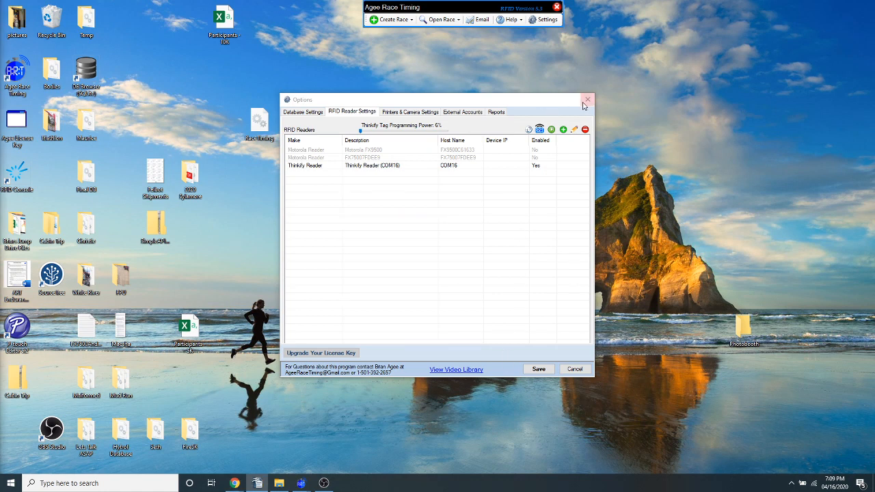
Close the options without saving and open the ART Live Stream 10K race with its list of selectable races
click(587, 100)
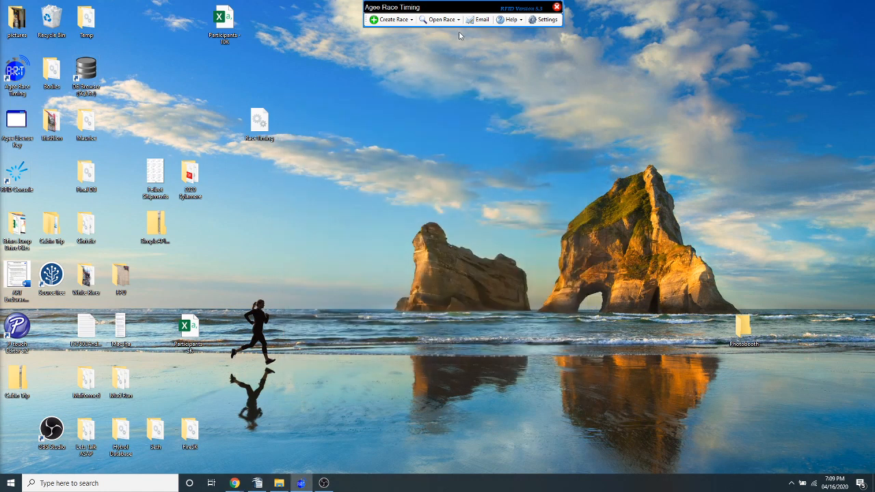
click(441, 20)
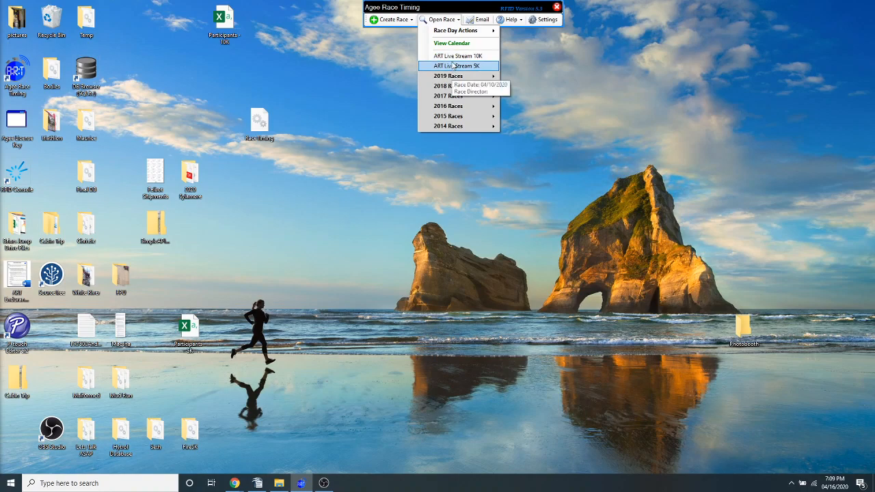
click(451, 60)
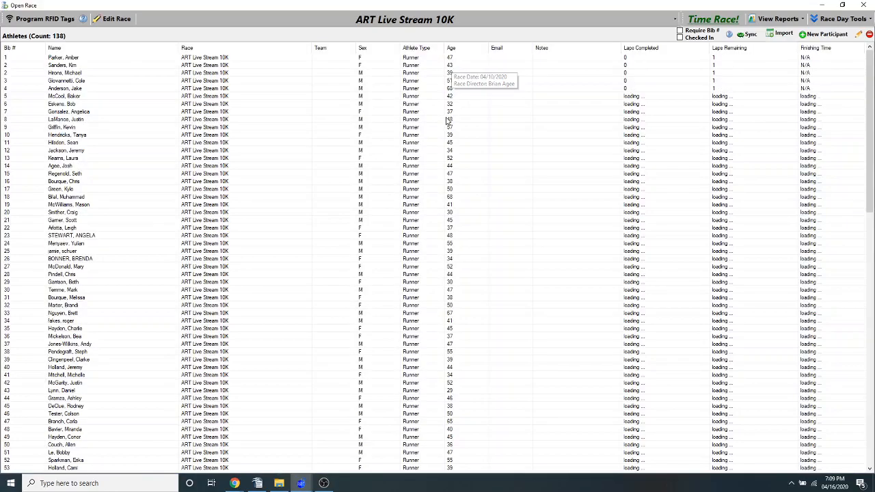
click(477, 22)
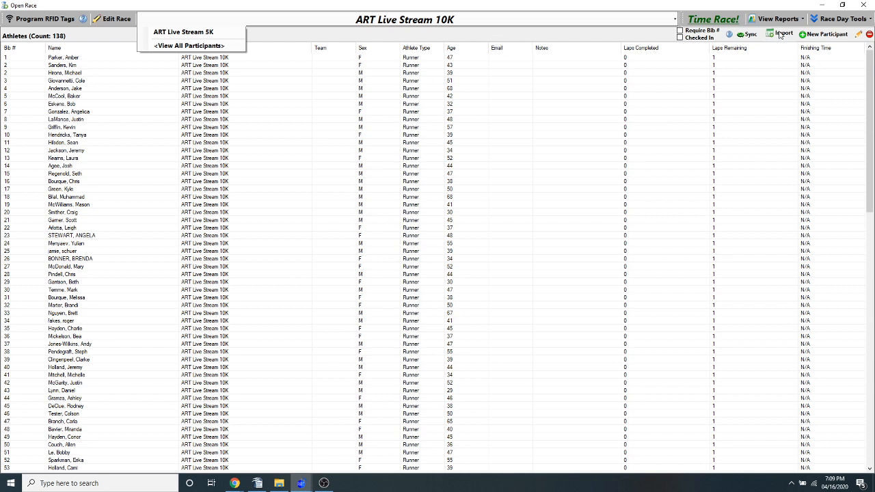
Load the delimited file Participants - 10K for import, accepting the proposed delimiter and treating the first row as a column header
click(780, 34)
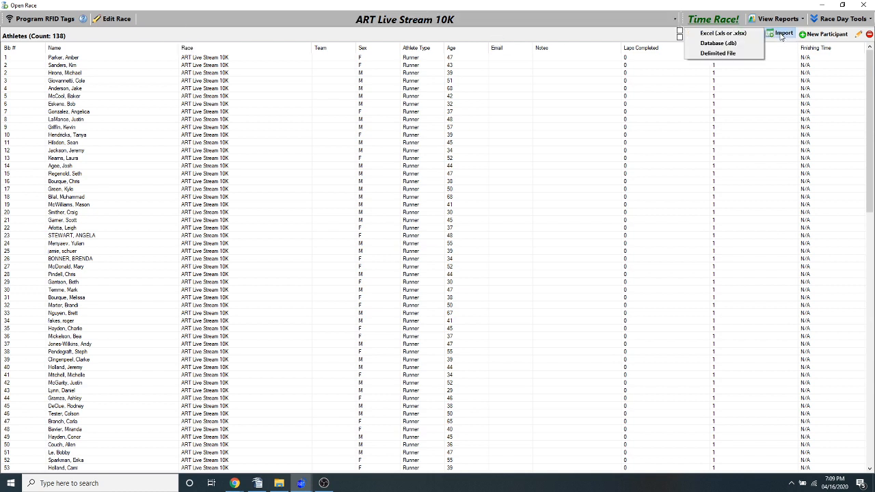
click(717, 56)
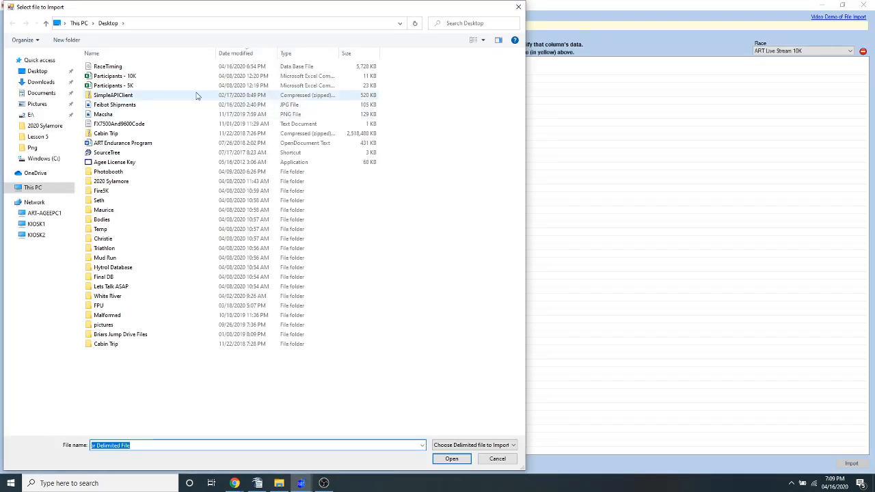
click(113, 77)
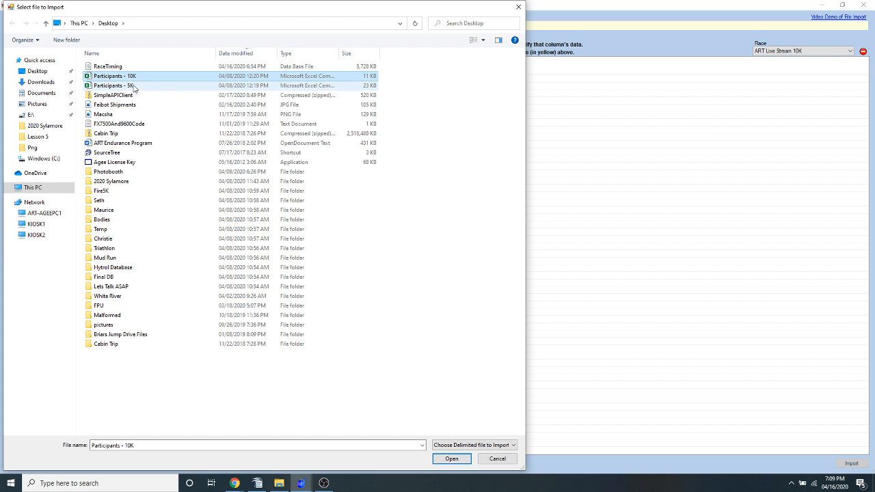
click(451, 459)
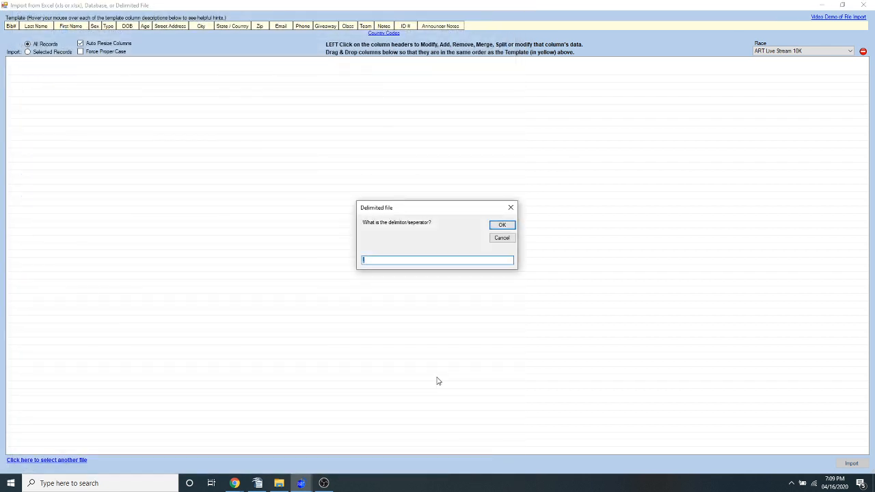
click(502, 226)
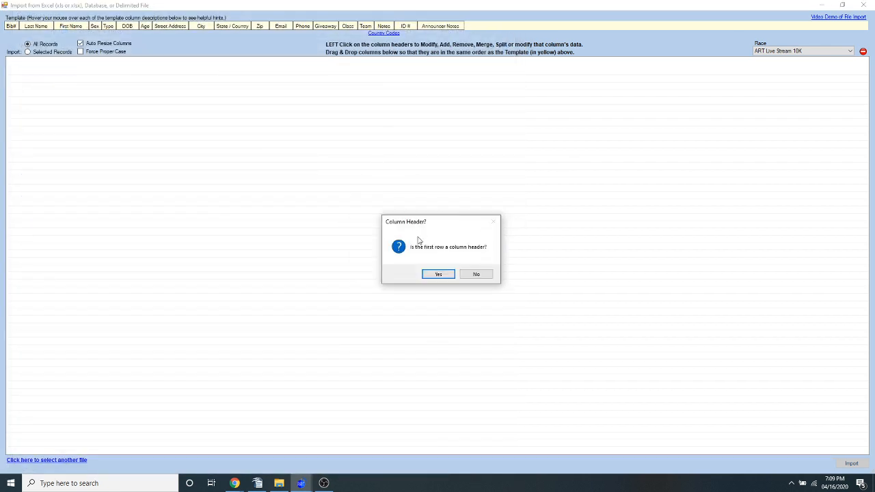
click(438, 275)
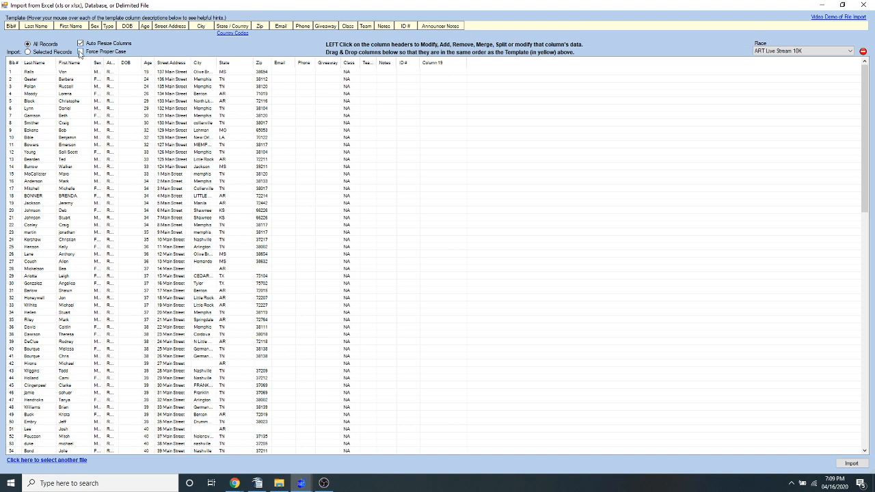
Select records 1 to 35 of the import list, clear that selection, and sort the list by age in both directions
click(72, 72)
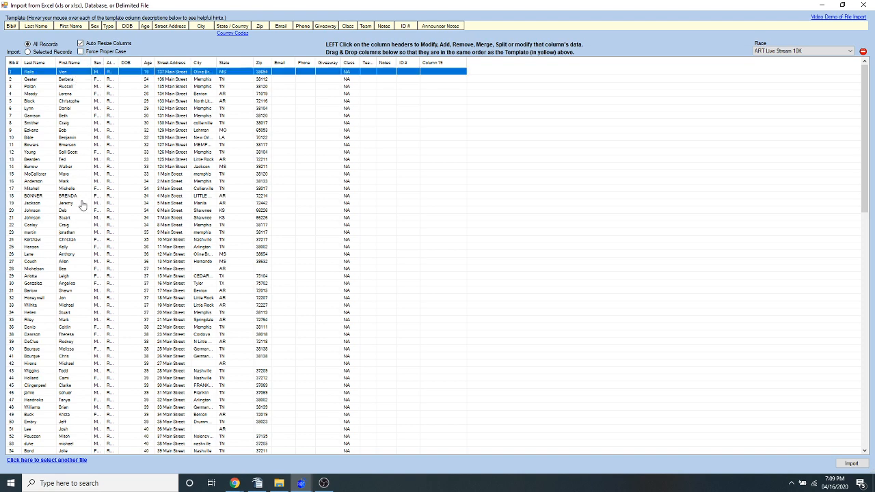
shift+click(71, 320)
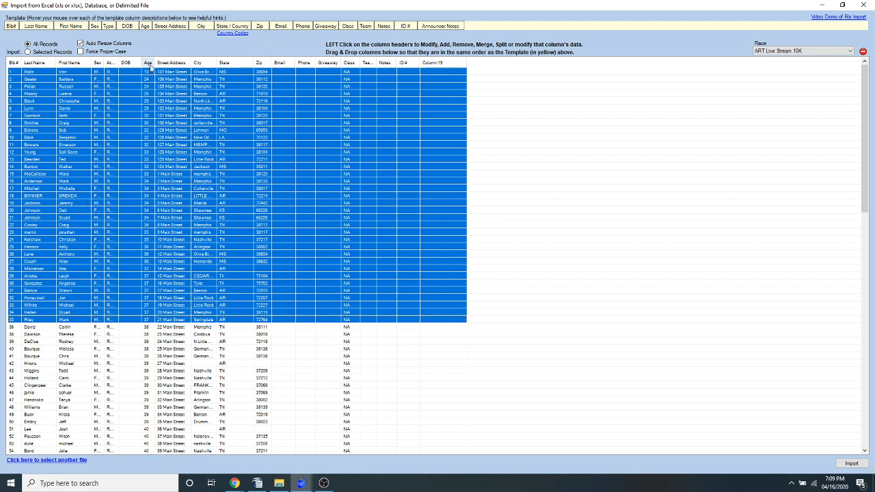
click(130, 161)
click(147, 64)
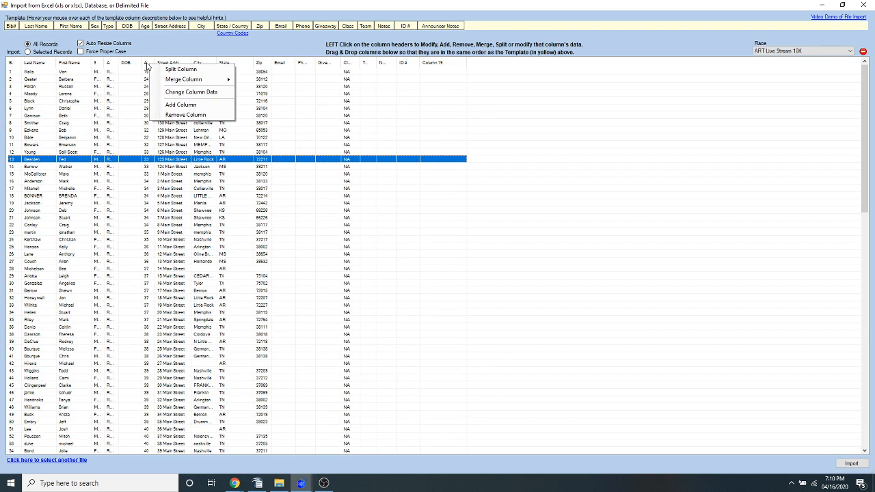
click(124, 101)
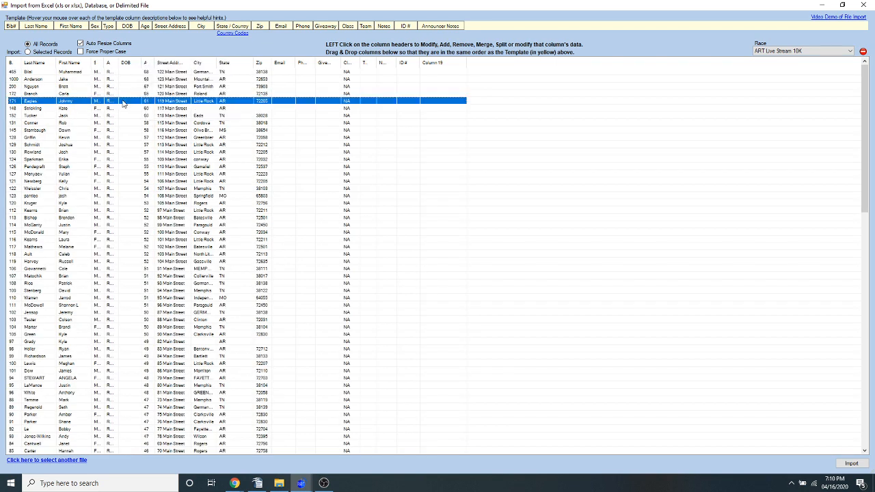
click(146, 63)
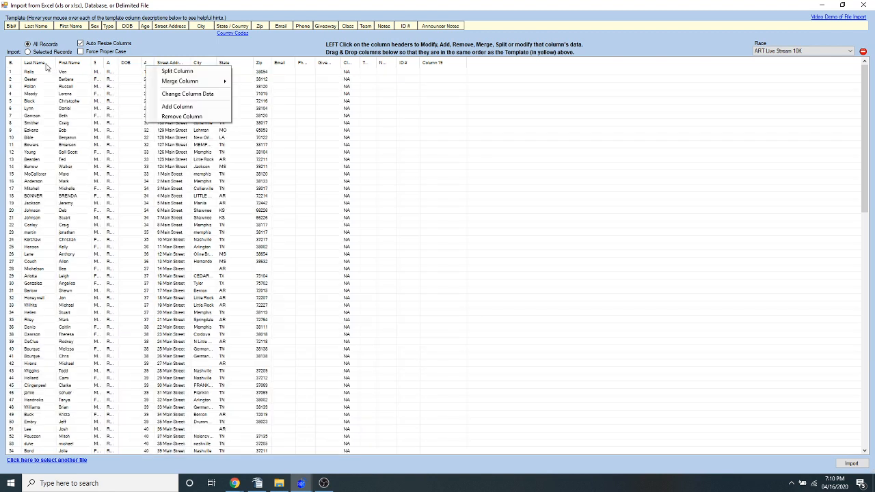
Select records 1 to 36 and limit the import to selected records
click(23, 71)
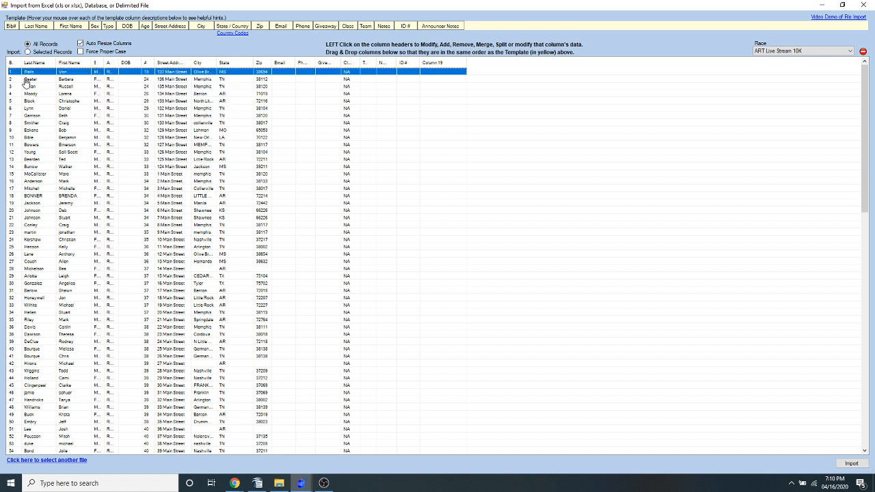
shift+click(44, 330)
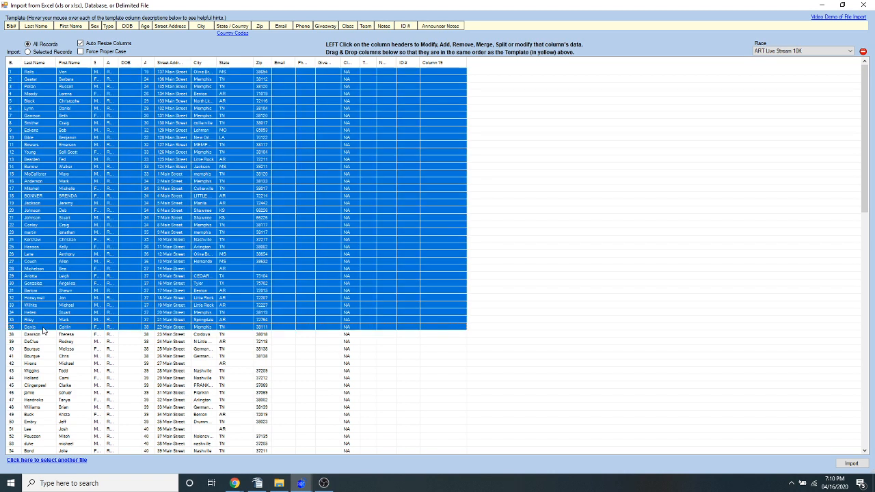
click(59, 55)
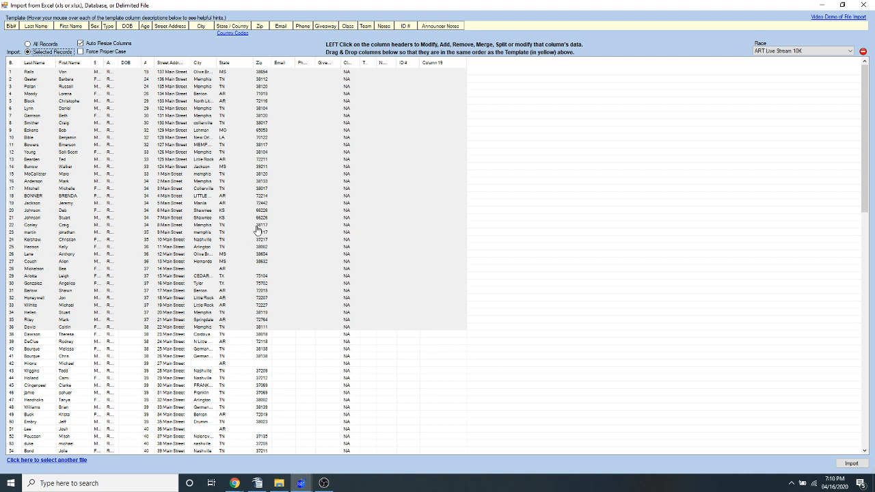
Change the selection to records 11 to 43, keeping the import limited to selected records
click(257, 227)
click(50, 144)
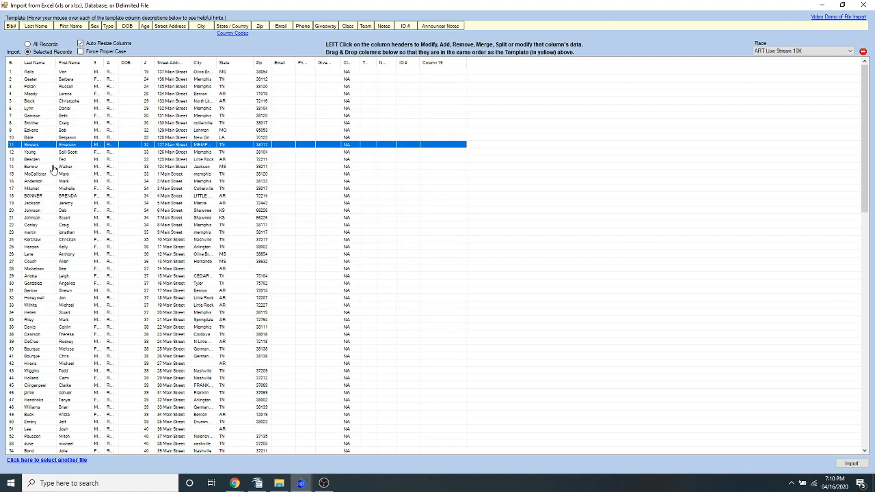
shift+click(62, 372)
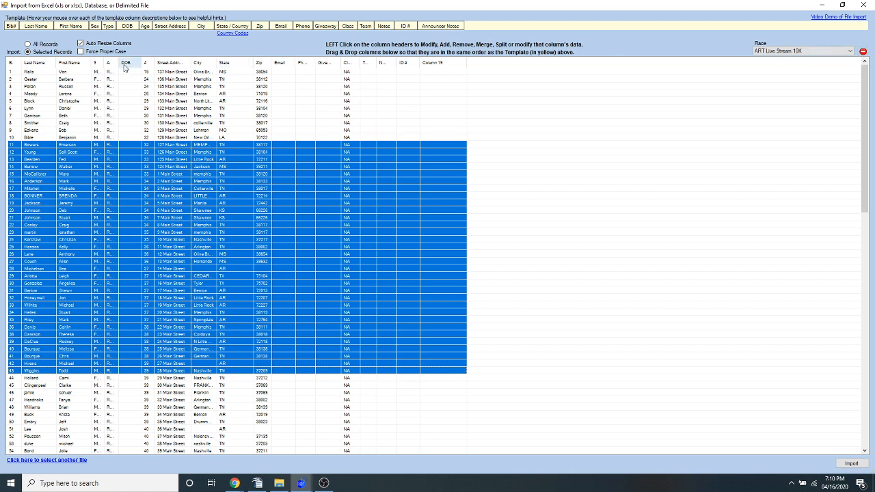
click(45, 52)
click(45, 52)
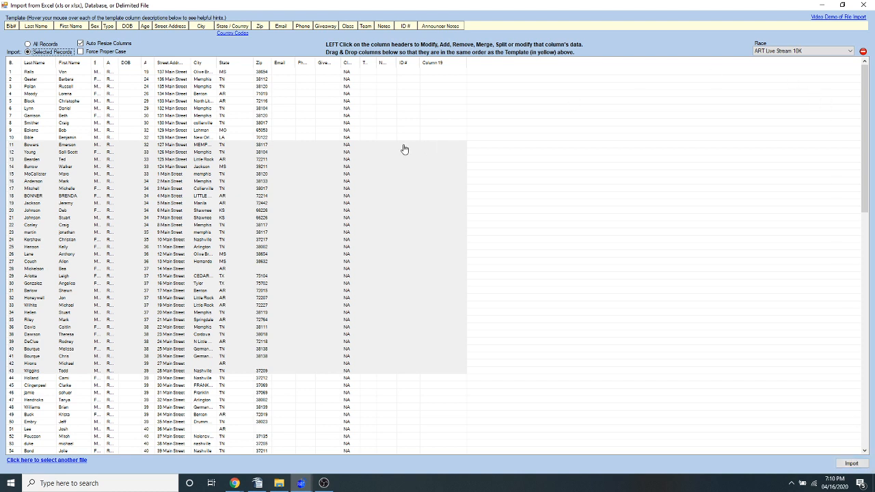
Set the import's target race to ART Live Stream 5K
click(411, 108)
click(779, 52)
click(770, 65)
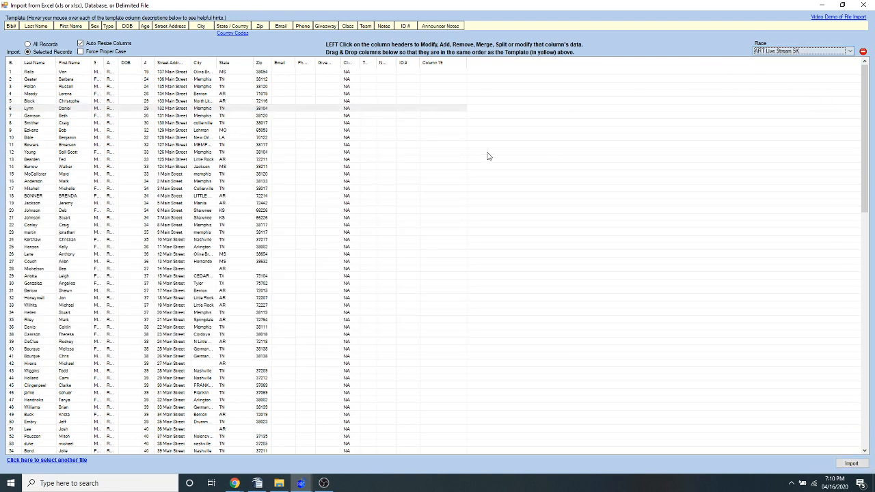
Select records 62 to 102 for the 5K race, and close the import window without importing
click(127, 333)
scroll(125, 328, down, 7)
click(104, 357)
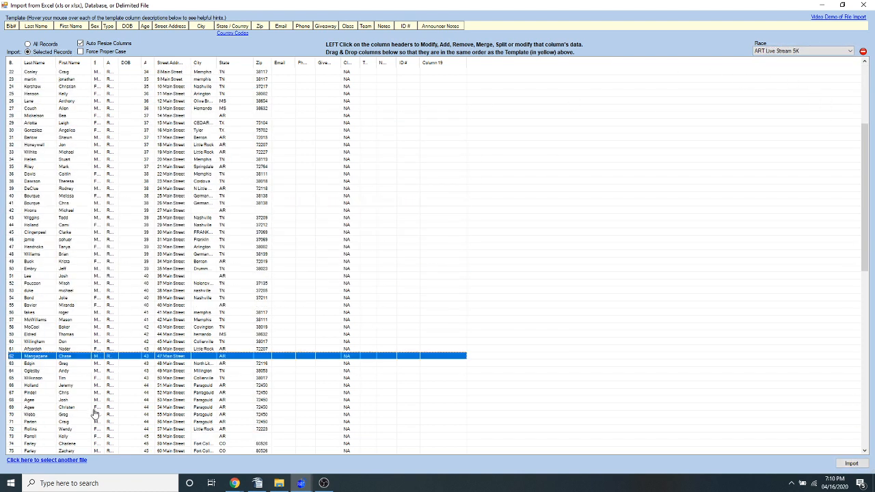
scroll(101, 410, down, 12)
shift+click(84, 387)
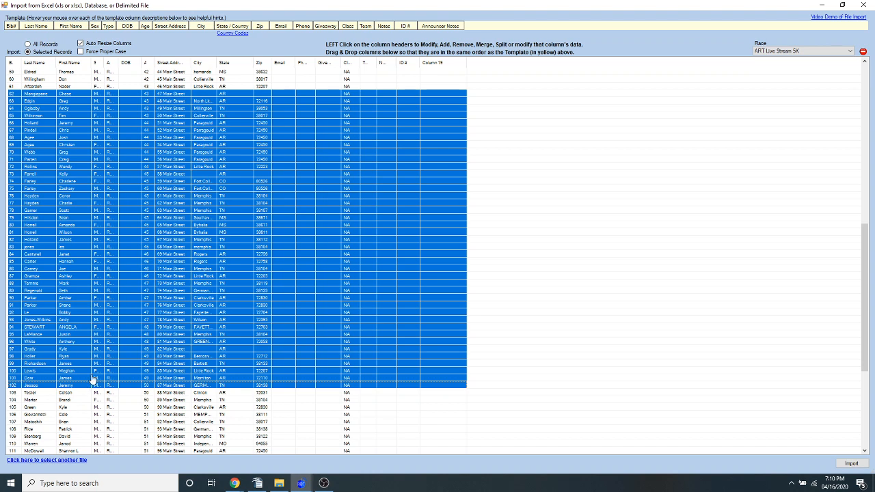
click(863, 5)
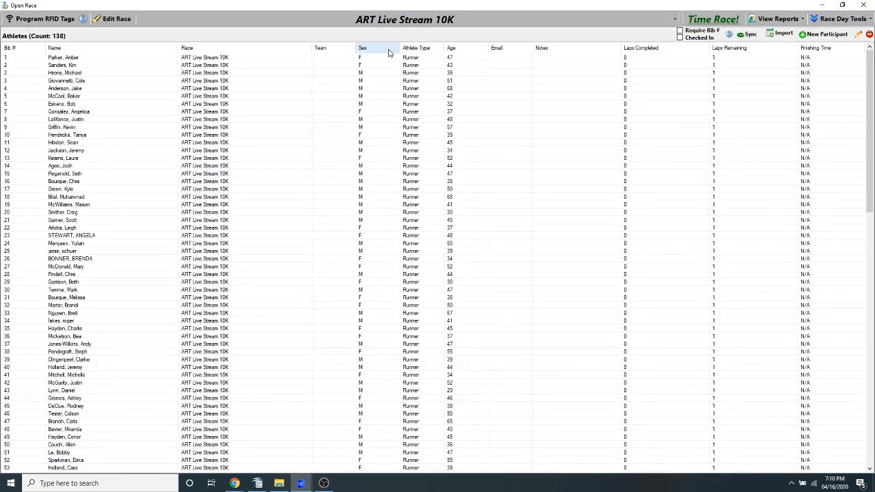
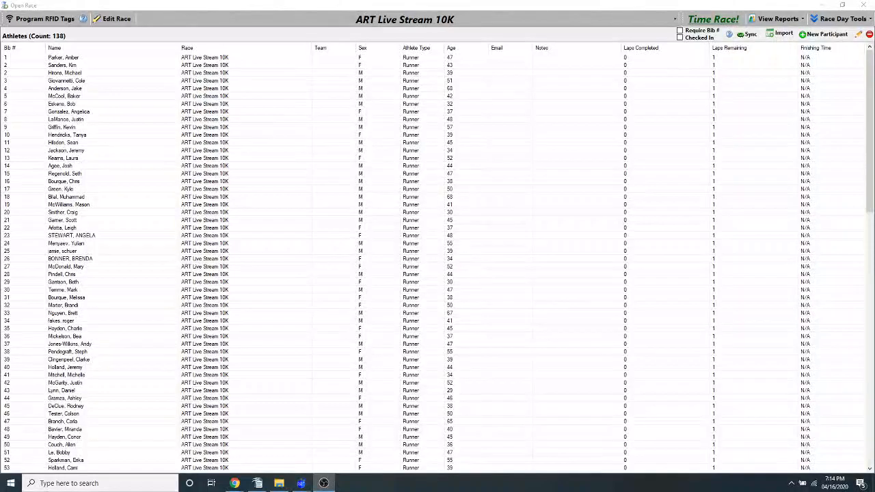
Close the race, run a 15-second RFID angle test described as "Test 1" from the reader settings, and close the test and settings
click(863, 5)
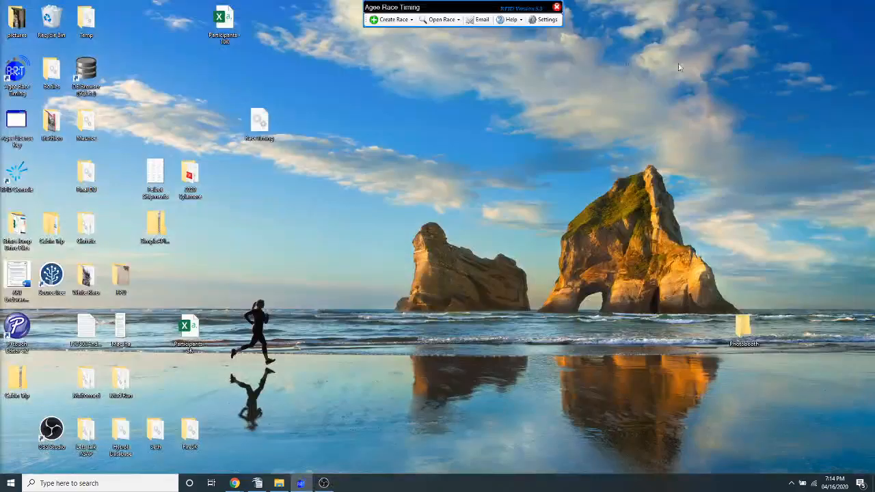
click(544, 19)
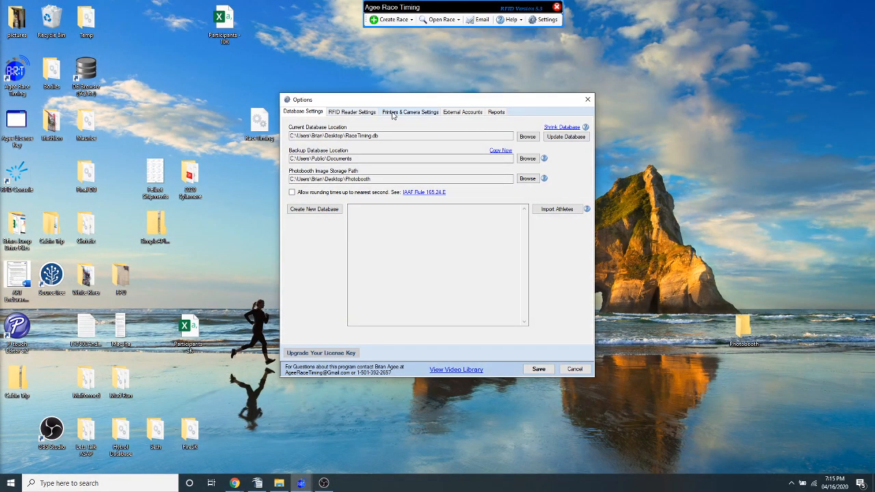
click(352, 111)
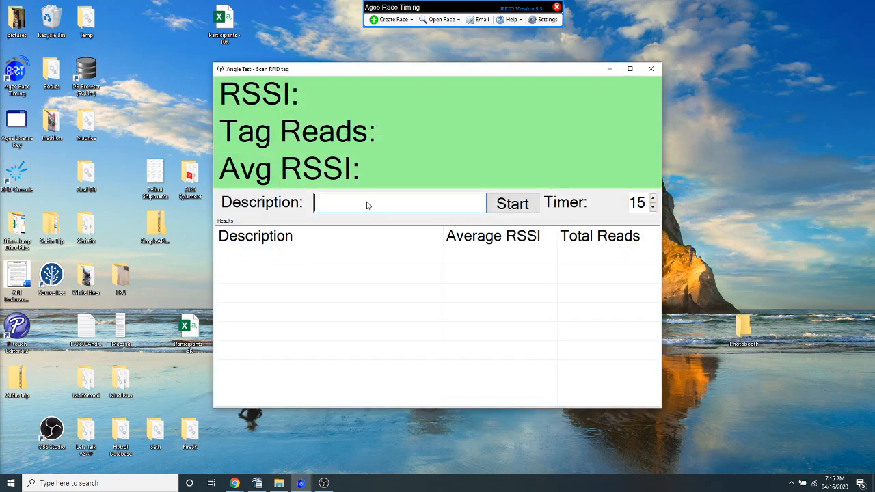
text(Test 1)
click(525, 204)
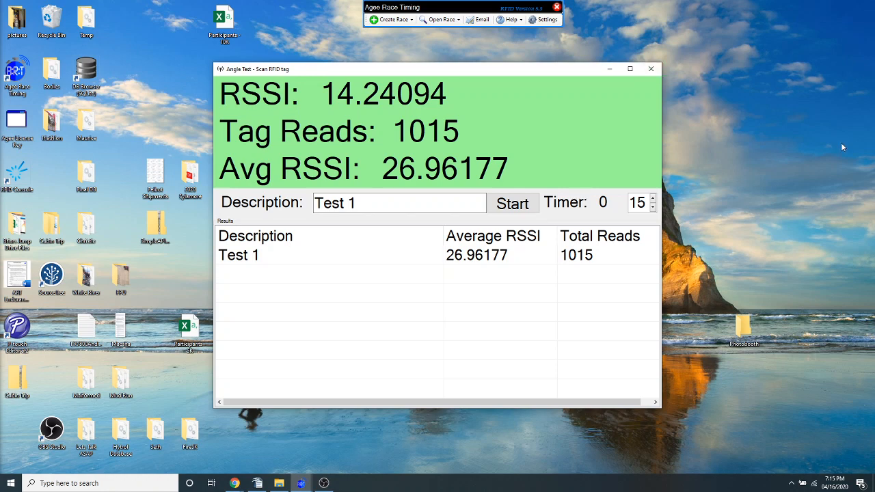
click(651, 69)
click(588, 100)
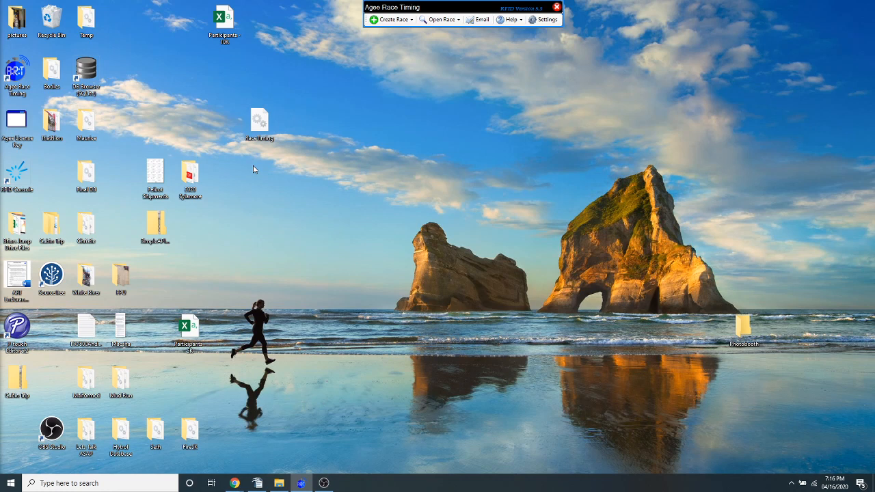
Open ART Live Stream 10K, duplicate it without copying the athletes, and close the original race
click(441, 19)
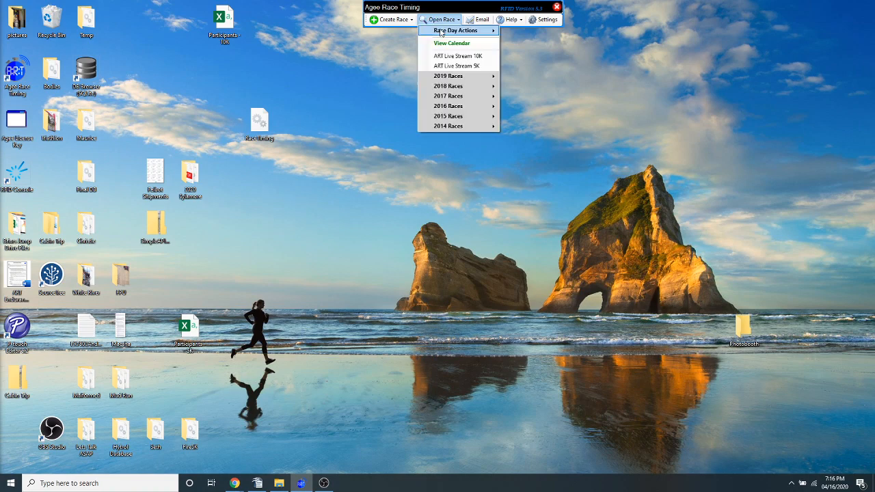
click(456, 63)
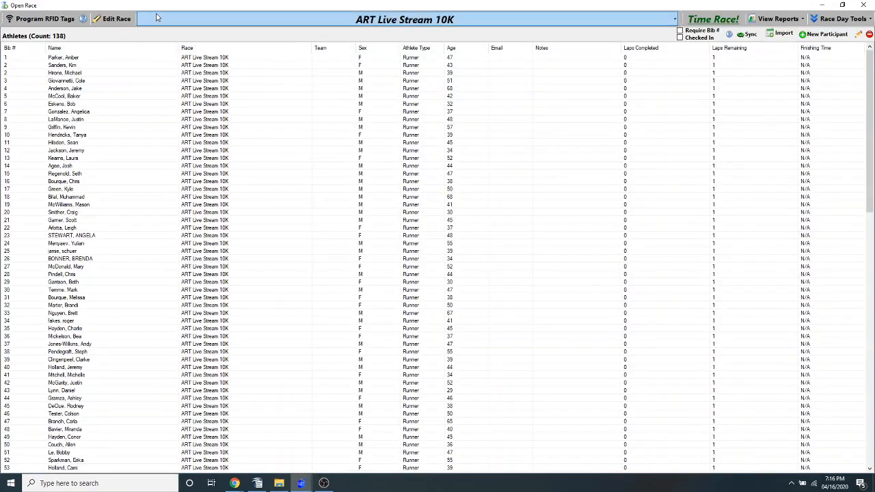
click(116, 19)
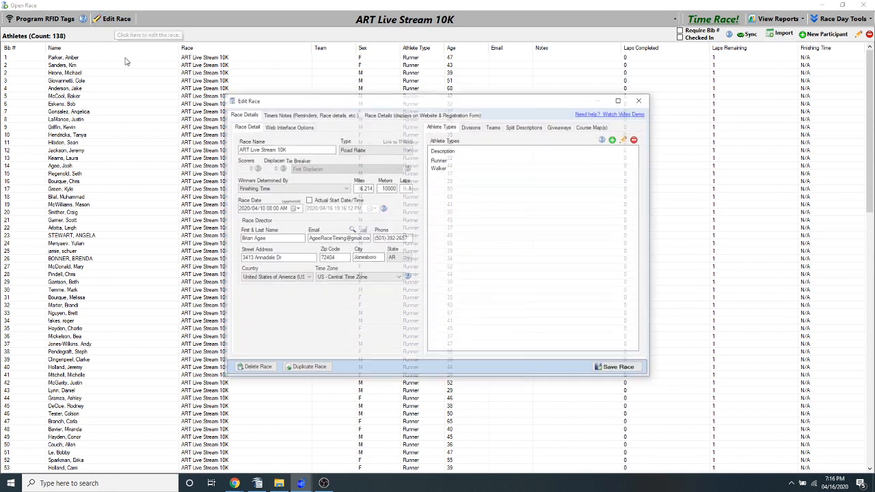
click(306, 368)
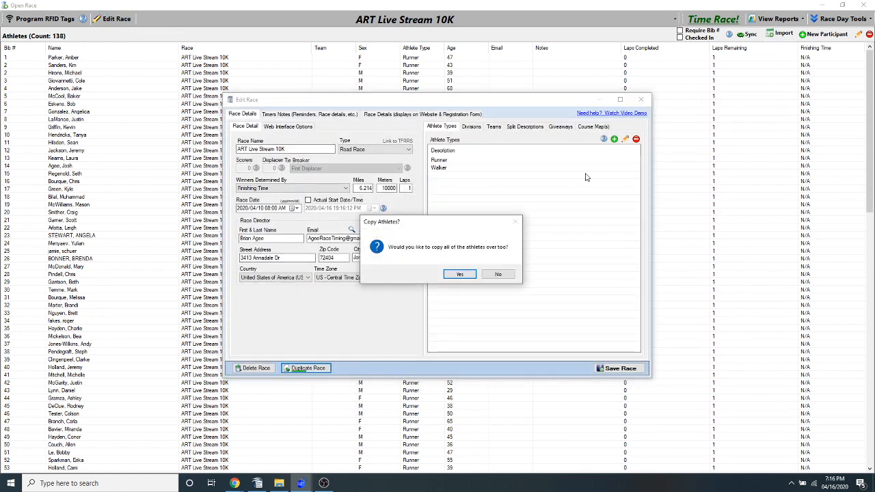
click(460, 275)
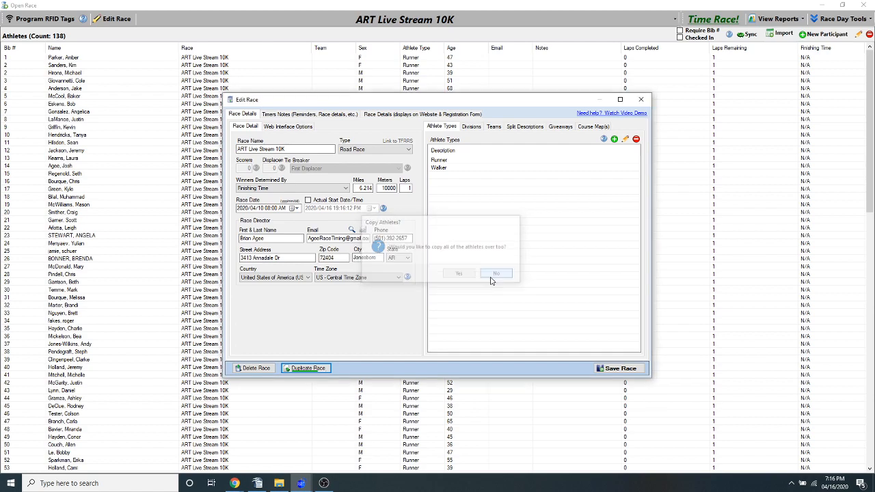
click(641, 99)
click(863, 5)
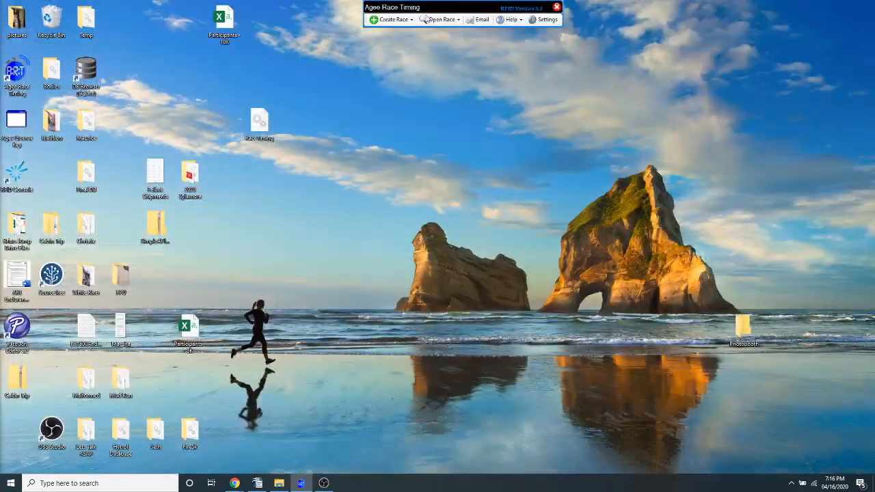
Open the duplicated 10K race for editing and rename it "Time Based Race Example"
click(441, 19)
click(445, 58)
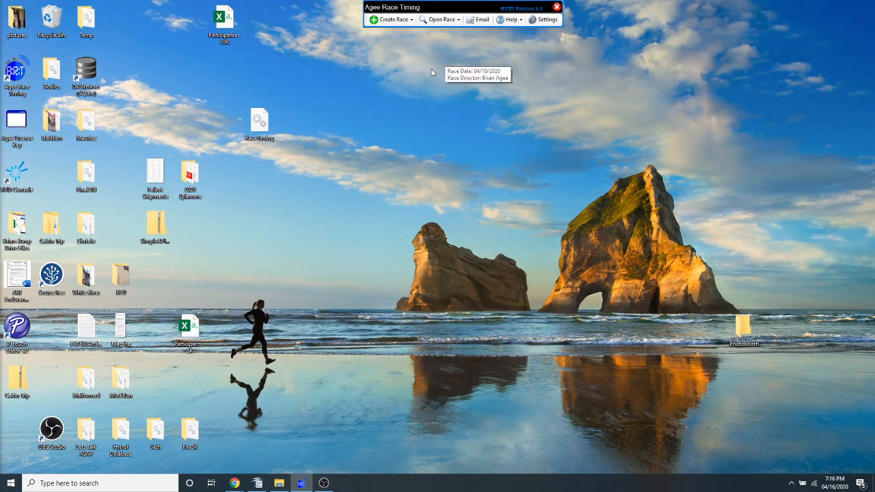
click(127, 20)
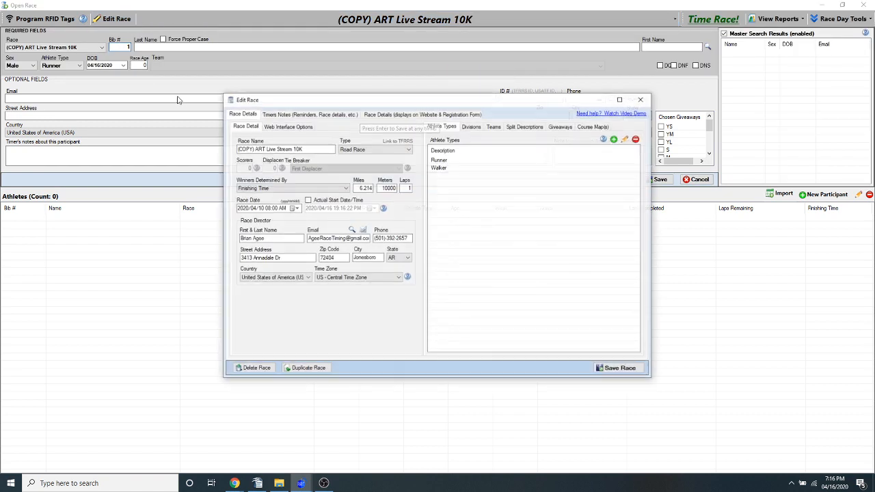
text(Time Ba)
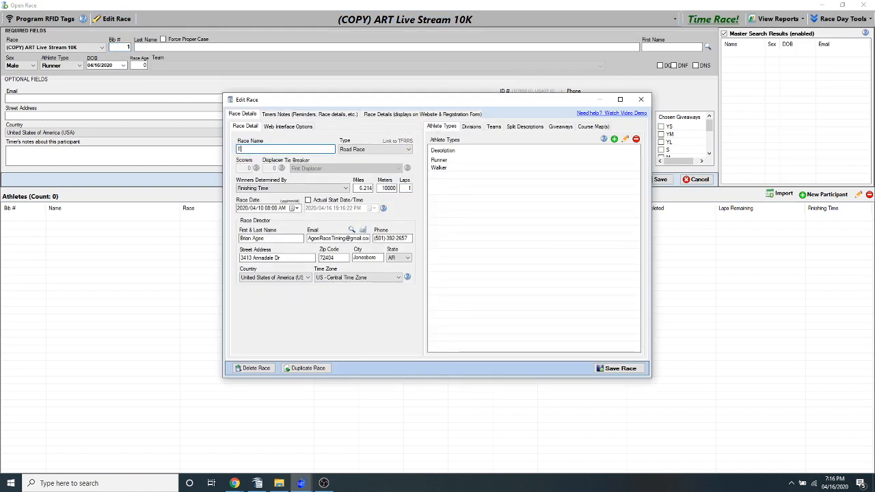
text(sed Race Example)
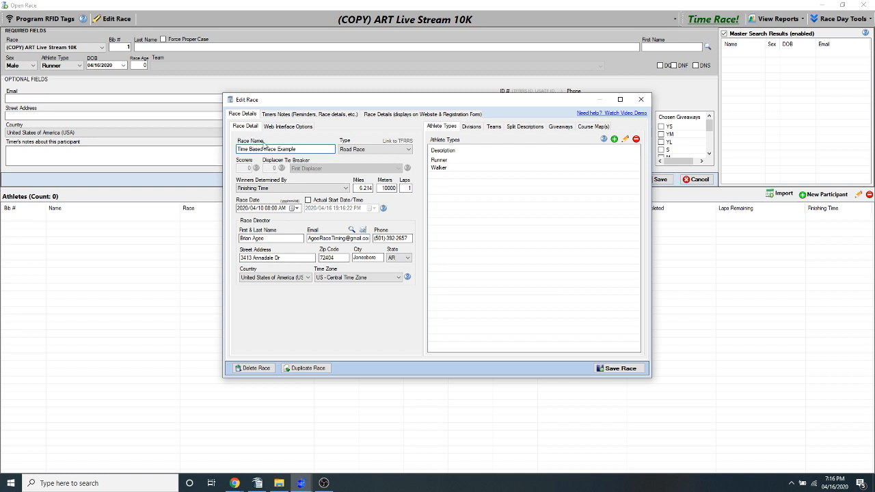
Set the race's laps to 25 and show its split descriptions
click(405, 188)
text(25)
key(Tab)
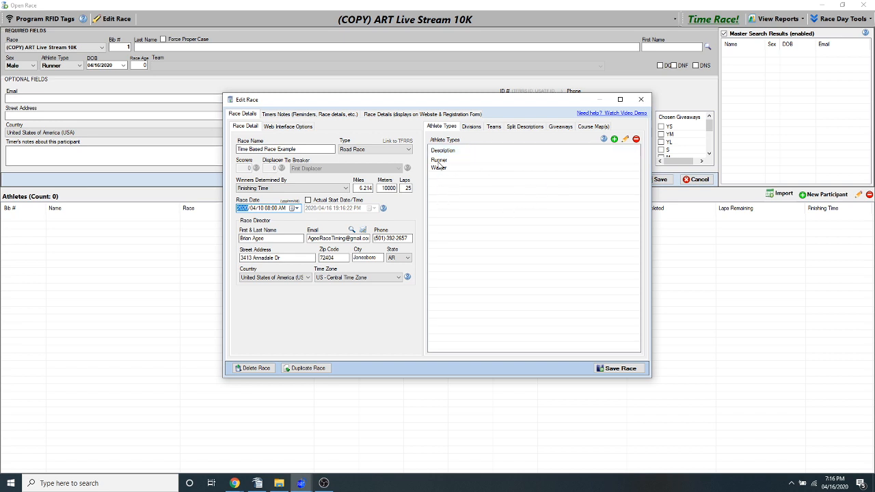
click(522, 127)
click(471, 169)
click(470, 214)
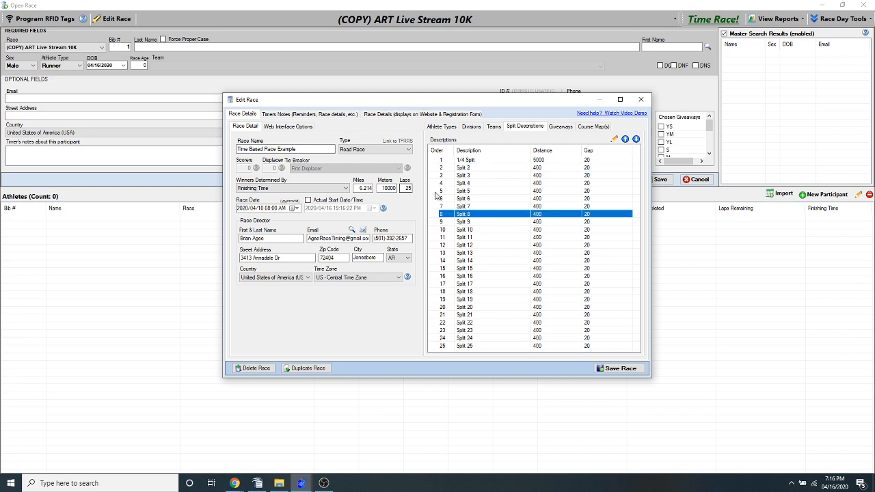
Set the race winners to be determined by Most Laps Completed
click(404, 188)
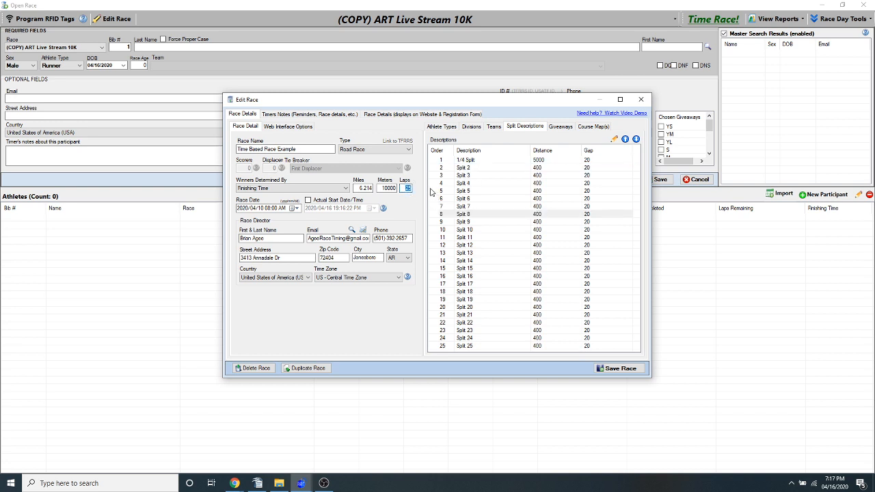
click(264, 188)
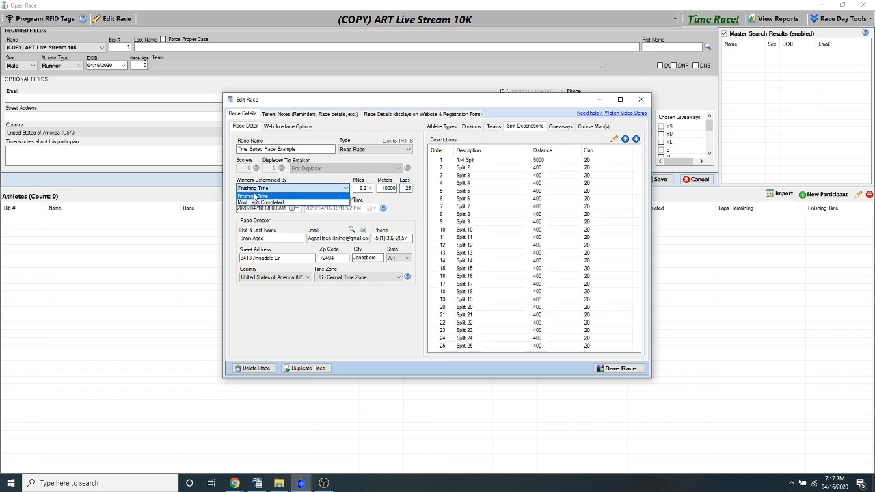
click(273, 203)
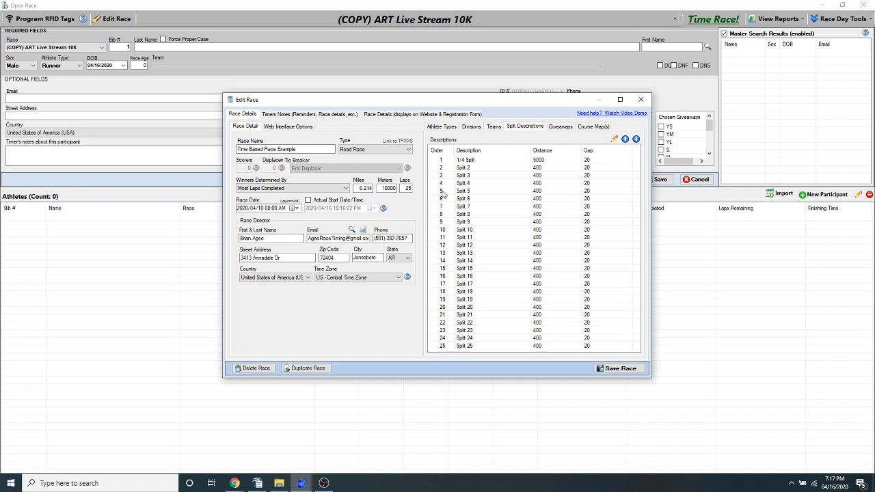
click(544, 161)
click(546, 184)
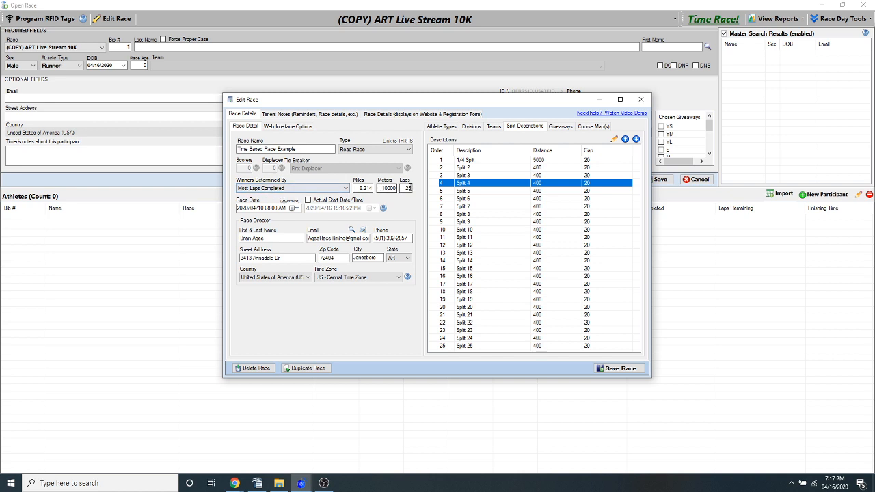
click(406, 188)
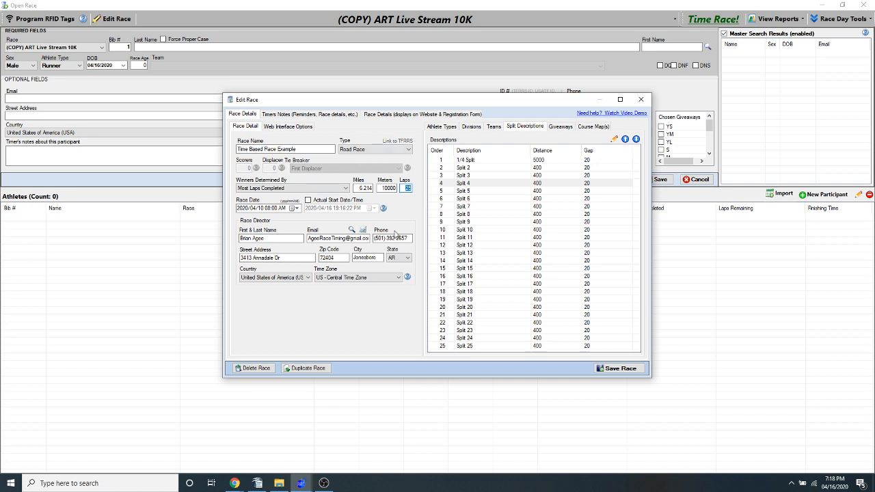
Edit the 1/4 Split and apply its distance of 5000 to all splits
click(543, 161)
click(524, 157)
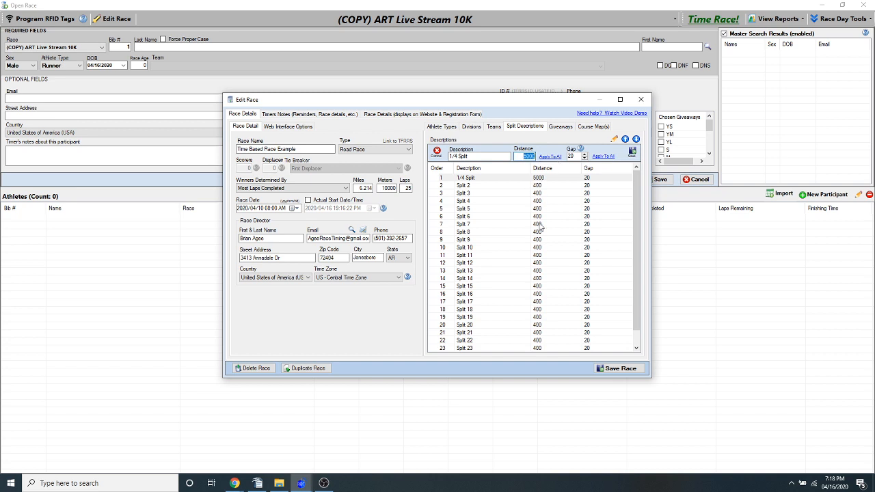
click(551, 158)
click(547, 179)
click(552, 186)
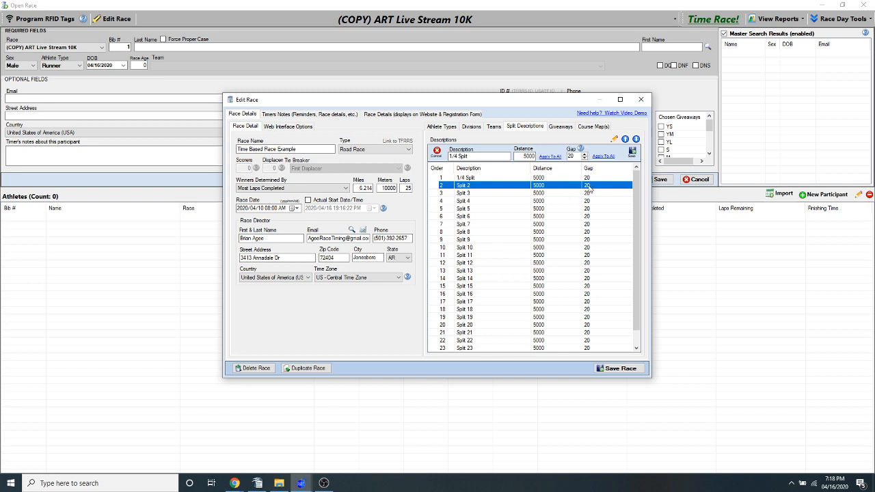
Set the gap of Split 2 to 600 and apply that gap to all splits
click(589, 188)
double_click(573, 156)
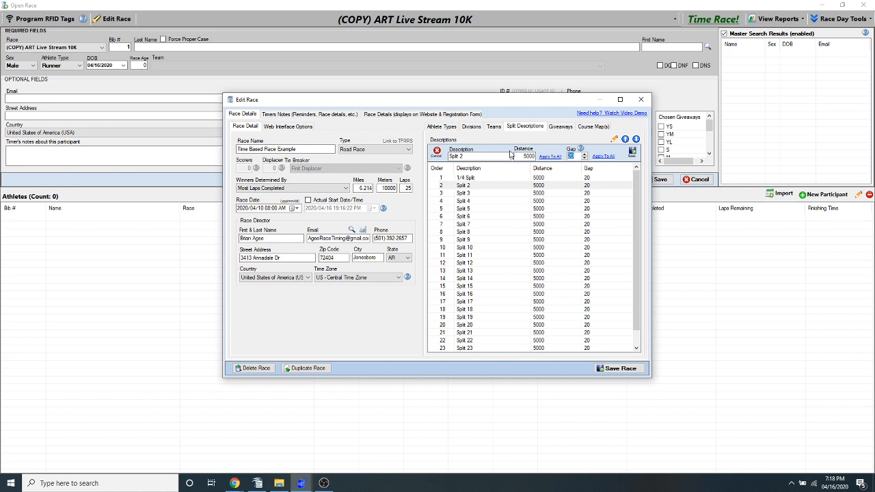
text(600)
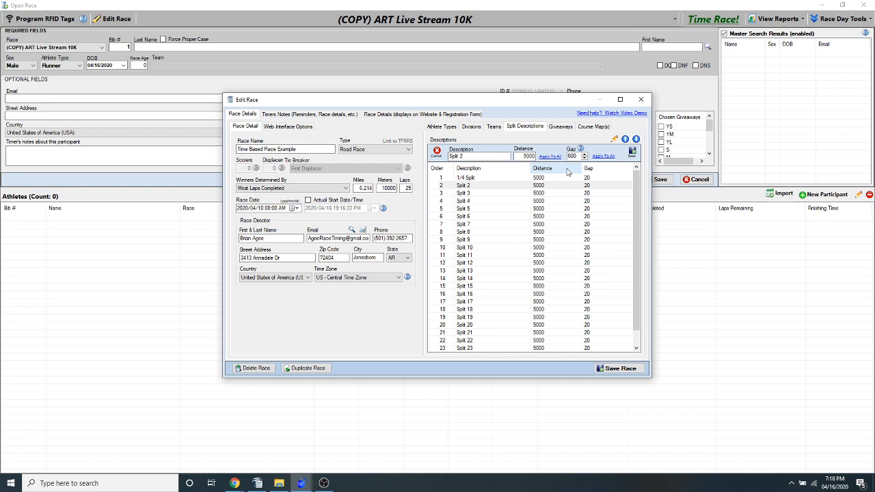
drag(575, 157, 530, 156)
click(603, 156)
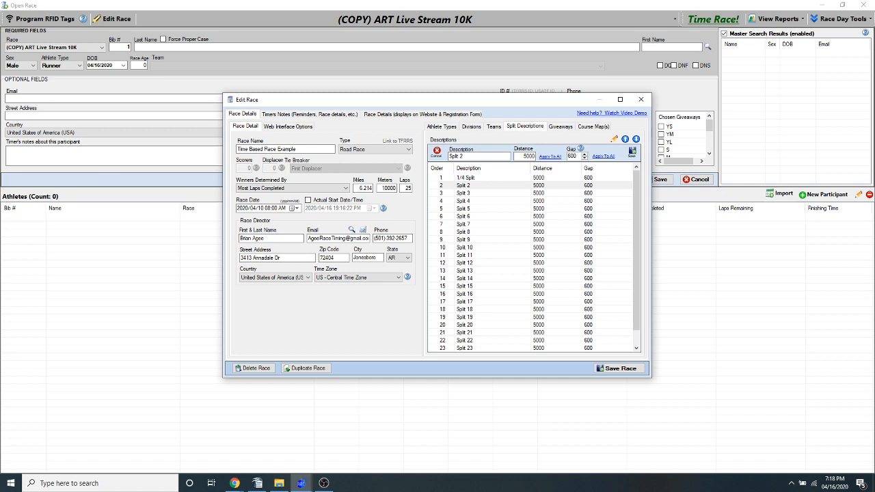
Save the race and add a participant with bib 1, entering the last and first name
click(616, 369)
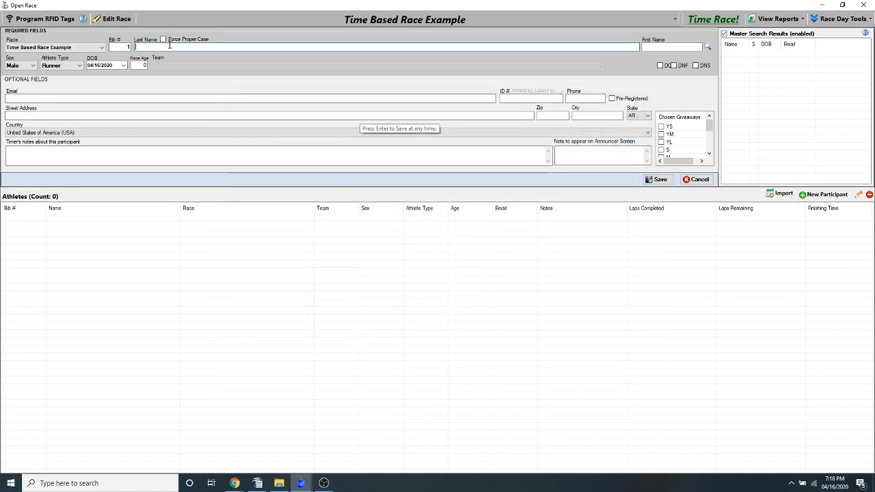
text(Agee Brian)
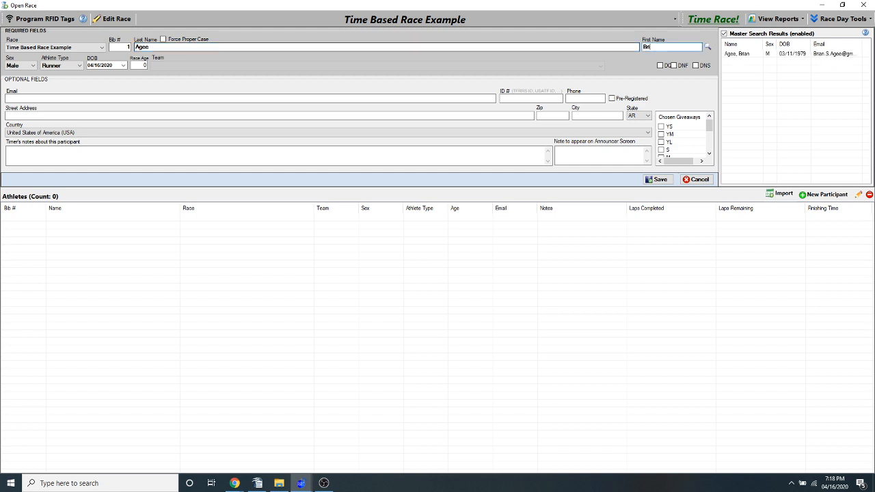
key(Return)
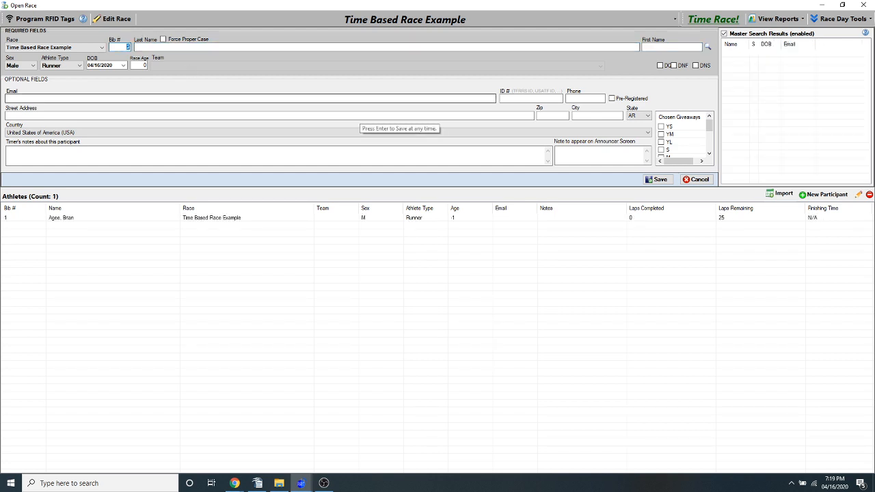
Open race timing for only Time Based Race Example and start the race clock
click(703, 20)
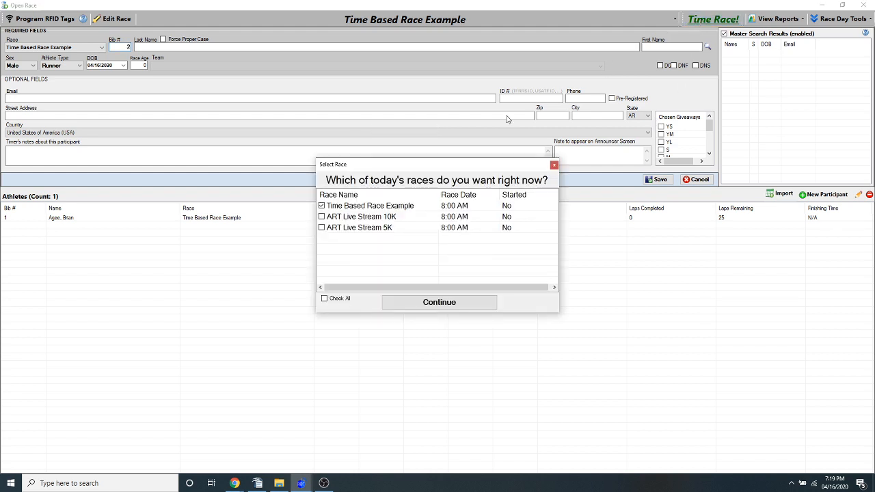
click(403, 303)
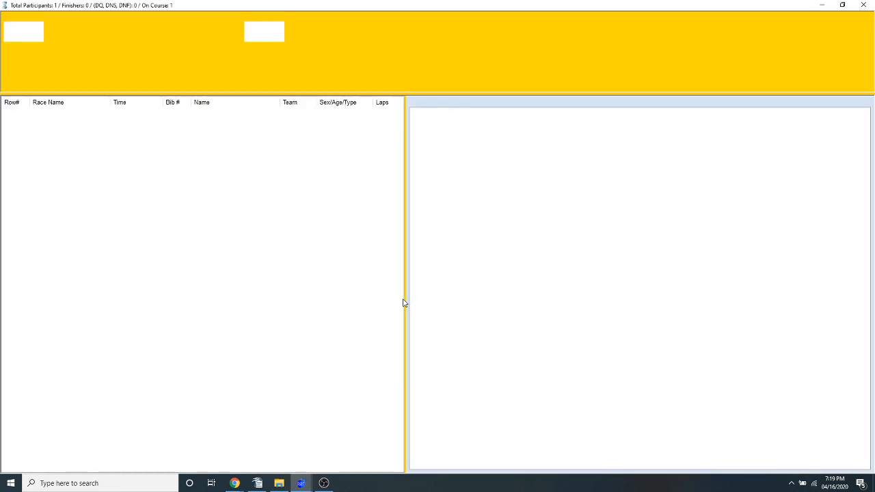
key(space)
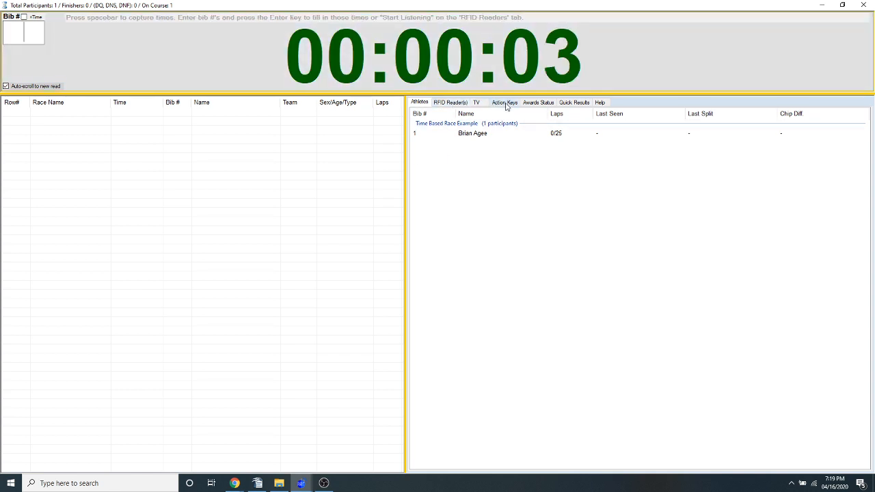
Show the public display clock, widen and reposition its window, and maximize it
click(482, 103)
click(627, 138)
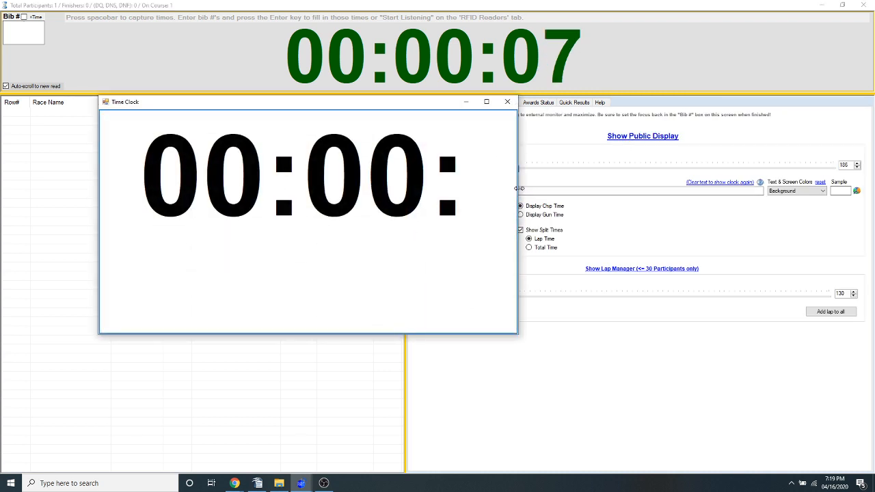
drag(518, 192, 754, 191)
drag(649, 109, 616, 124)
drag(198, 124, 309, 109)
double_click(325, 108)
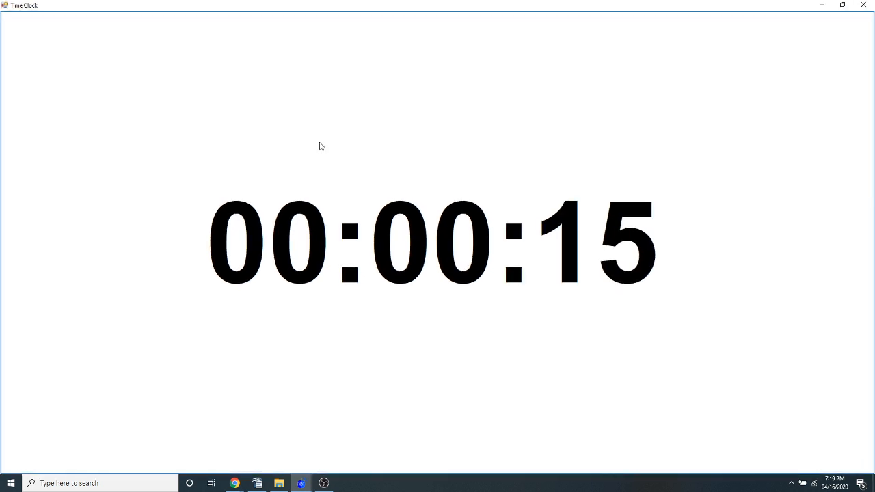
Restore the maximized public clock to a smaller window and place it just below the main race clock
double_click(627, 12)
drag(549, 102, 415, 275)
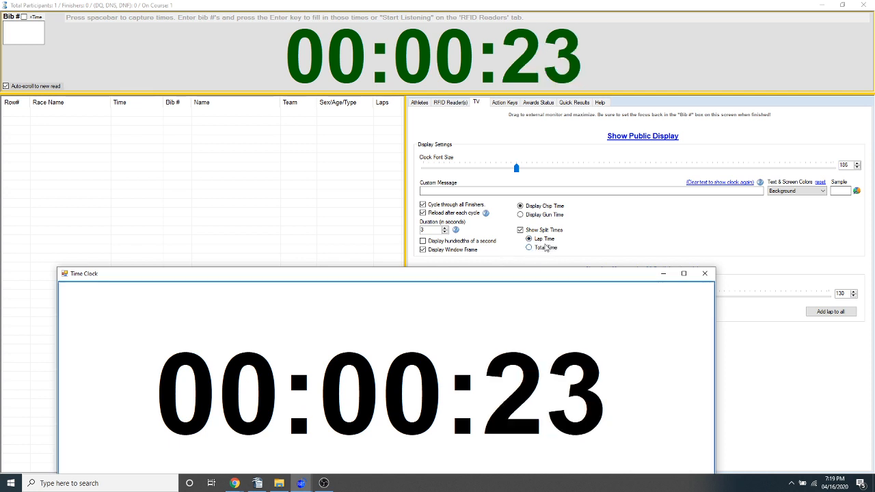
mouse_move(534, 273)
mouse_down()
mouse_move(535, 234)
mouse_move(536, 262)
mouse_up()
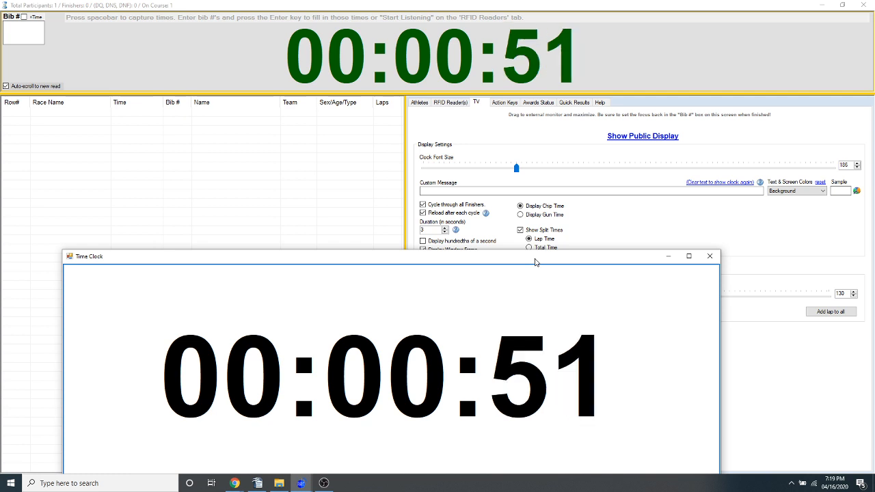
drag(569, 262, 535, 134)
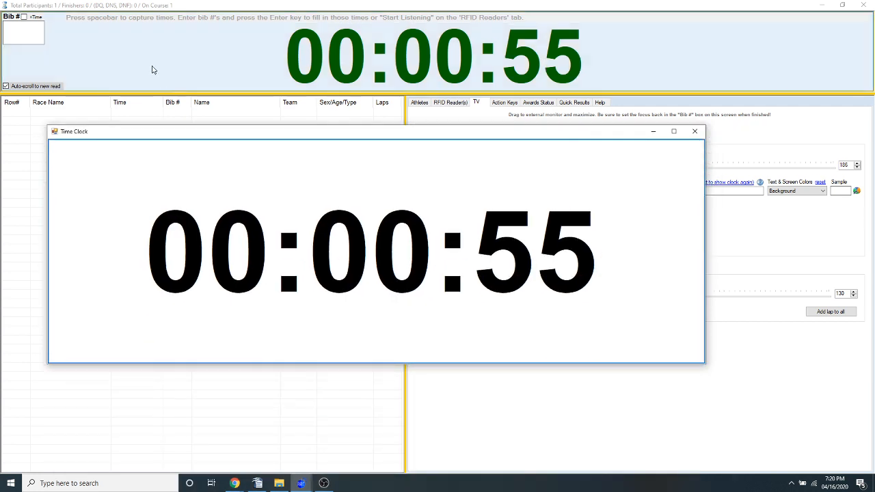
Record a lap time for bib 1 in the running race
click(11, 37)
text(1)
key(Return)
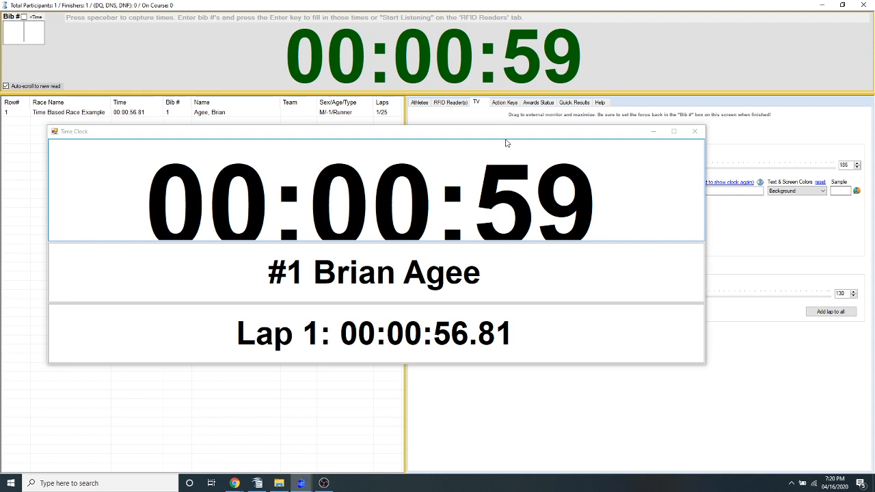
Move the public clock aside to view the display settings, close it, and end the timing session
drag(501, 137, 529, 254)
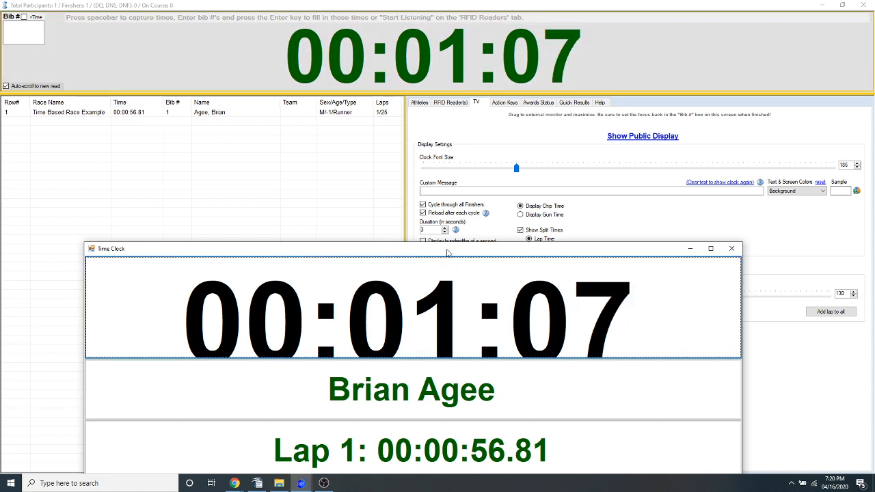
drag(448, 254, 417, 216)
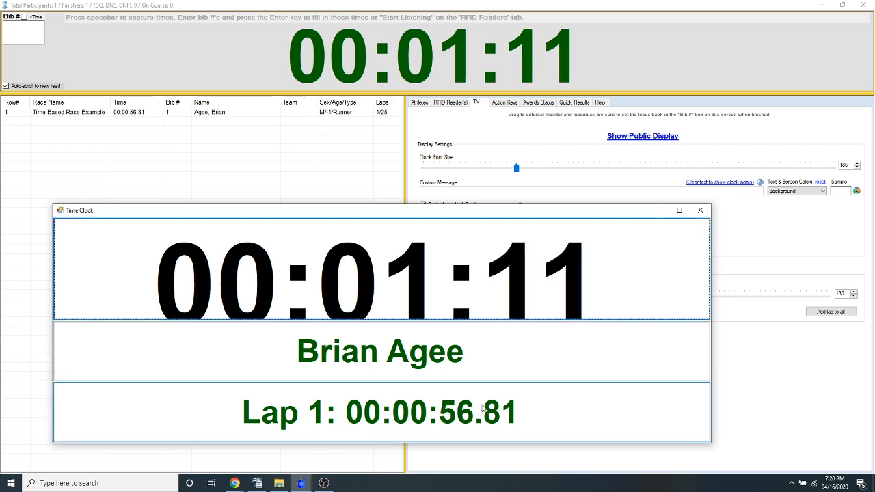
drag(578, 233, 596, 164)
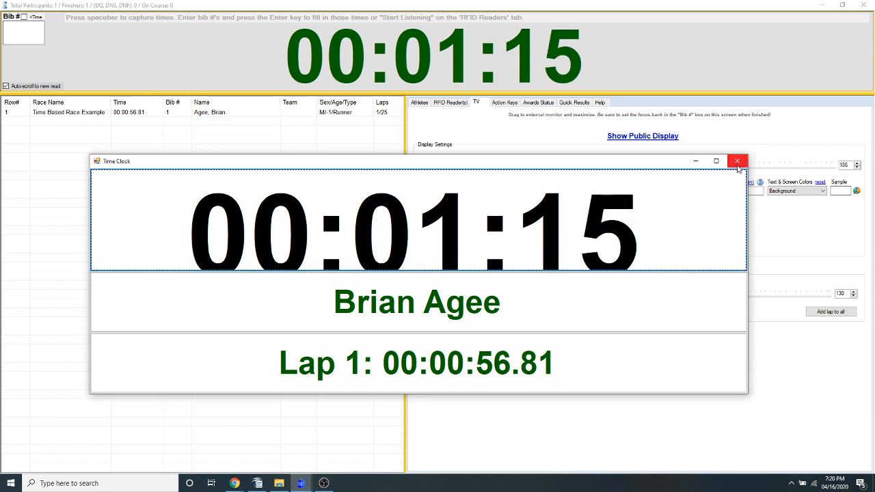
click(737, 162)
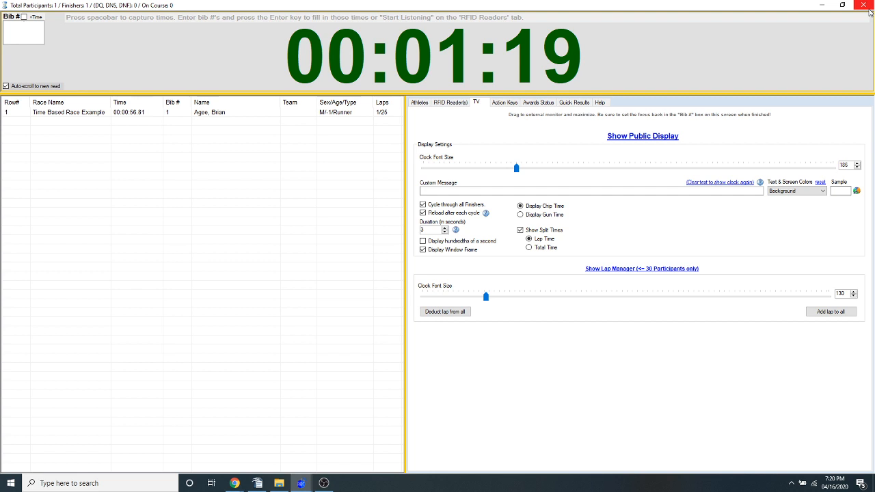
click(865, 5)
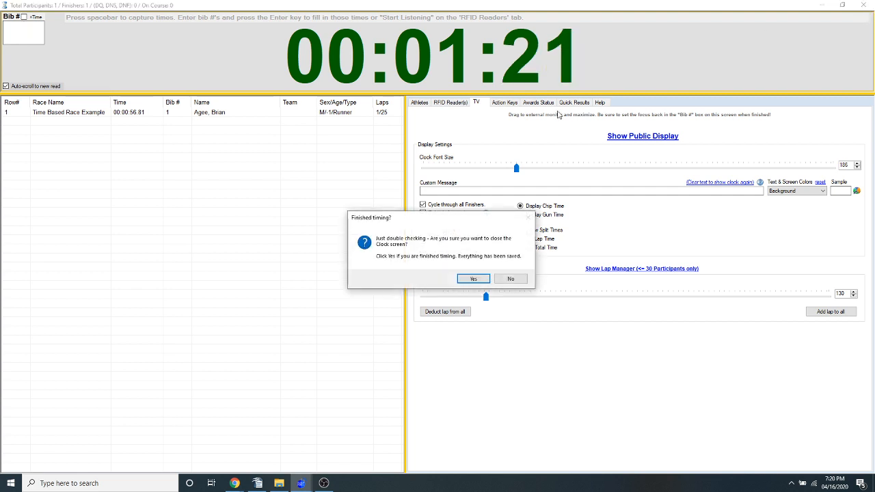
click(474, 278)
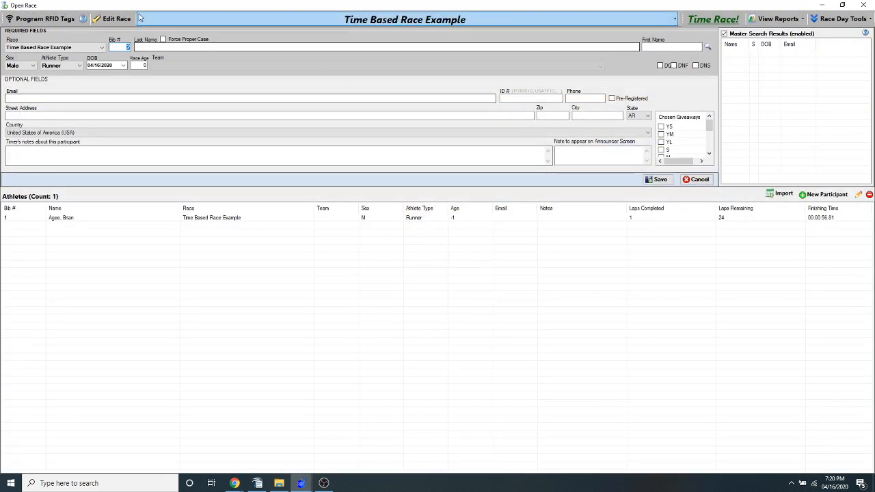
Edit the race, renaming it ART Session XC Invite and changing its type to Track or Cross Country Race
click(108, 22)
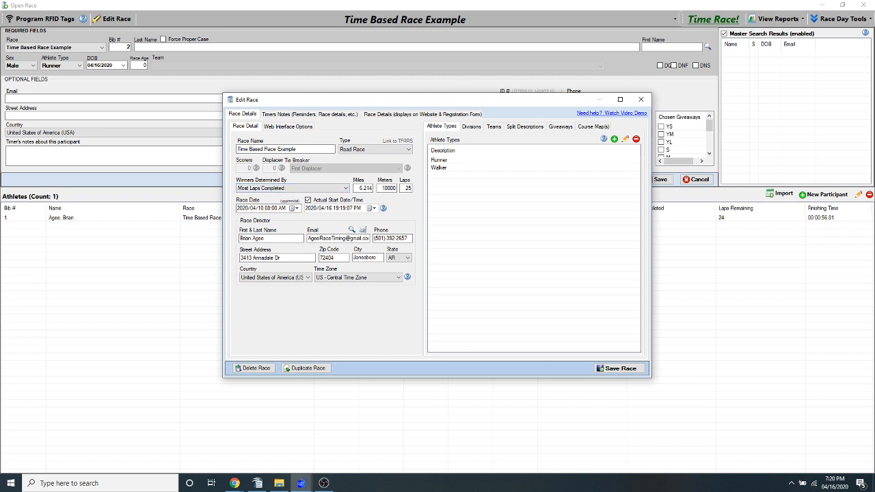
drag(300, 149, 235, 149)
text(ART Session XC Invite)
click(353, 149)
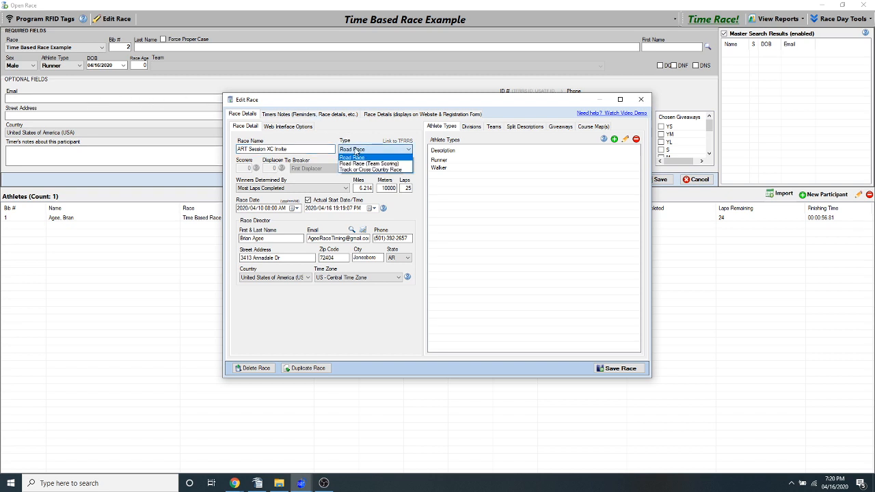
click(358, 170)
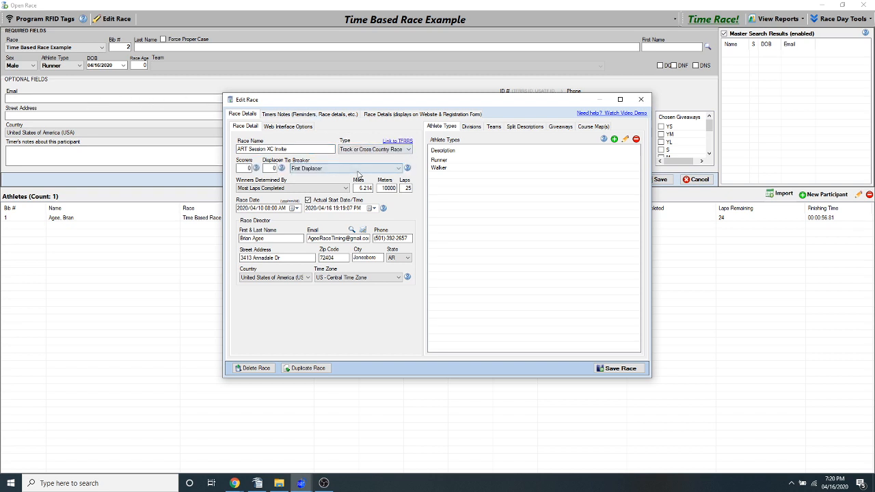
Set winners to be determined by Finishing Time, with a distance of 8000 meters and 1 lap
click(335, 189)
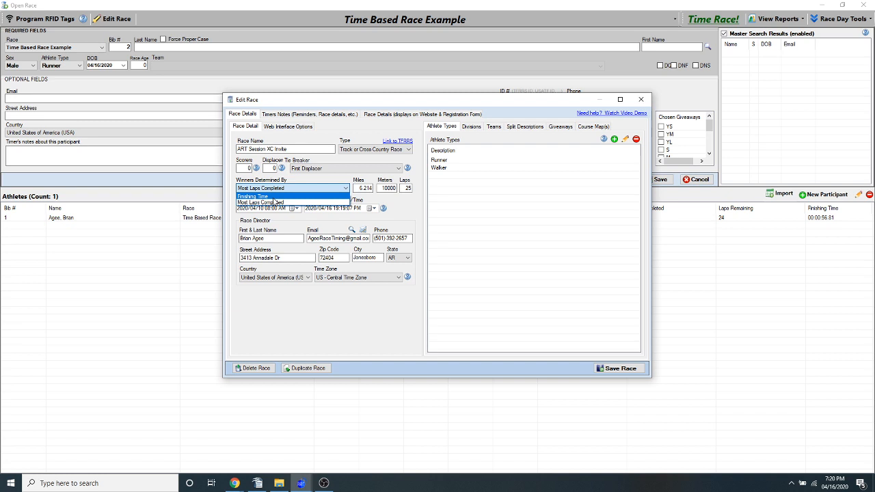
click(273, 197)
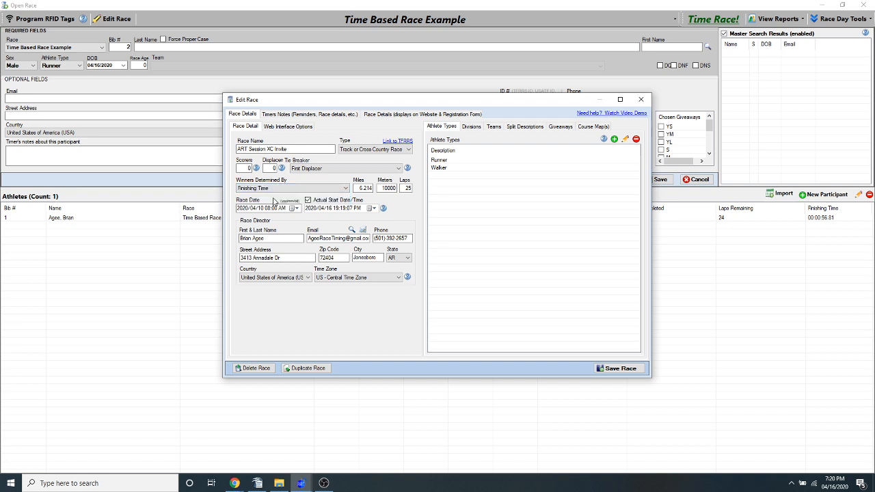
double_click(387, 188)
text(8)
key(Tab)
text(1)
key(Tab)
click(408, 188)
key(Tab)
key(shift+Tab)
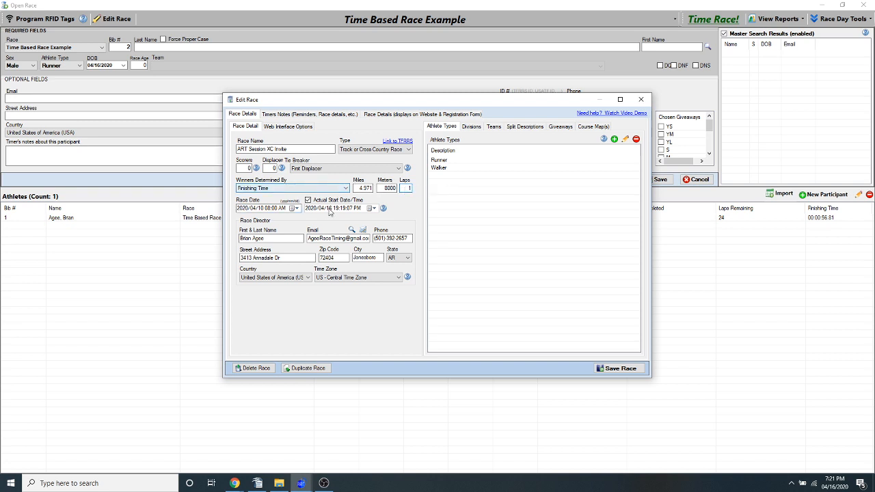
Clear the race's actual start date/time and confirm restarting the race
click(315, 205)
click(472, 276)
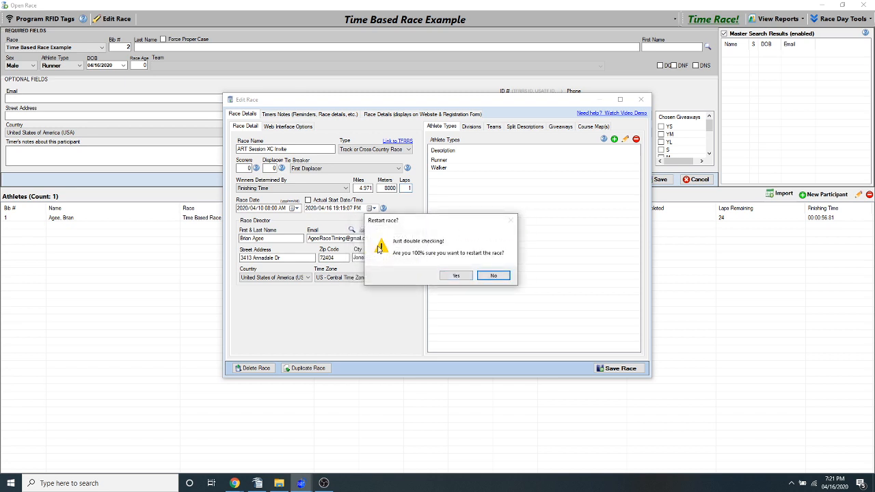
click(455, 276)
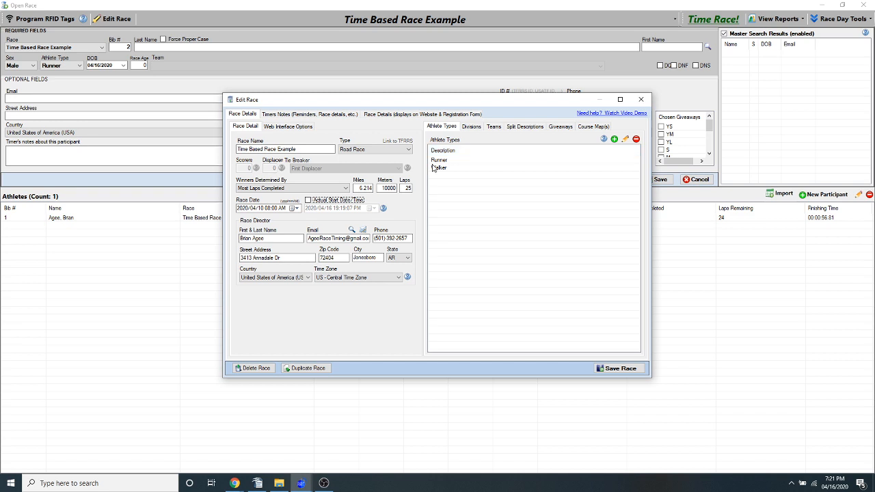
Set the race type to Track or Cross Country Race with 5 scorers and 2 displacers
click(373, 149)
click(354, 168)
key(Tab)
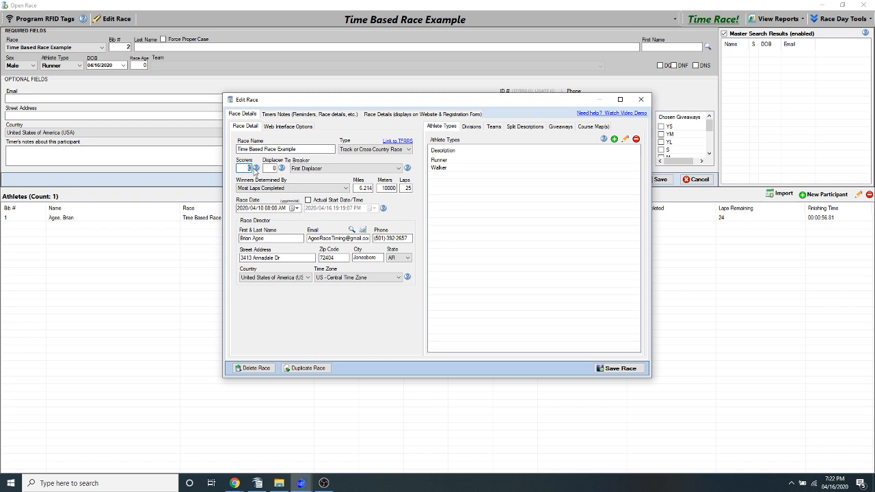
text(5)
key(Tab)
Browse the existing teams for the race, check Mommy's Team, and dismiss the team selection
click(493, 127)
click(614, 139)
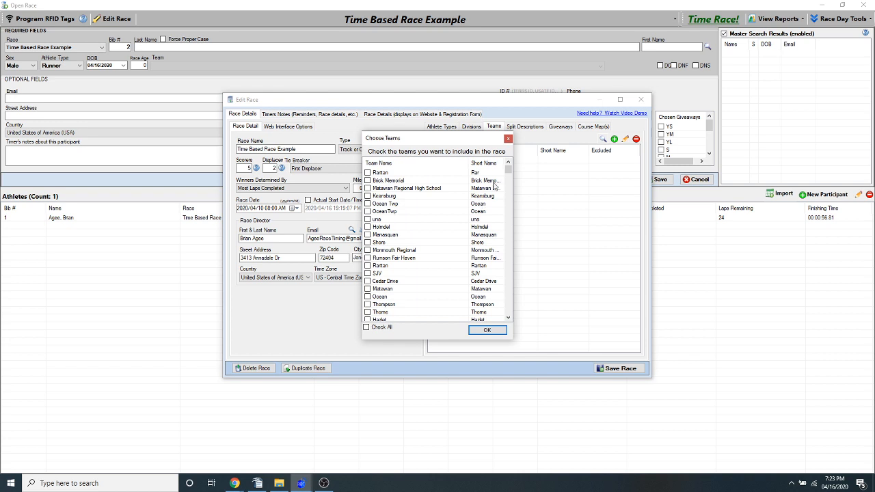
drag(507, 170, 502, 281)
click(367, 235)
click(367, 203)
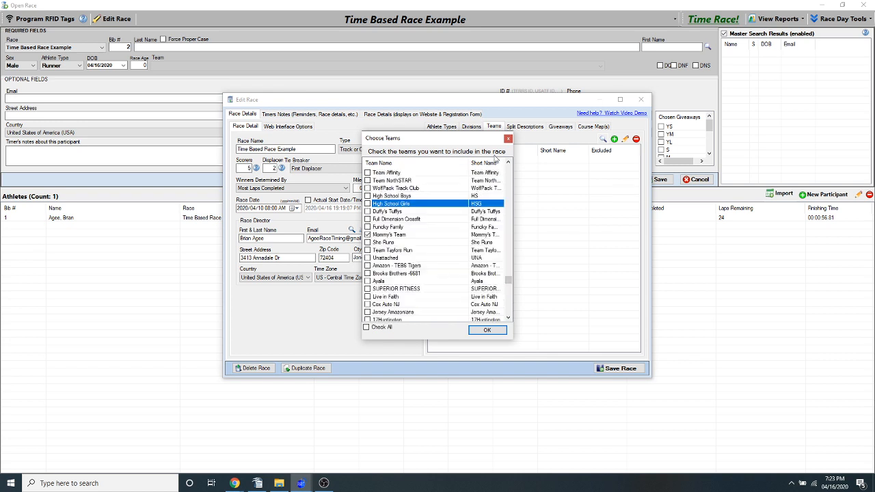
click(508, 139)
Start a new team entry marked as excluded from team results, then discard all race edits
click(614, 140)
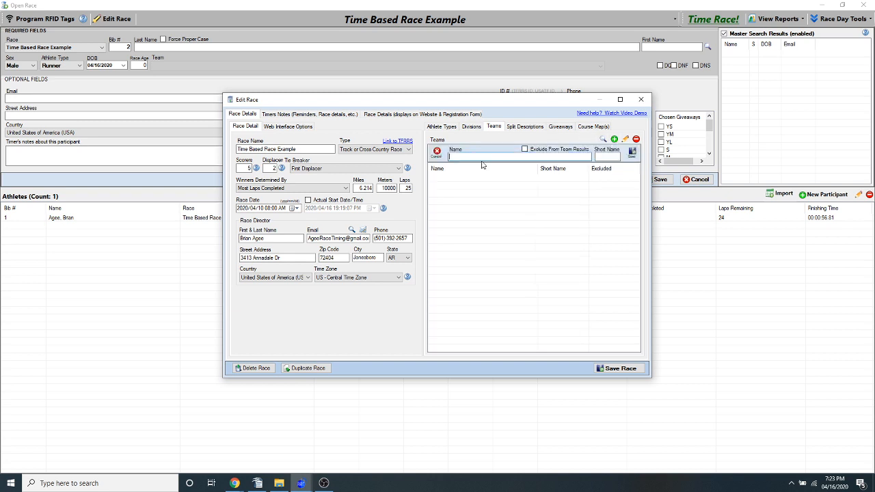
click(524, 150)
click(557, 157)
click(539, 152)
click(539, 151)
click(640, 99)
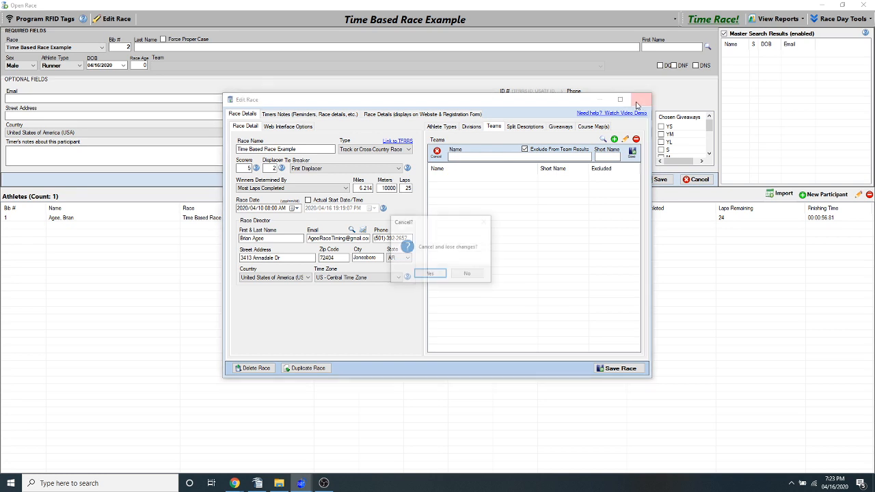
click(420, 275)
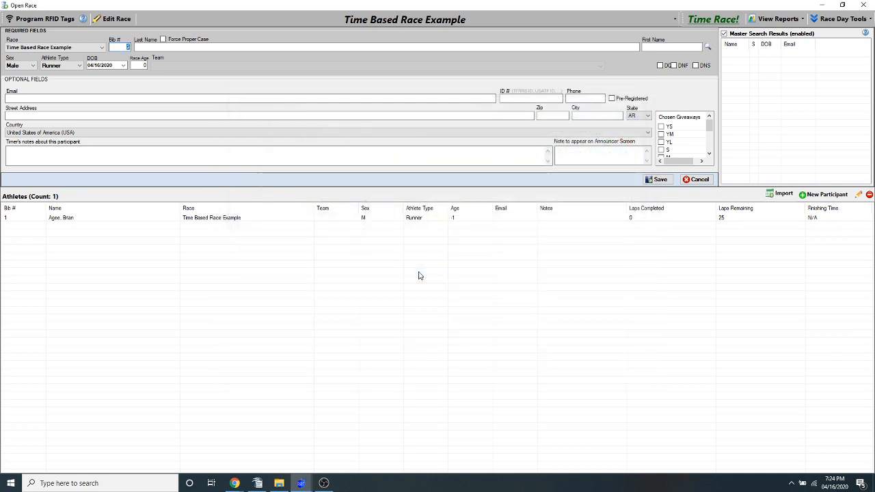
Close the current race and open the 2019 race JV Girls - Monmounth County XC Championships
click(863, 4)
click(443, 19)
mouse_move(456, 89)
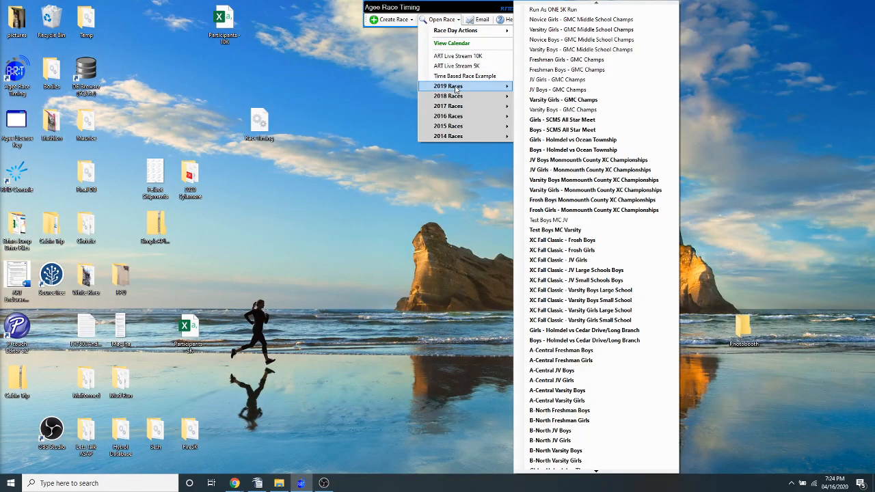
click(553, 169)
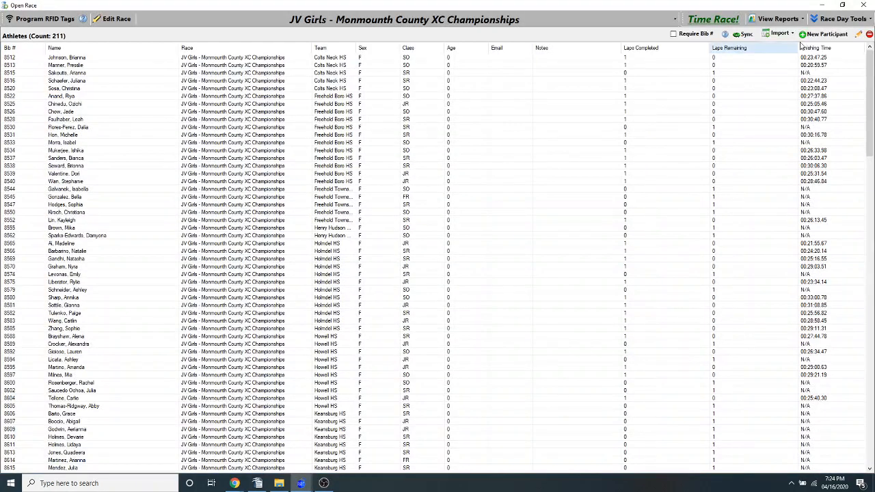
Generate the Team Results report with NCAA scoring, trying out team exclusion but keeping all listed teams included
click(842, 18)
click(776, 20)
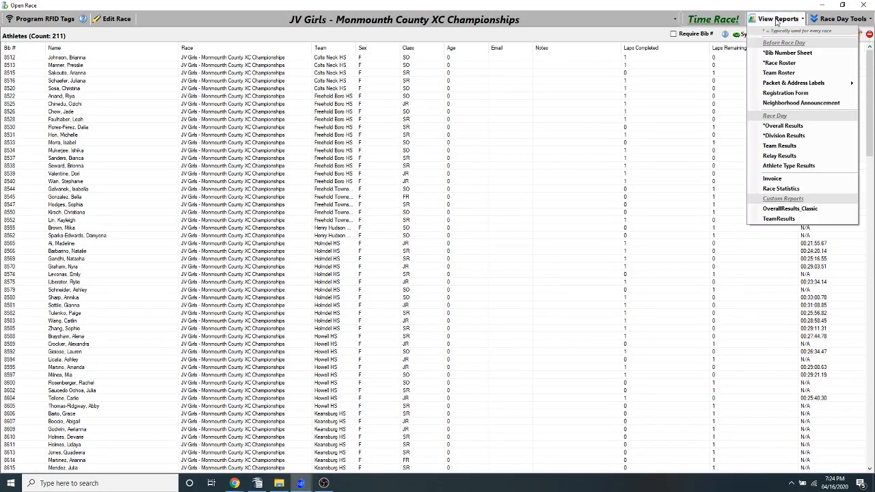
click(779, 147)
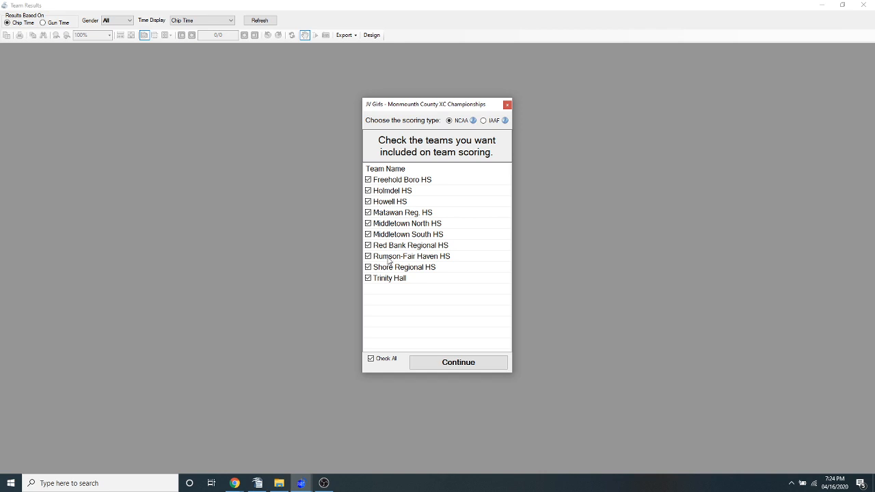
click(369, 279)
click(369, 266)
click(368, 268)
click(368, 277)
click(435, 363)
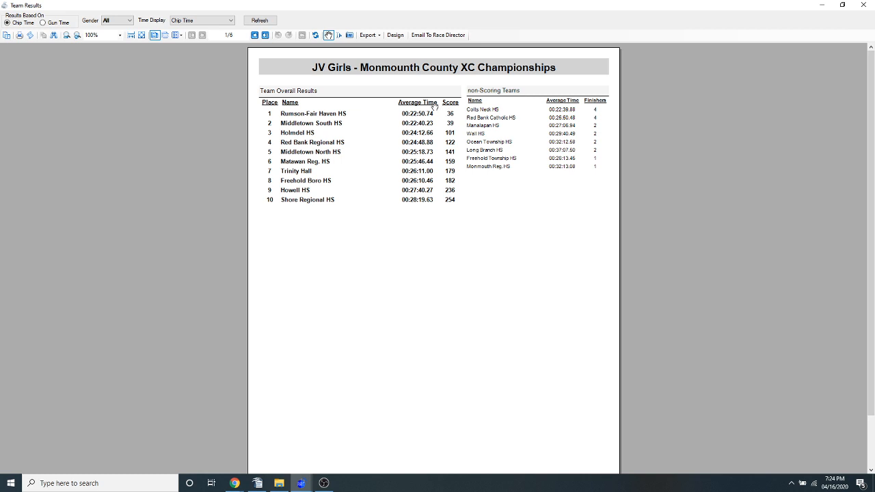
Review the NCAA report's team breakdown pages through to the individual overall results on page 4
click(253, 37)
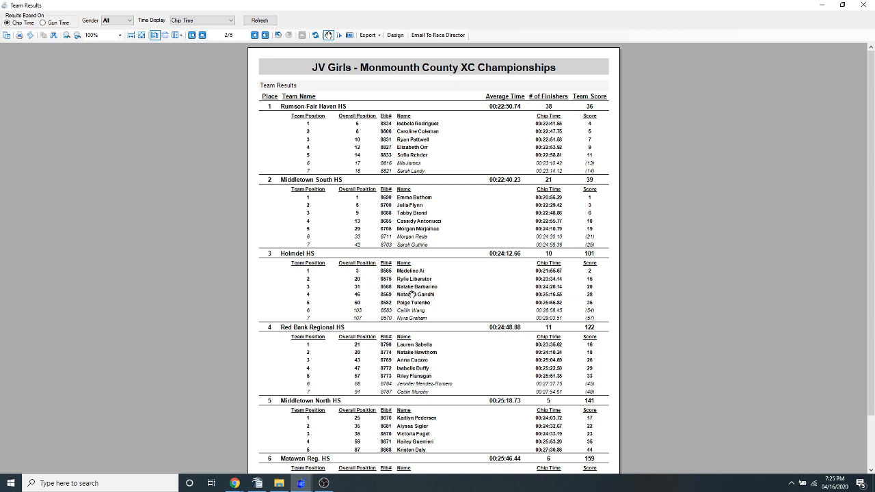
scroll(415, 293, down, 2)
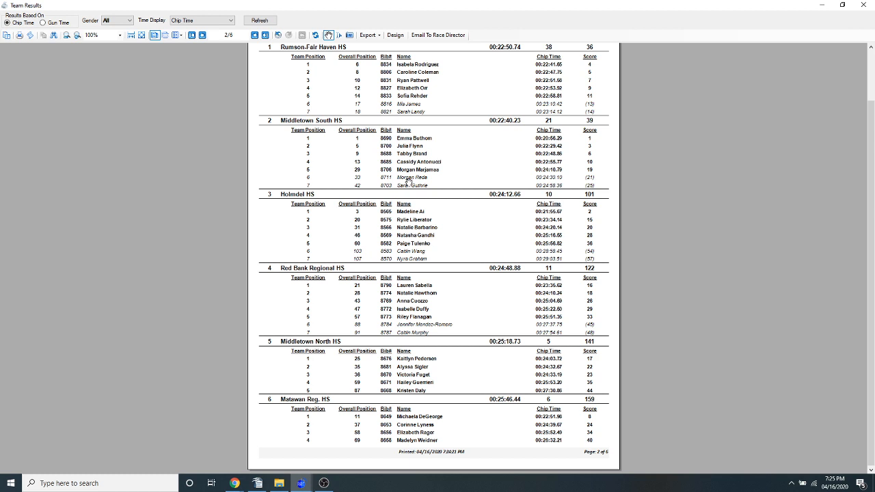
scroll(408, 181, up, 2)
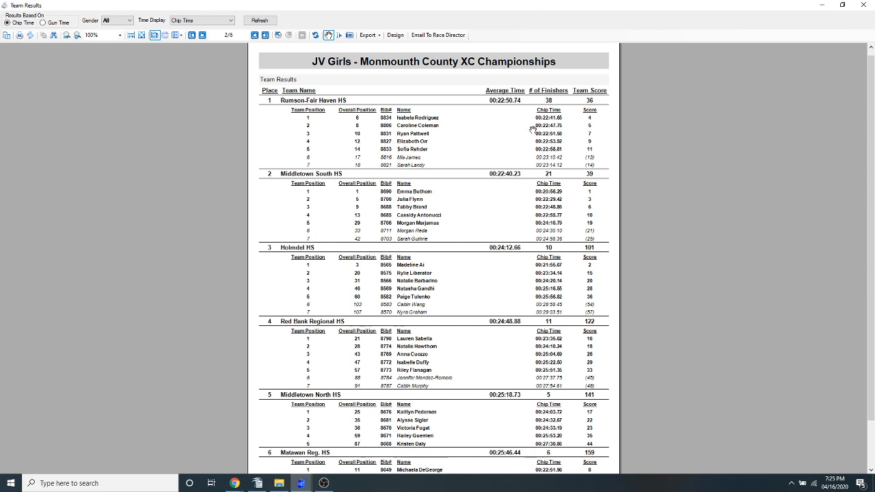
click(254, 35)
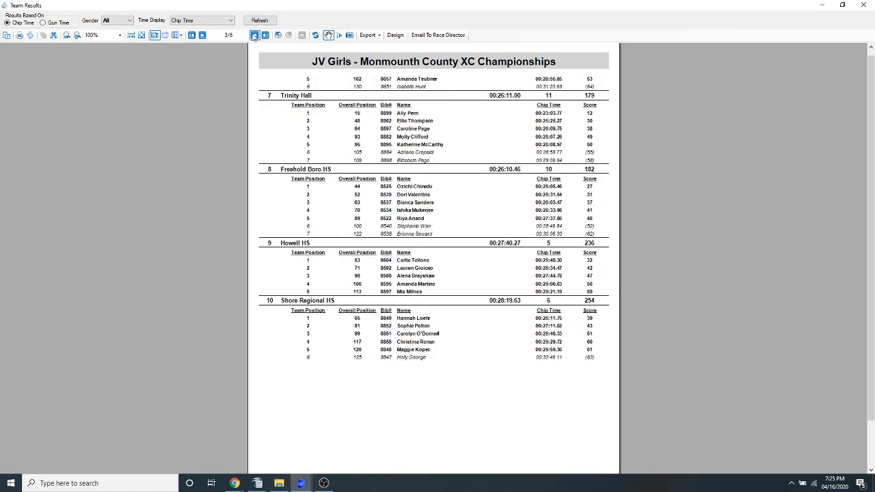
click(254, 34)
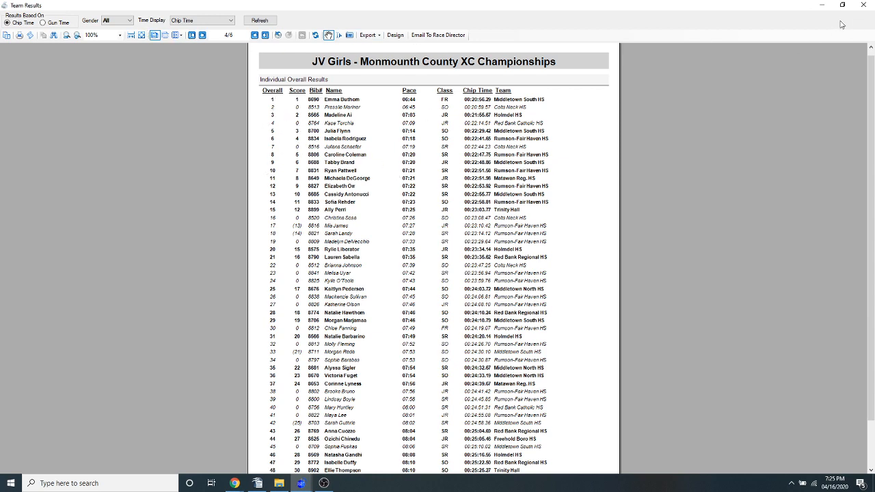
Close the NCAA report and generate the Team Results report again with IAAF scoring for all listed teams
click(862, 5)
click(780, 19)
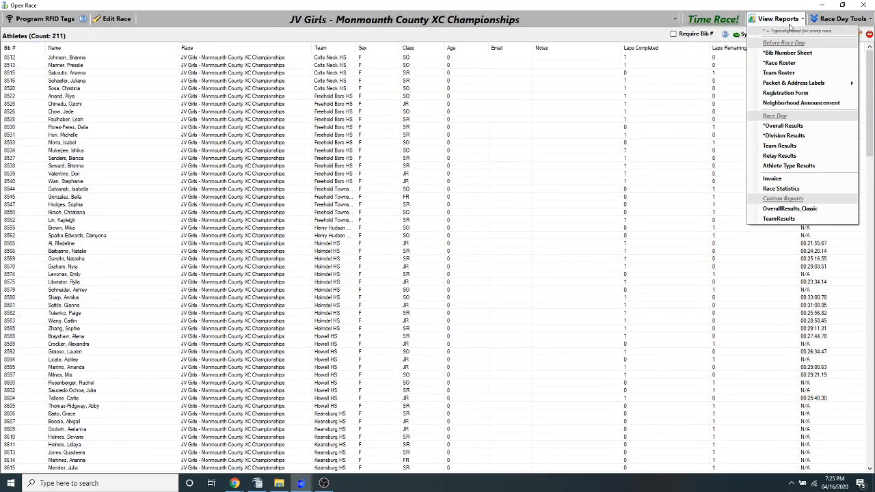
click(795, 146)
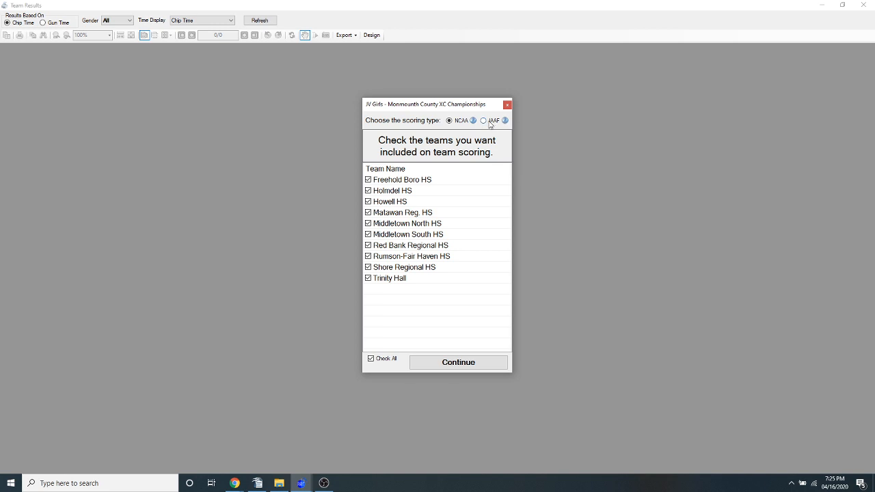
click(489, 123)
click(447, 364)
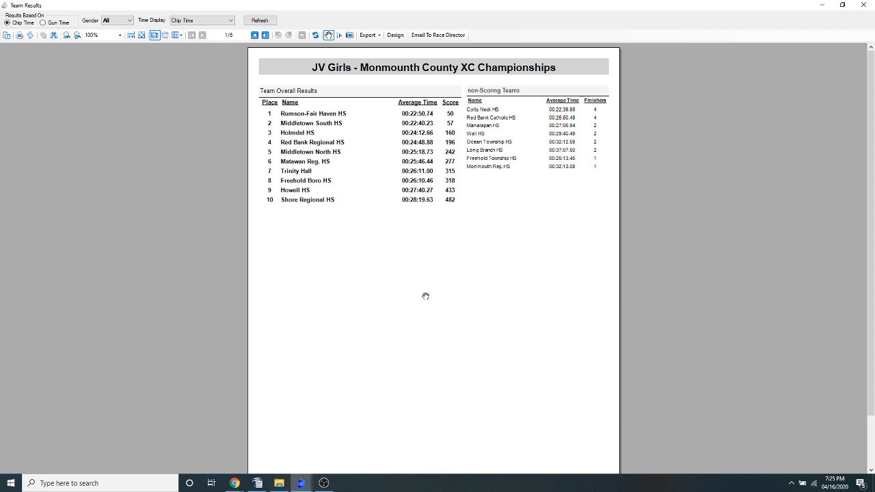
Examine the individual overall results on page 4 of the IAAF report, then close the report
click(256, 36)
click(255, 36)
click(256, 36)
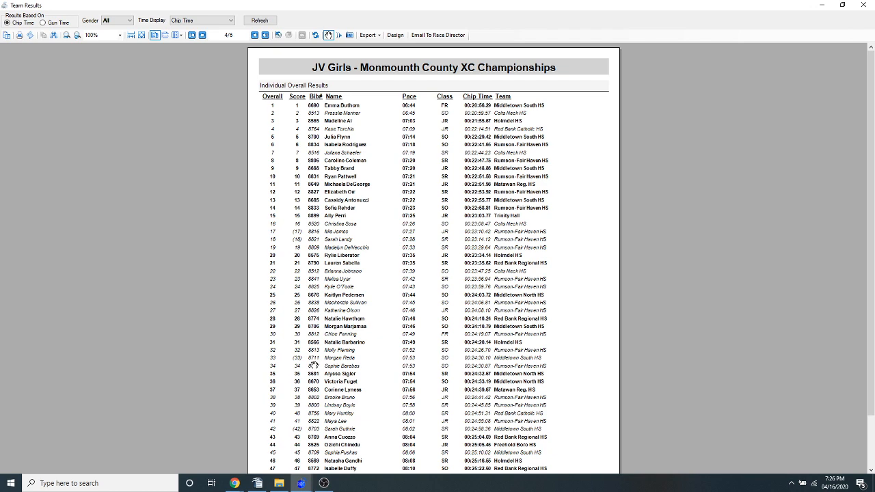
click(863, 7)
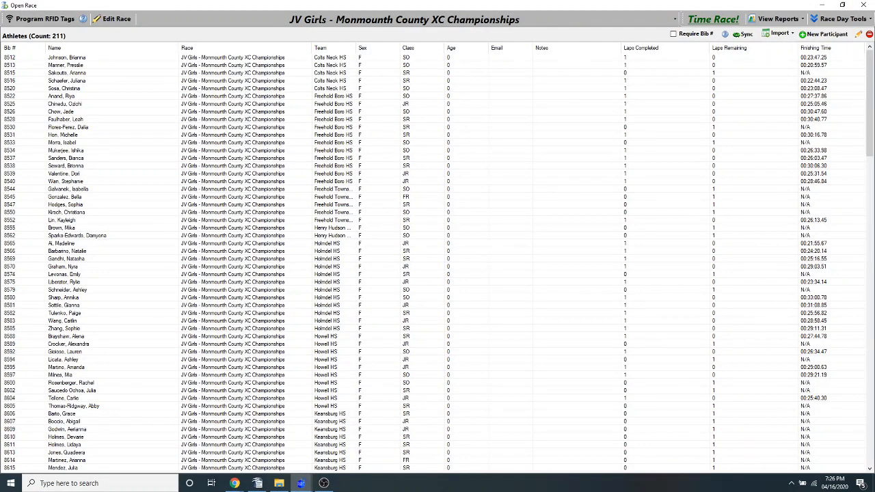
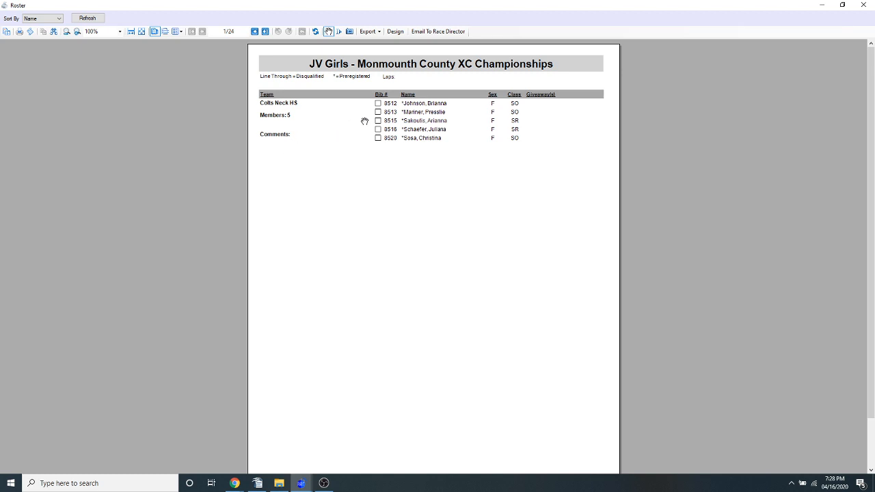
Review the JV Girls team roster pages from Colts Neck HS through Keansburg HS, then close the roster
click(254, 31)
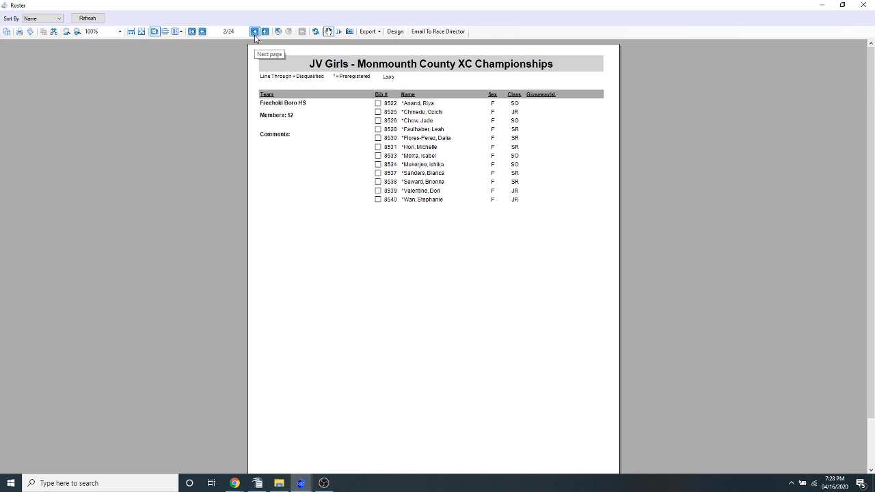
click(255, 33)
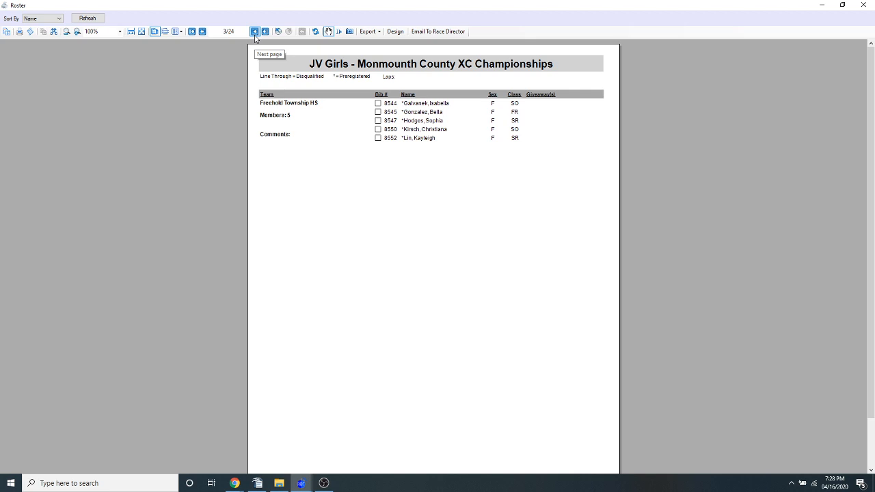
click(254, 32)
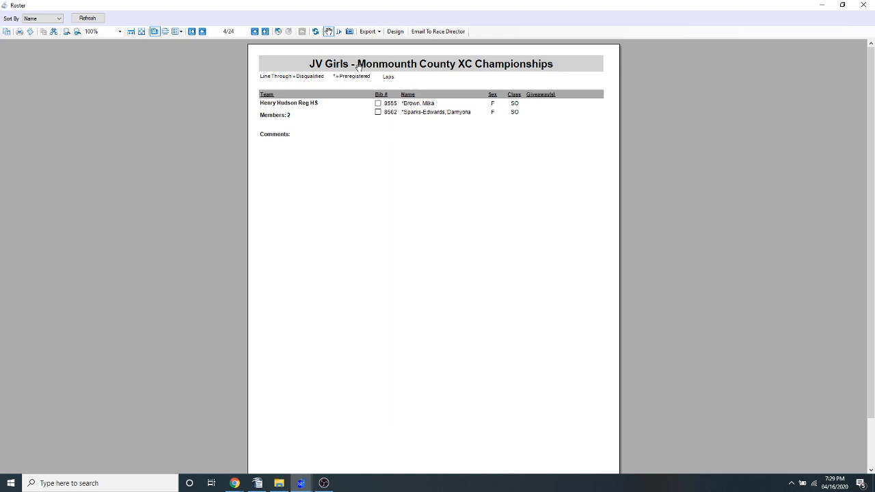
click(254, 32)
click(254, 32)
click(254, 32)
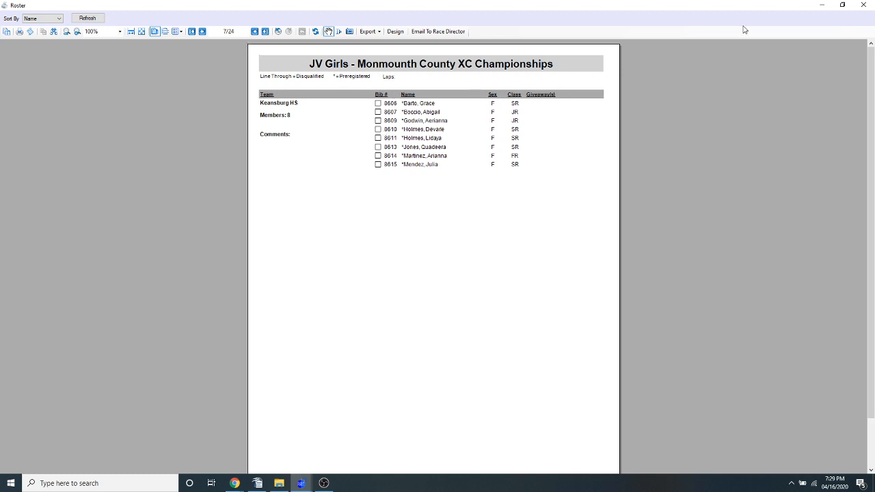
click(863, 5)
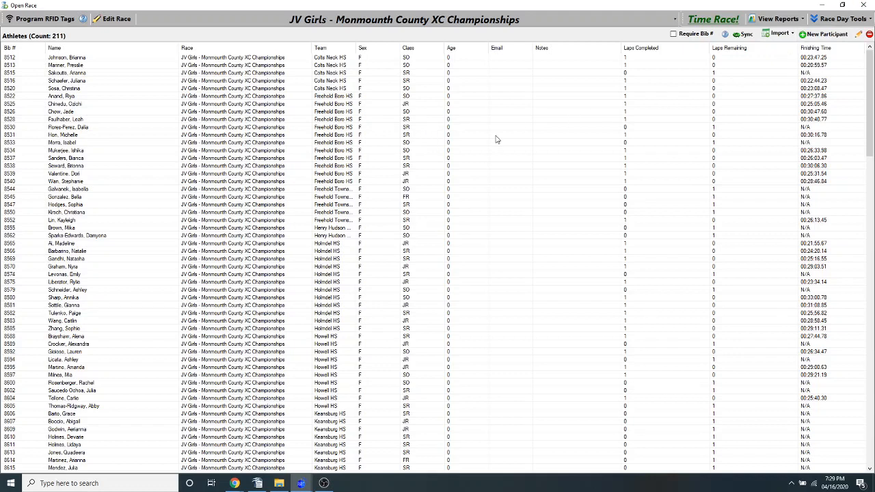
Restore the race window to a smaller size and generate the Team Labels report with NCAA scoring for all listed teams
click(777, 19)
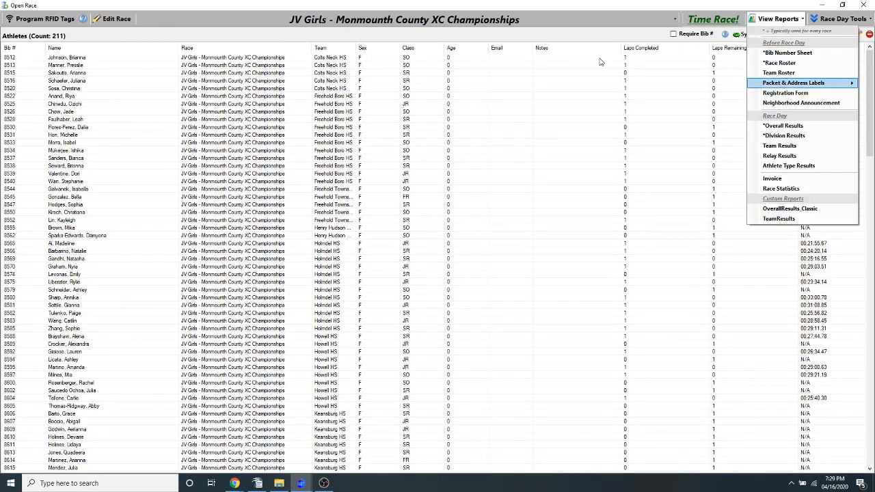
double_click(563, 7)
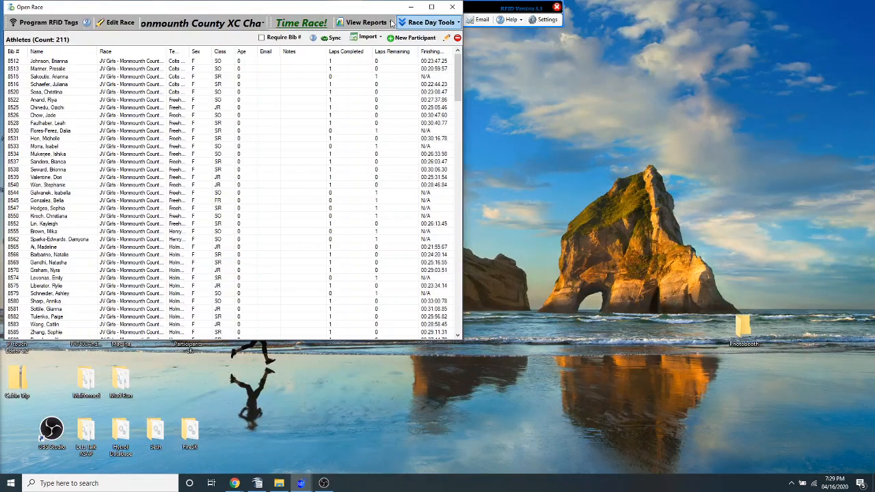
click(370, 21)
mouse_move(375, 86)
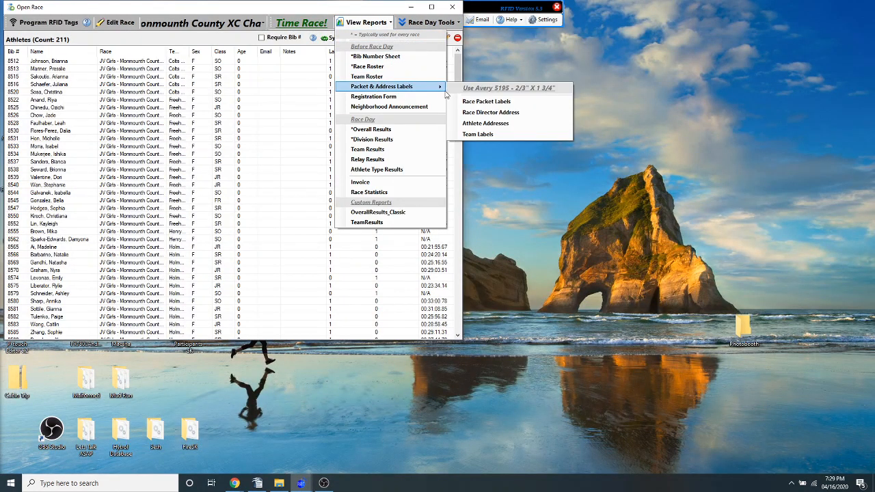
click(477, 134)
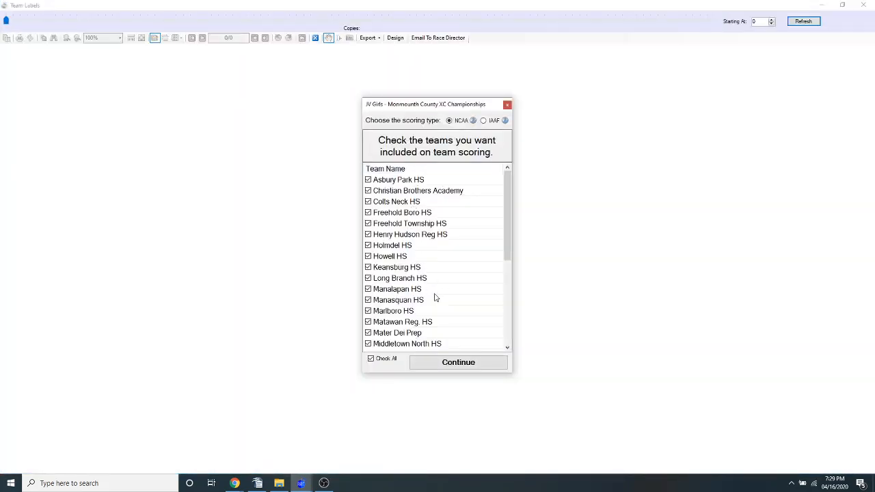
click(442, 363)
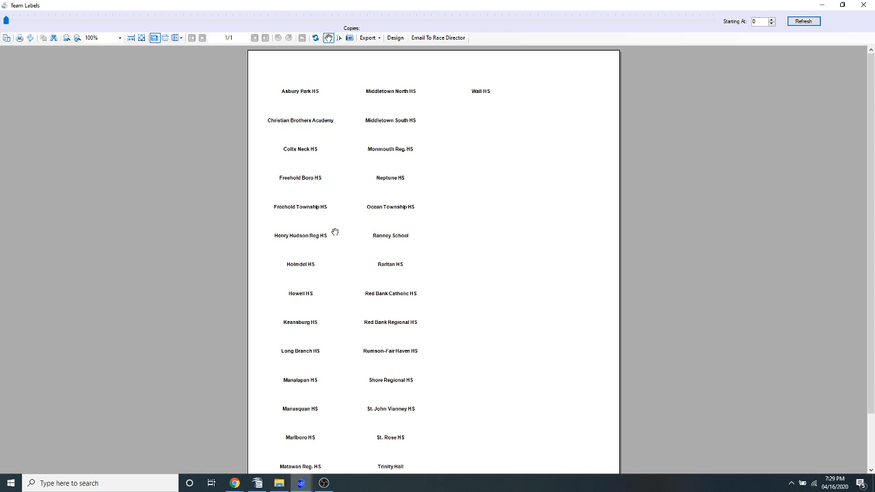
Regenerate the team labels starting at position 14, check the shifted layout down to the page's end, and close the report
click(772, 20)
click(772, 20)
click(772, 19)
click(771, 20)
click(772, 20)
click(772, 20)
click(803, 21)
click(458, 362)
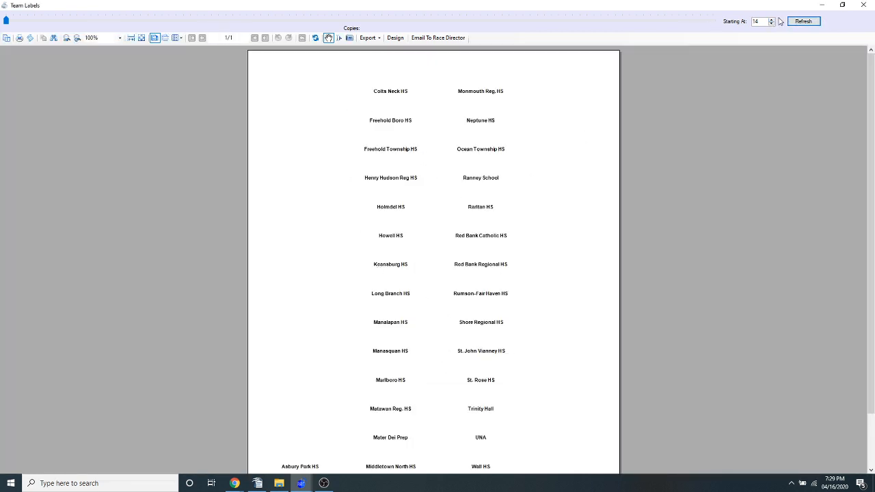
scroll(309, 362, down, 2)
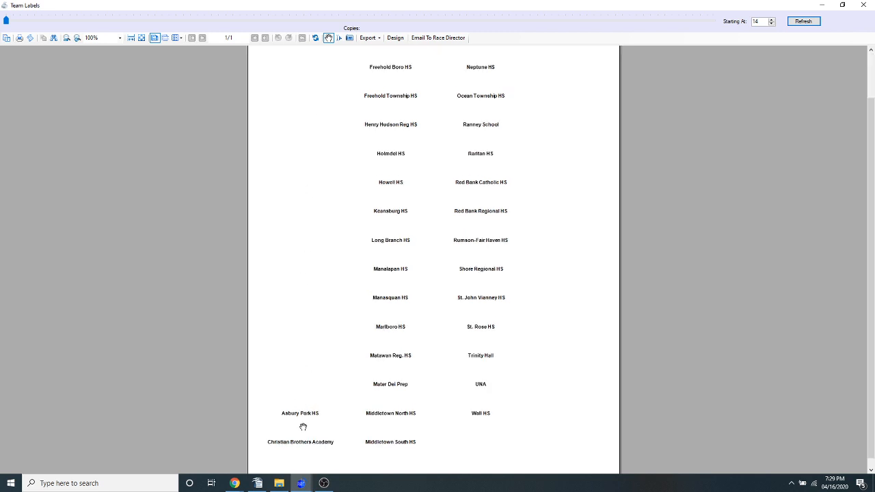
scroll(336, 320, up, 2)
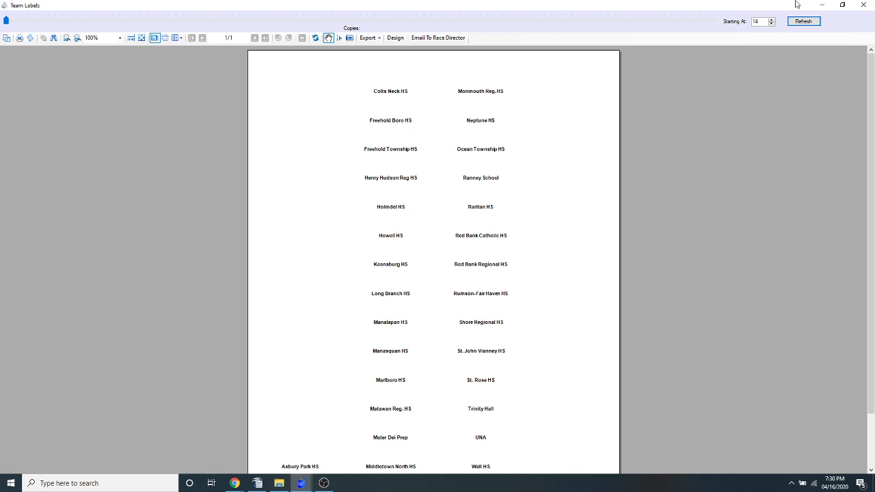
click(863, 5)
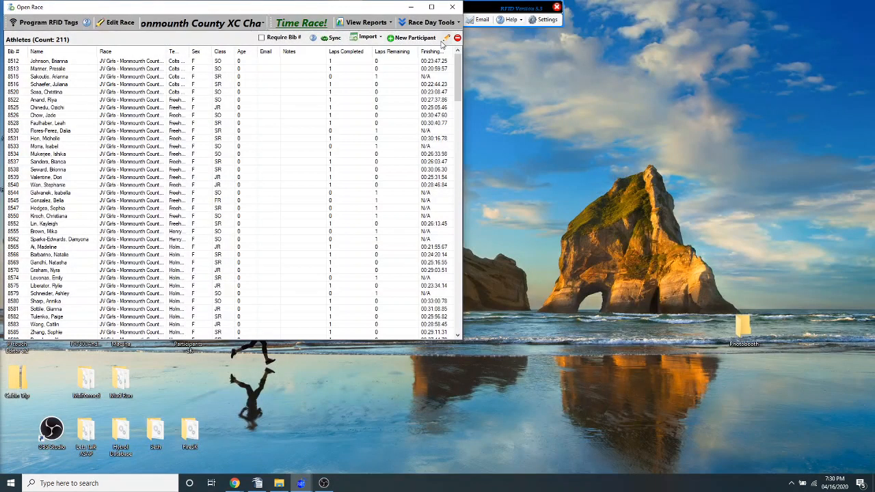
click(424, 25)
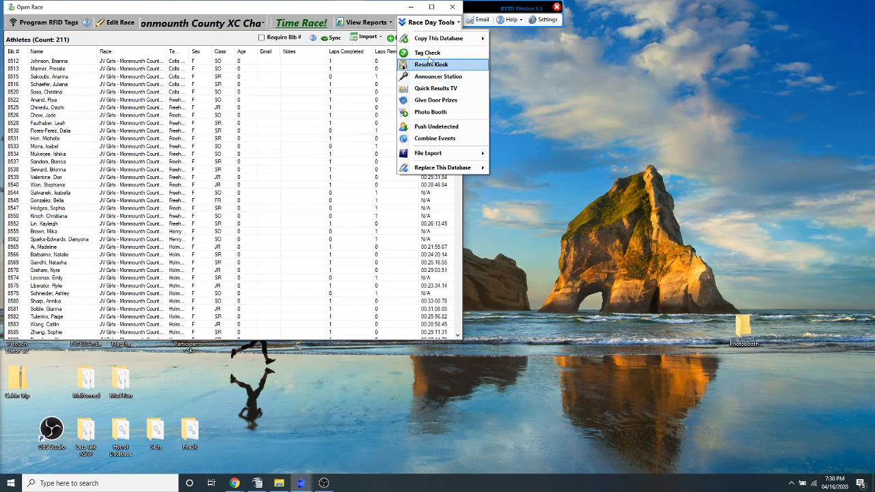
click(385, 26)
mouse_move(383, 88)
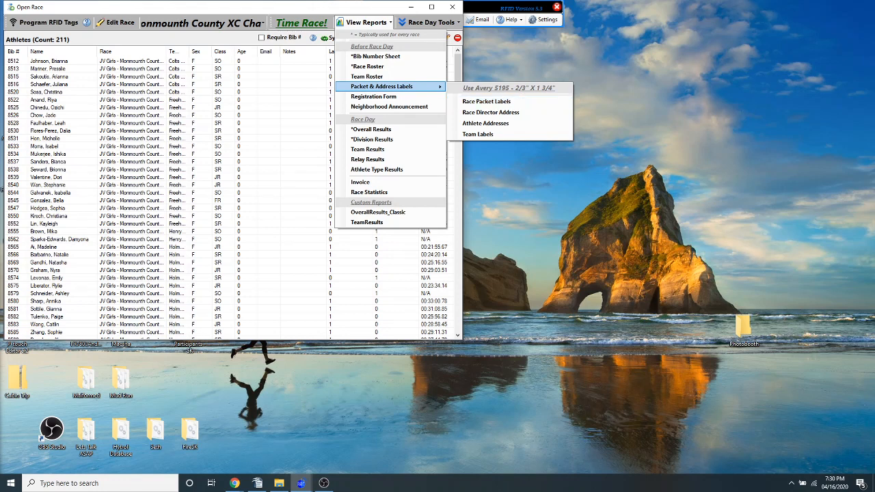
Maximize the race window and switch from the JV Girls race to the JV Boys Monmounth County XC Championships race
click(433, 8)
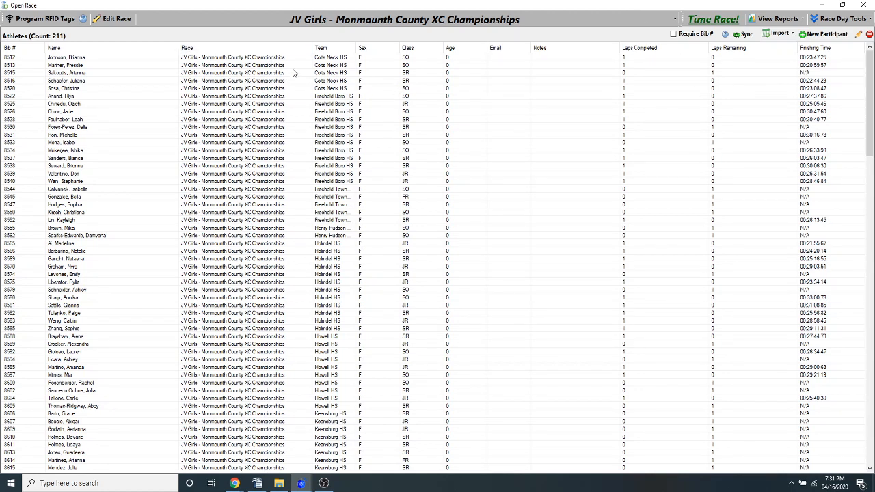
click(344, 24)
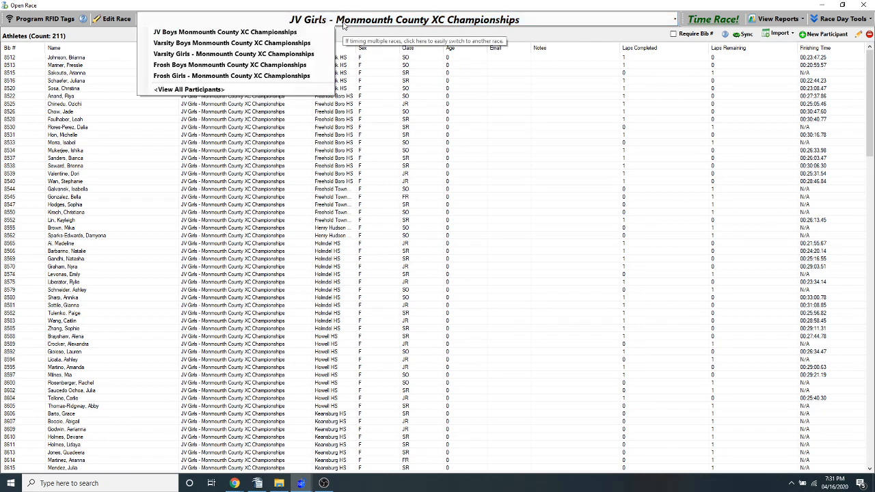
click(210, 34)
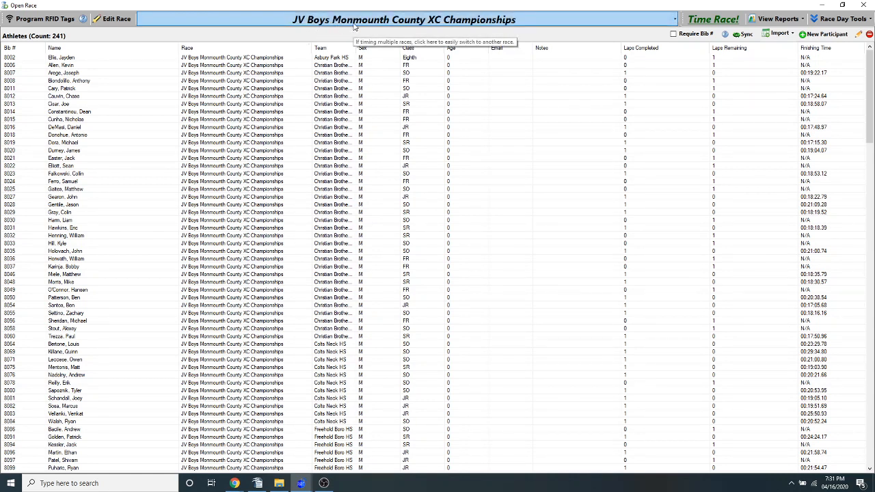
Examine the JV Boys athlete list for runners who have no finishing time and no completed laps
click(321, 66)
click(272, 73)
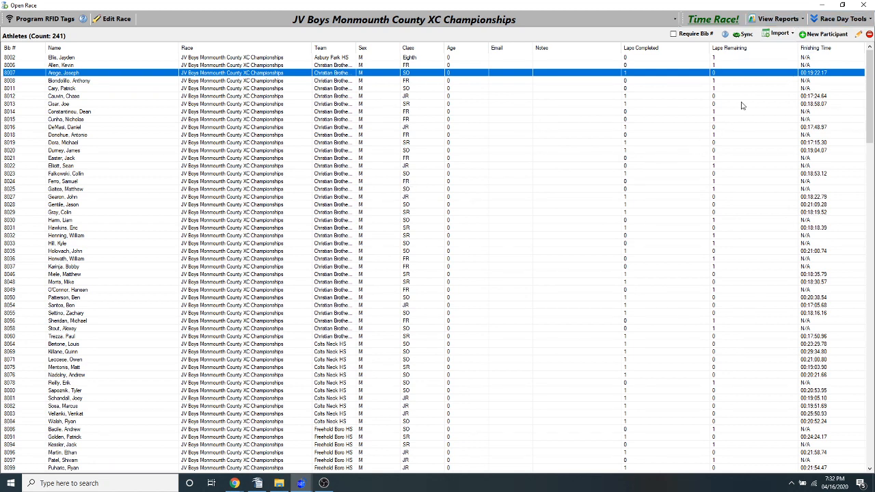
click(809, 81)
click(809, 89)
click(809, 81)
click(810, 89)
click(811, 59)
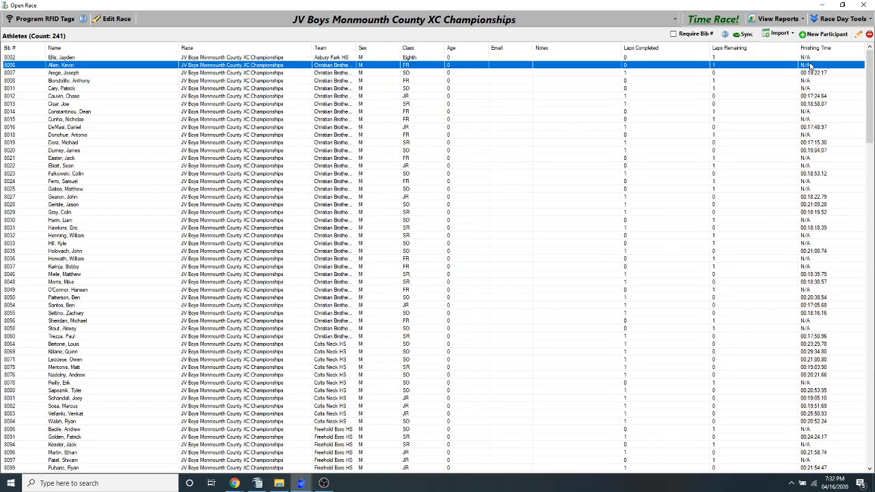
click(812, 134)
click(809, 165)
click(808, 160)
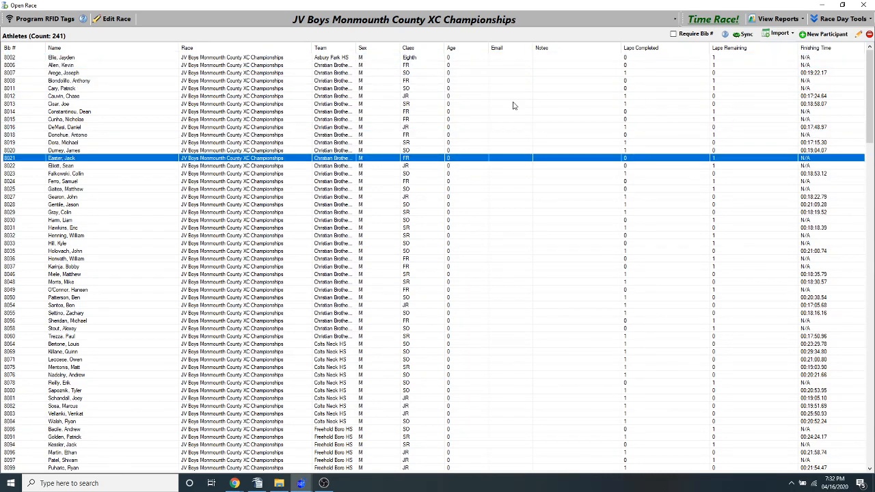
click(261, 135)
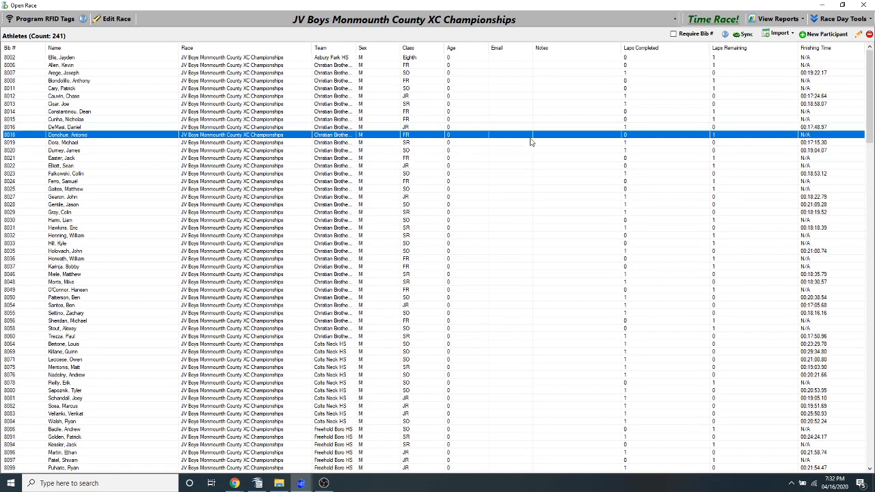
Shrink the race window and use Push Undetected to move the JV Boys race's undetected athletes to the Varsity Boys race
click(842, 5)
drag(662, 428, 796, 429)
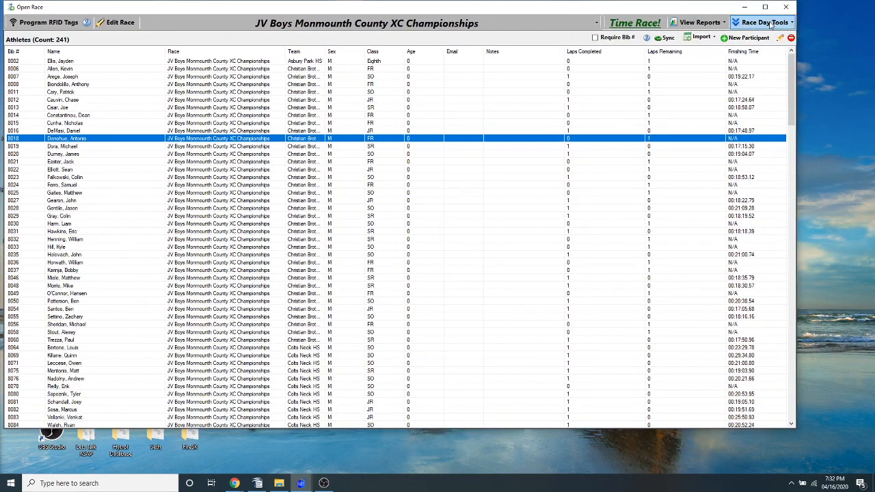
click(765, 23)
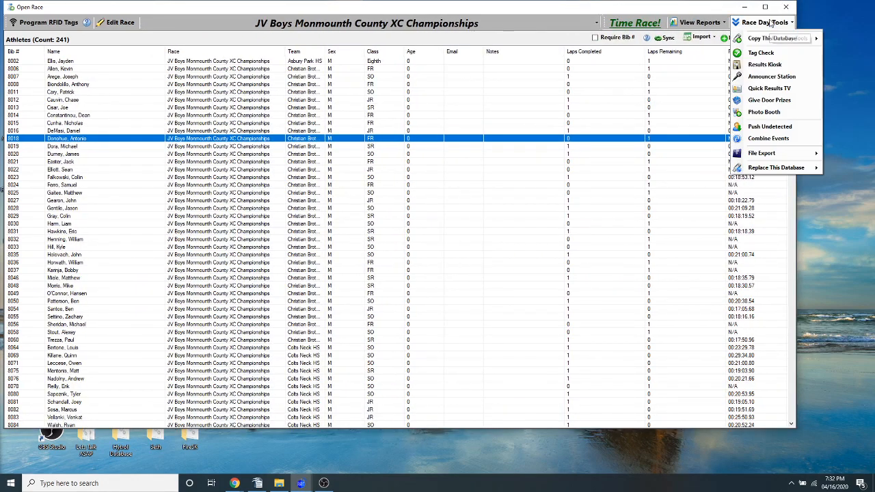
click(768, 127)
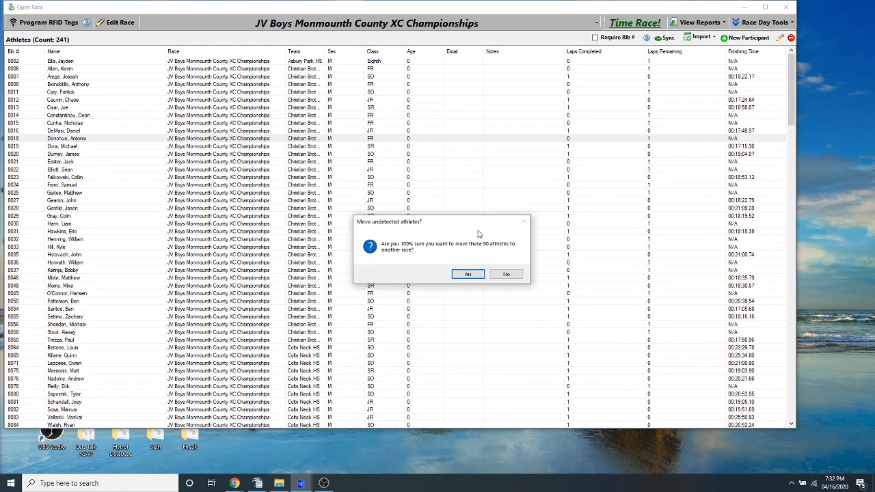
click(467, 274)
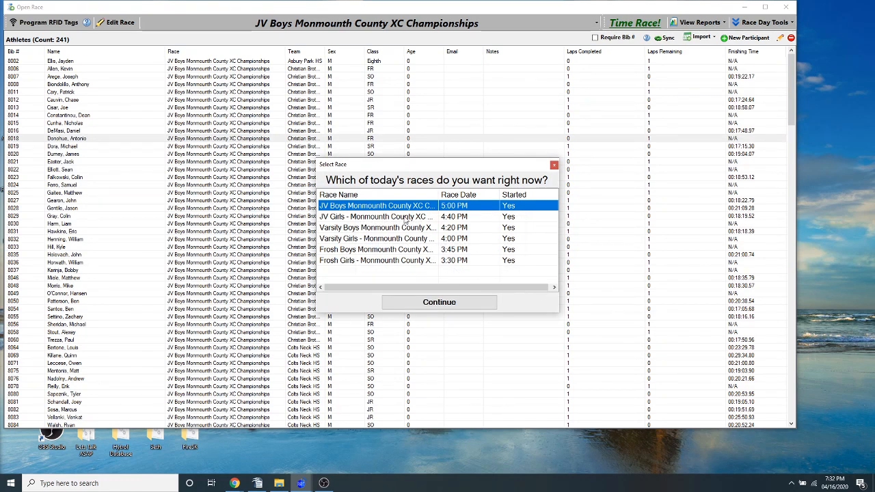
click(367, 227)
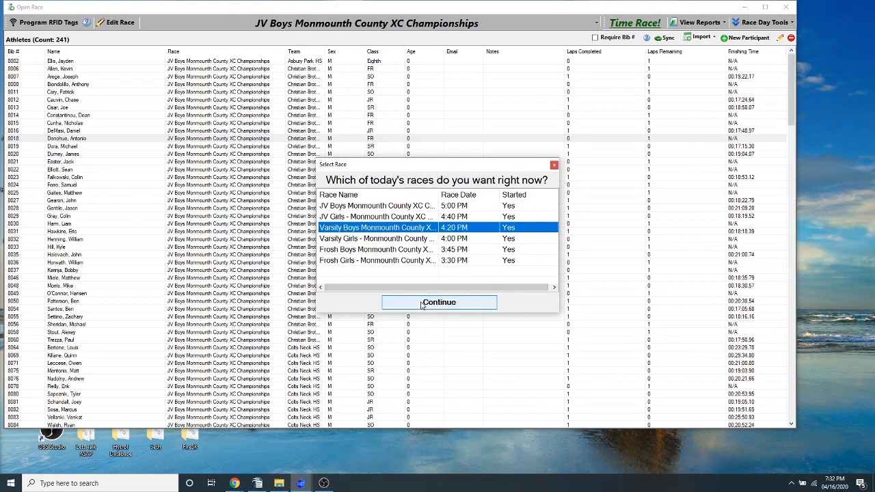
click(422, 303)
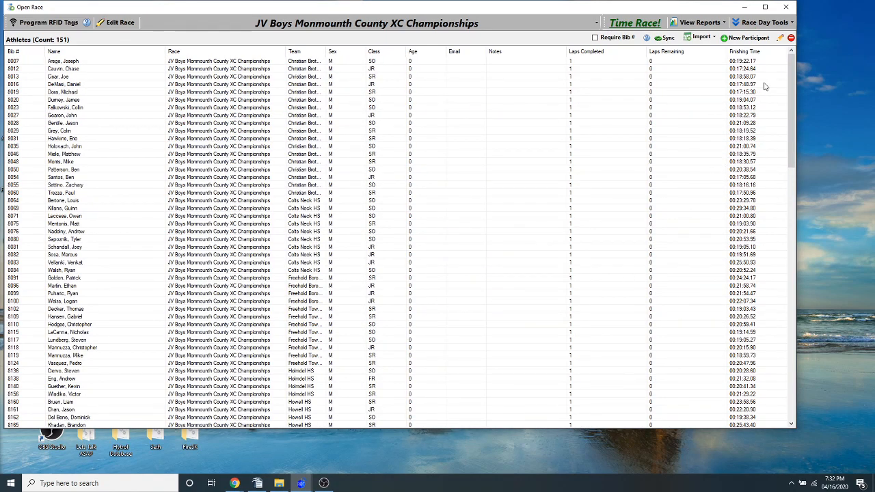
Check the remaining JV Boys list, then switch to the Varsity Boys race and sort its athletes by class
drag(788, 61, 789, 118)
click(472, 25)
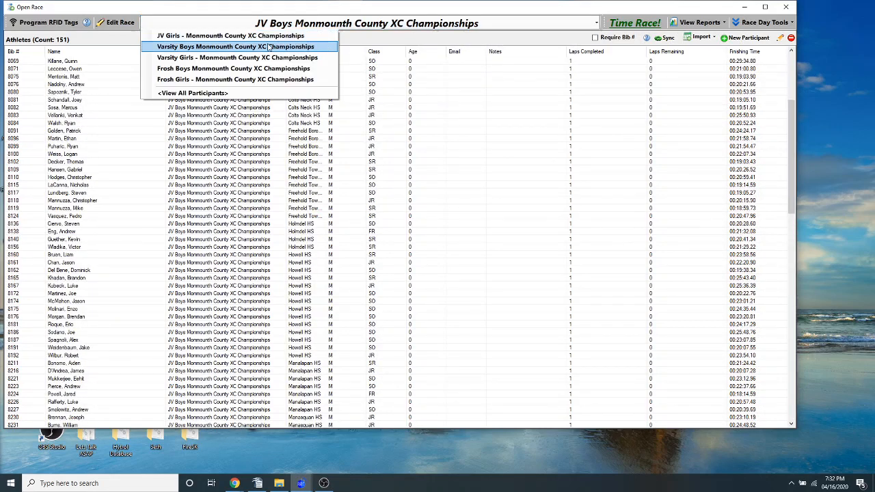
click(226, 46)
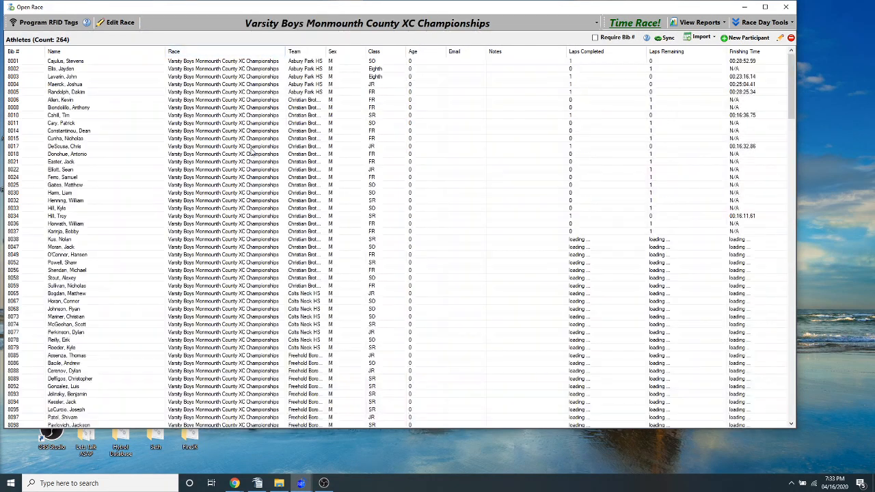
click(389, 52)
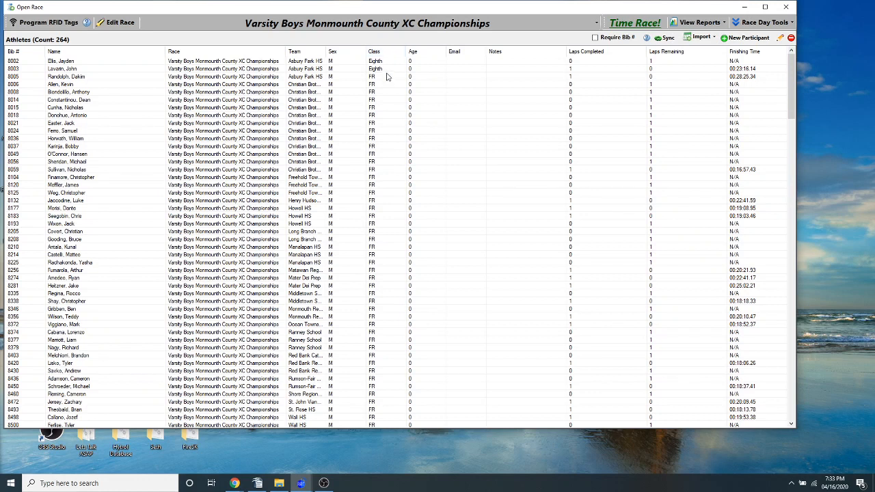
click(385, 79)
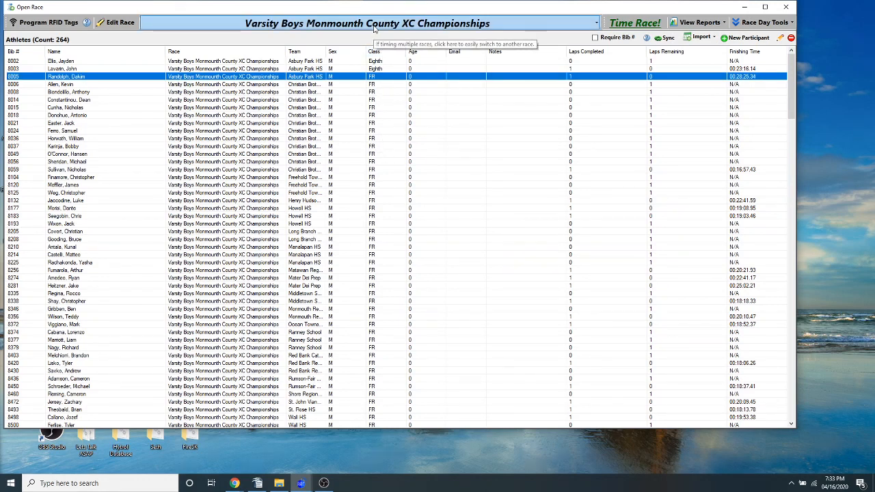
scroll(393, 172, down, 13)
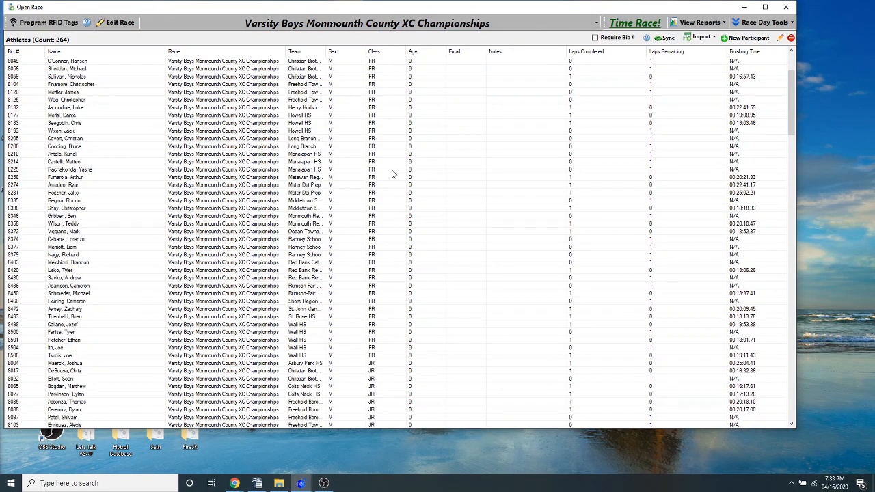
scroll(392, 173, up, 11)
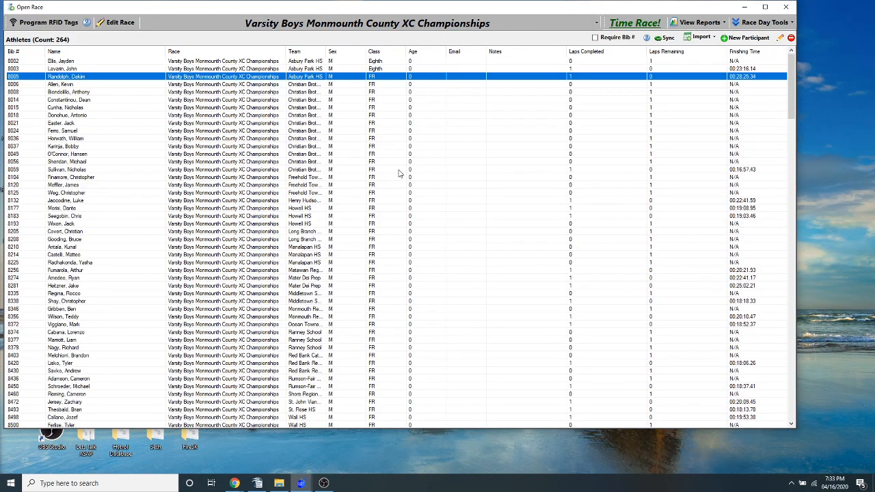
Look through the Varsity Boys athlete list down to the seniors, checking laps completed and finishing times
scroll(439, 173, down, 4)
scroll(404, 211, down, 20)
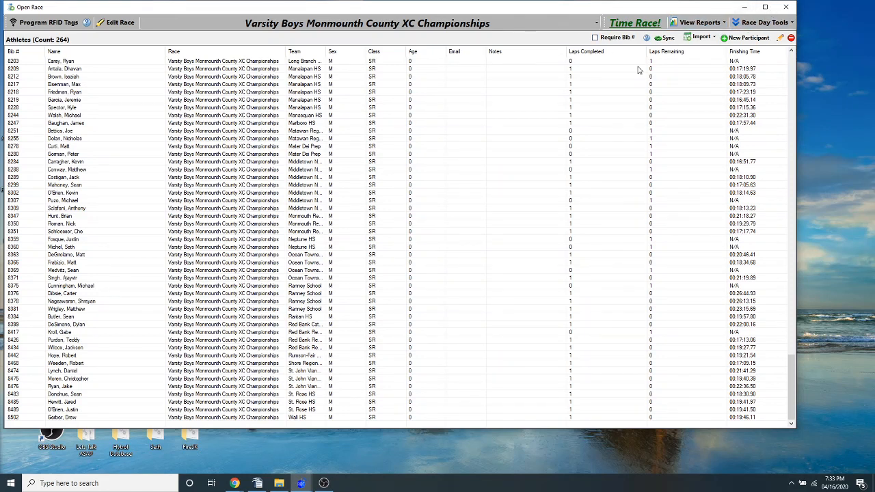
double_click(409, 12)
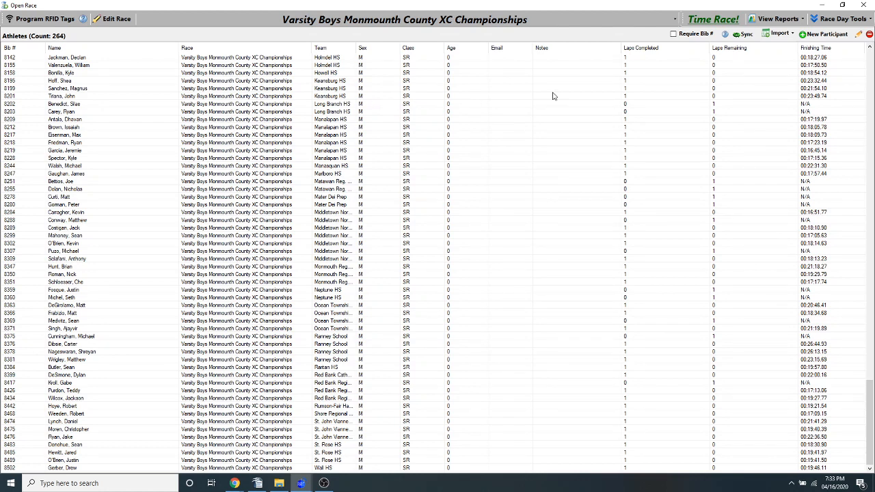
click(843, 5)
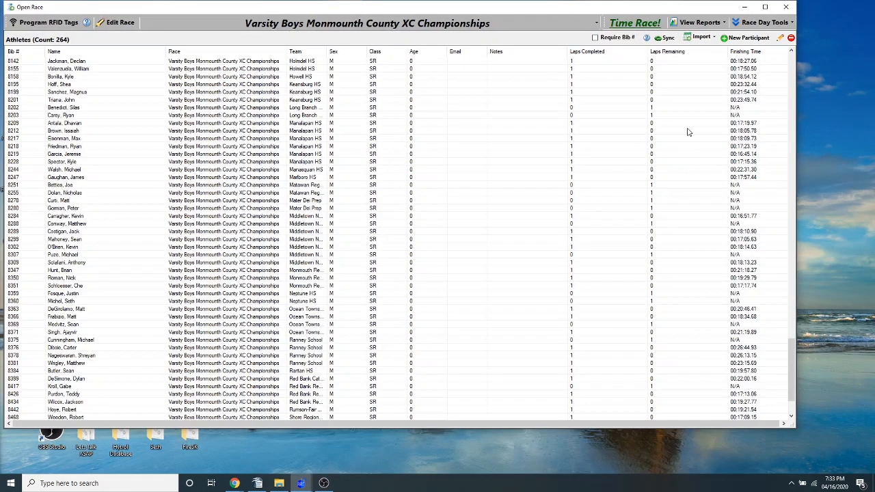
View the Relay Results report for the Varsity Boys race with NCAA scoring and all teams included, and close it
click(703, 25)
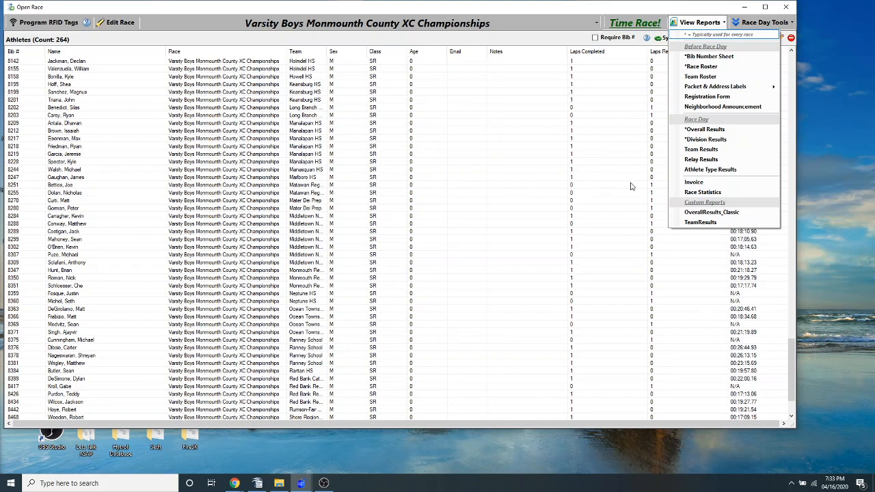
click(700, 160)
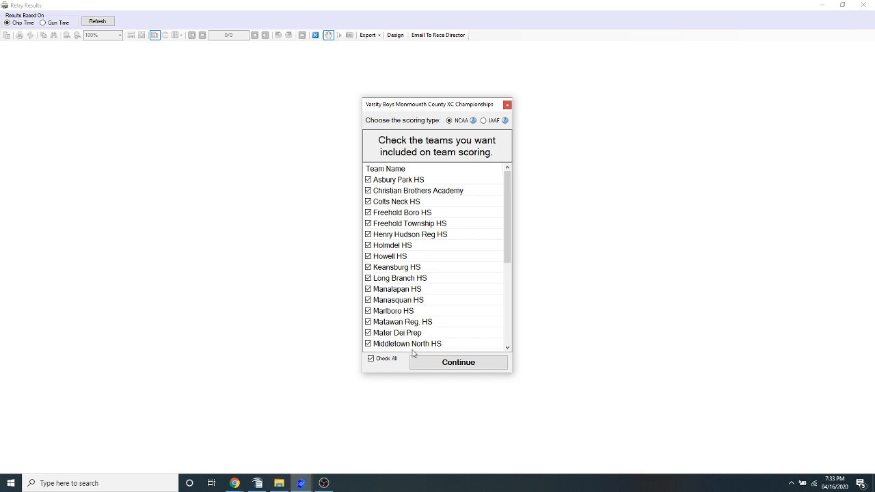
click(436, 367)
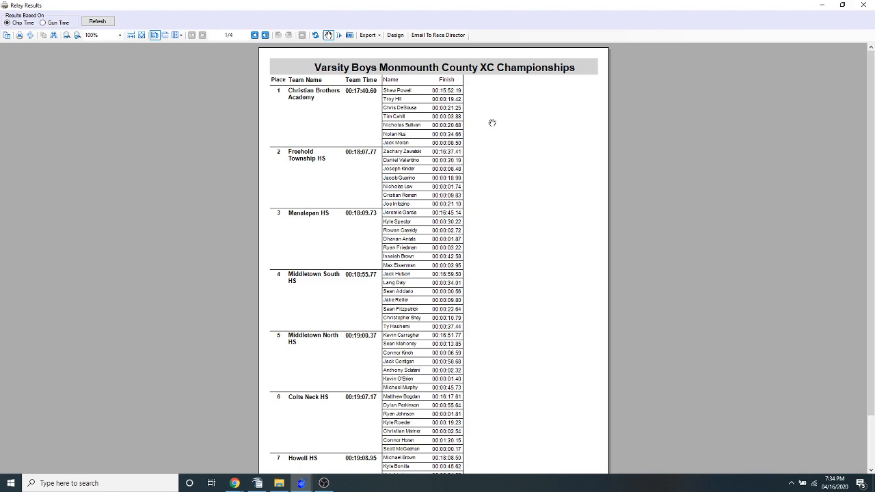
click(863, 7)
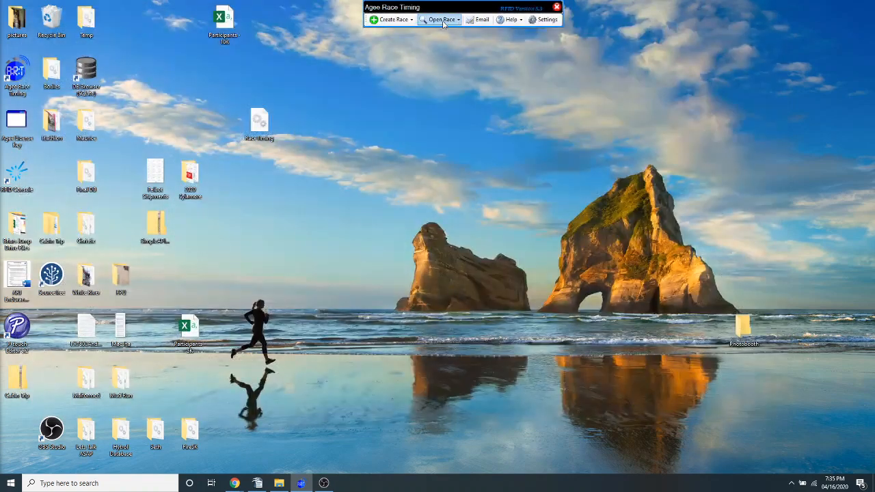
Open the Time Based Race Example race for editing and rename it Relay Example
click(441, 20)
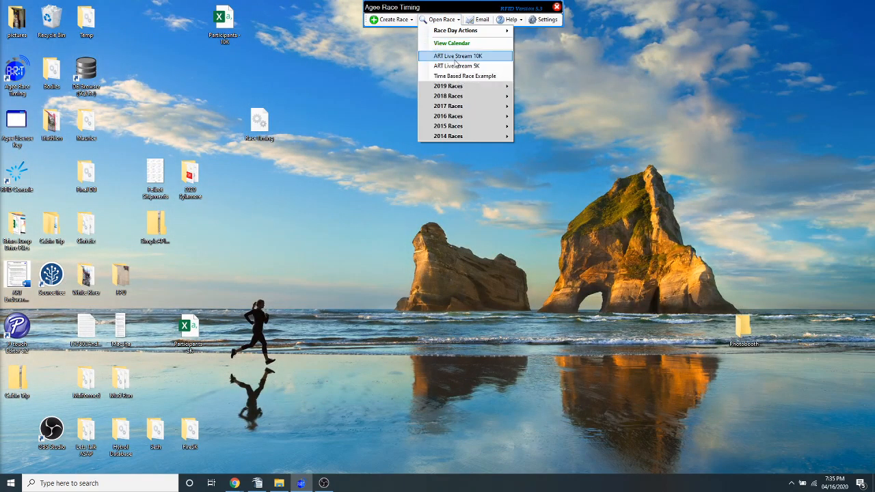
click(465, 76)
click(113, 19)
drag(295, 149, 55, 59)
text(Relay E)
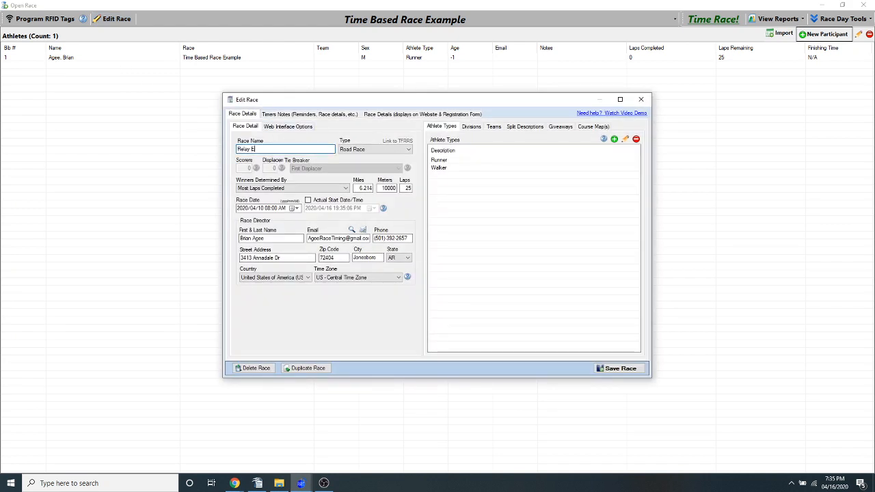
text(xample)
key(Tab)
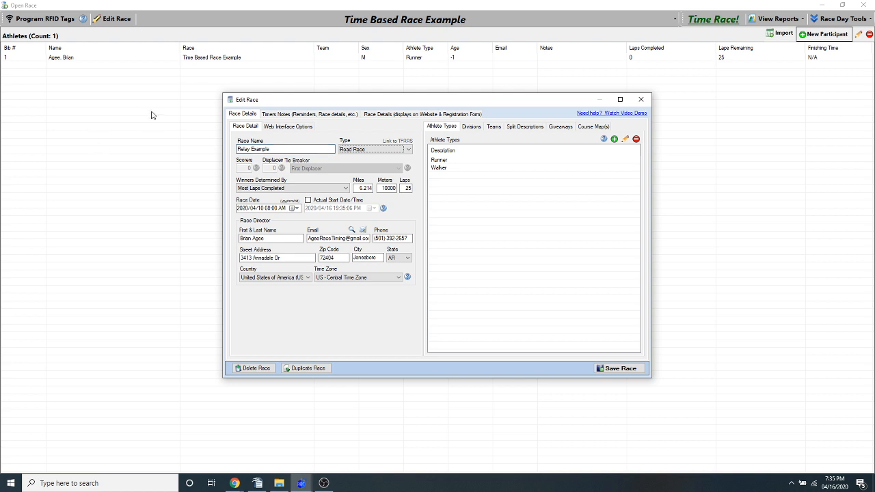
Set the race's laps to 6 and delete the Walker athlete type
double_click(404, 188)
key(Tab)
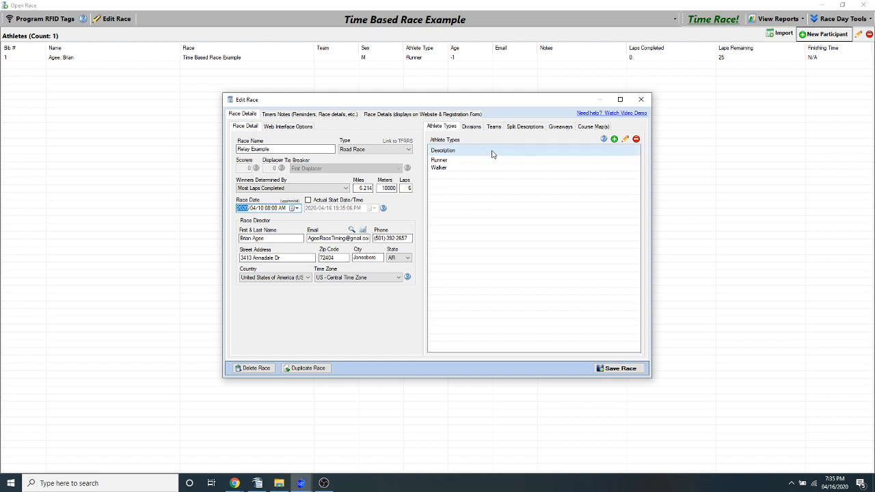
click(521, 167)
click(636, 139)
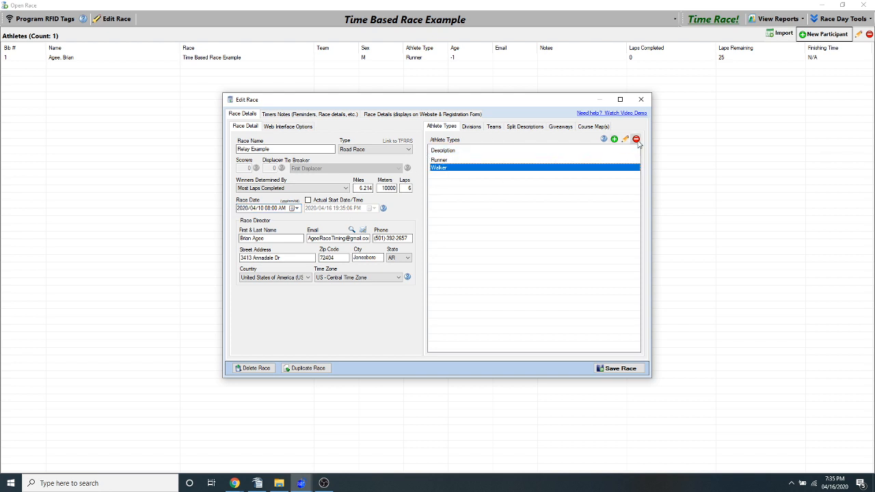
click(500, 280)
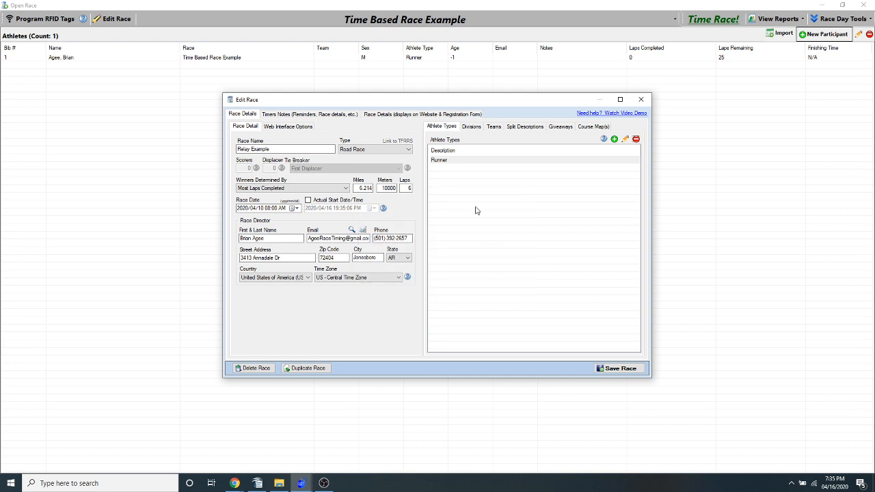
Check the race's divisions and change the race type to Road Race (Team Scoring)
click(471, 130)
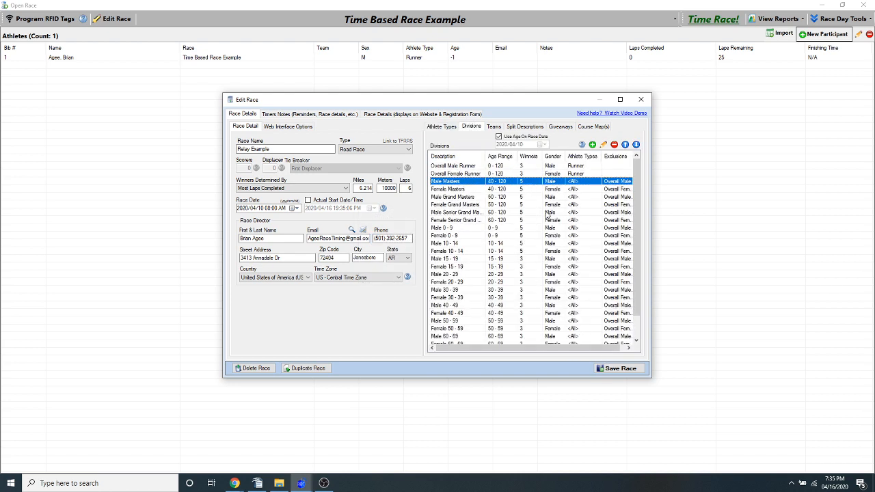
click(495, 127)
click(370, 150)
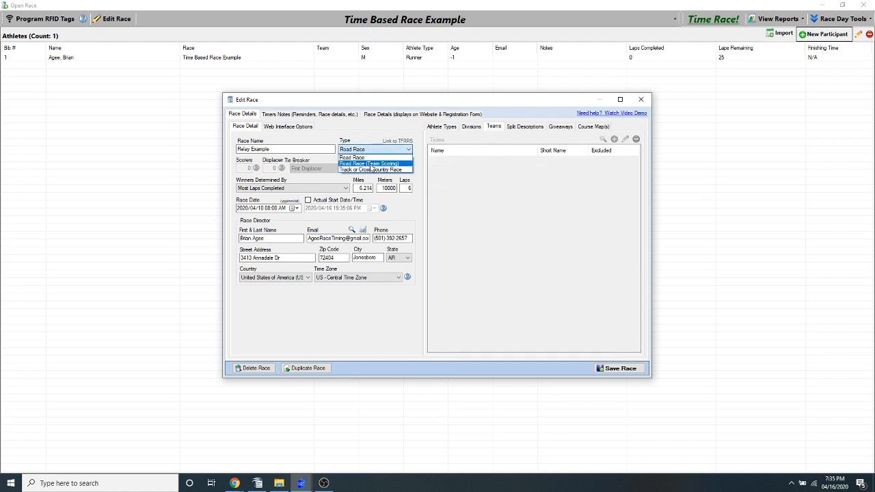
click(369, 164)
Add Team 1 (short name T1) and Team 2 (short name T2), and save the race without setting scorers
click(614, 139)
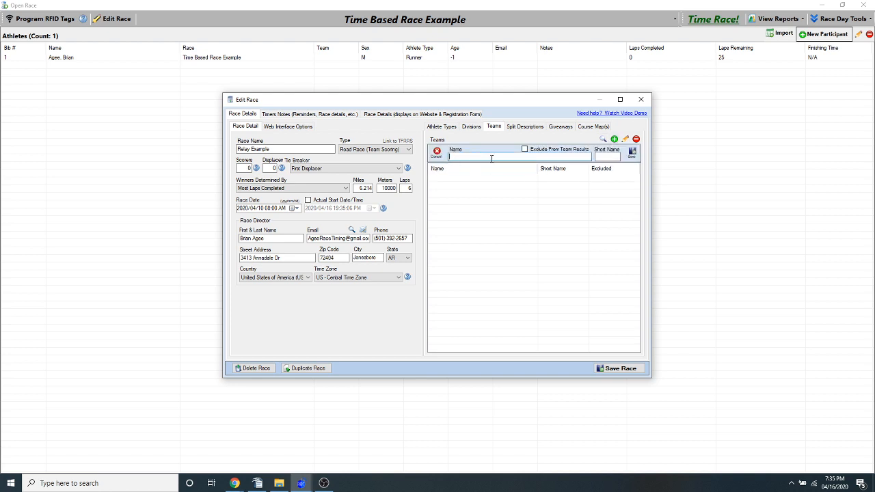
click(610, 157)
text(Team 2)
click(635, 156)
text(T)
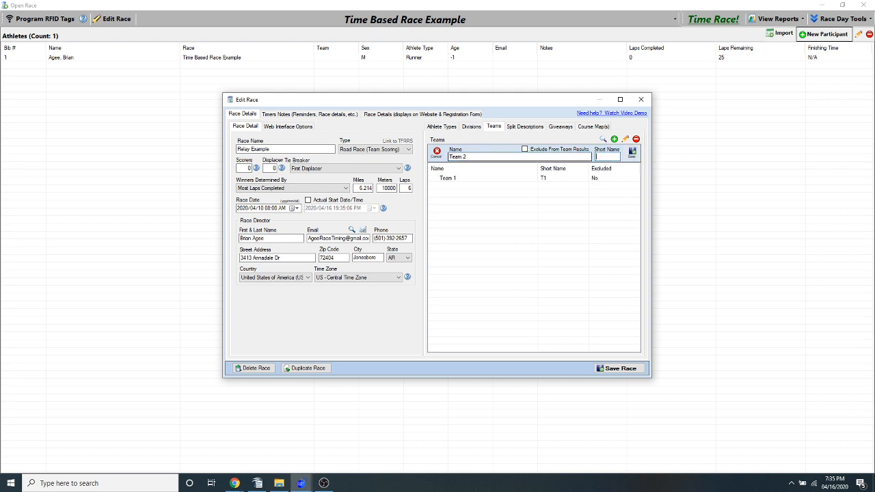
click(632, 153)
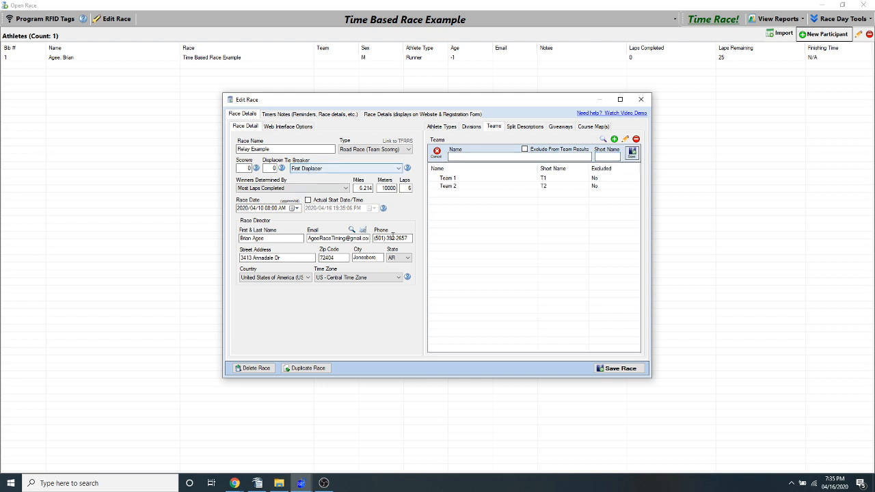
click(615, 369)
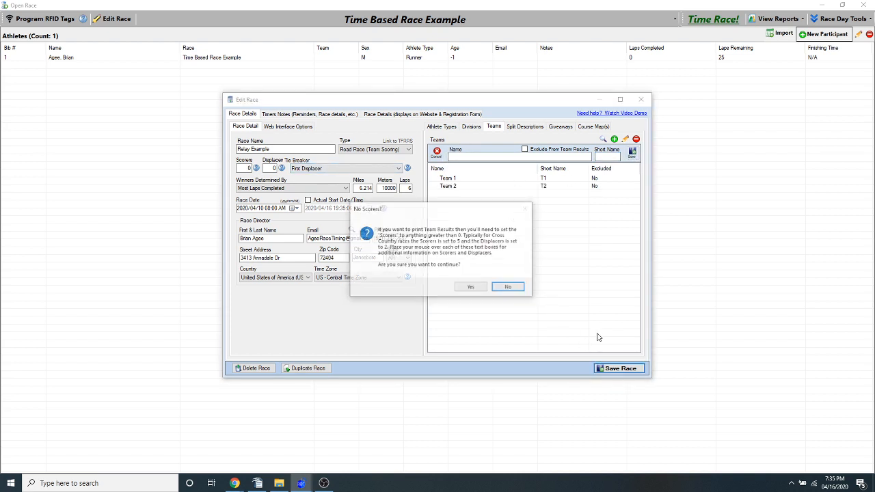
click(474, 289)
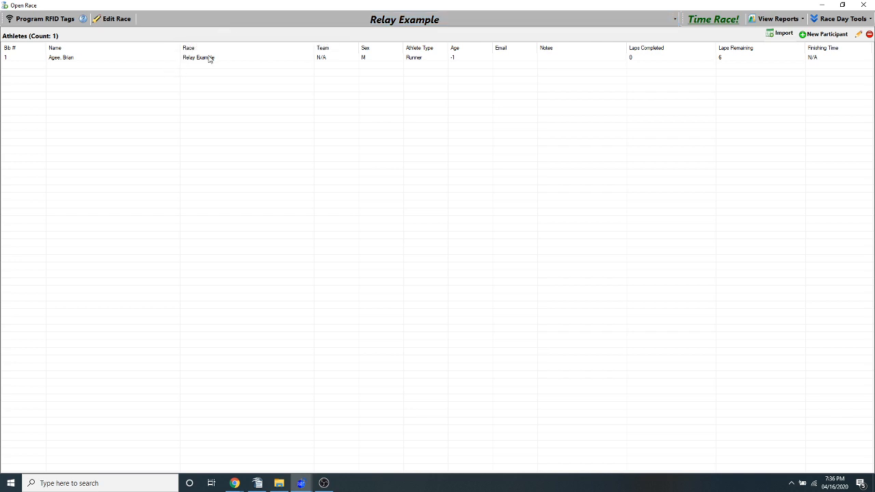
Load the Participants - 10K file as a delimited file for import into Relay Example, keeping the default delimiter
click(810, 34)
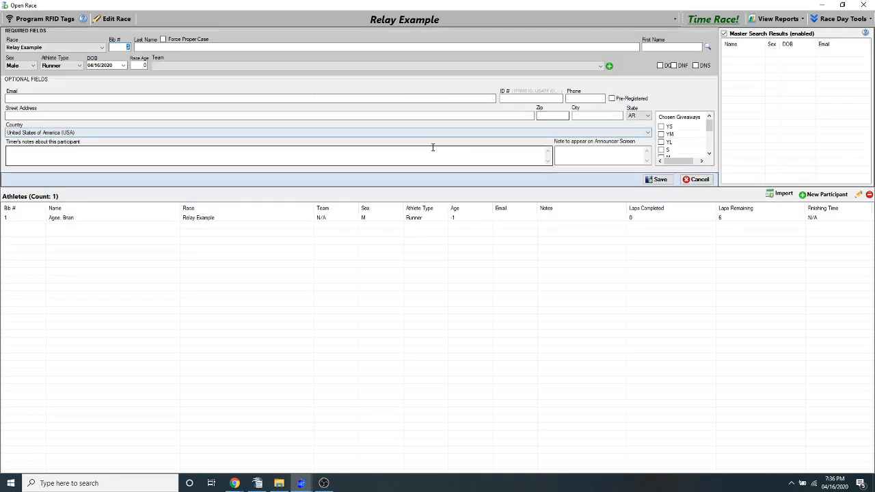
click(784, 194)
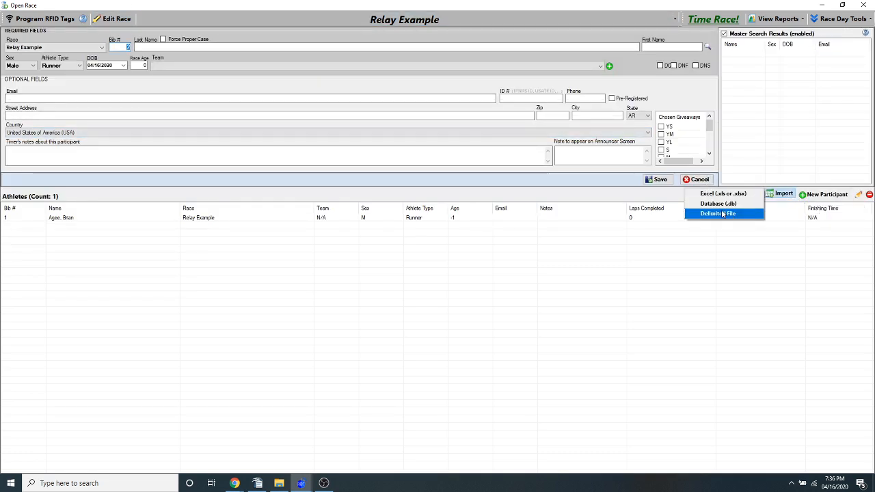
click(719, 214)
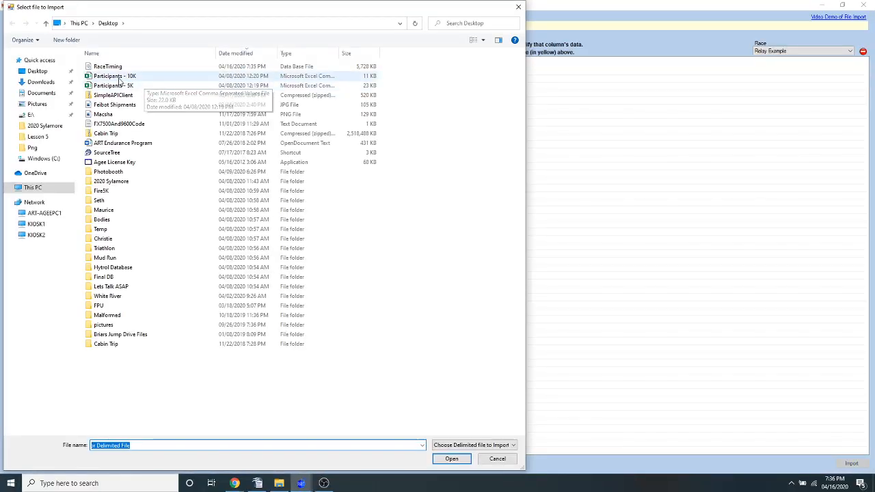
click(120, 78)
click(452, 459)
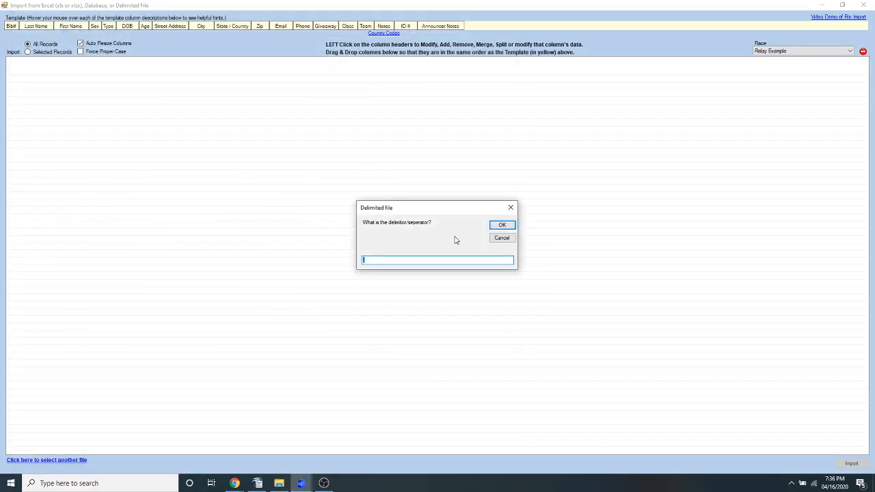
click(502, 226)
click(427, 277)
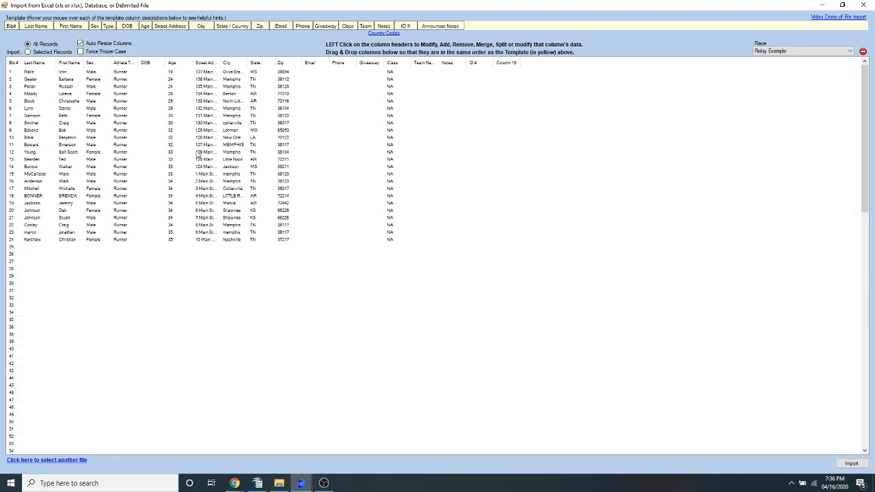
Import only the selected records from bib 1 through bib 53 into Relay Example and close the import form
click(34, 73)
shift+click(31, 444)
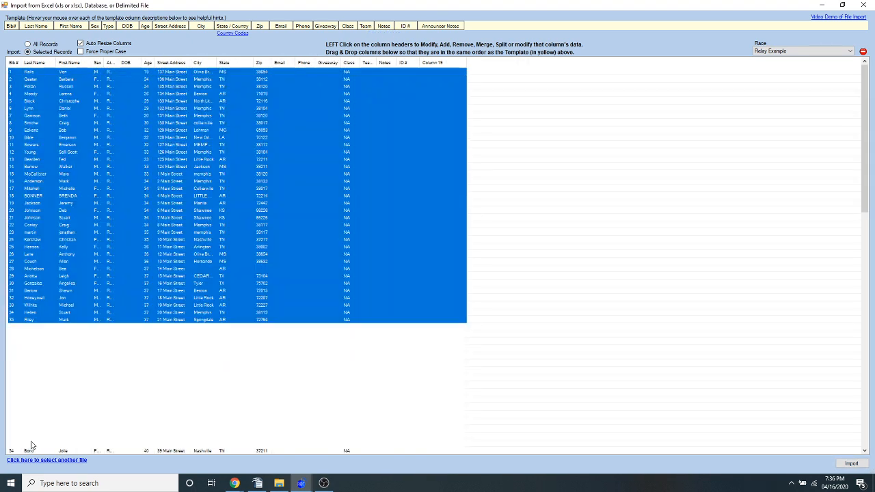
click(851, 464)
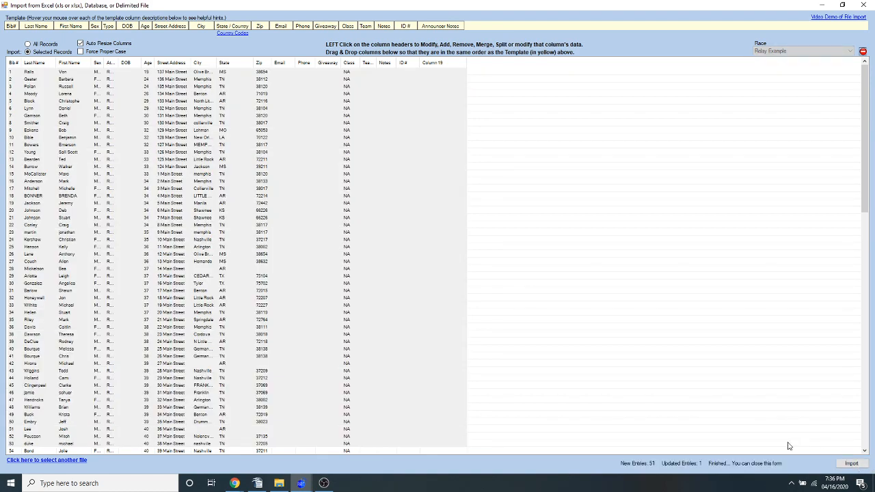
click(865, 5)
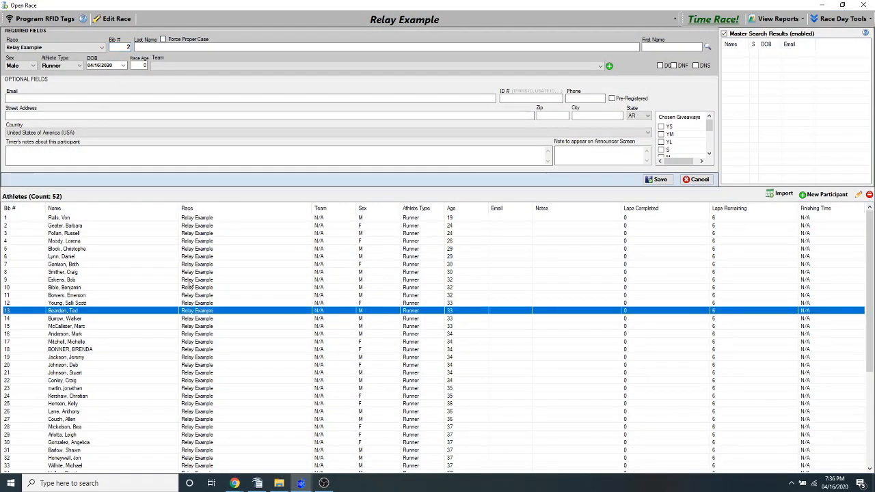
Assign the athletes with bib numbers 1, 2 and 3 to Team 1, saving each entry
double_click(199, 219)
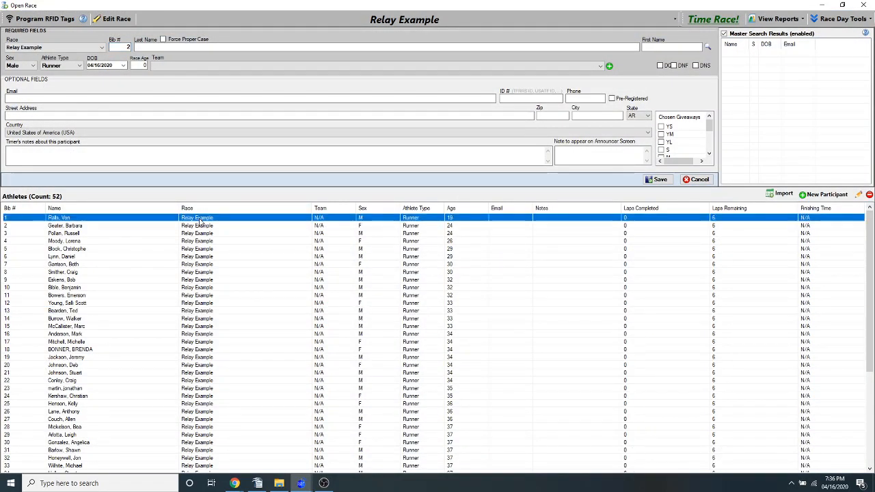
click(181, 66)
click(168, 81)
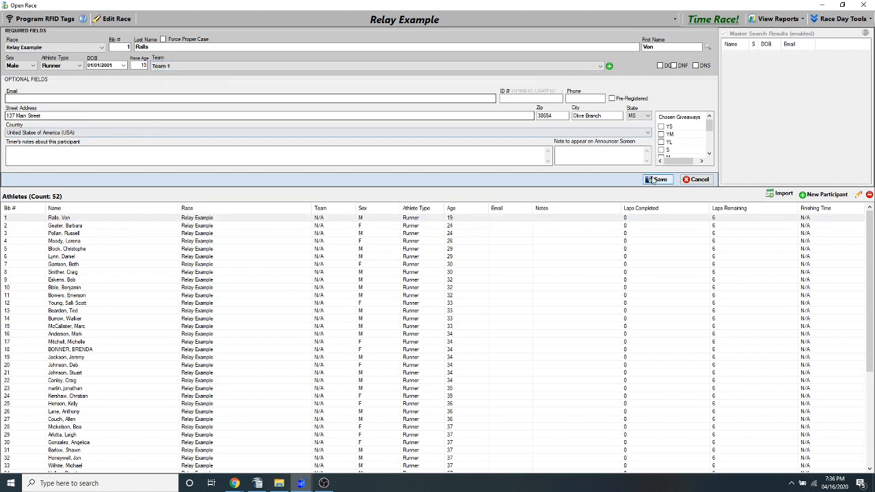
click(658, 179)
double_click(175, 65)
click(175, 66)
click(172, 81)
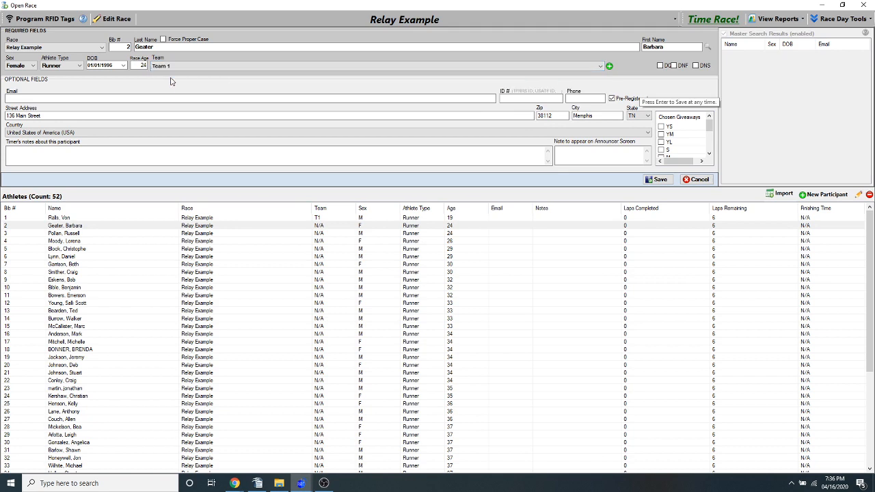
click(682, 182)
double_click(204, 72)
click(204, 66)
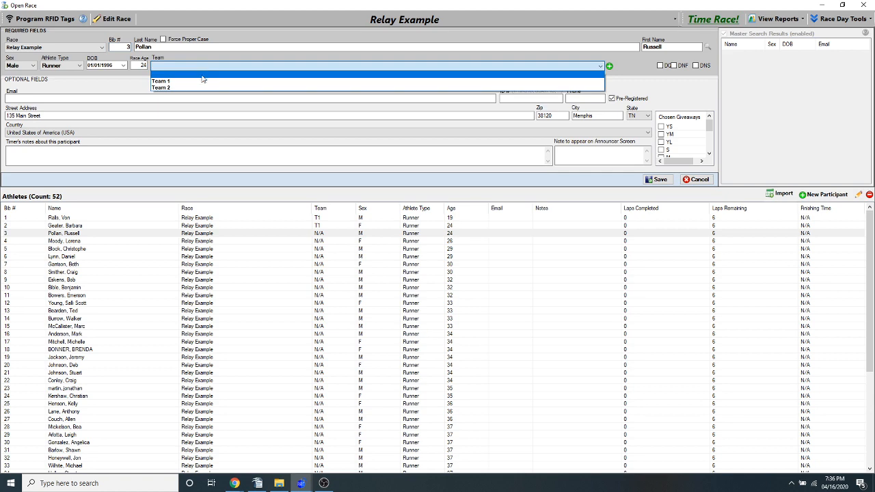
click(197, 80)
click(656, 180)
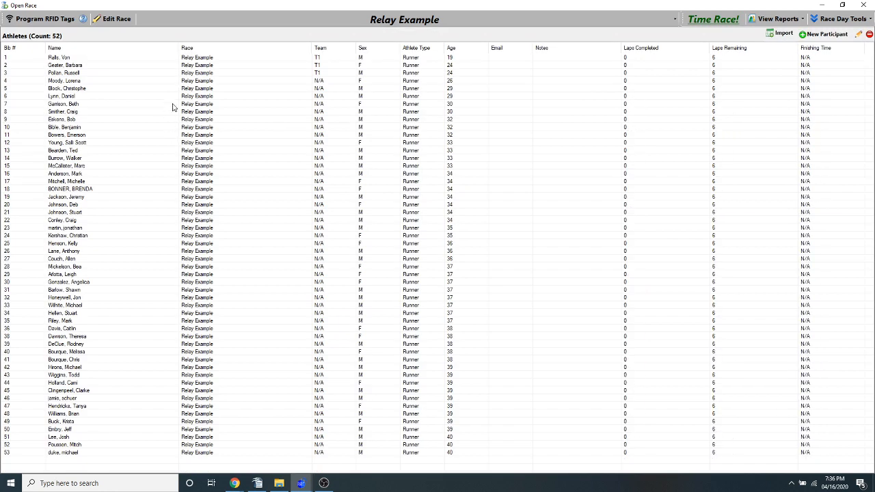
Assign the athlete with bib number 5 to Team 2 and save the entry
click(196, 91)
double_click(195, 96)
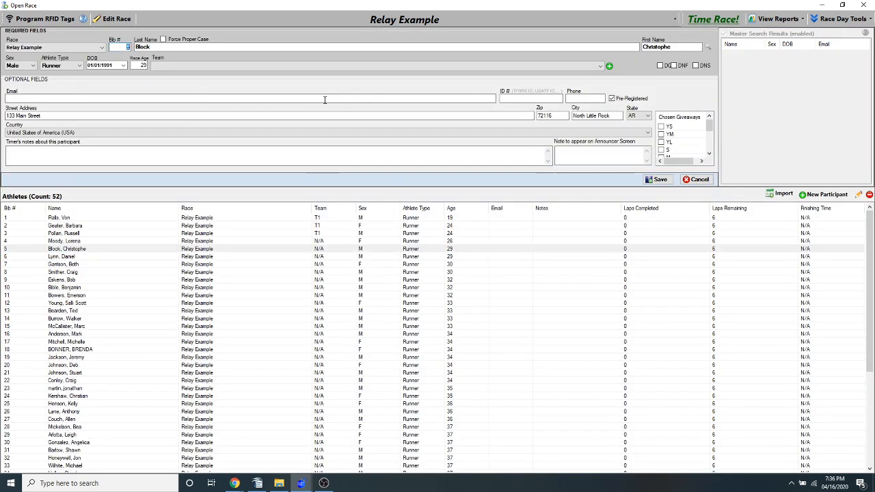
click(609, 66)
click(534, 222)
click(176, 66)
click(176, 89)
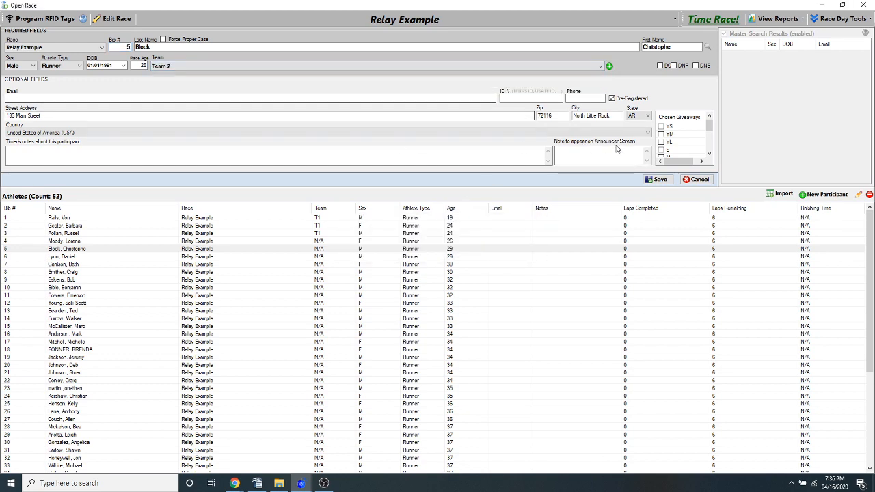
click(657, 179)
Assign the athletes with bib numbers 7 and 20 to Team 2, saving each entry
click(200, 106)
double_click(200, 108)
click(246, 66)
click(242, 78)
click(655, 179)
double_click(274, 201)
click(274, 66)
click(212, 82)
click(655, 179)
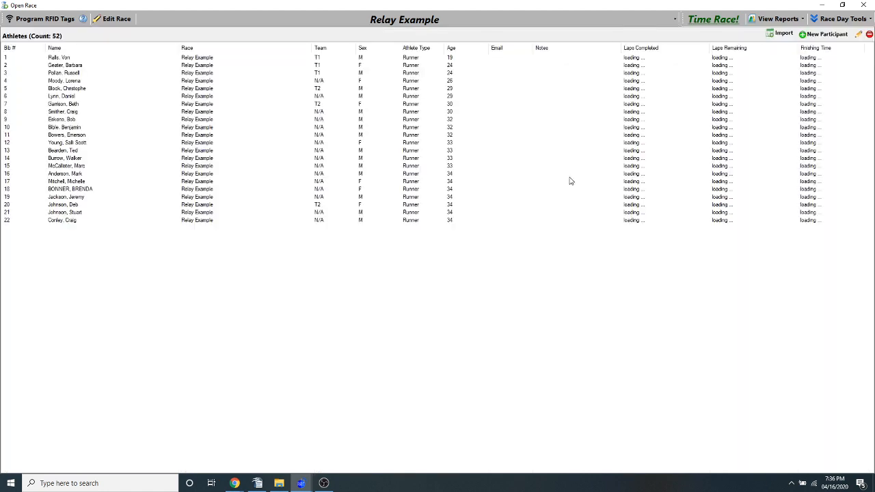
Assign the athletes with bib numbers 4 and 6 to Team 2, saving each entry
click(348, 112)
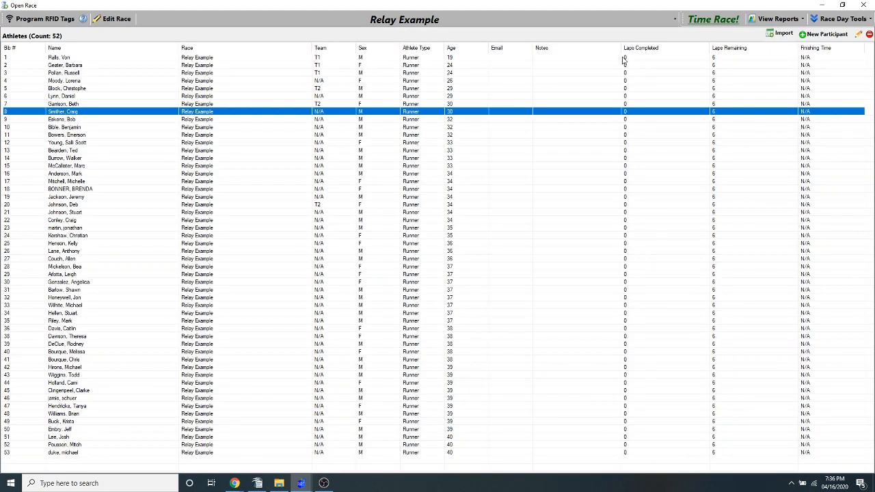
click(321, 60)
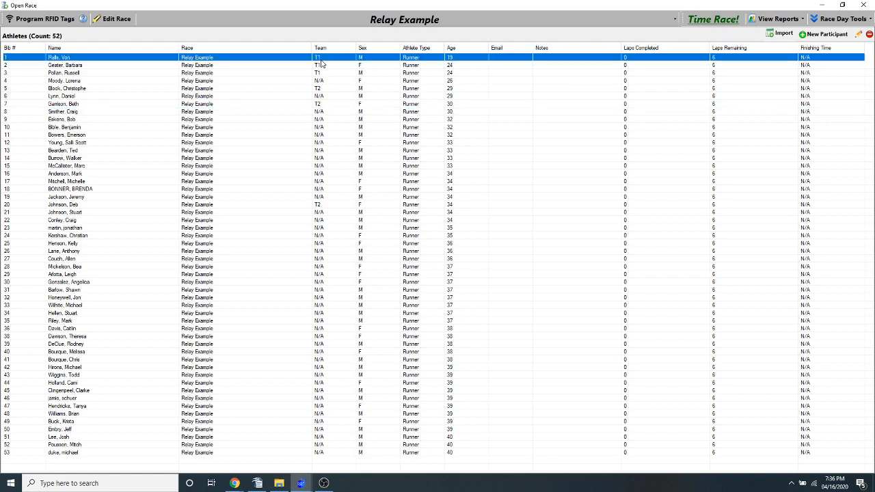
click(344, 77)
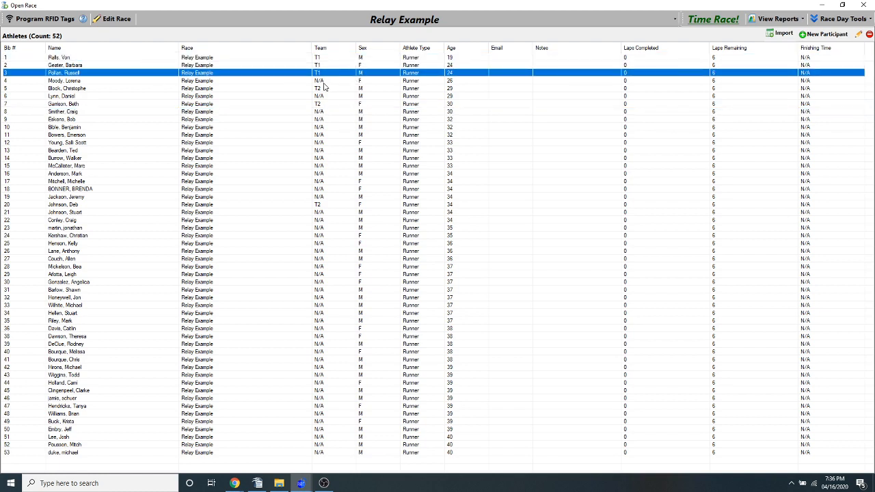
click(318, 89)
double_click(322, 81)
click(207, 67)
click(182, 87)
click(660, 181)
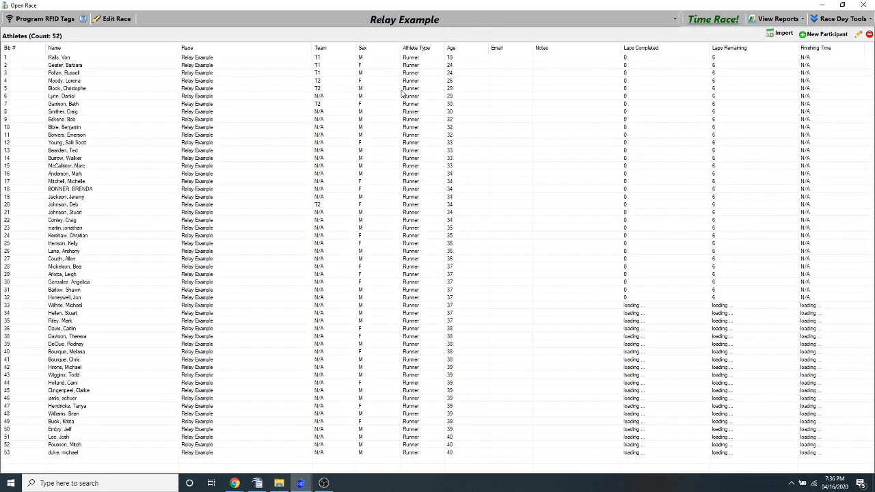
double_click(320, 97)
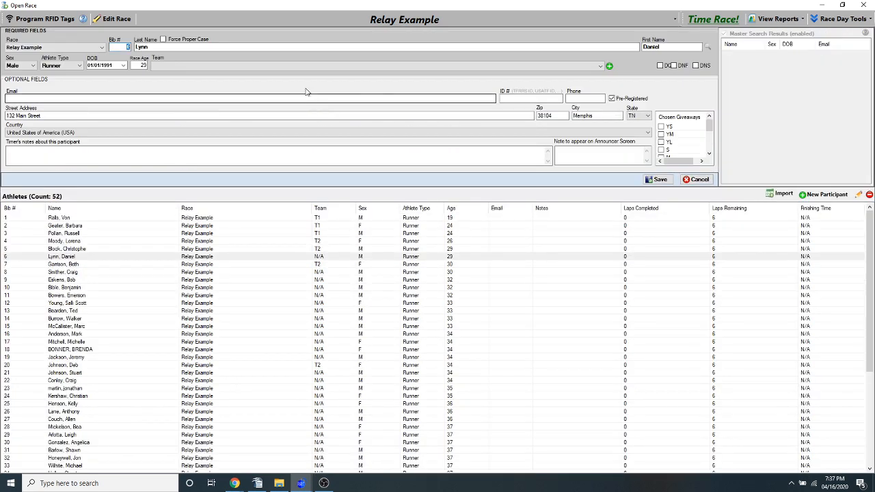
click(280, 67)
click(252, 88)
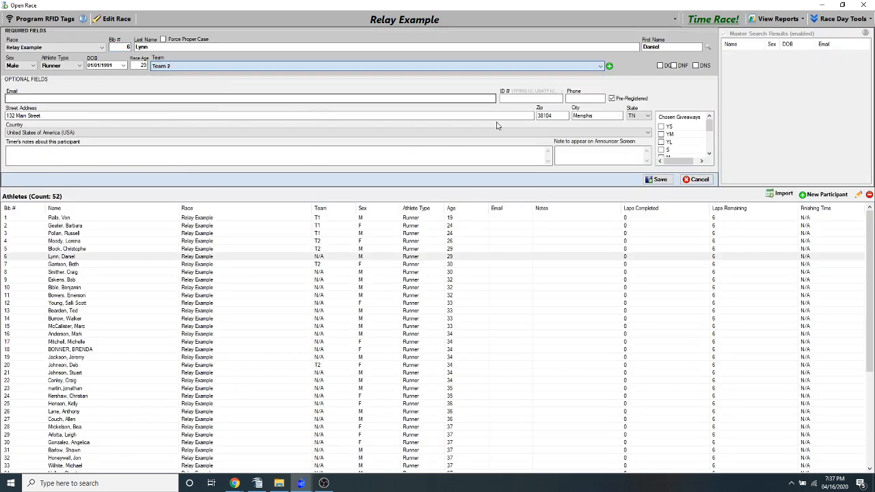
click(658, 179)
Start the race clock for Relay Example on the timing screen and return to the athlete list
click(713, 19)
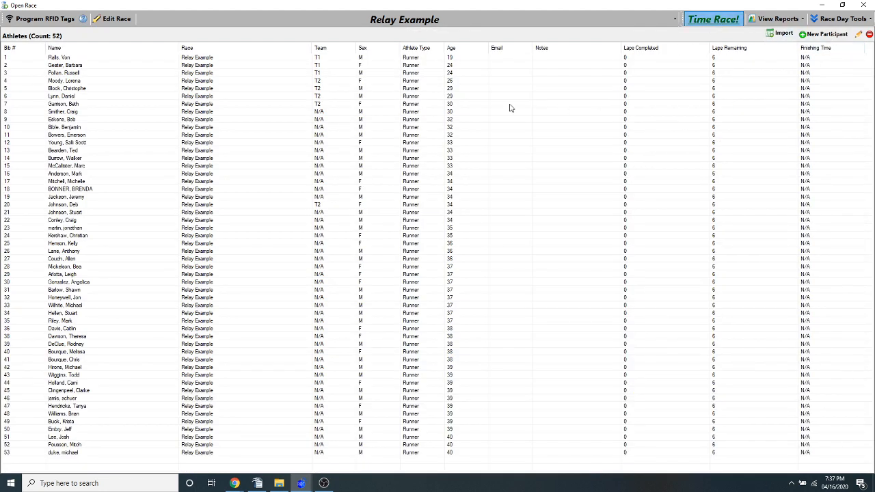
click(426, 302)
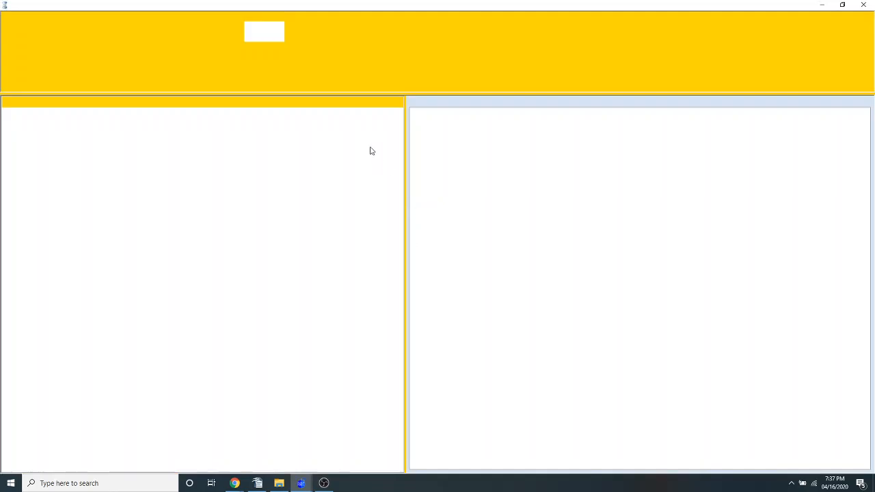
key(space)
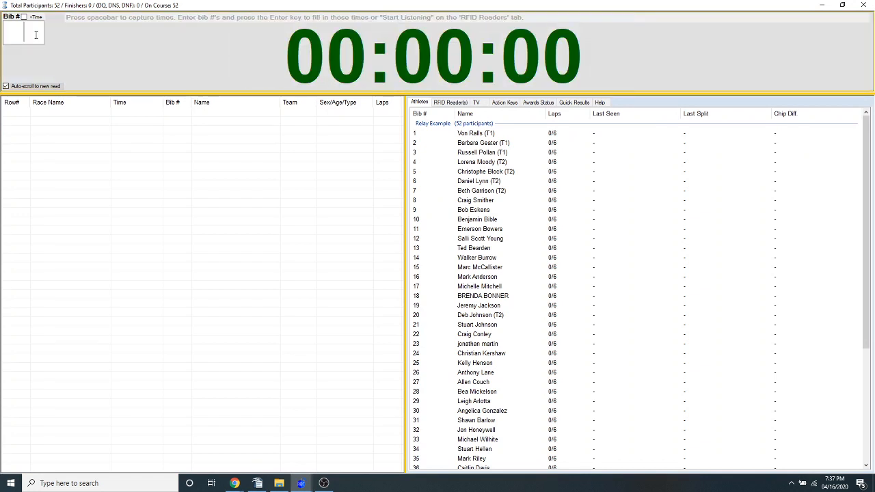
click(863, 4)
click(473, 278)
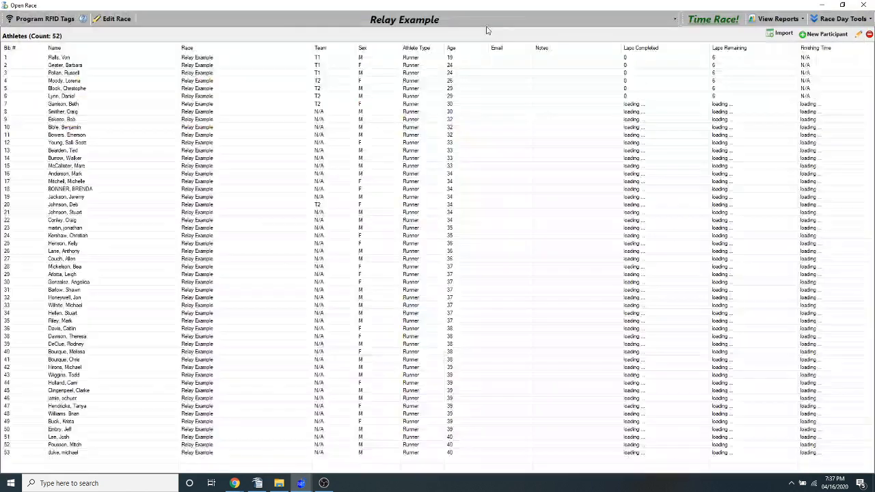
Set the gap to 1 for all splits of Relay Example and save the race without setting scorers
click(118, 19)
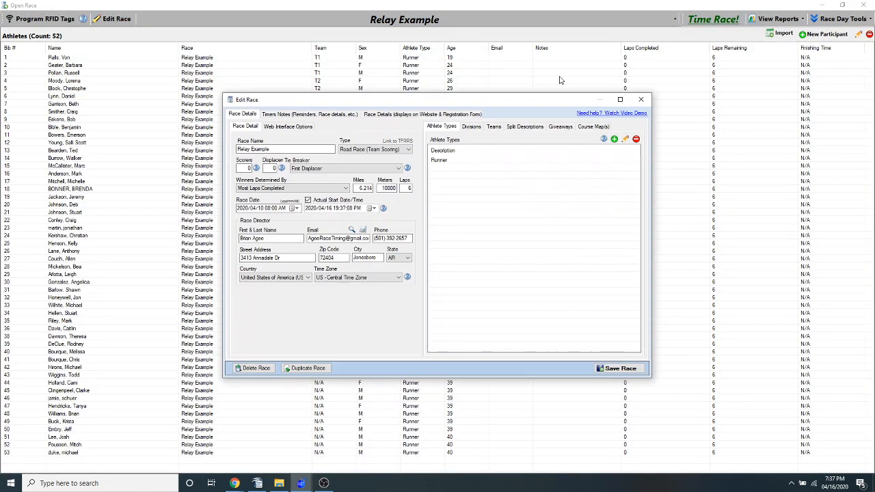
click(523, 127)
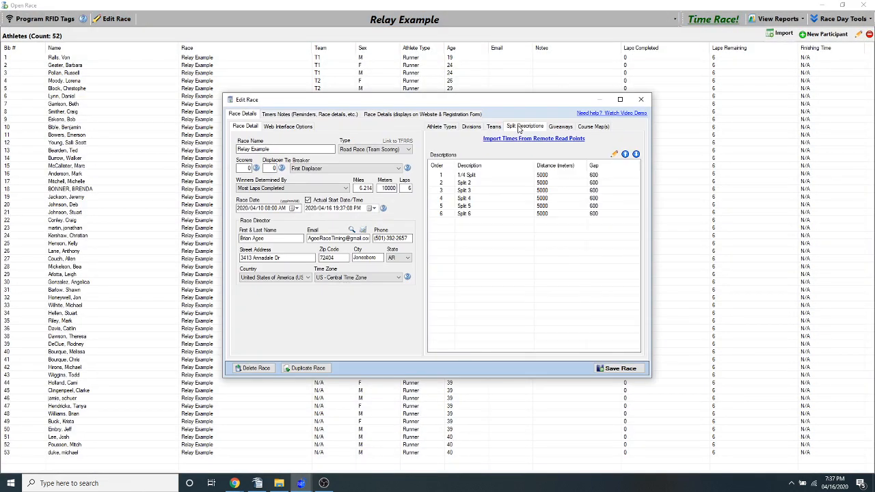
click(594, 176)
double_click(573, 171)
text(1)
click(603, 172)
click(632, 167)
click(616, 369)
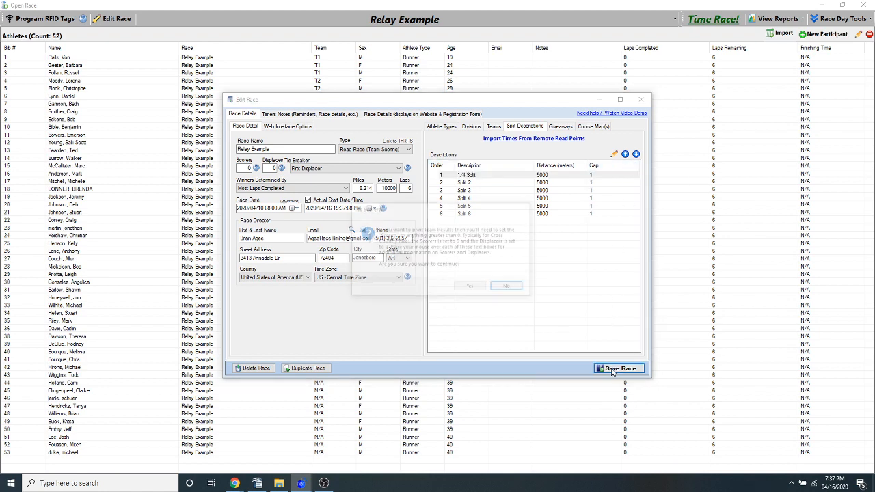
click(470, 290)
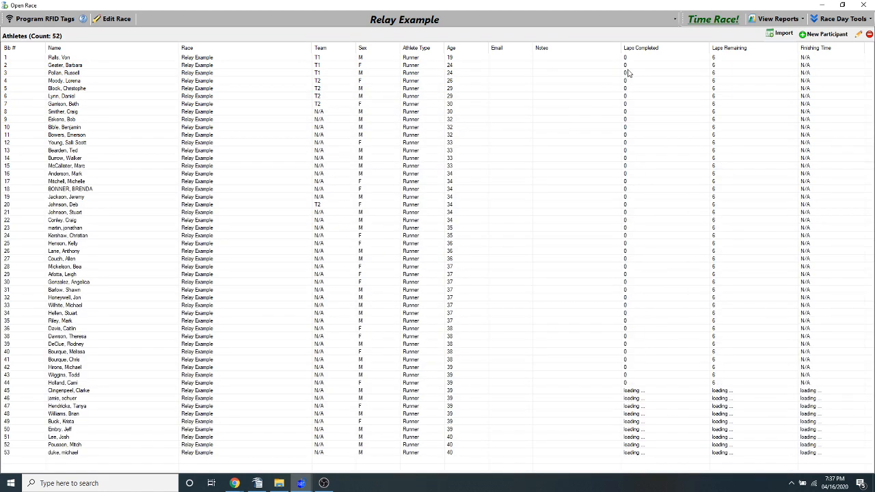
Reopen race timing for Relay Example and record first-lap times for bibs 1 and 4
click(713, 19)
click(394, 308)
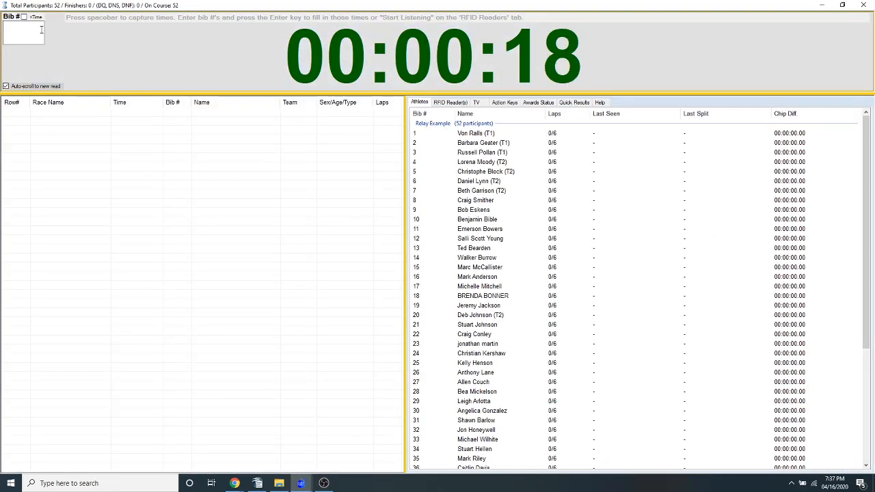
text(1)
key(Return)
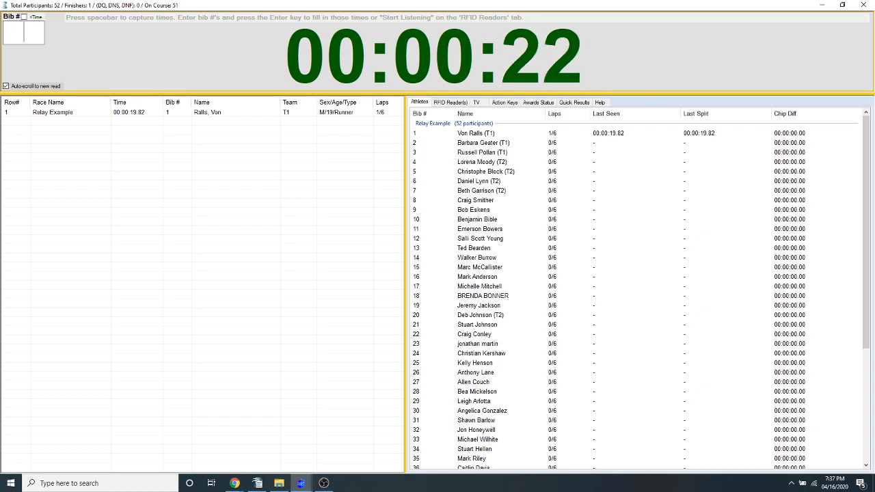
key(Return)
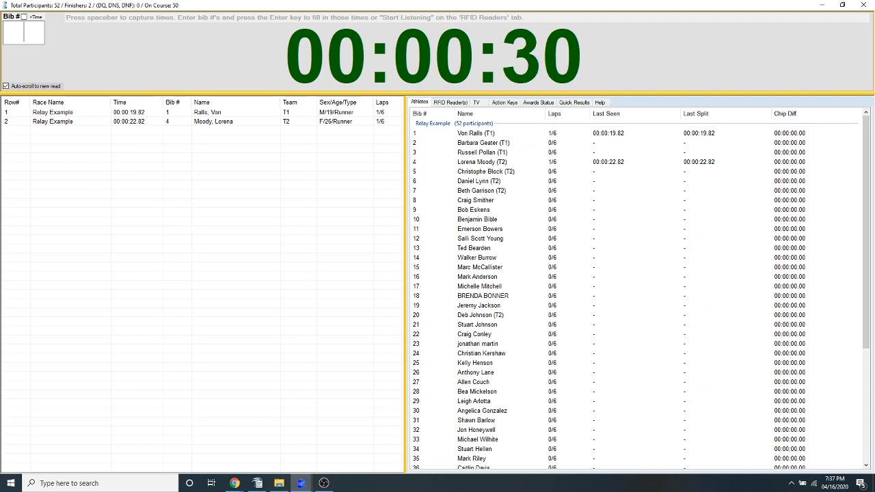
Record first-lap times for bibs 5, 2, 3 and 6, plus second-lap times for bibs 1, 4 and 5
text(5)
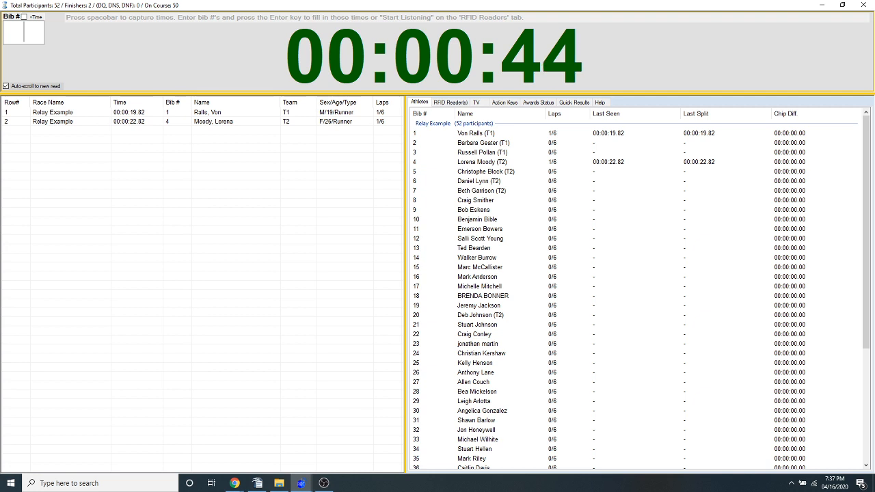
text(5)
key(Return)
text(2)
key(Return)
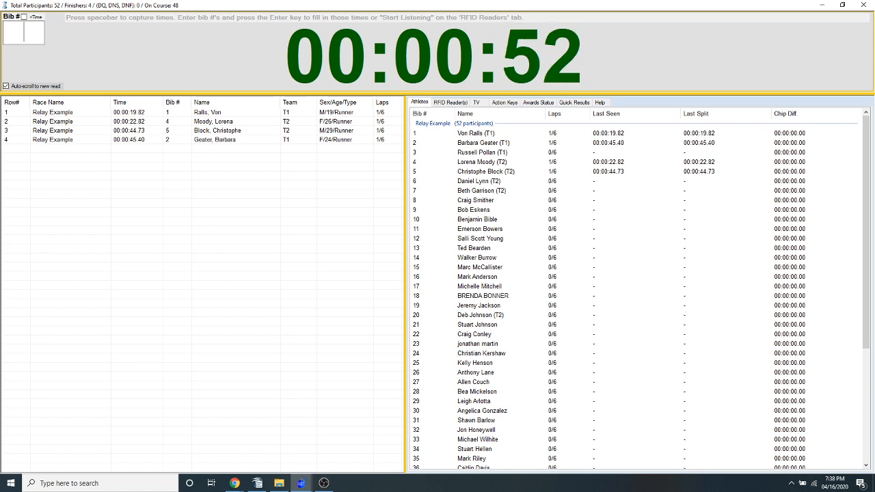
text(3)
key(Return)
text(6)
key(Return)
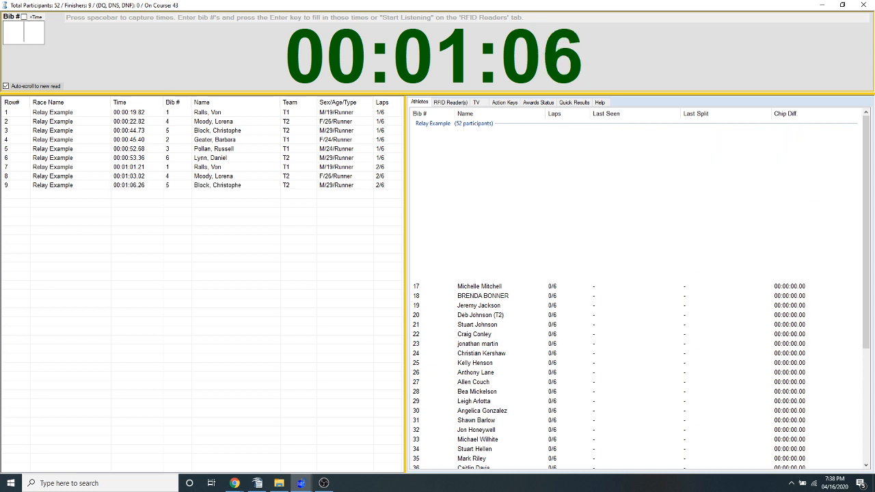
Record second-lap times for bibs 2, 6 and 3
text(2)
key(Return)
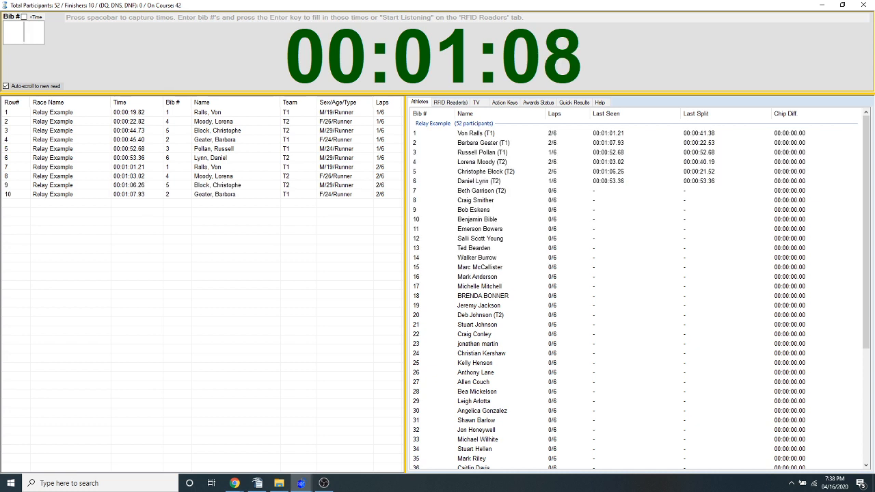
text(6)
key(Return)
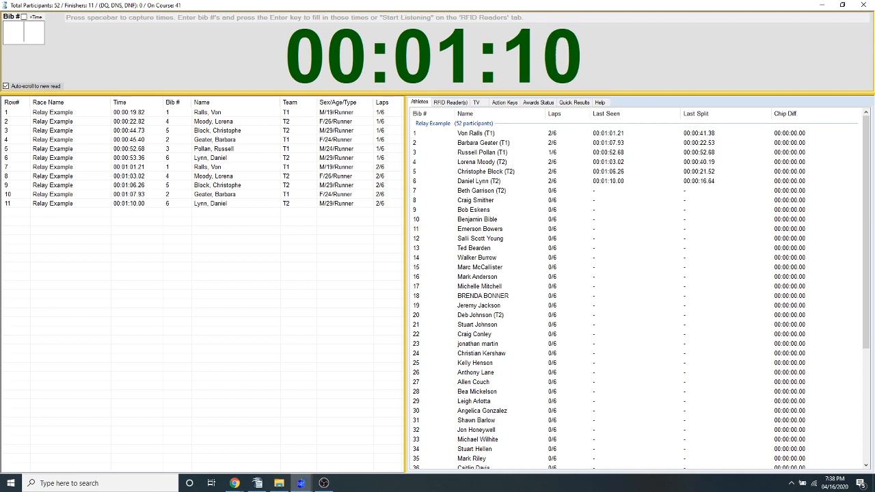
text(3)
key(Return)
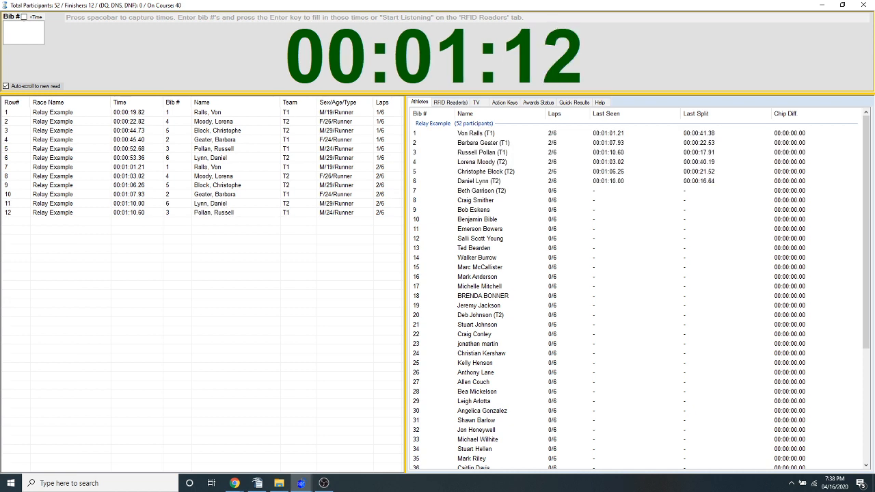
Check the function key actions, including the relay results option, and exit the timing screen
click(862, 5)
click(512, 279)
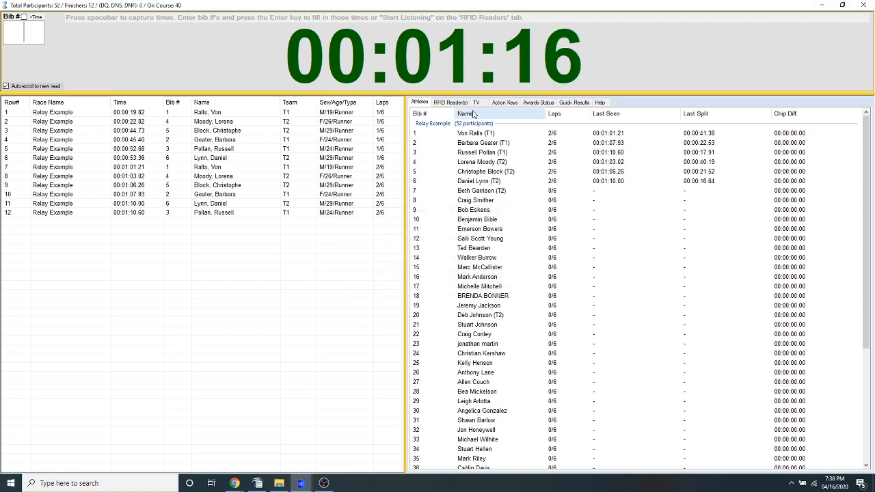
click(505, 103)
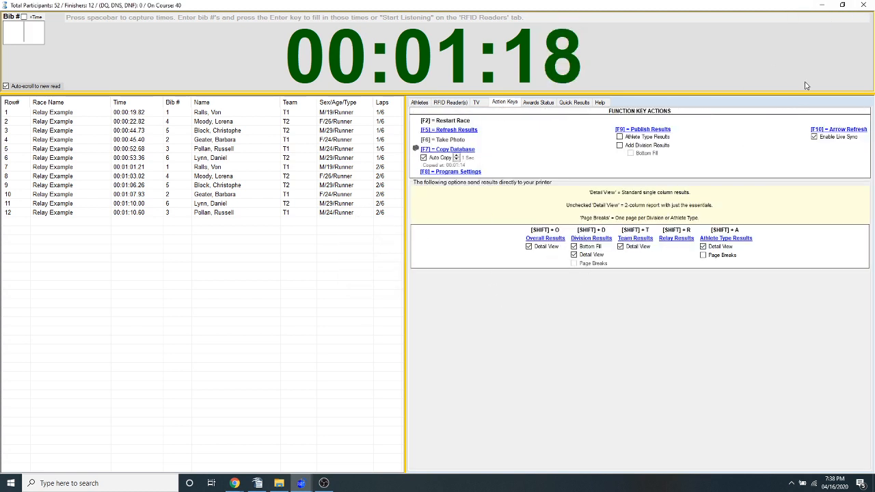
click(863, 5)
click(473, 279)
View the relay results report for Team 1 and Team 2 with NCAA scoring, and close it
click(769, 19)
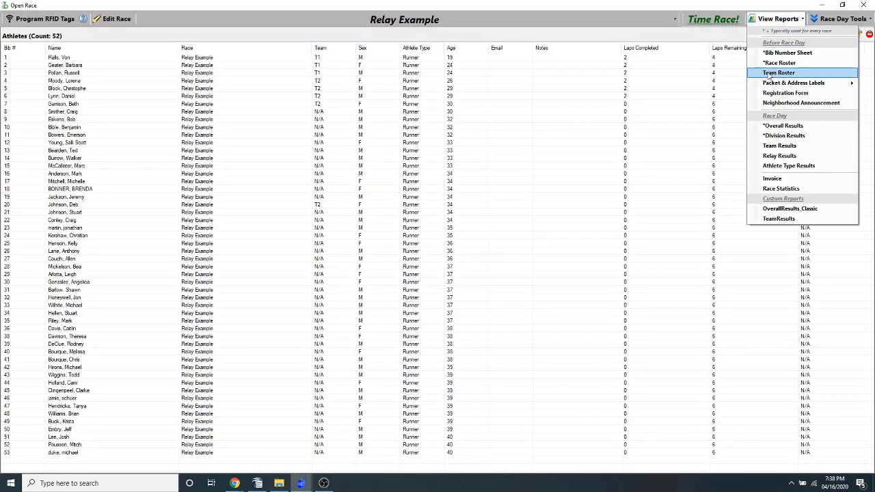
click(781, 149)
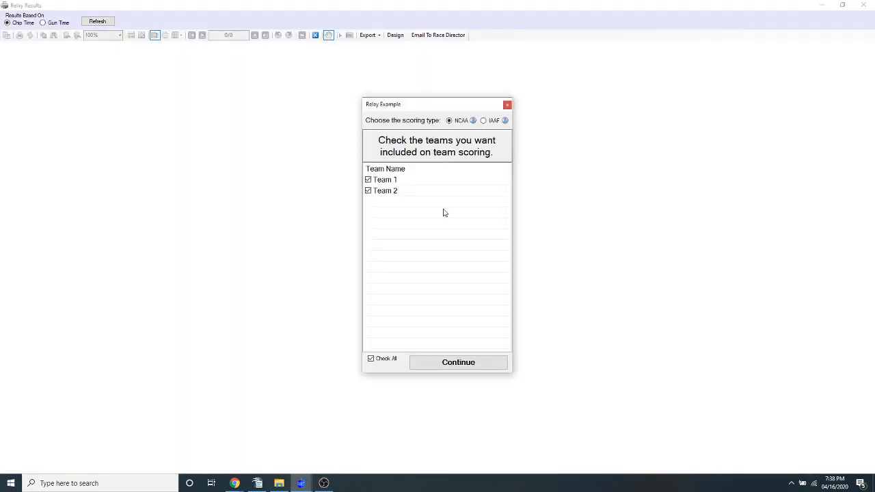
click(442, 365)
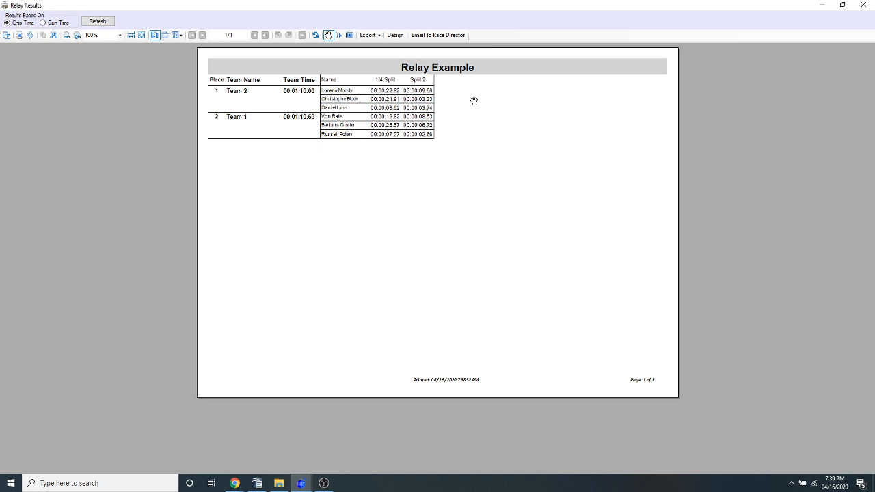
click(863, 6)
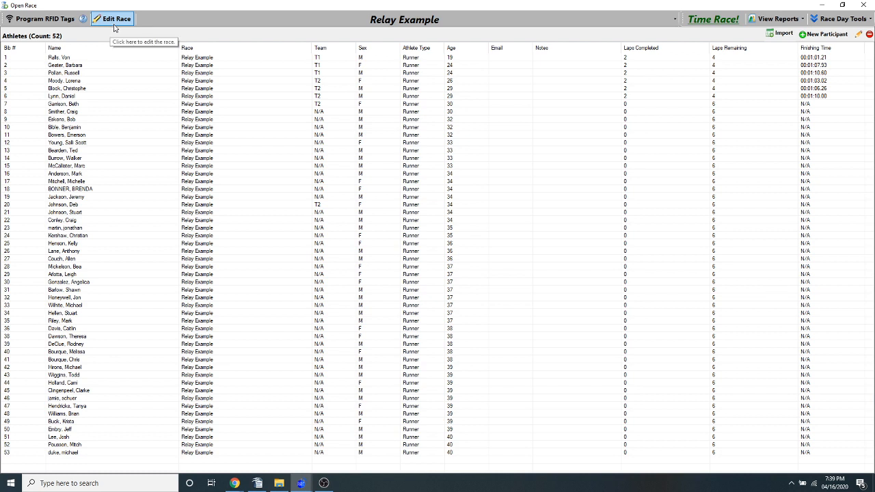
click(322, 66)
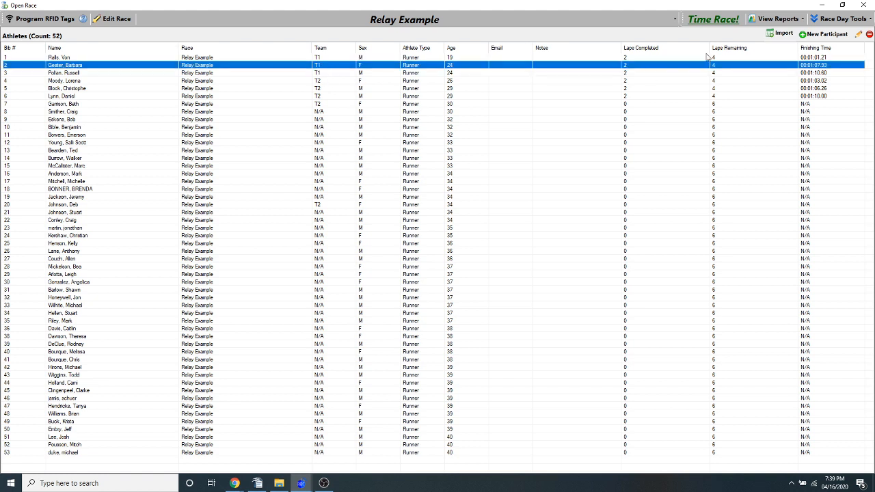
click(780, 23)
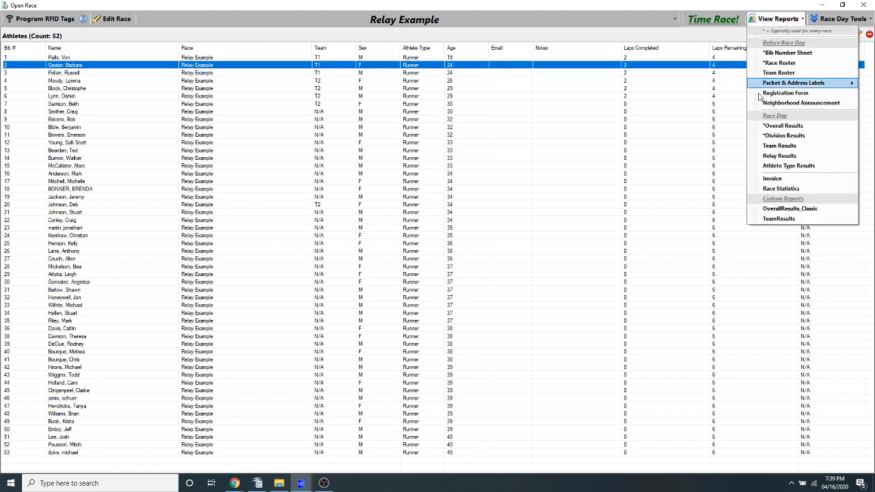
click(370, 82)
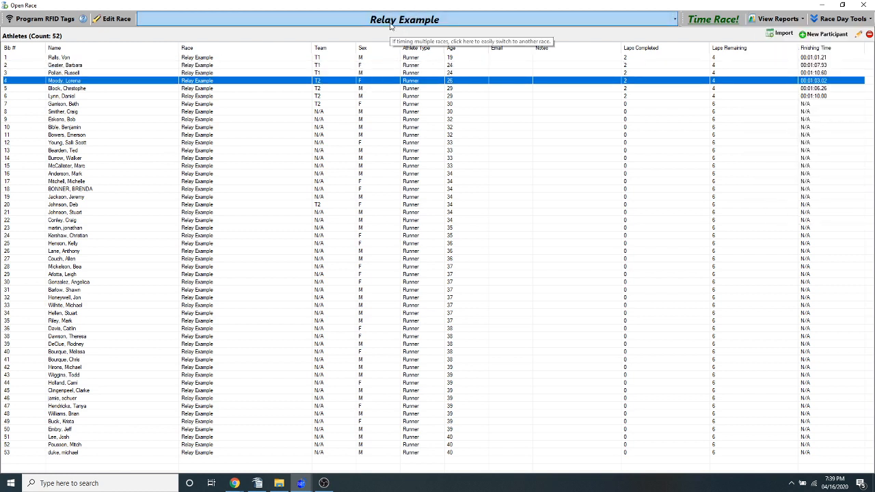
View the overall results report for the Relay Example race, and close it
click(782, 22)
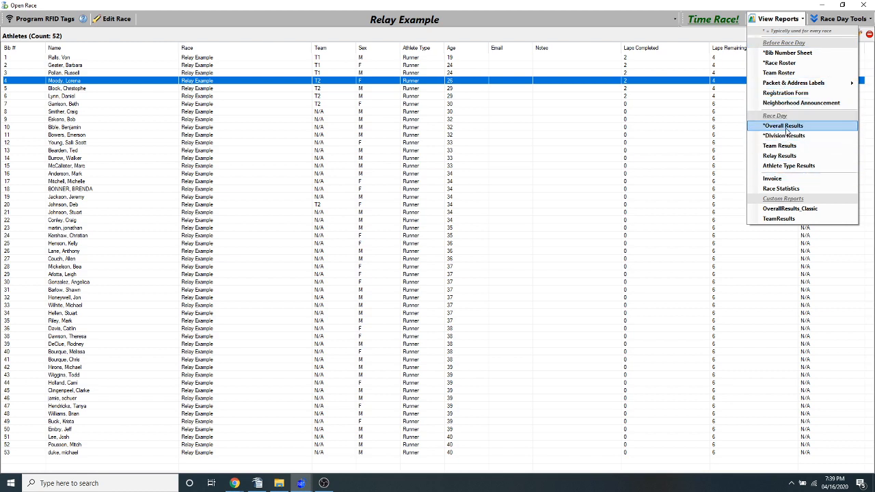
click(785, 128)
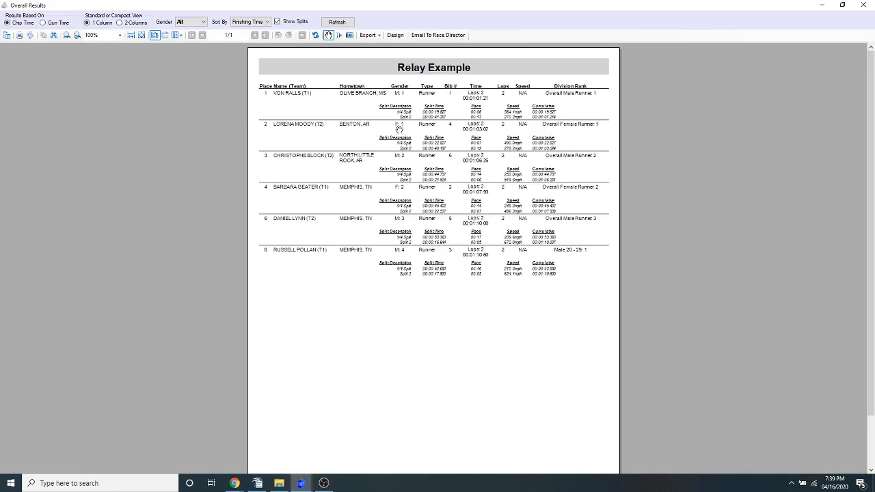
click(860, 5)
View the relay results report again, and check the list of available race day reports
click(772, 21)
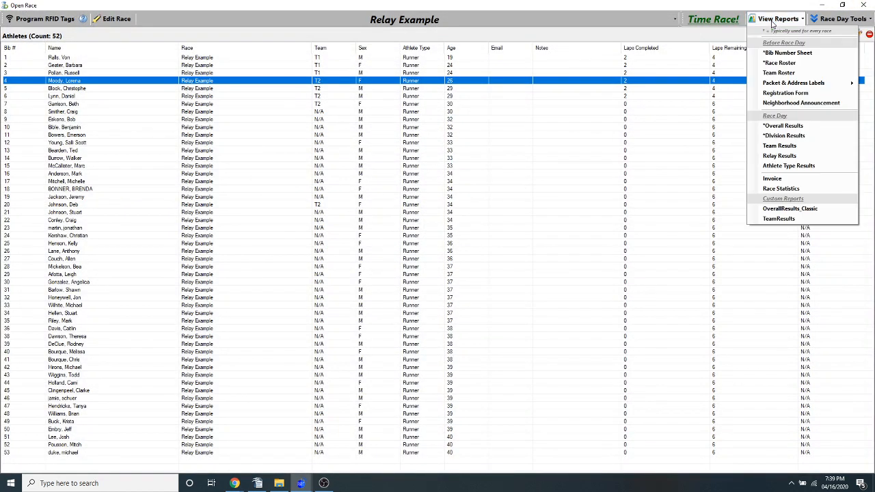
click(781, 156)
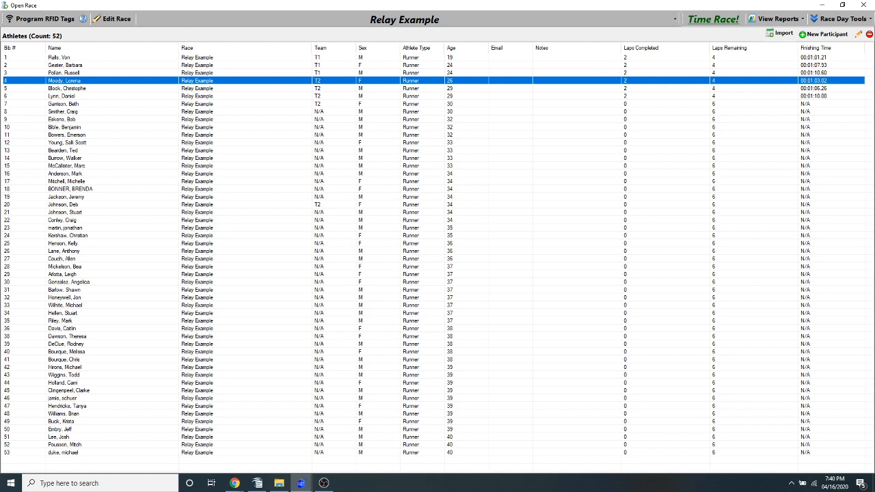
click(779, 18)
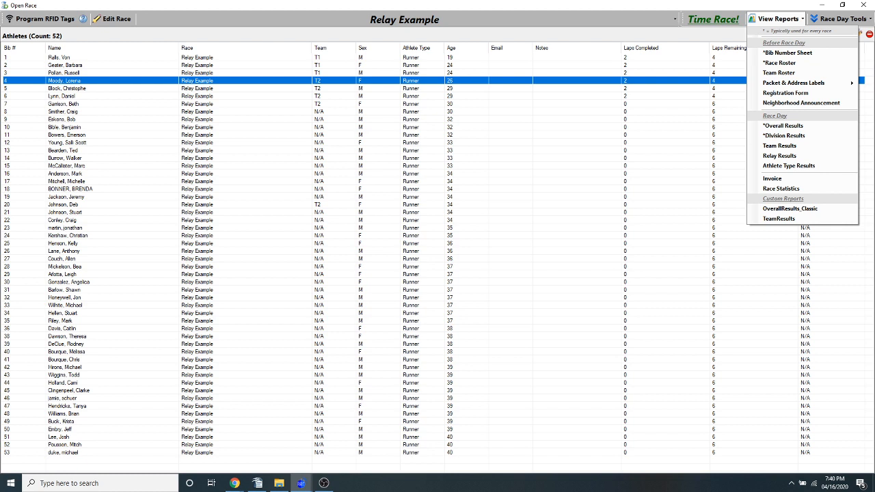
key(alt+Tab)
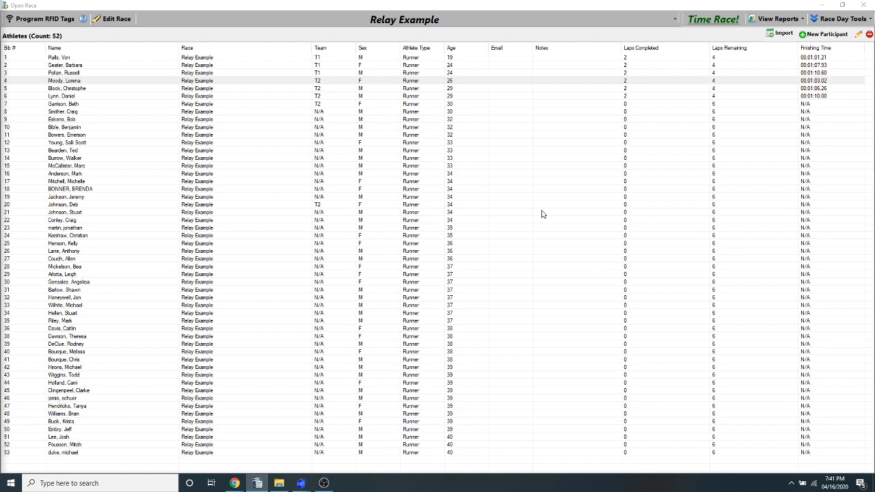
Open the Relay Example race for editing and rename it Stair Climb Example
click(112, 19)
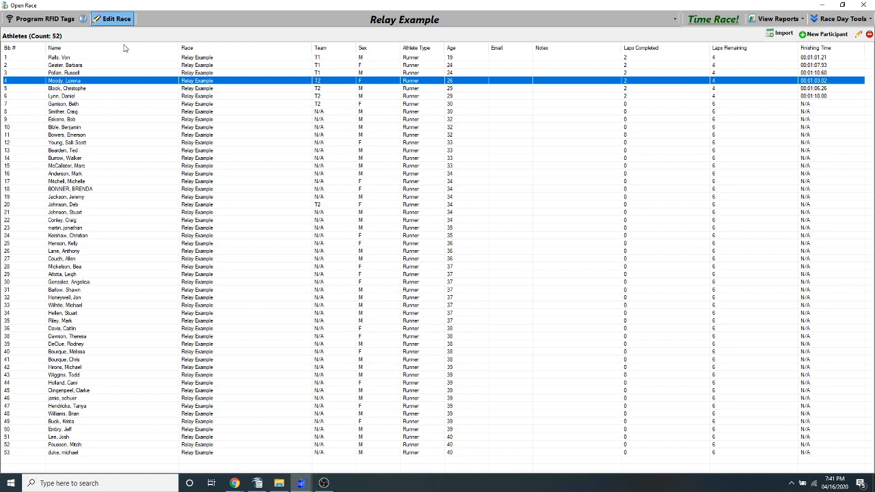
click(113, 18)
double_click(245, 149)
text(Stat)
text(r Climb Example)
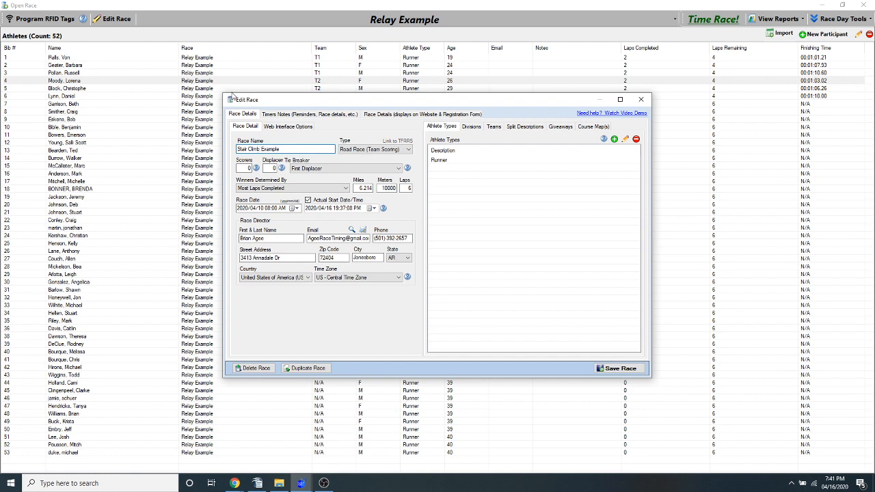
Set the race to 1 lap with a race type that has no team scoring, and save the race
double_click(407, 188)
text(1)
click(346, 188)
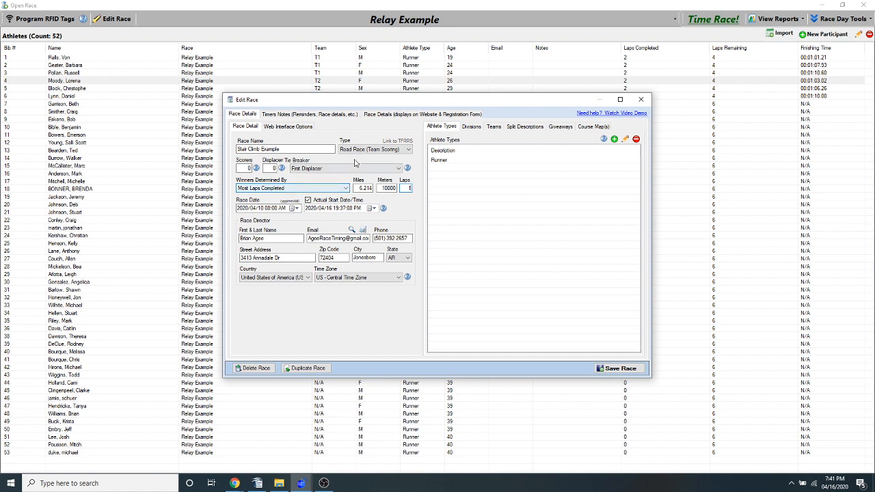
click(408, 191)
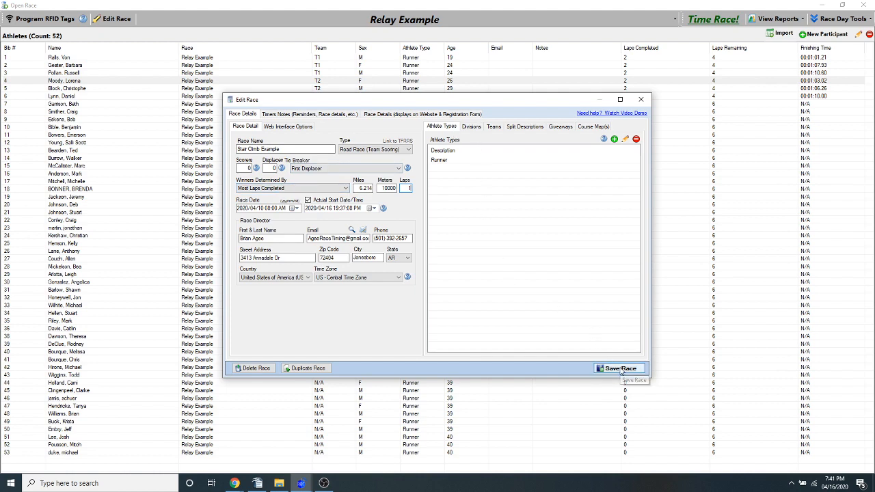
click(363, 149)
click(352, 158)
click(619, 368)
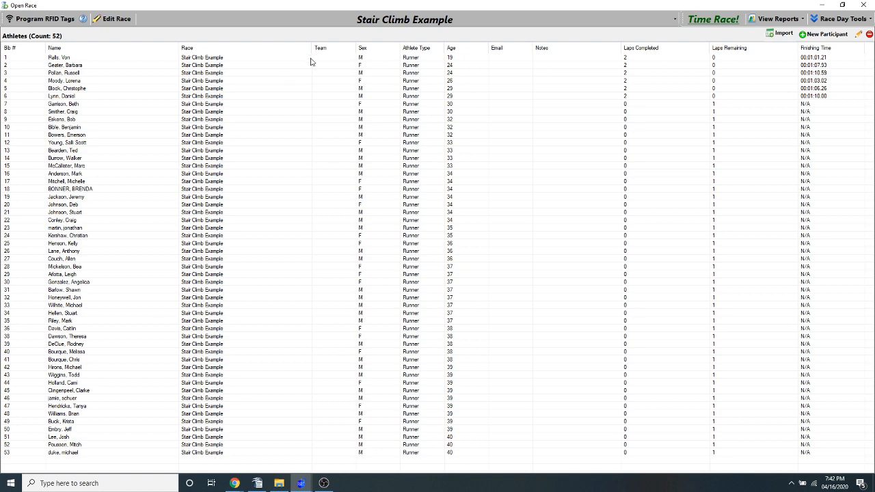
Open the timing screen for Stair Climb Example and restart the race to clear its recorded times and clock
click(713, 19)
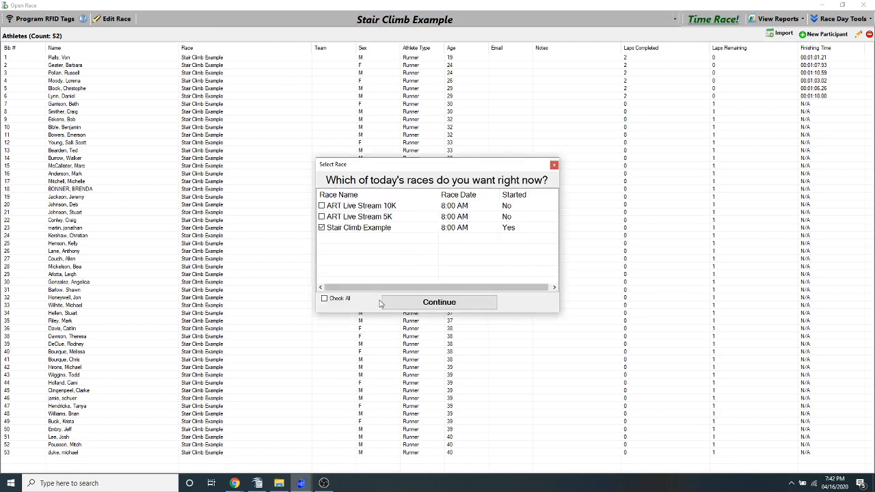
click(392, 305)
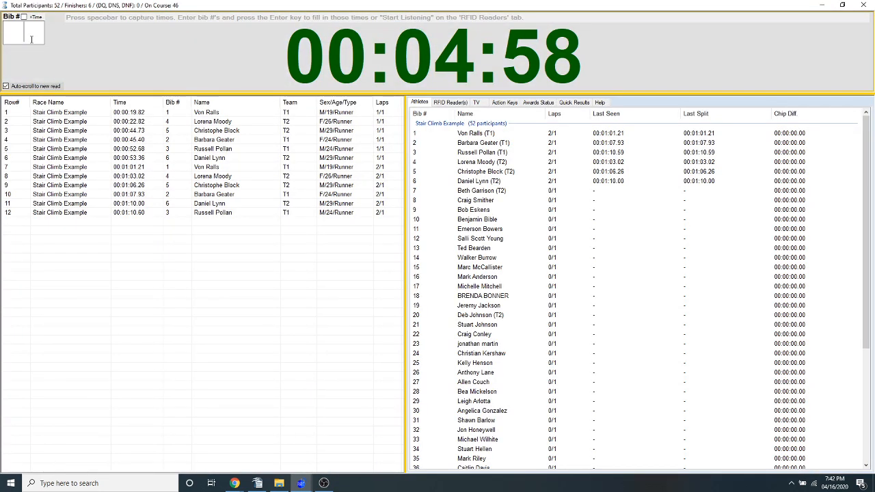
key(ctrl+r)
key(Left)
key(Return)
key(Left)
key(Return)
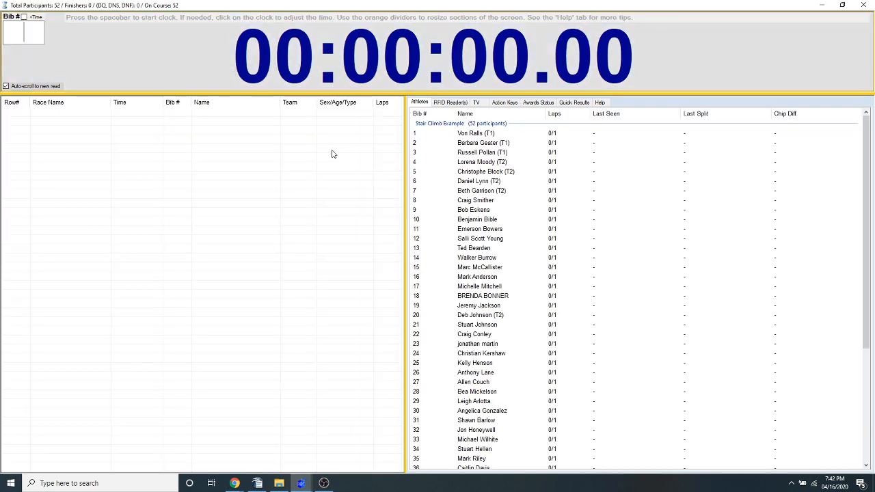
Shrink the timing window and open the program options beside it to examine the backup database location
double_click(361, 7)
drag(336, 7, 397, 43)
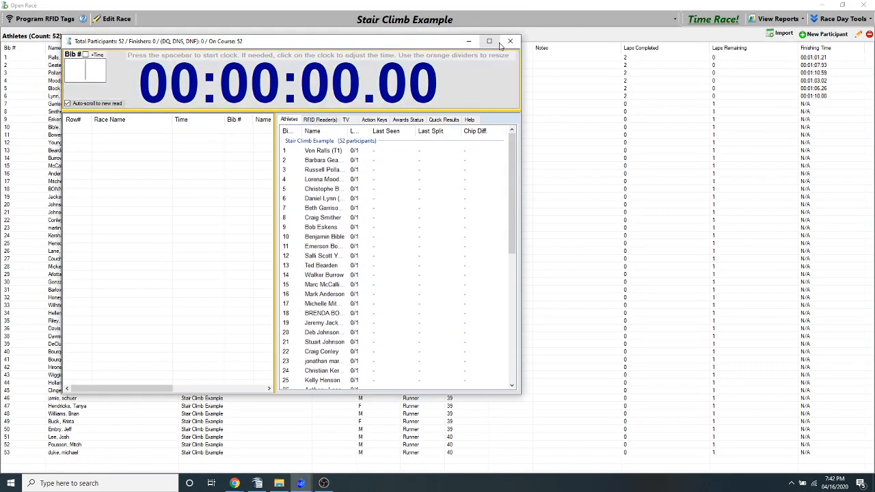
click(320, 120)
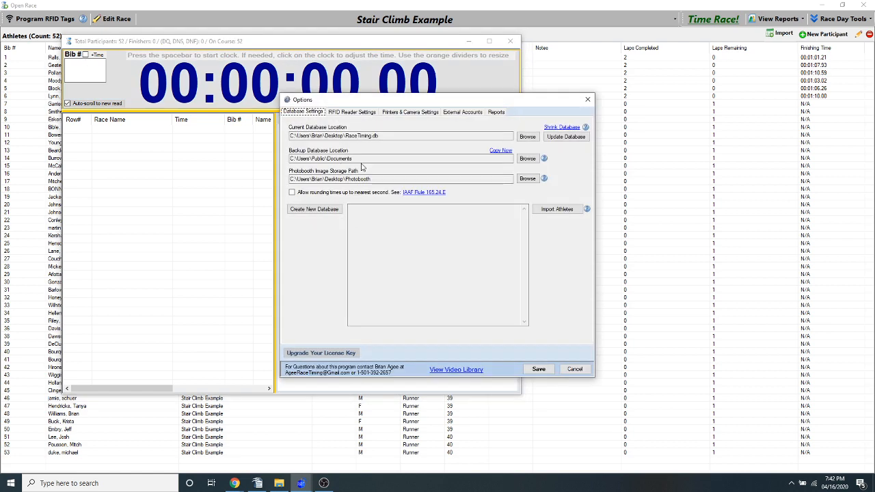
drag(357, 159, 283, 159)
click(314, 159)
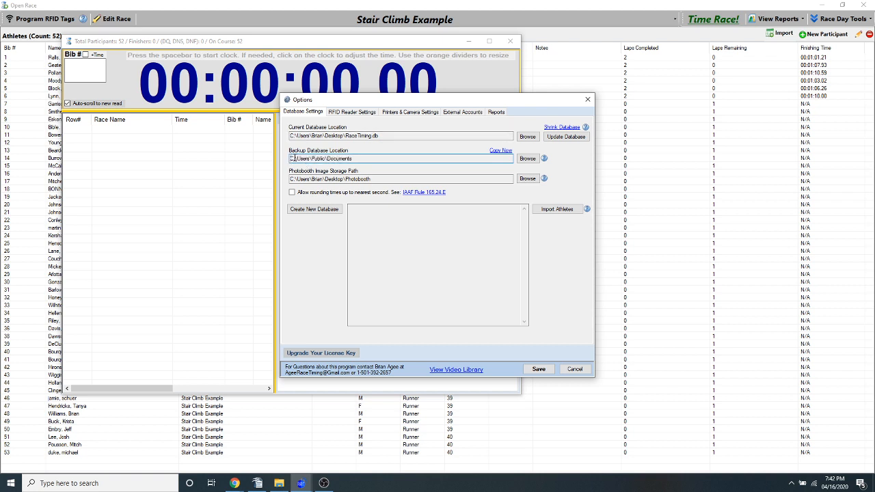
drag(291, 158, 389, 159)
click(390, 158)
drag(386, 102, 634, 123)
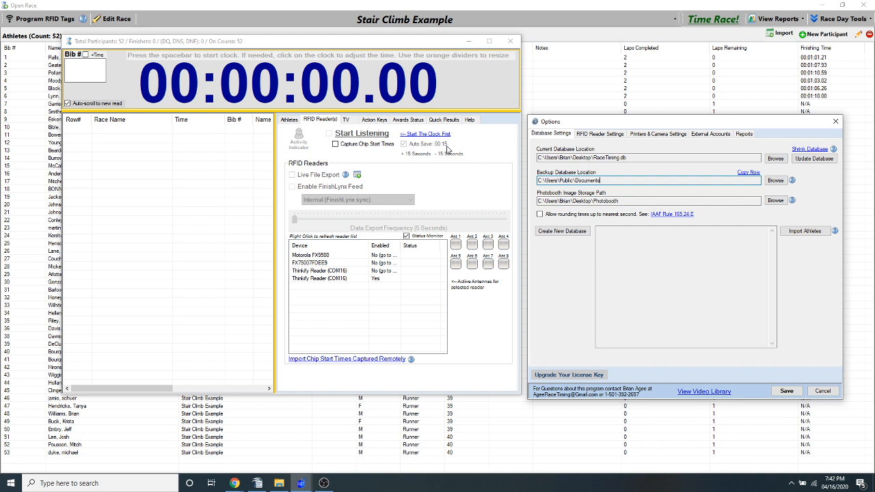
Examine the database copy settings among the function key actions together with the backup database location in the options
click(374, 122)
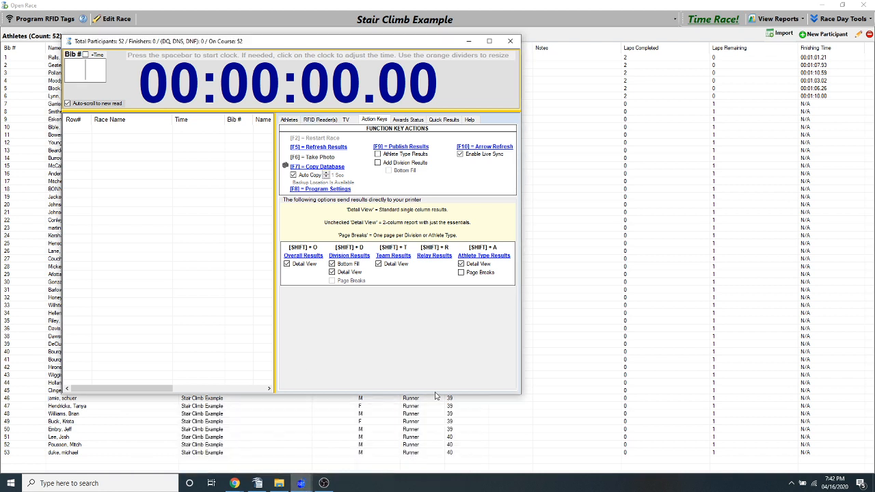
mouse_move(302, 484)
click(431, 444)
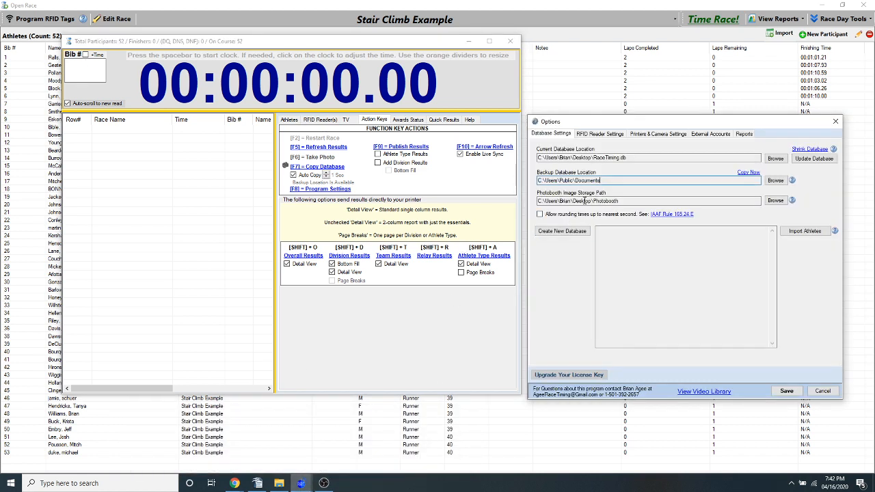
drag(608, 180, 489, 181)
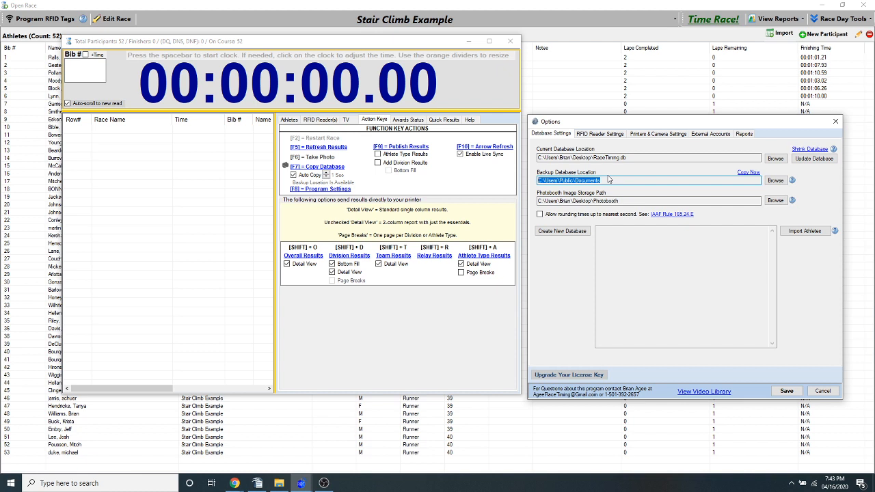
click(609, 180)
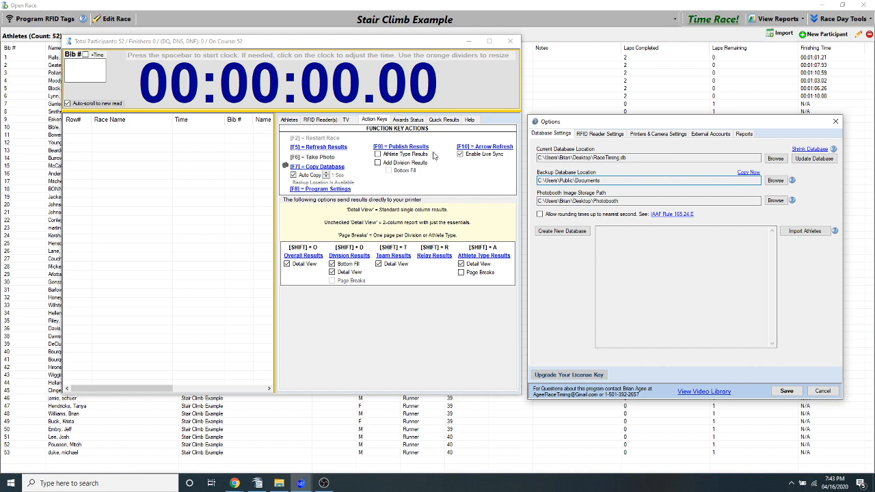
Try to import remotely captured chip start times from the mapped Documents network drive, and cancel the file selection
click(320, 119)
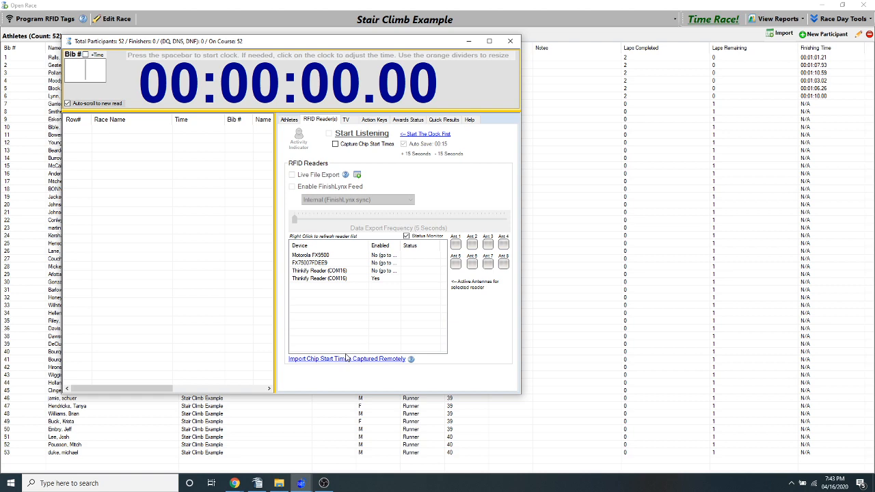
click(346, 357)
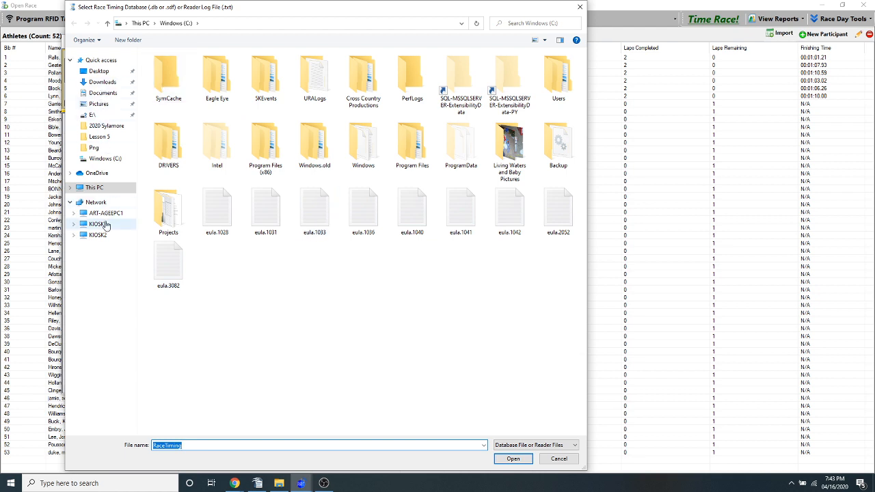
click(70, 188)
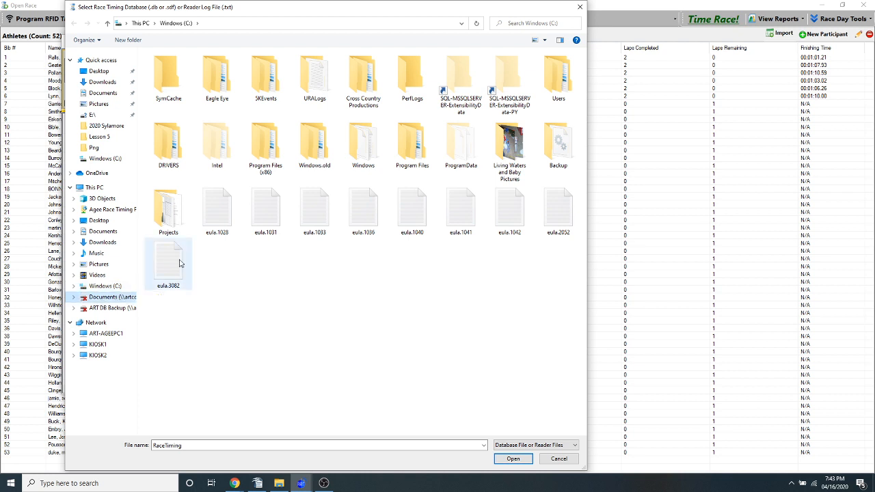
click(108, 299)
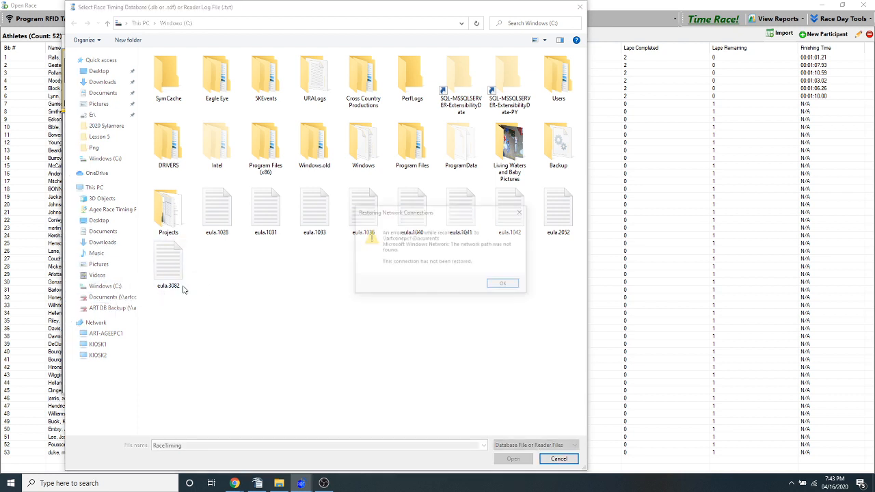
click(500, 286)
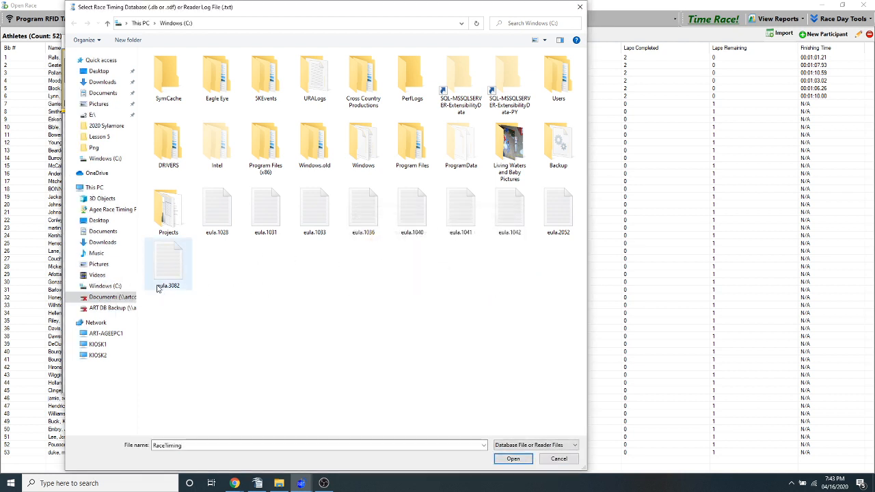
click(212, 214)
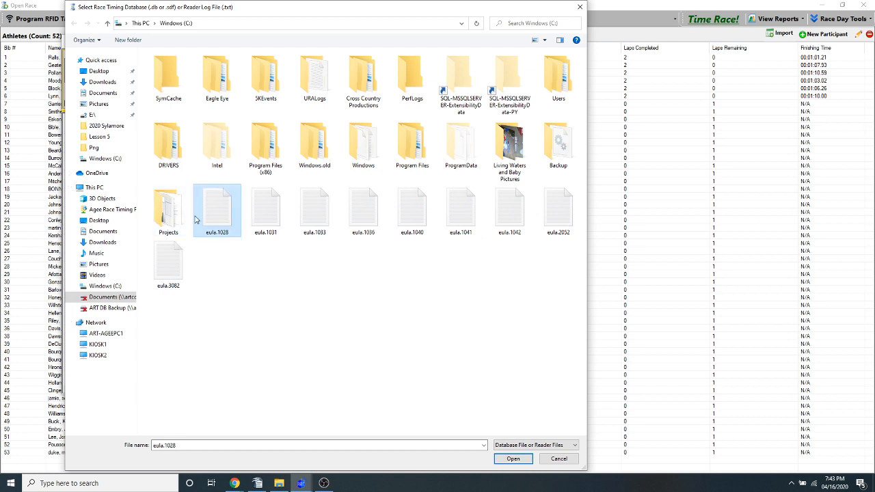
click(559, 460)
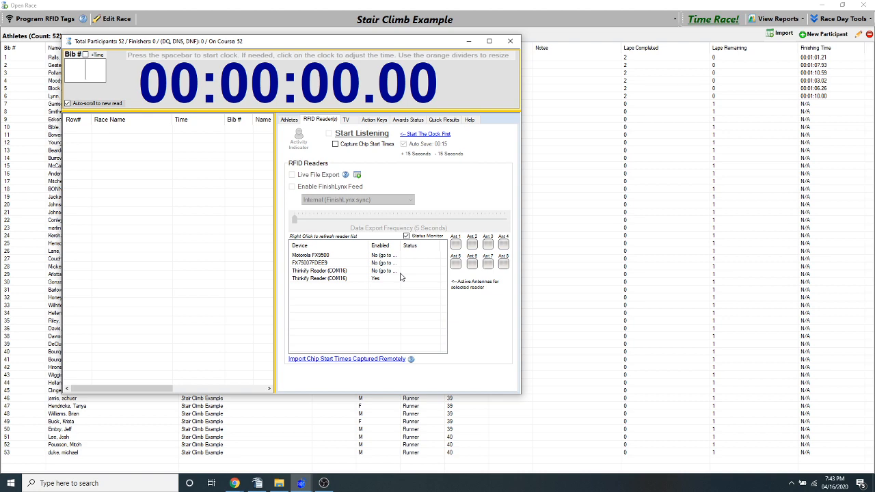
Review the function key actions and the RFID reader settings once more, and exit the timing screen
drag(390, 44, 501, 58)
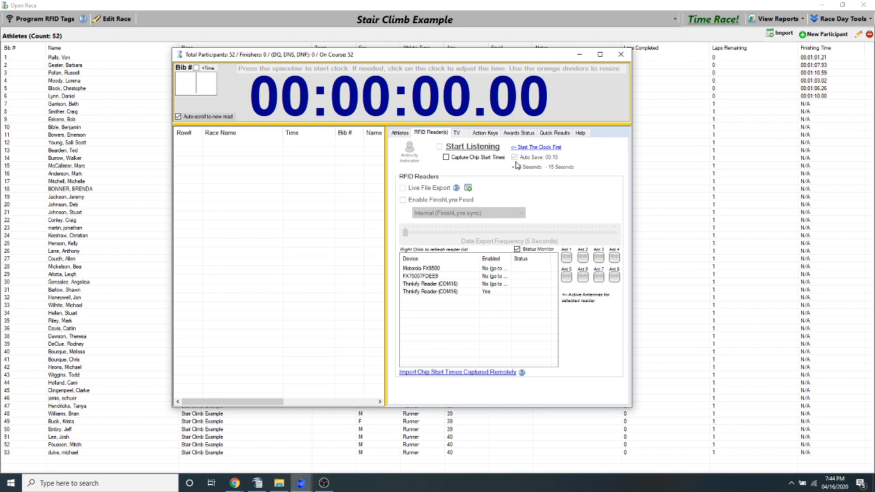
click(487, 134)
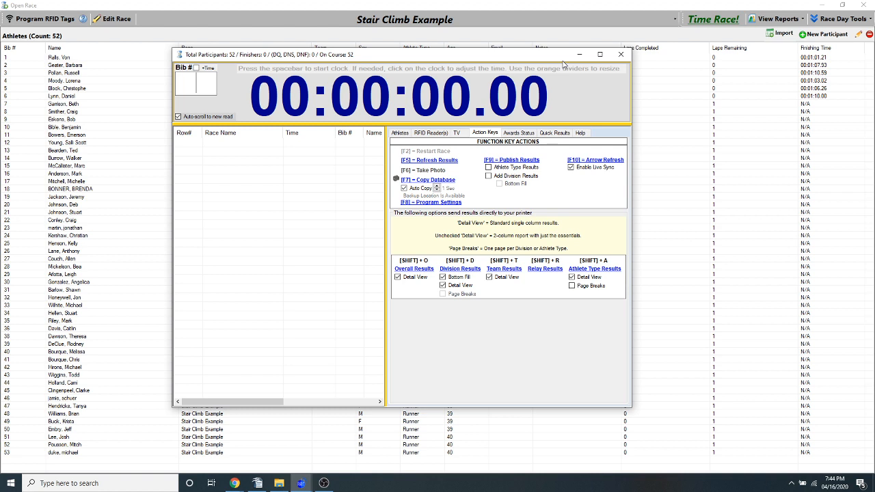
click(430, 133)
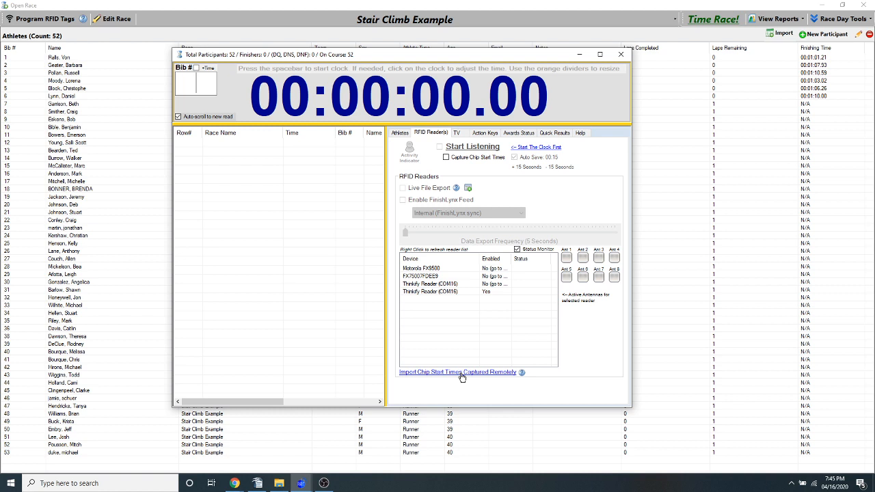
click(620, 55)
click(471, 279)
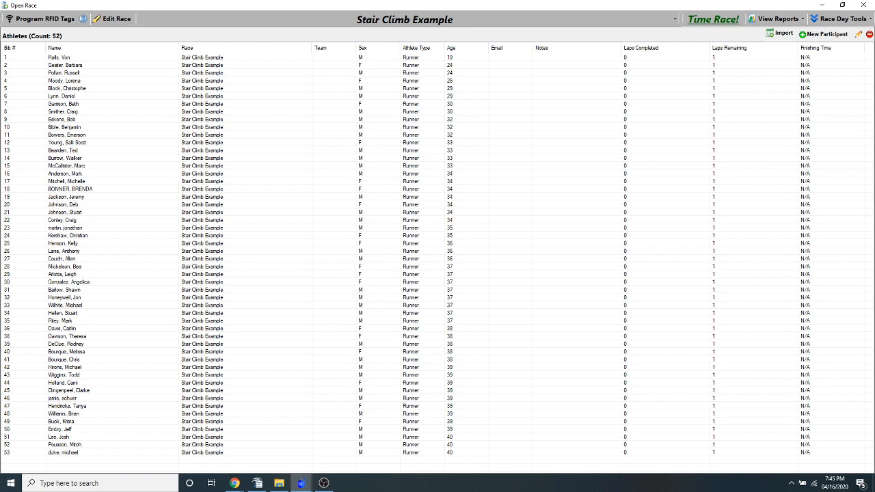
Switch to the Chrome window showing the Gmail inbox and snap it to one half of the desktop
click(235, 483)
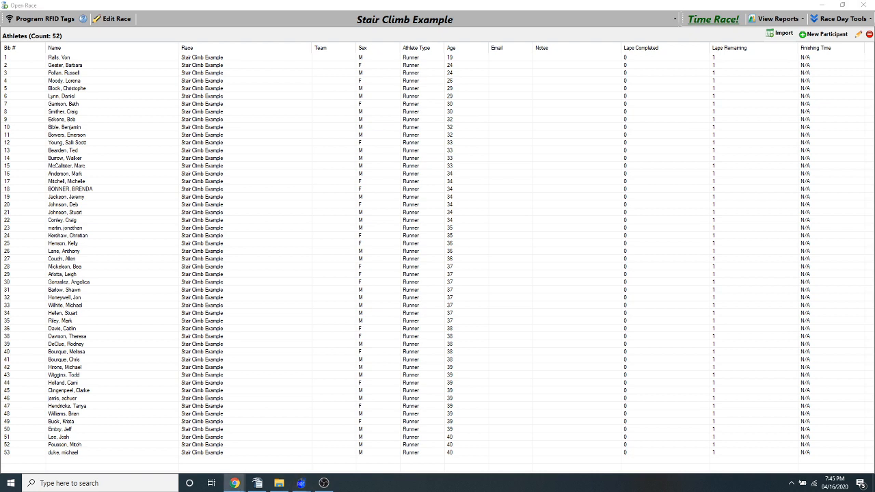
drag(0, 142, 874, 82)
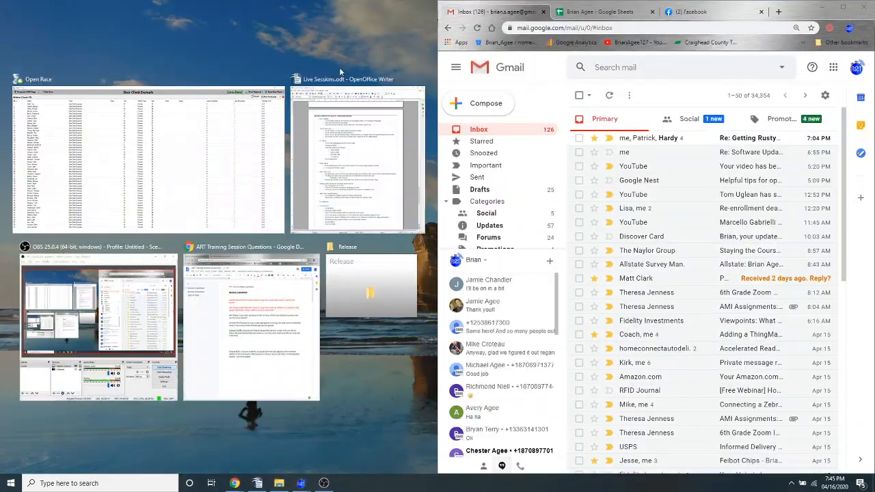
Narrow the Gmail window and enlarge the restored Open Race window to fill the remaining desktop width beside it
click(818, 11)
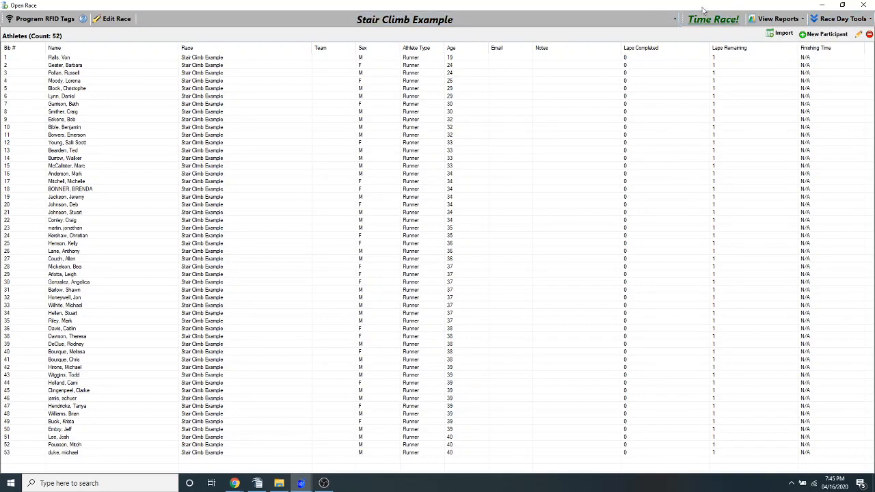
double_click(750, 10)
drag(338, 12, 351, 46)
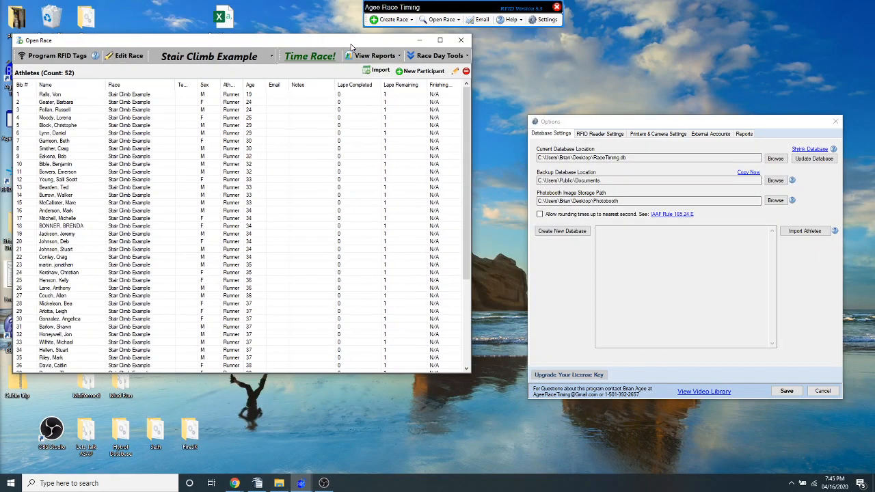
mouse_move(234, 483)
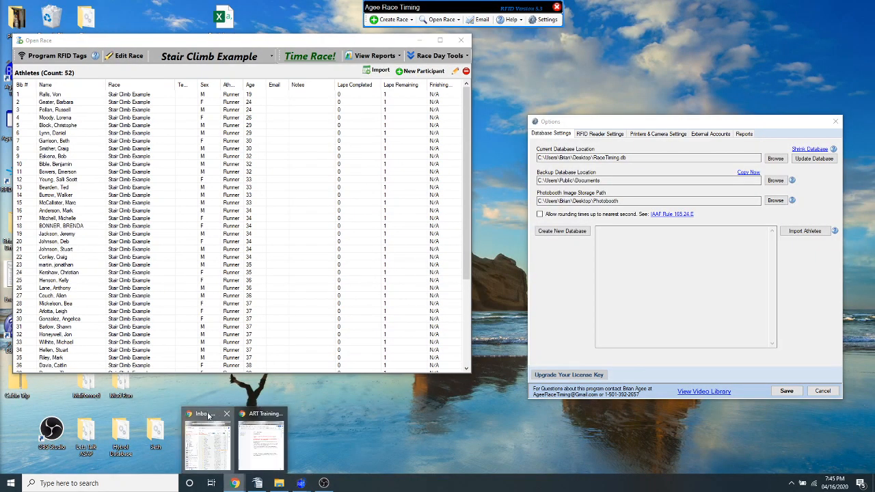
click(208, 434)
drag(438, 99, 644, 110)
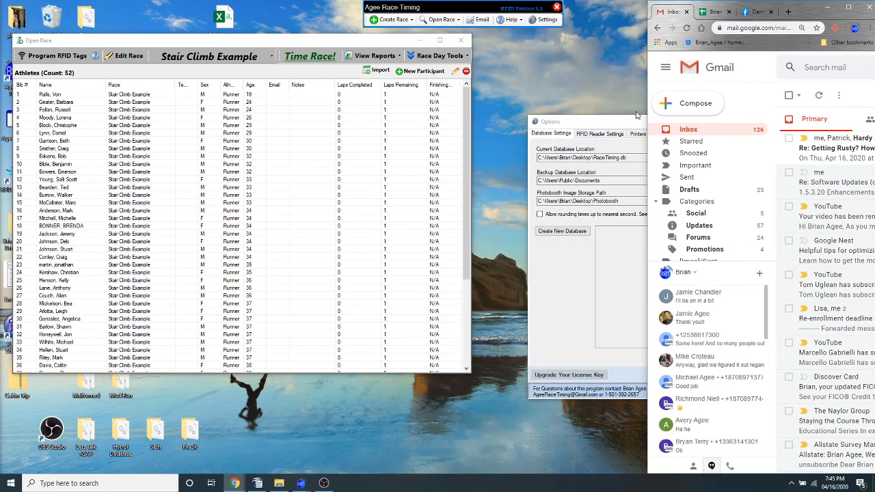
drag(328, 44, 319, 11)
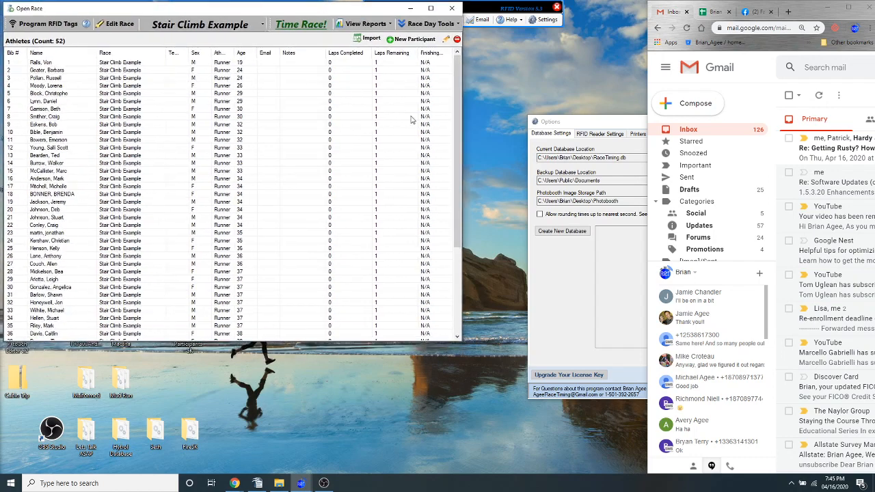
drag(462, 340, 644, 482)
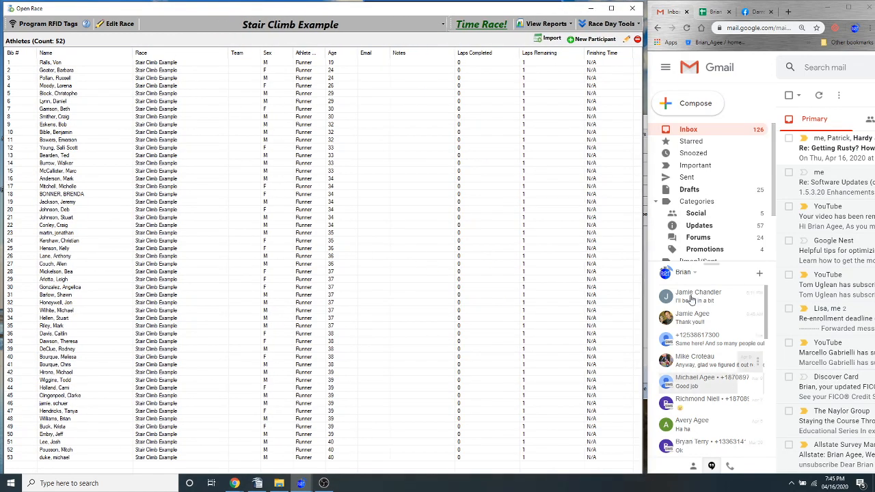
Shorten the Gmail window and fit a new, narrowed File Explorer window directly beneath it
click(810, 12)
mouse_move(799, 5)
mouse_down()
mouse_move(804, 125)
mouse_move(808, 8)
mouse_up()
key(super+e)
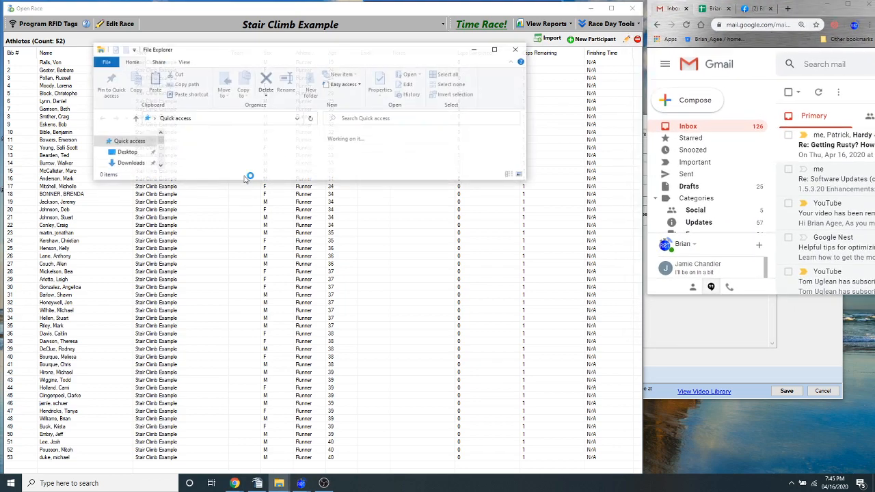
drag(272, 53, 618, 348)
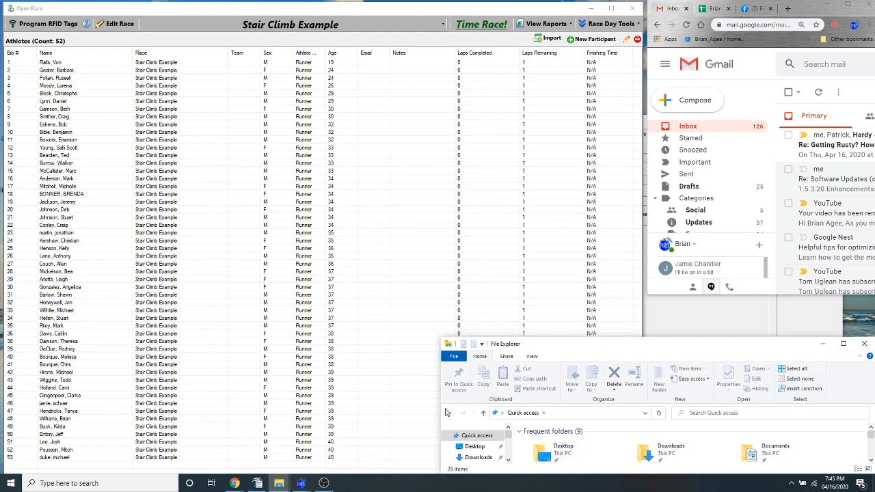
drag(441, 408, 644, 408)
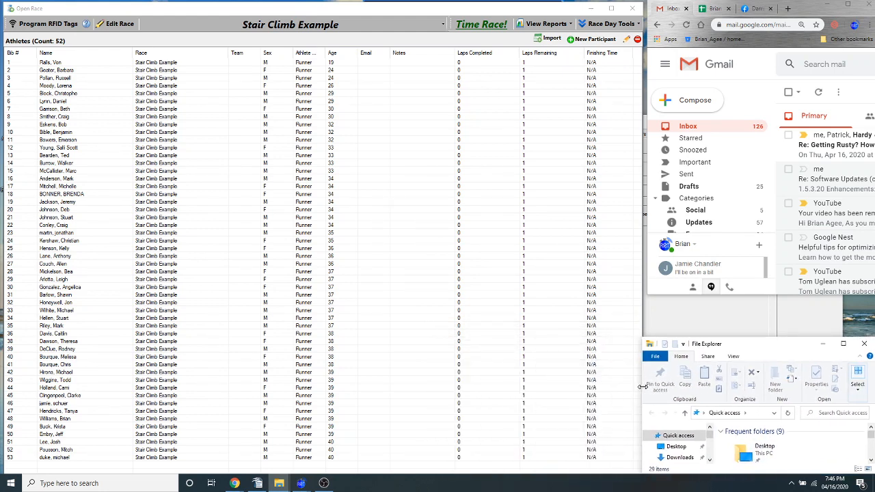
drag(722, 340, 723, 295)
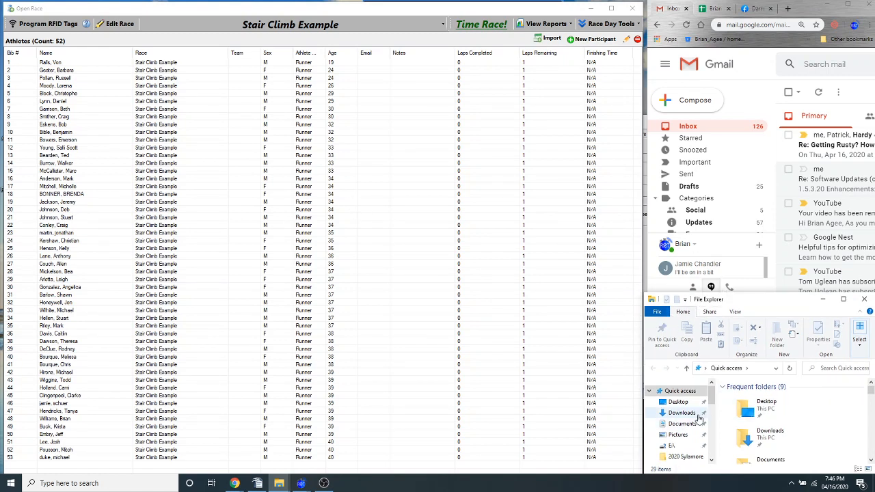
Browse to the Public Documents folder under Users\Public on the C: drive, and narrow the Name column to expose the modification dates
scroll(680, 438, down, 5)
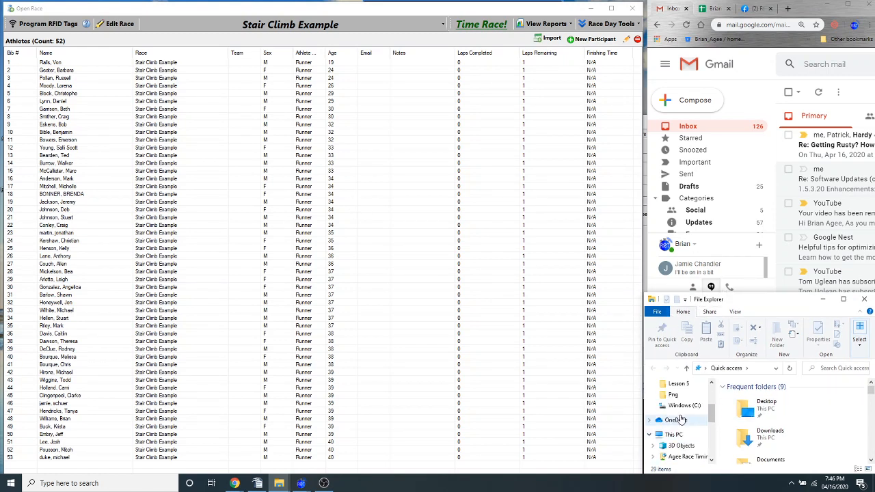
click(681, 408)
scroll(743, 424, down, 3)
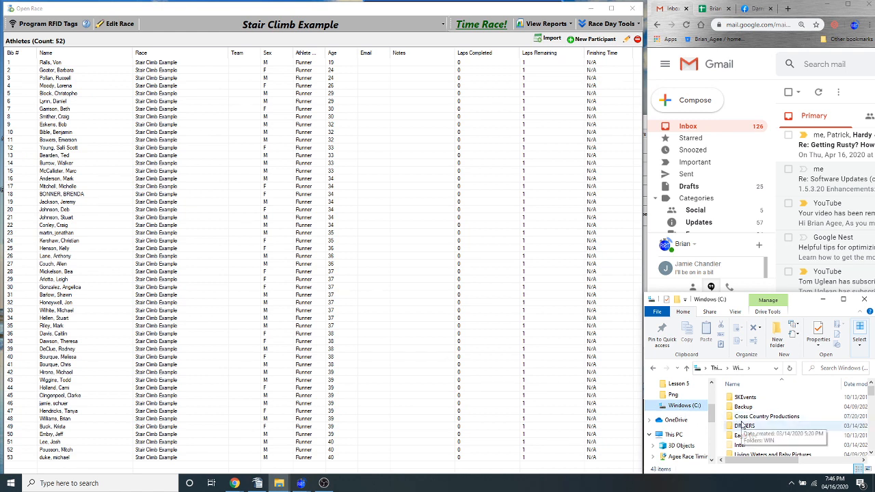
scroll(743, 424, down, 3)
double_click(744, 424)
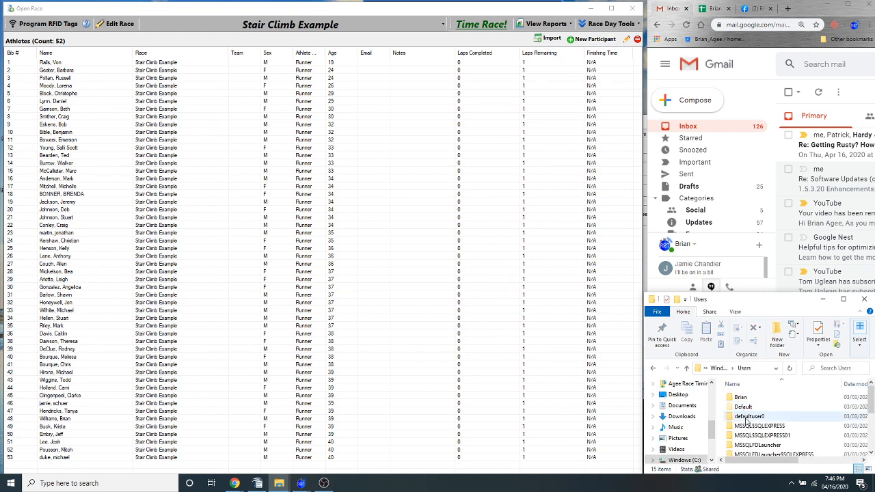
scroll(745, 424, down, 3)
double_click(746, 424)
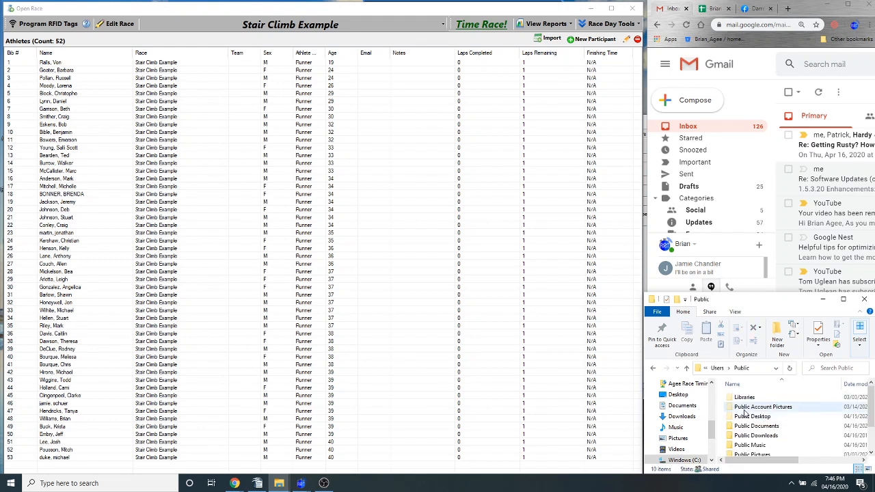
double_click(747, 427)
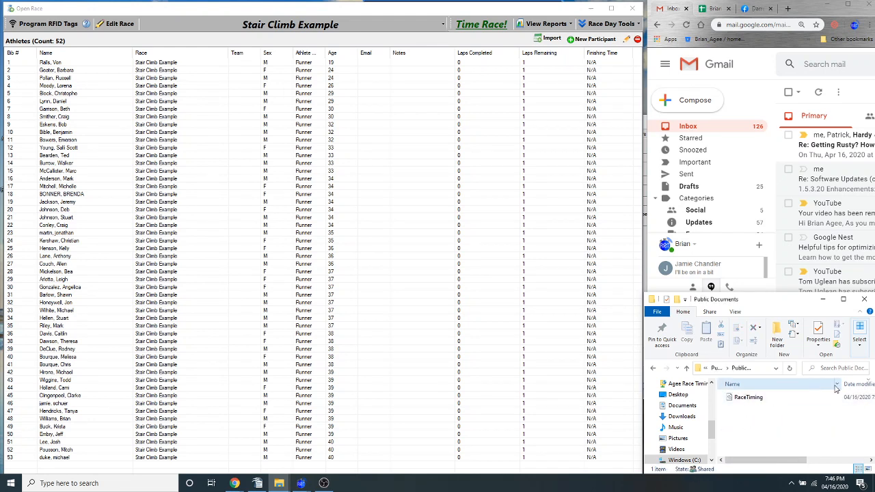
drag(843, 384, 780, 384)
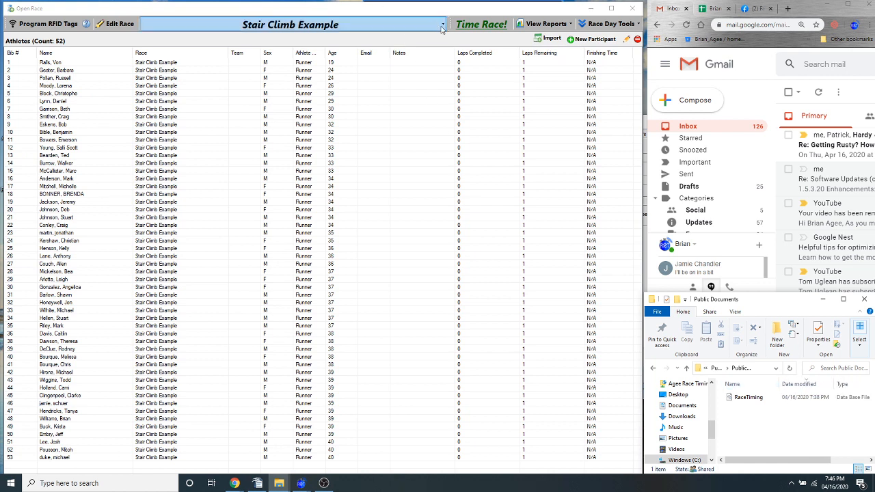
Open the timing screen for Stair Climb Example only and resize its window to fit beside the Gmail and File Explorer windows
click(476, 31)
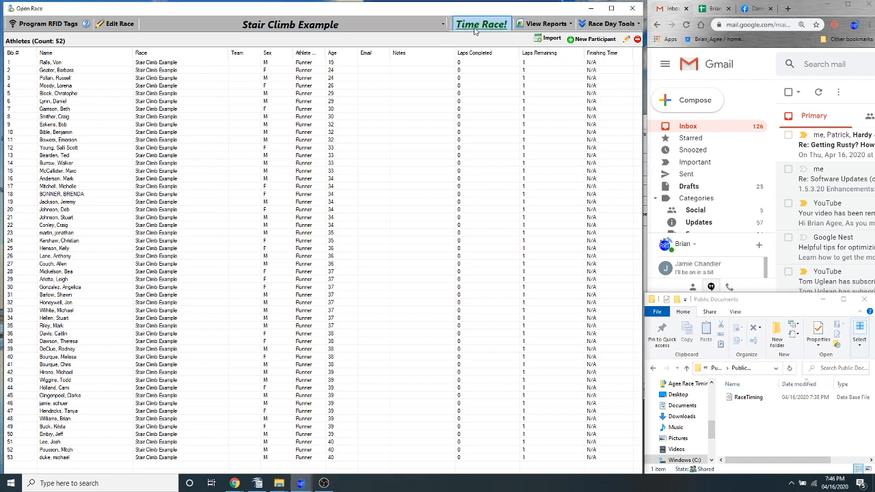
click(476, 30)
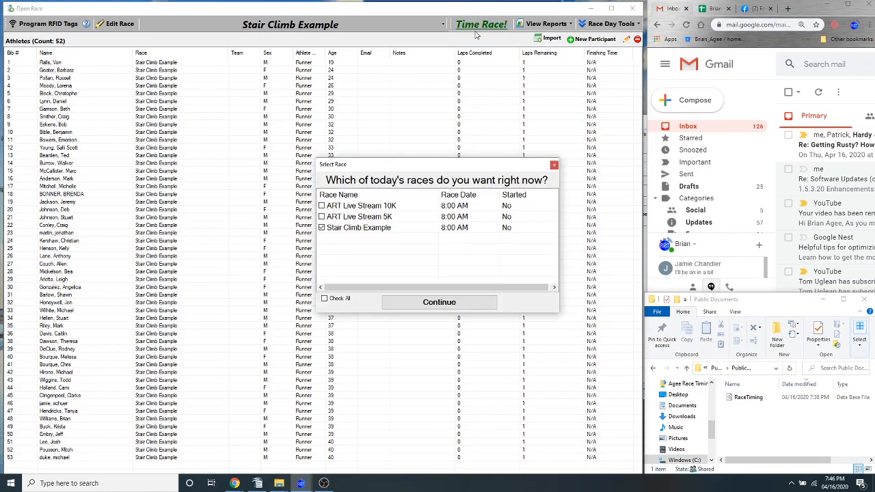
click(439, 302)
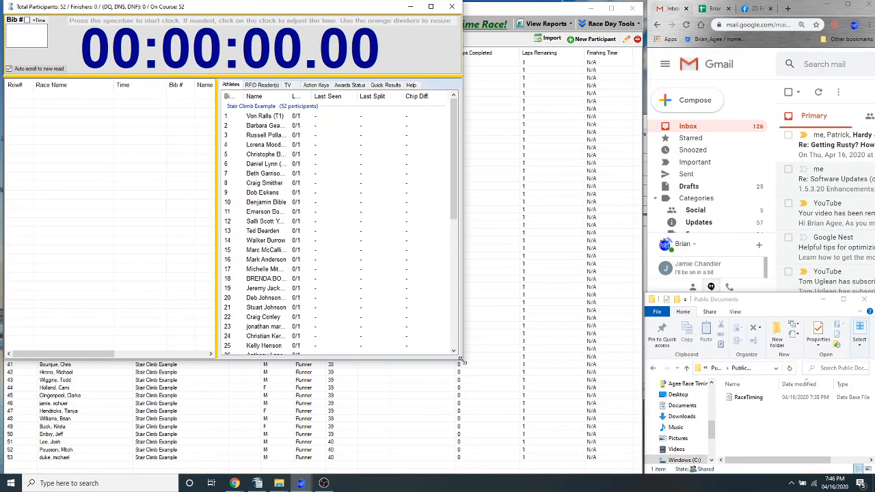
drag(461, 360, 639, 466)
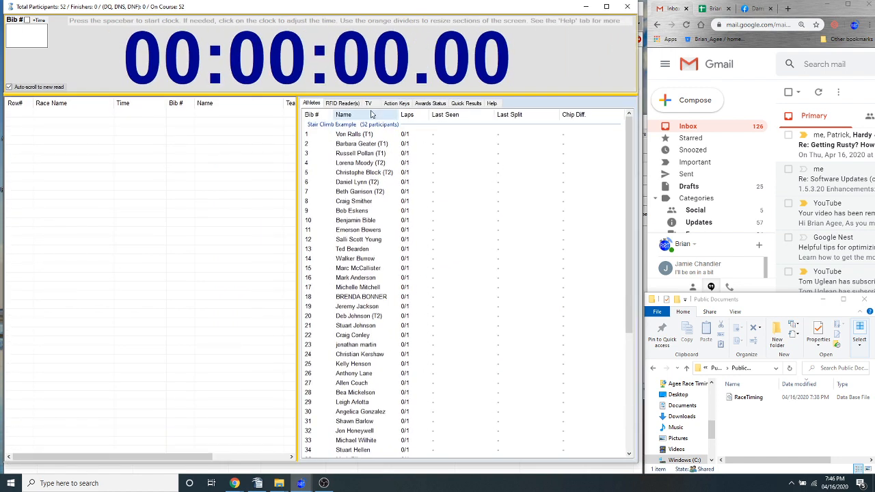
Start listening on the RFID reader with chip start time capture enabled, and start the race clock
click(342, 103)
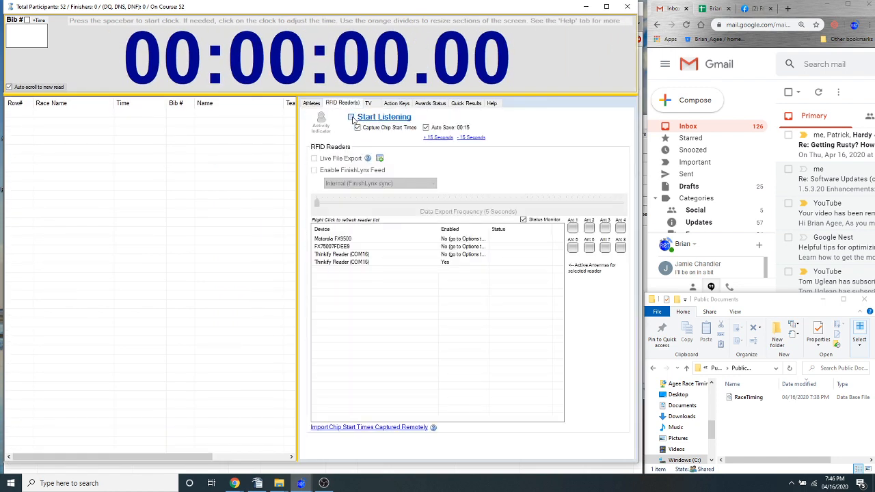
click(351, 117)
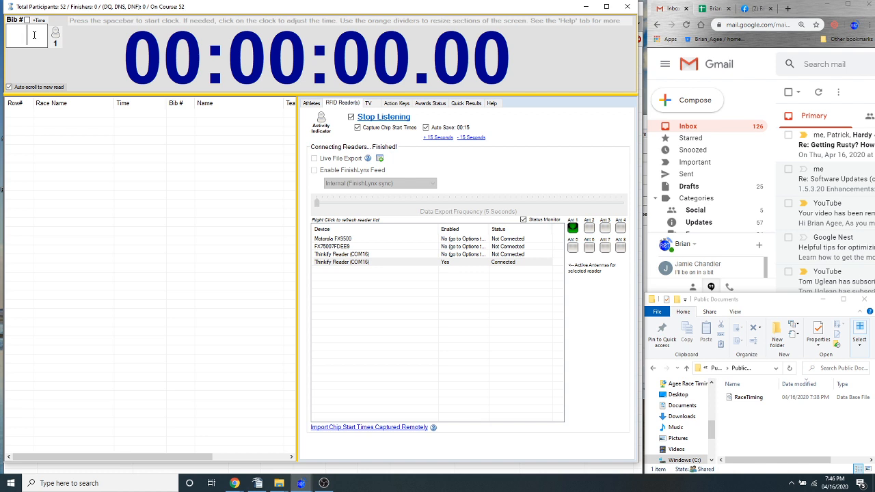
key(space)
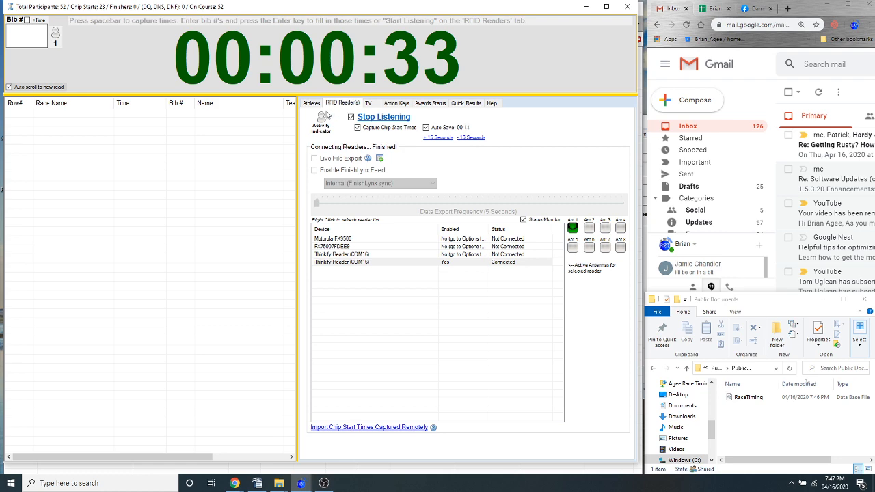
Check the athletes' captured chip start differences and return to the RFID reader settings
click(312, 103)
drag(627, 133, 627, 243)
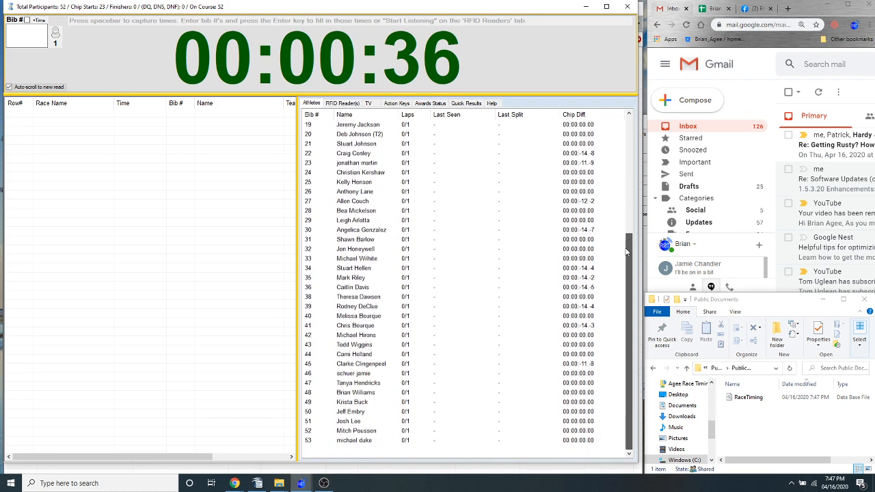
click(344, 104)
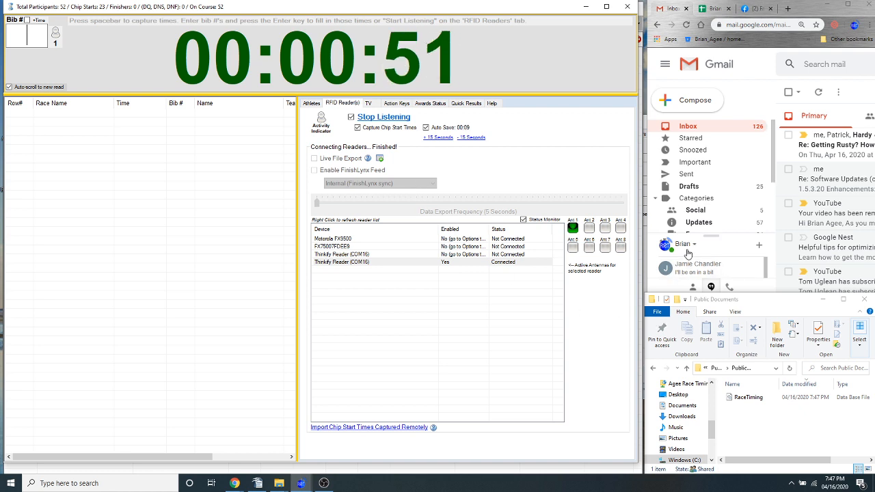
Compose a new Gmail message, enter the recipient's address, and attach the RaceTiming database from the Public Documents folder
click(699, 105)
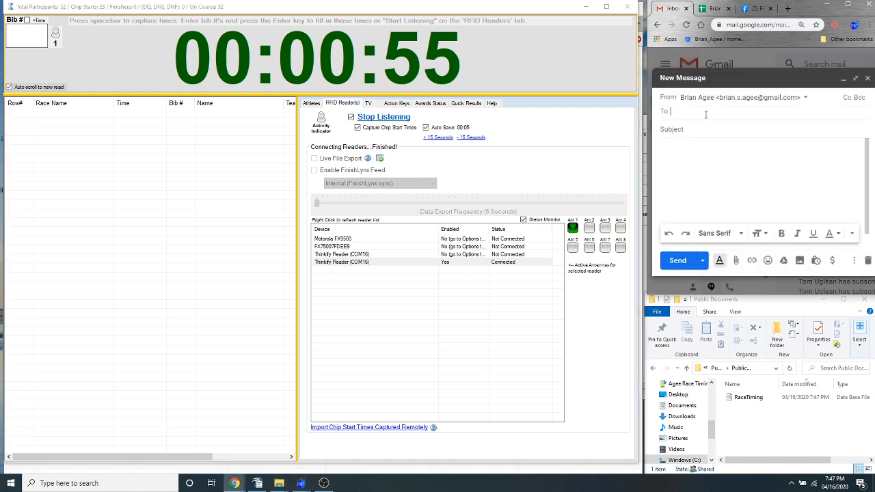
text(irun)
click(713, 142)
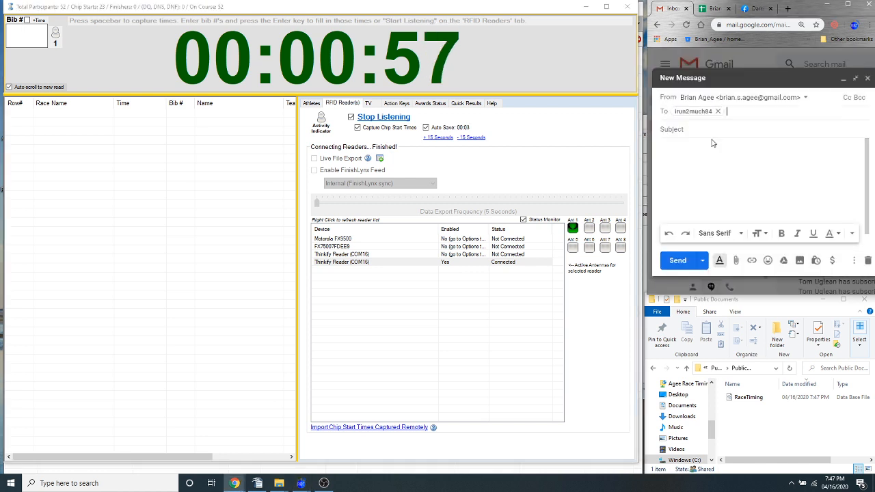
drag(751, 398, 746, 172)
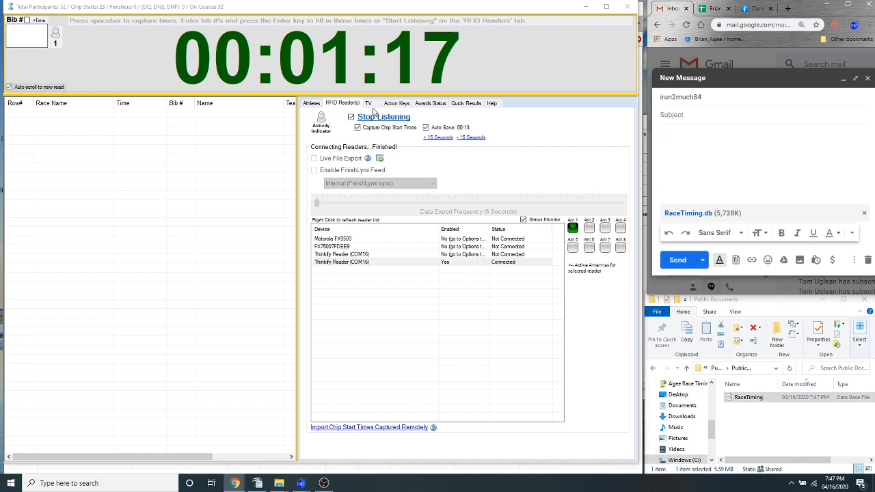
Review the Chip Diff. values throughout the Stair Climb Example athlete list
click(311, 103)
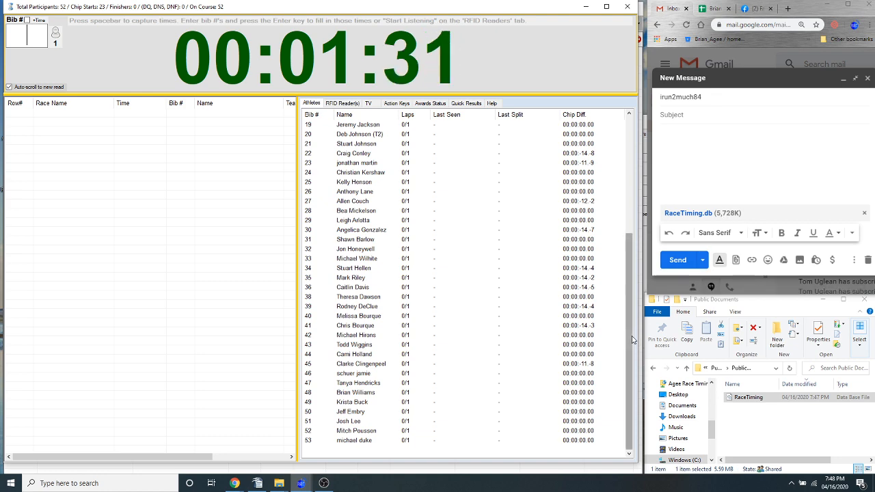
scroll(633, 339, up, 6)
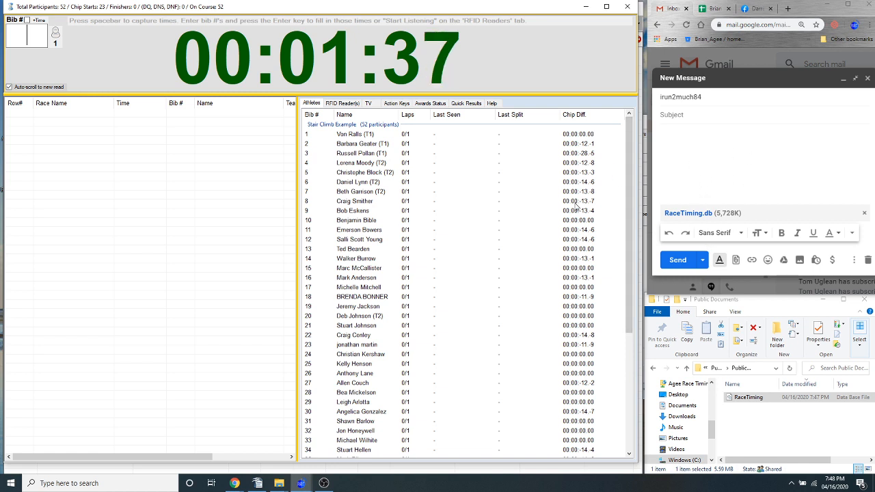
drag(629, 156, 624, 248)
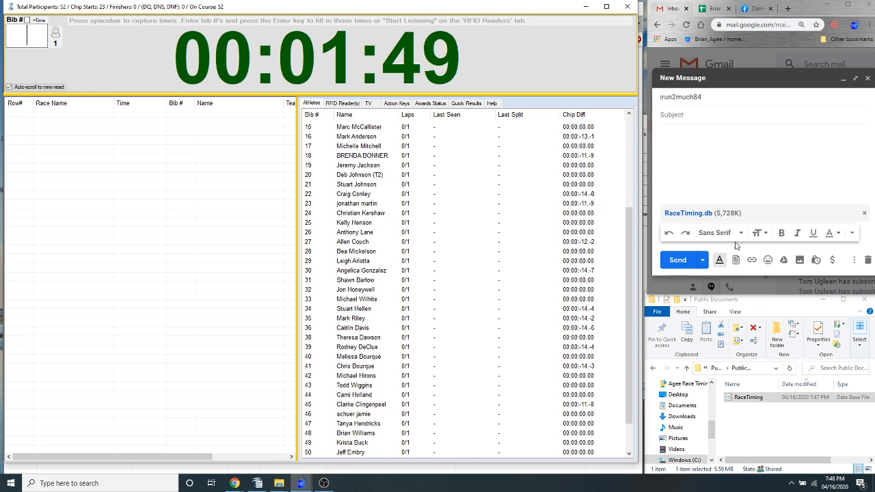
Replace the message's recipient with the sender's own e-mail address and send it without a subject or body text
click(720, 103)
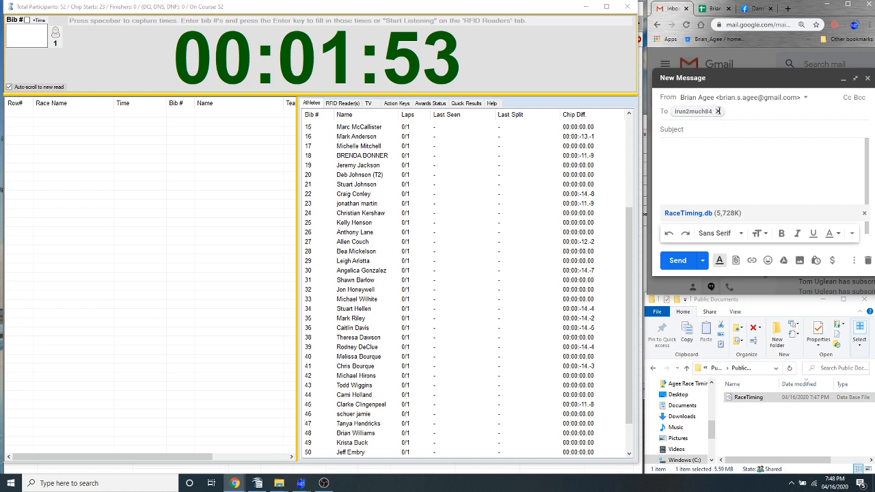
click(718, 110)
text(brian)
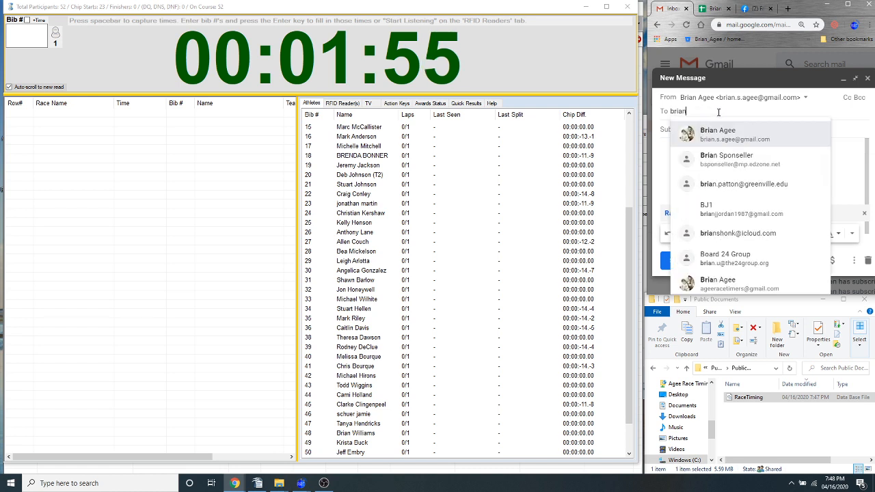
click(740, 139)
click(678, 262)
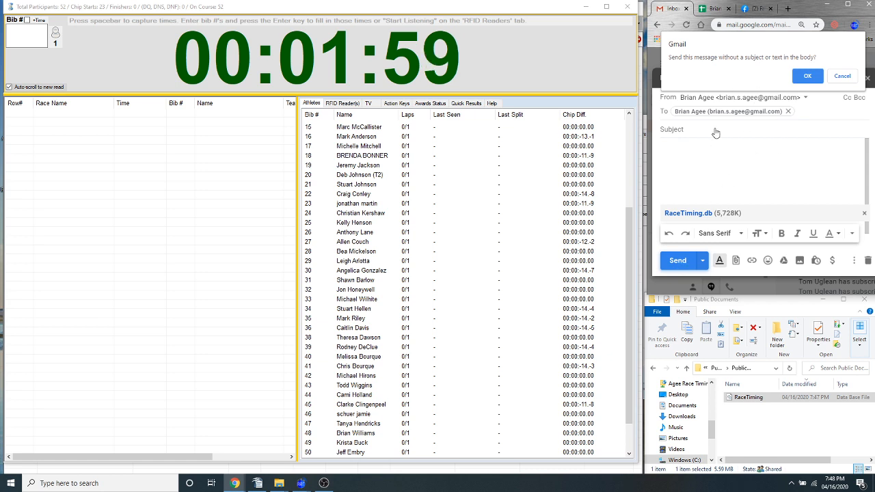
click(806, 77)
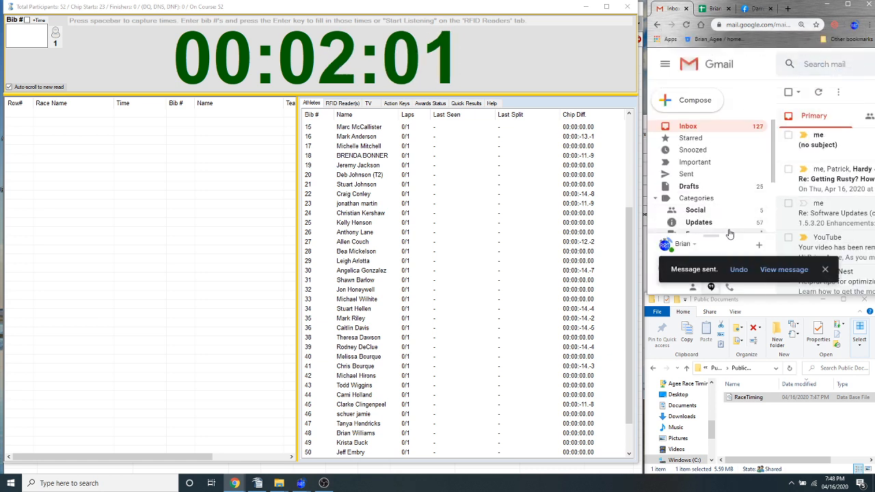
Open the newly received message without a subject and download its RaceTiming.db attachment
click(848, 147)
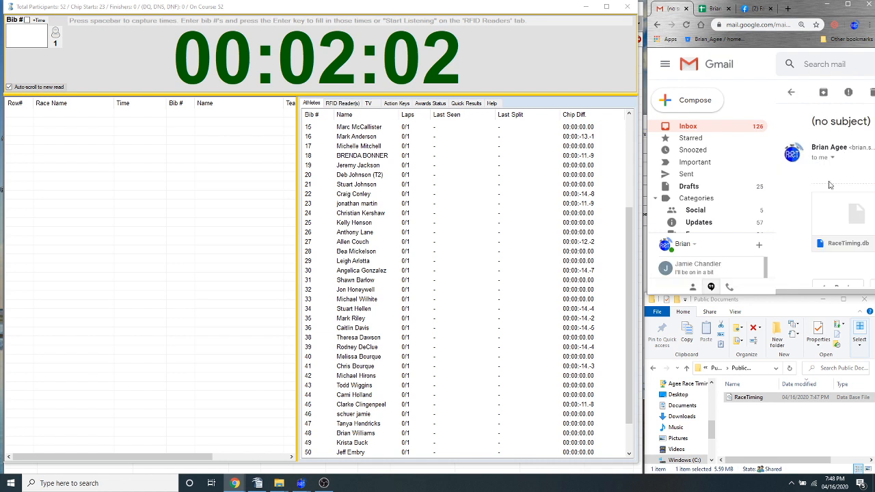
mouse_move(824, 242)
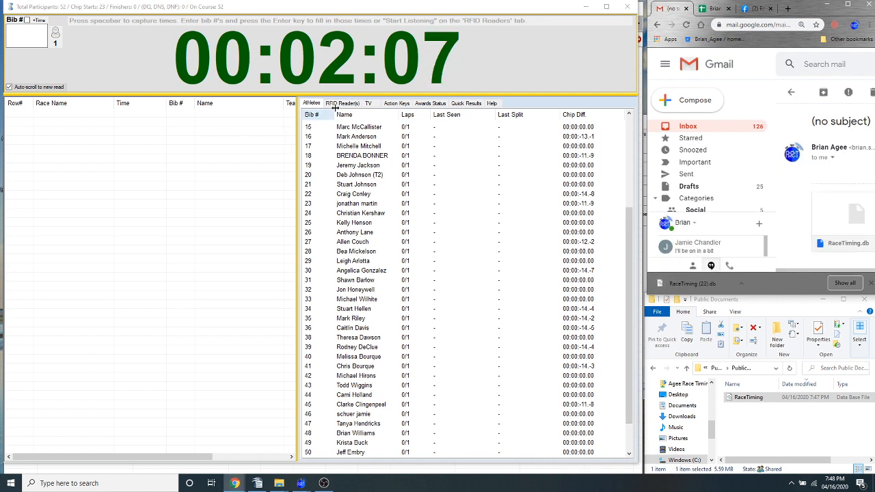
Import the remotely captured chip start times from the downloaded RaceTiming (22) database for the Stair Climb Example race
click(396, 104)
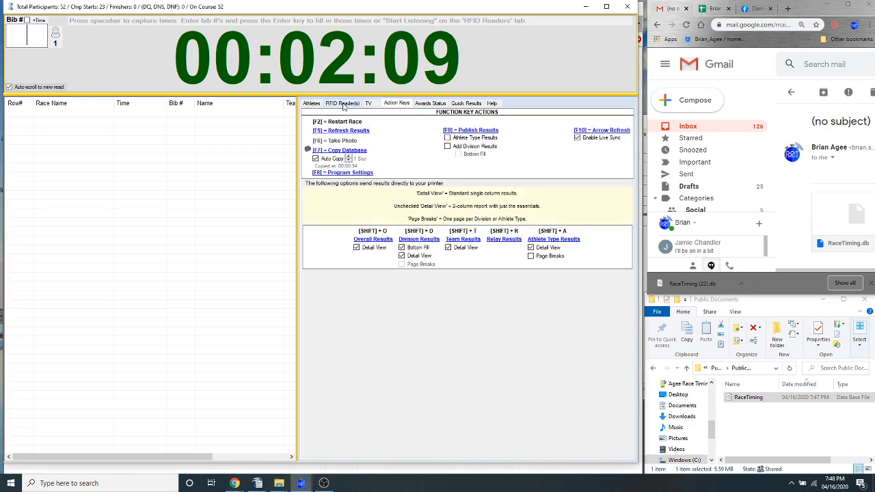
click(342, 103)
click(373, 429)
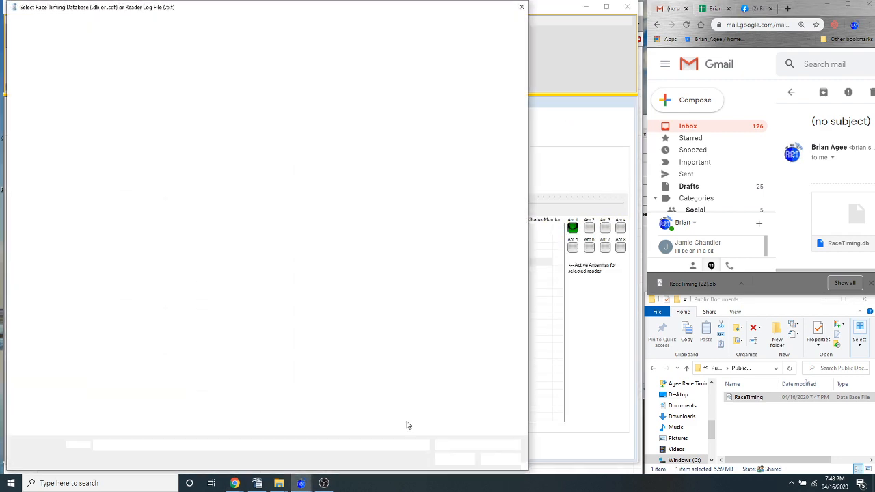
click(49, 83)
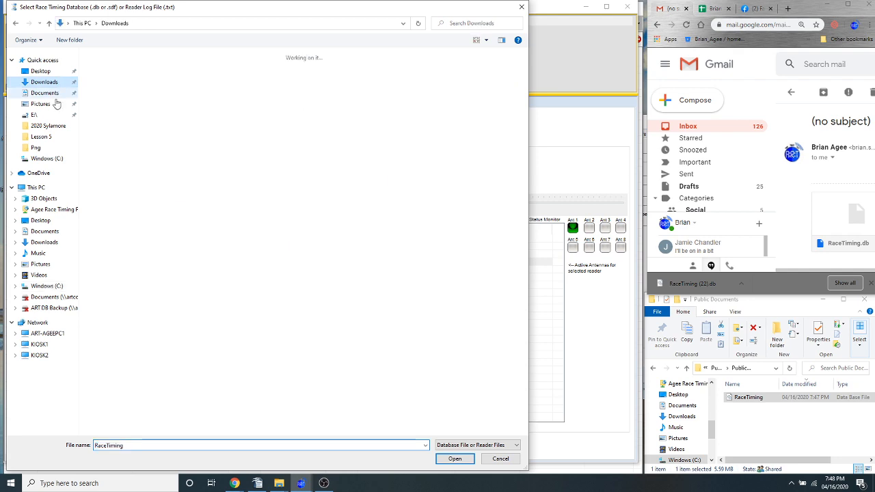
click(105, 81)
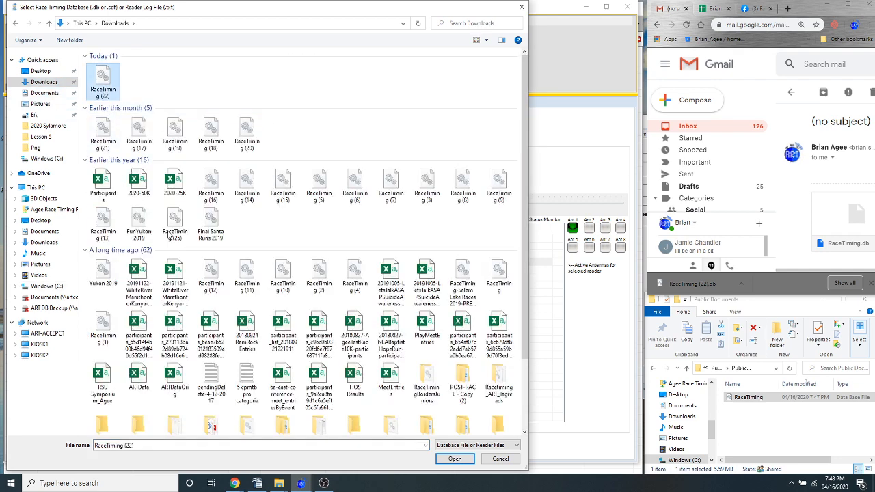
click(454, 459)
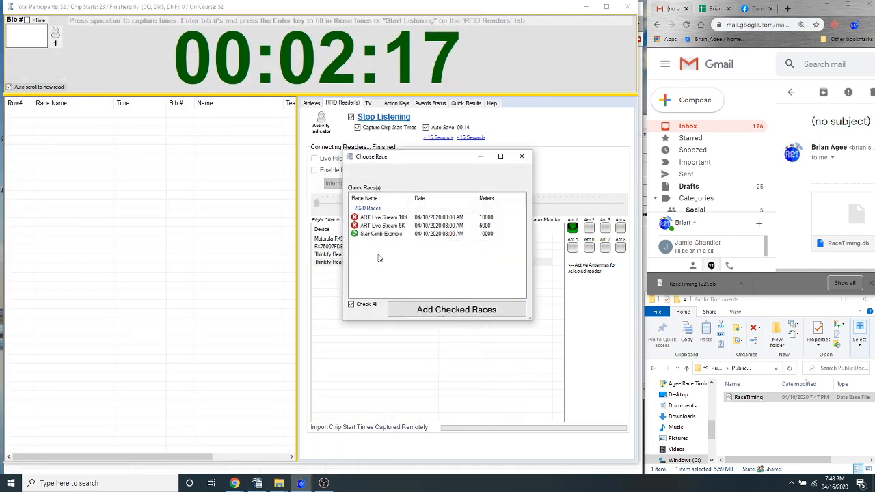
click(420, 309)
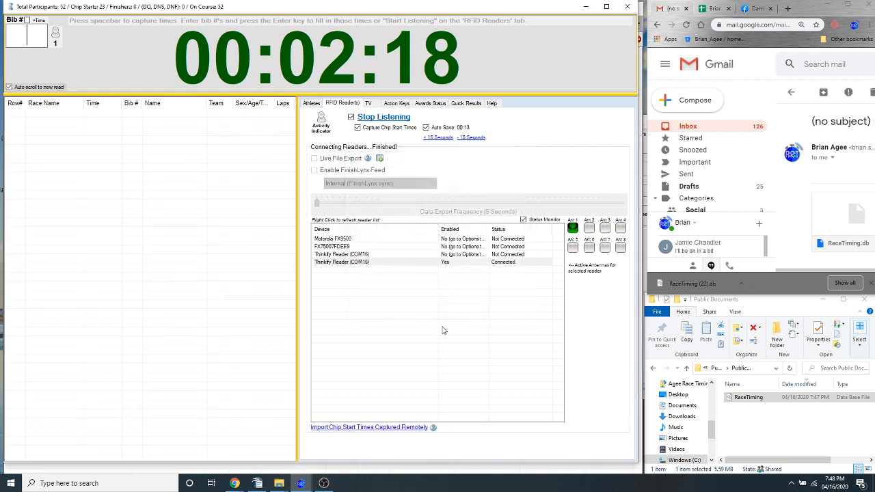
Check the imported chip start differences in the athlete list and start a blank Gmail message
click(315, 104)
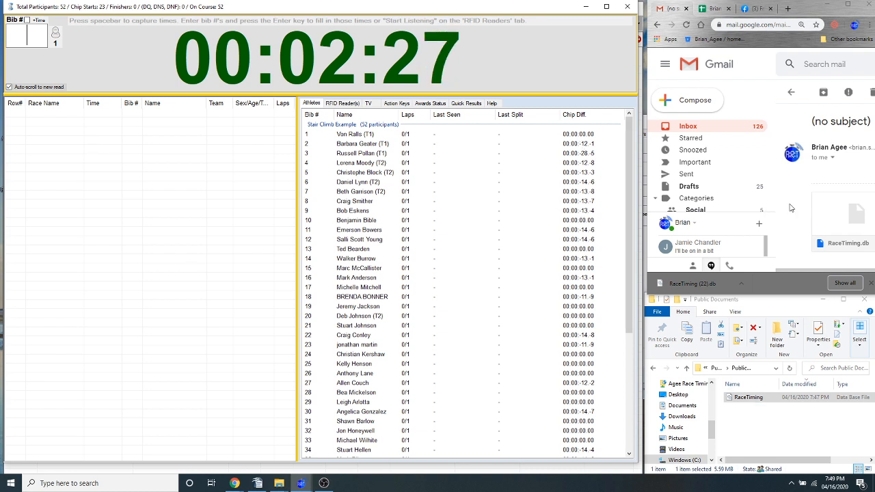
click(691, 102)
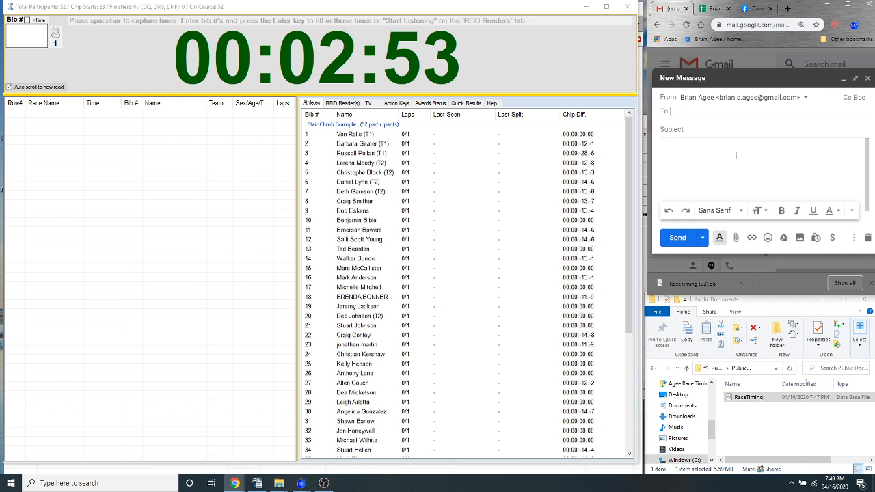
click(349, 103)
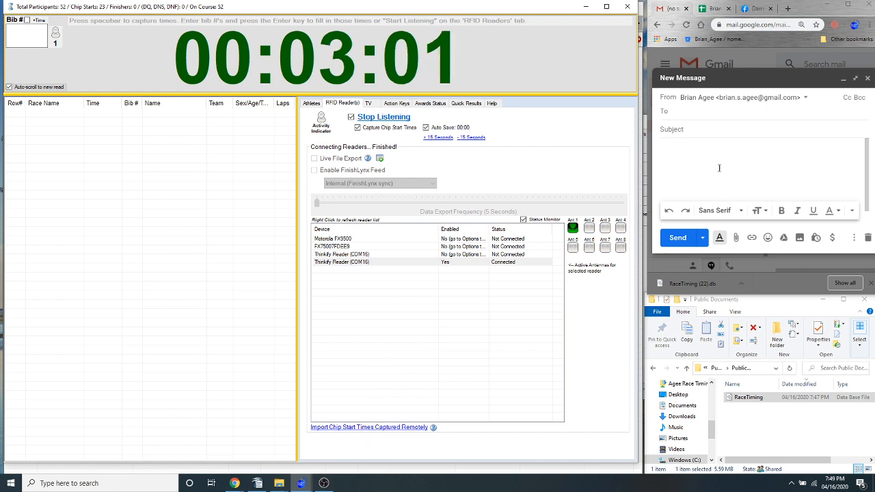
click(379, 428)
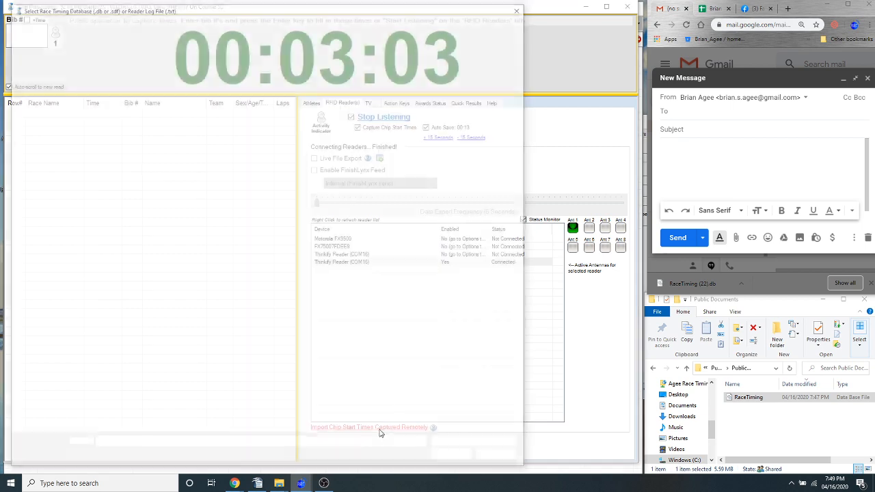
click(524, 11)
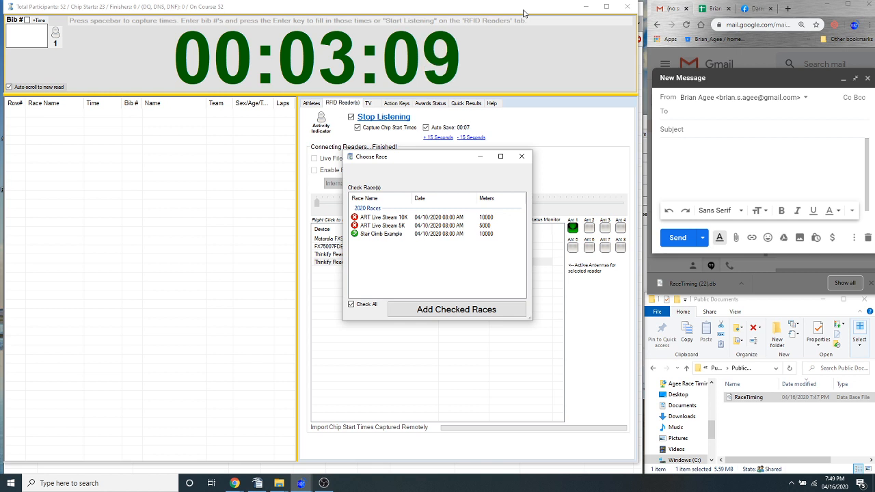
click(522, 156)
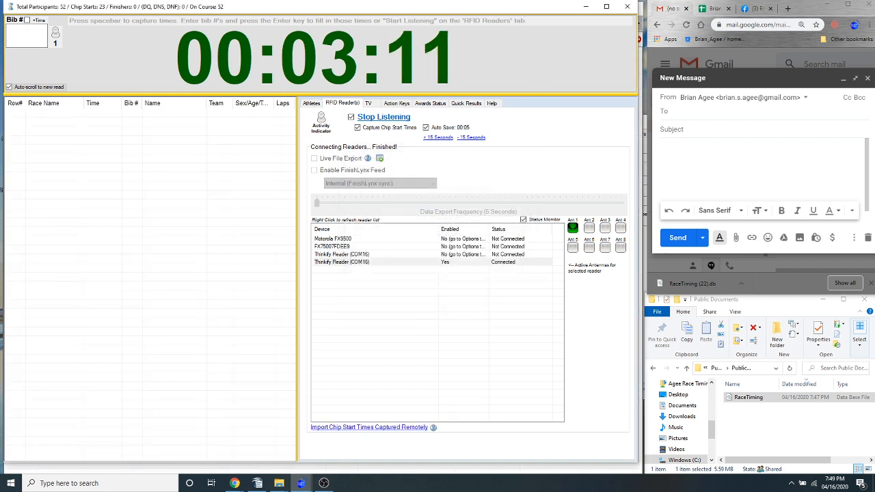
Restart the race to reset its clock and check the athletes' Chip Diff. column
key(alt+Tab)
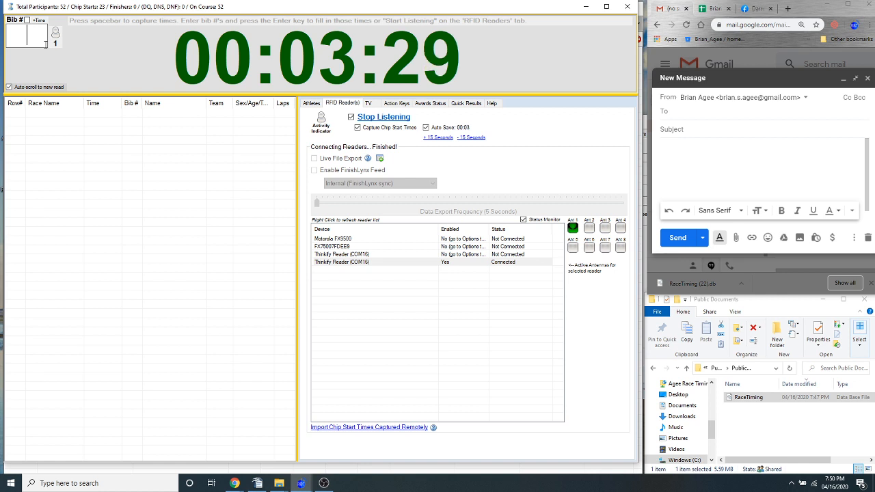
key(Escape)
key(Left)
key(Return)
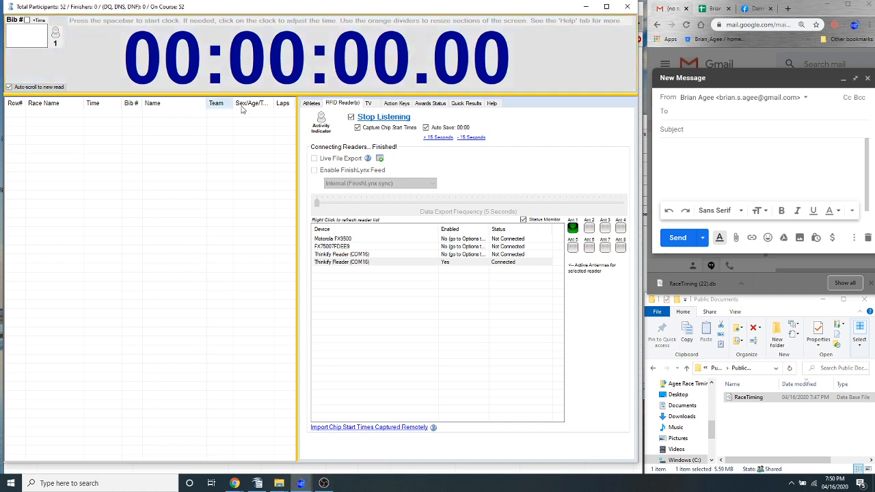
click(312, 103)
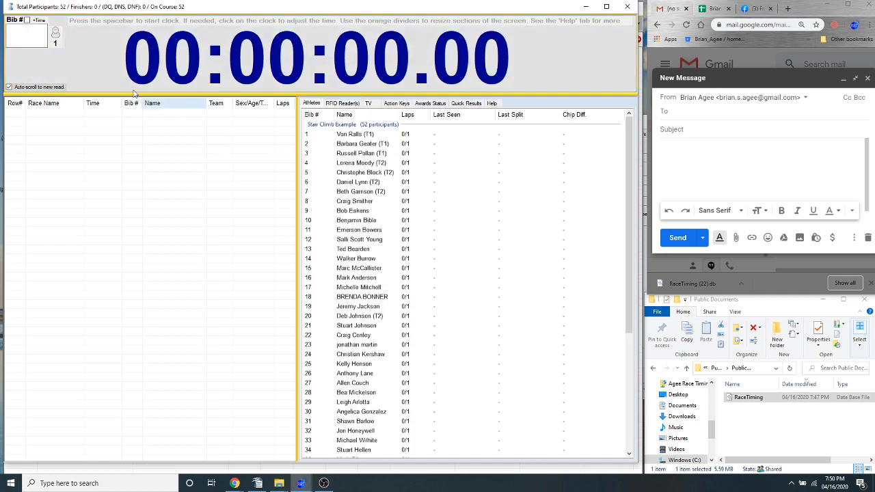
Stop the RFID reader from listening while keeping chip start time capture enabled, and start the race clock
click(388, 105)
click(356, 103)
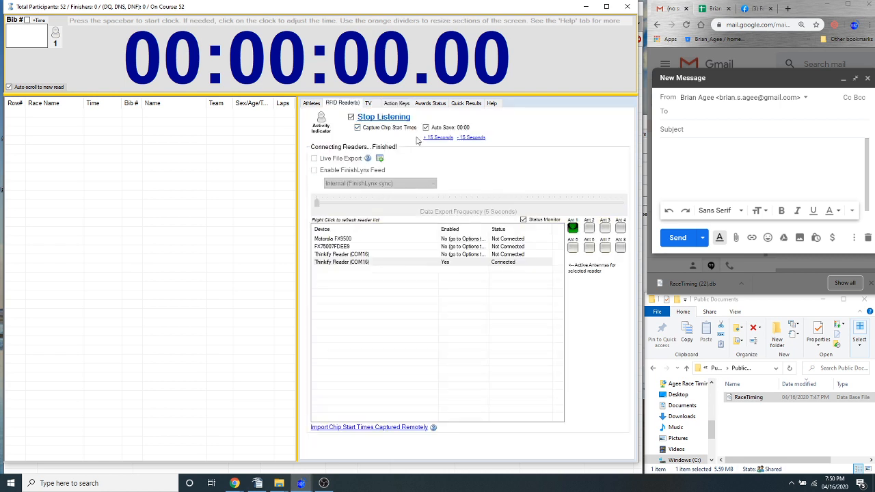
click(375, 128)
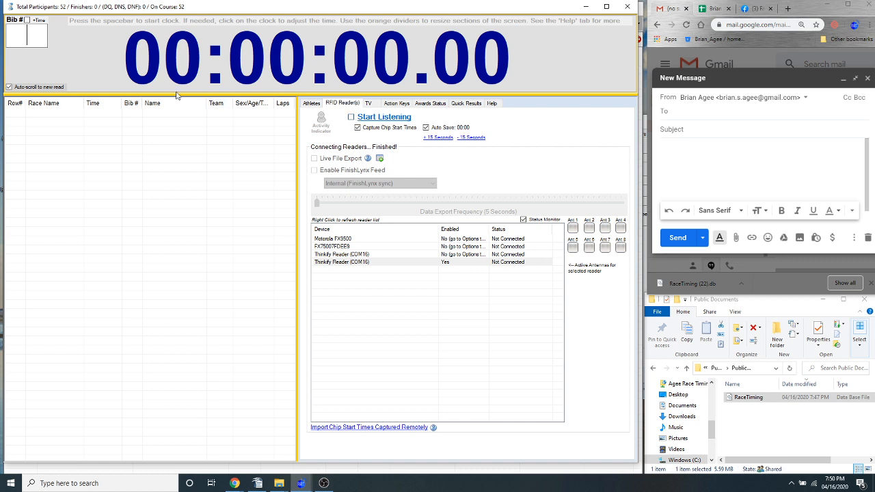
key(space)
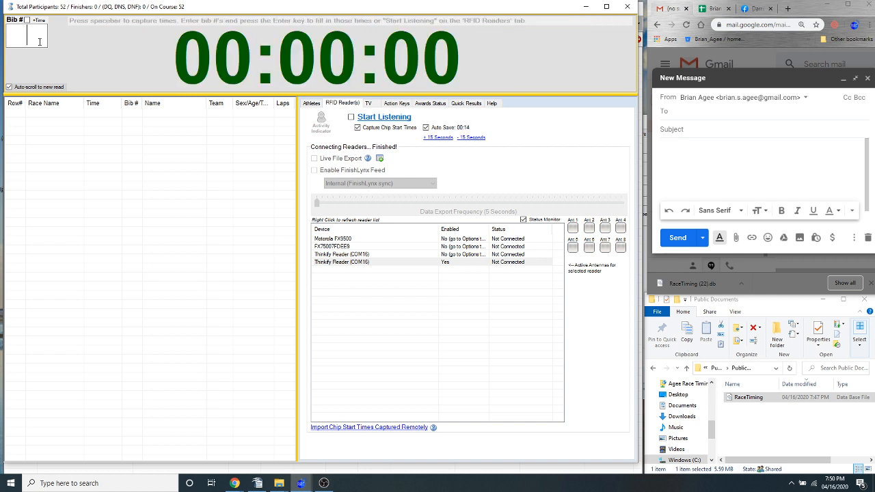
Capture chip start times manually by entering bib numbers 24, 12, 18 and 19 while watching the athlete list
click(311, 103)
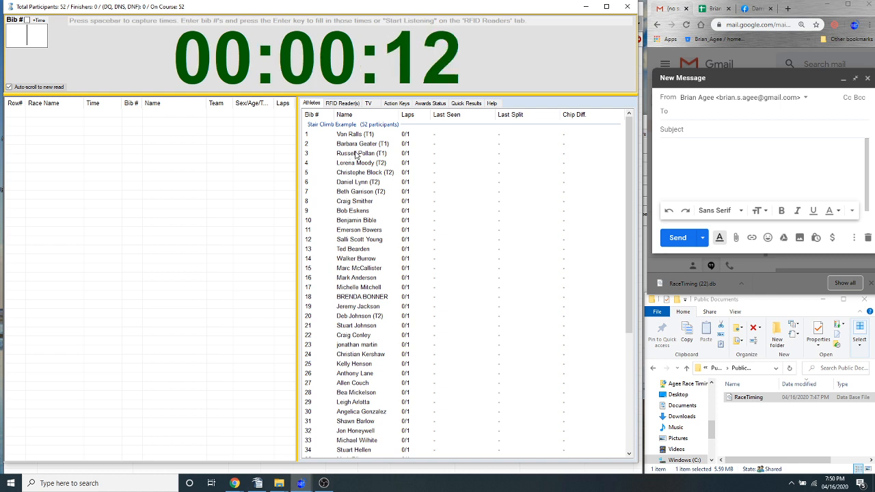
text(24)
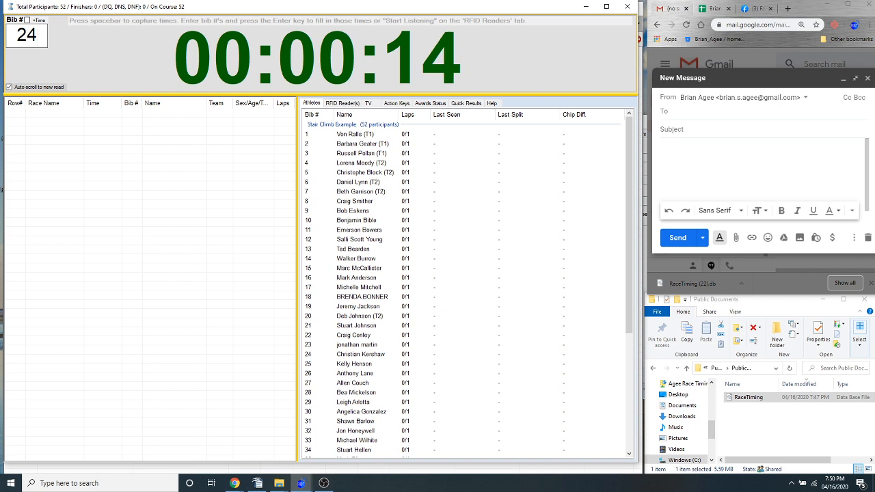
key(Return)
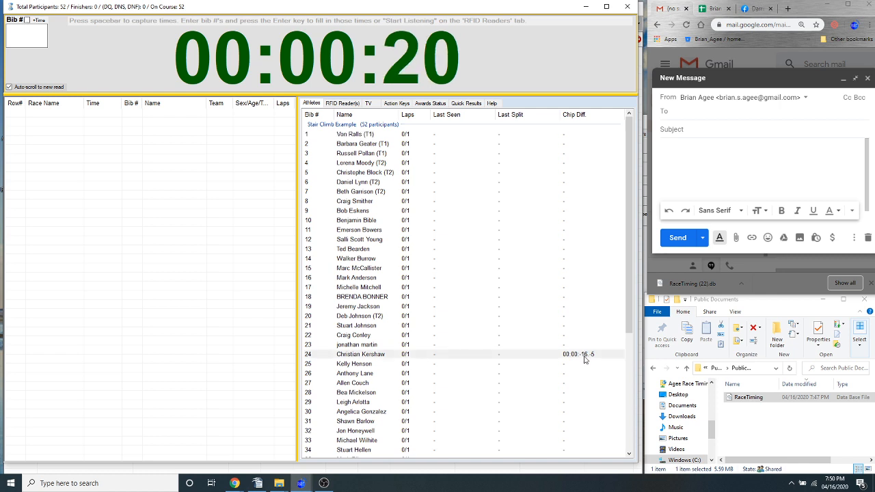
click(342, 104)
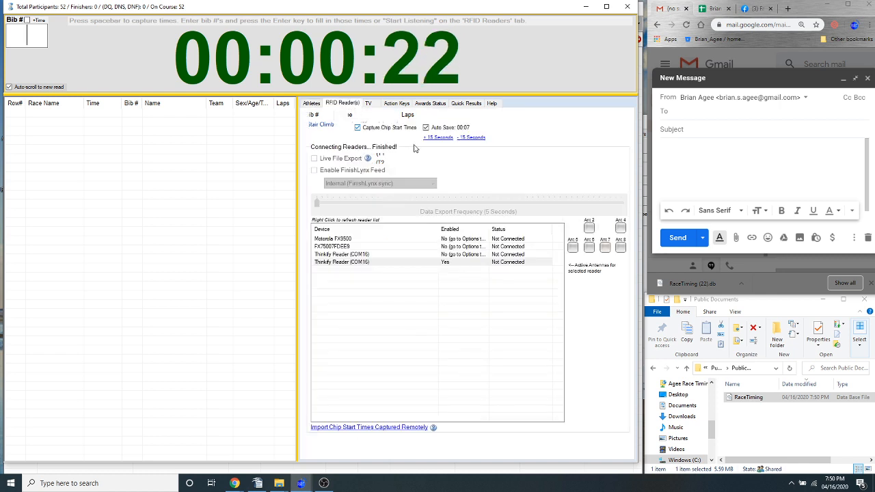
click(310, 103)
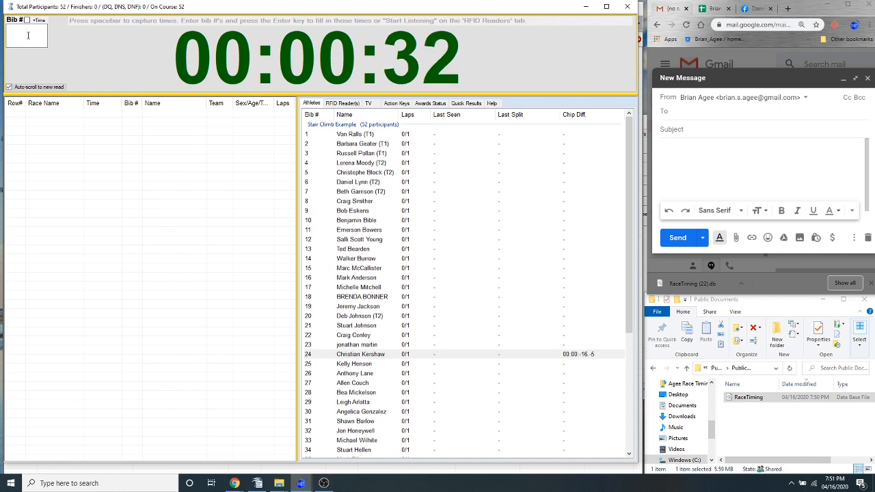
text(12)
key(Return)
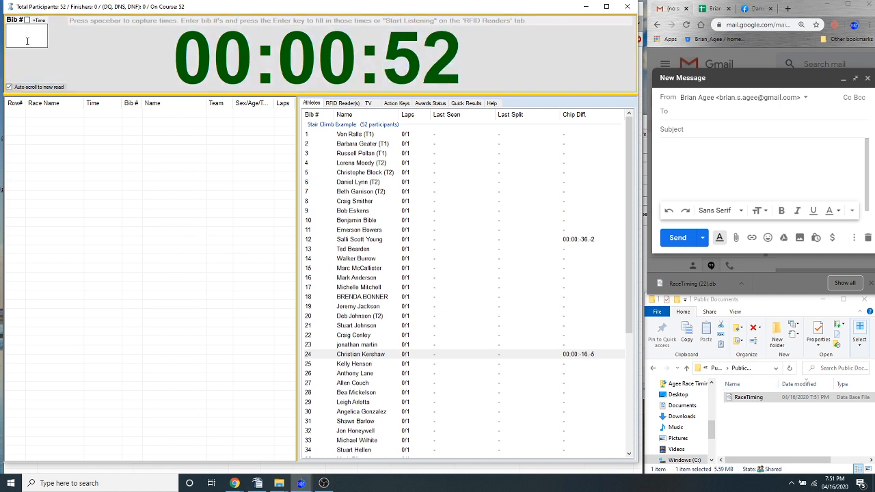
text(18)
key(Return)
text(19)
key(Return)
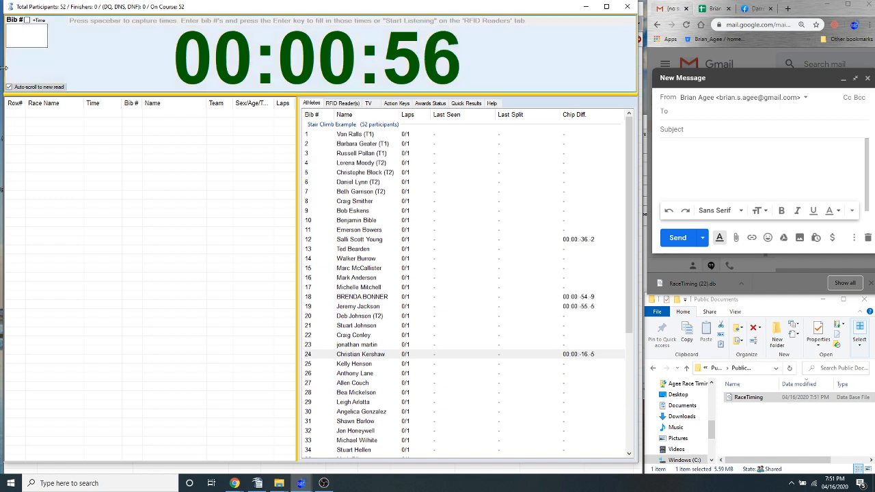
View the chip start date and time of the athlete with bib 19 and close its editor without changes
double_click(378, 307)
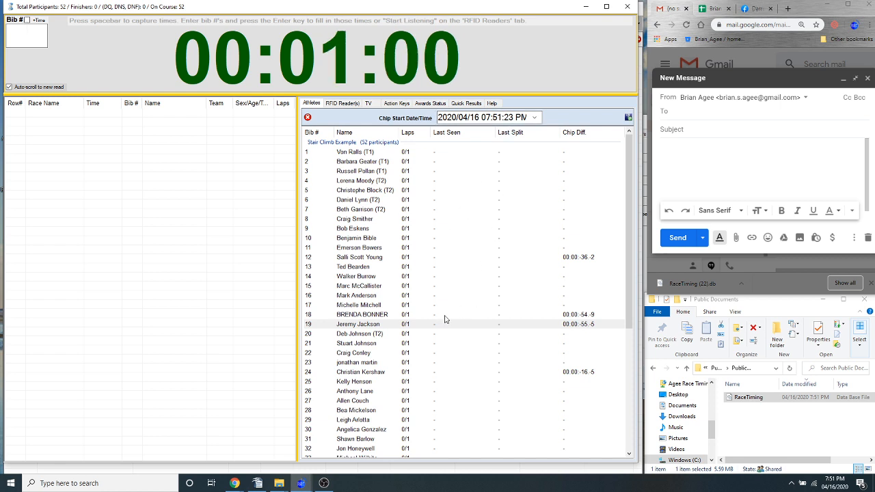
click(378, 306)
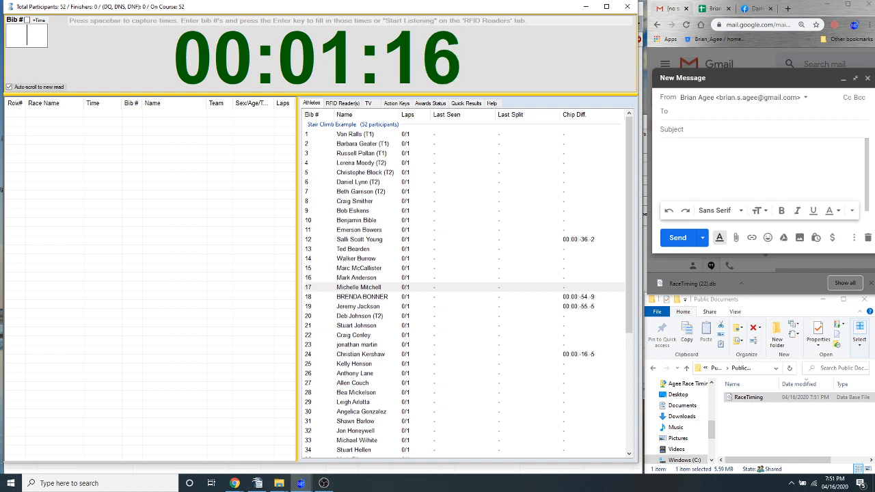
key(alt+Tab)
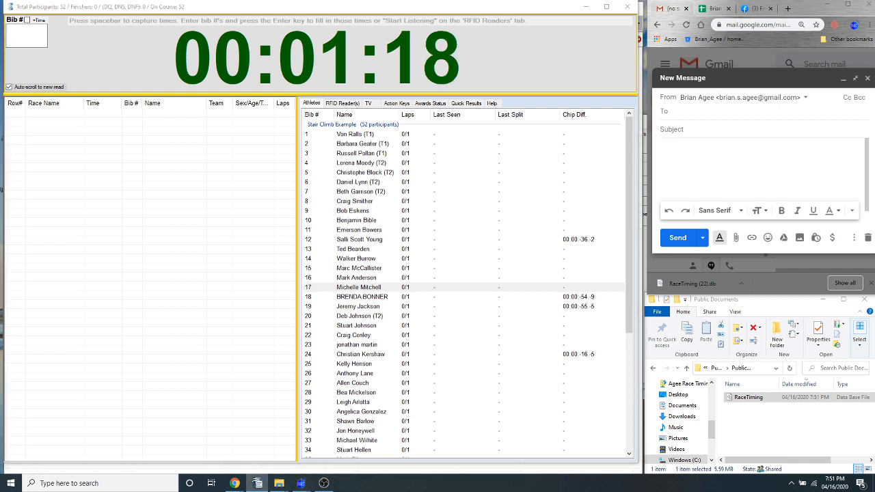
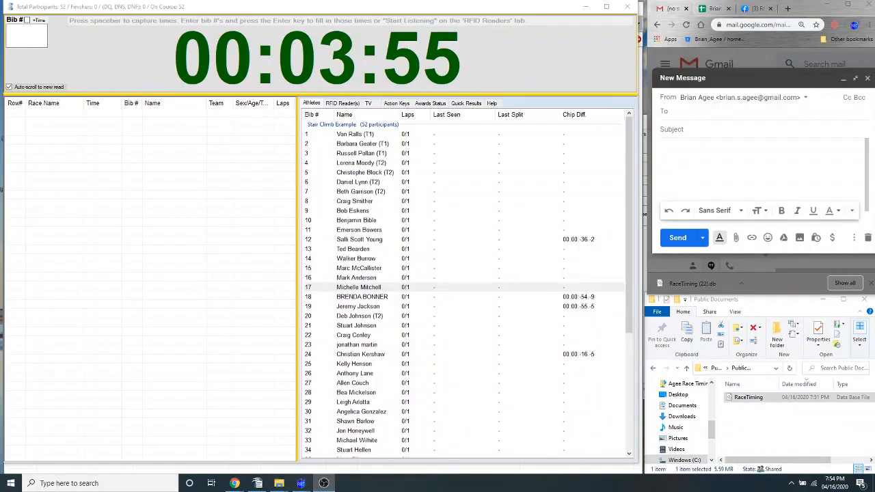
View the available function key actions, and check the computer's current date and time including seconds
click(395, 104)
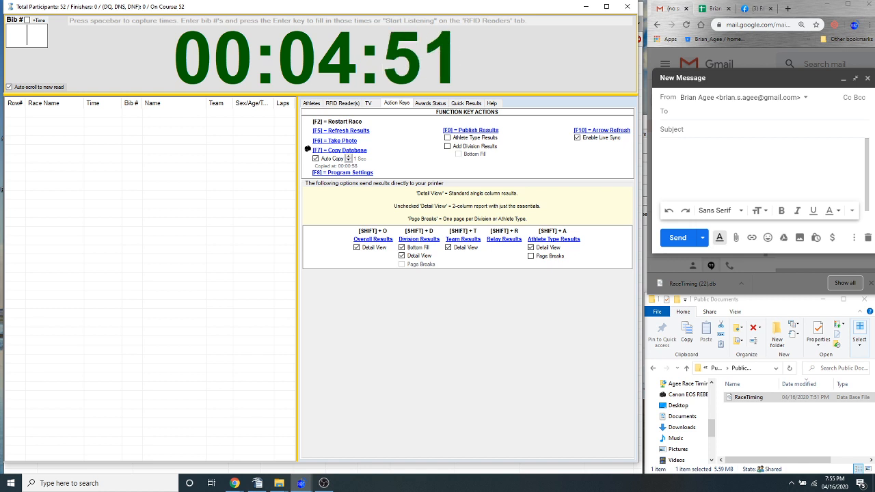
key(alt+Tab)
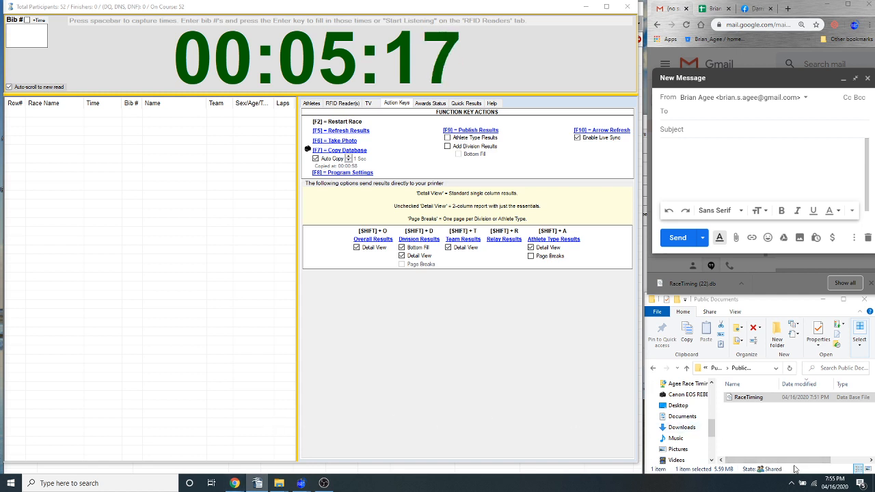
click(833, 484)
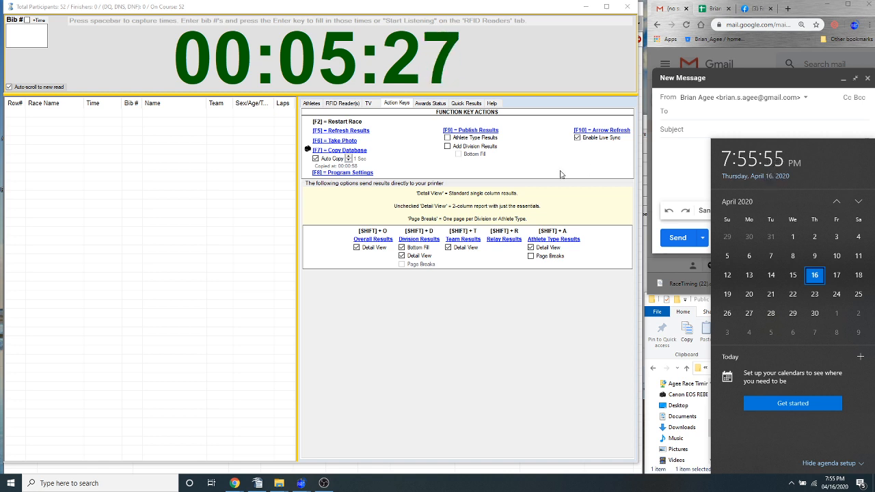
click(685, 160)
click(207, 219)
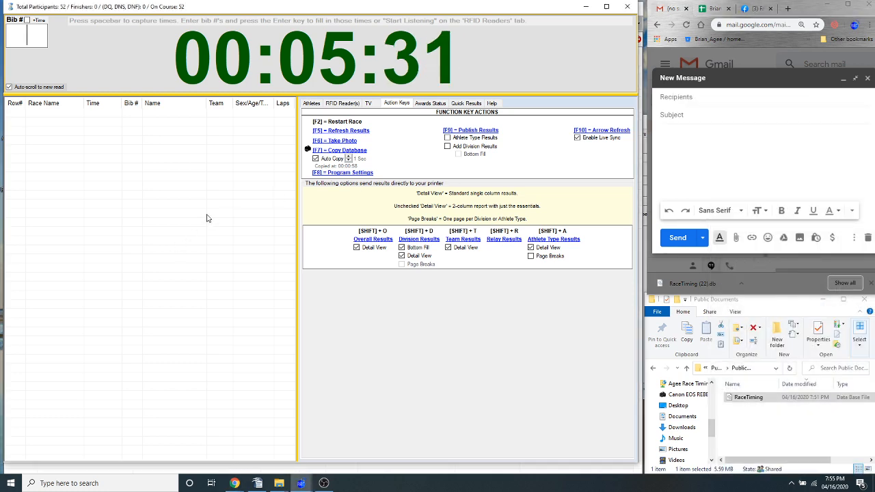
Open Notepad and write the heading line "Bib # | Date Time Stamp" in a blank note
key(super+r)
text(notepad)
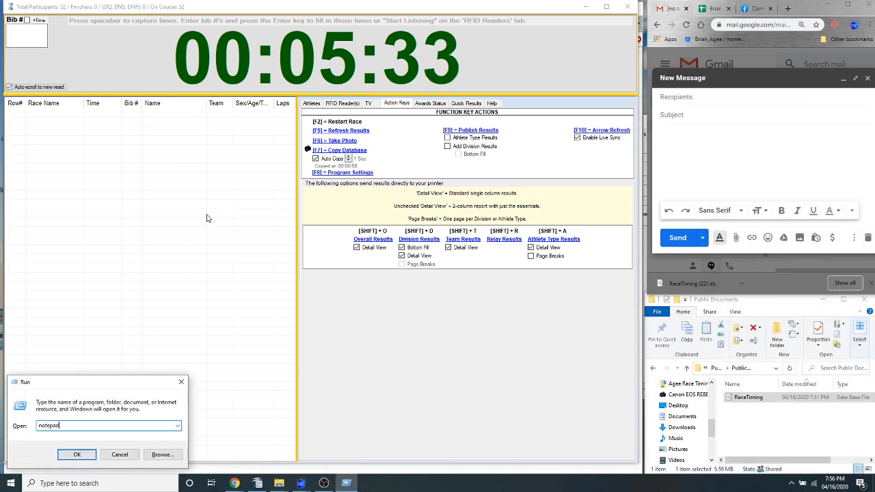
key(Return)
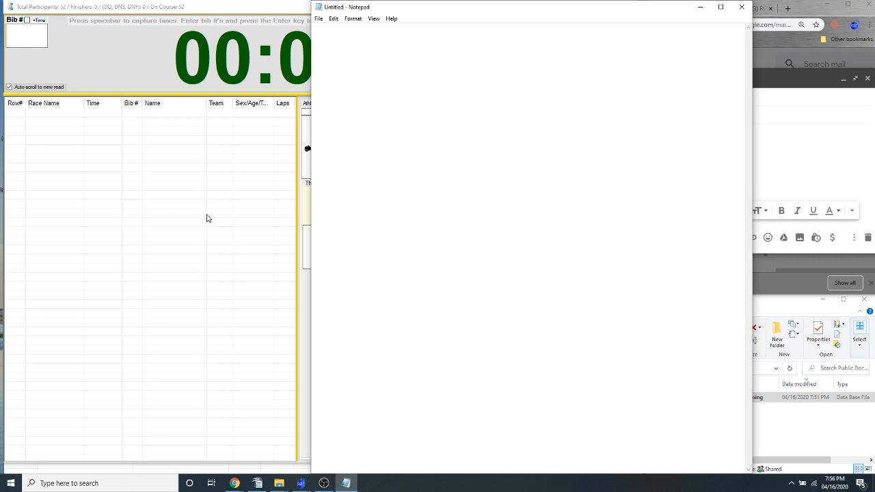
text(Bib # | Date Time S)
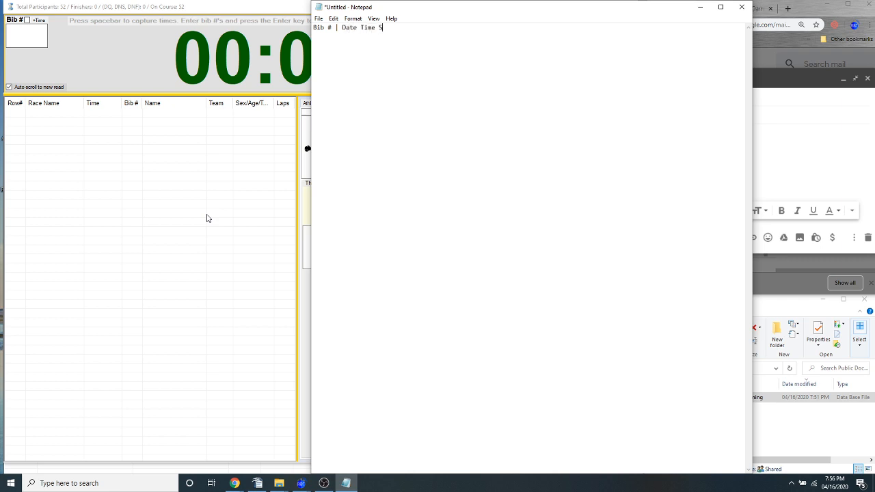
text(tamp)
key(Return)
Add the sample chip read "12 (4/16/2020 07:51:12....)" below the heading
text(12 (4/16/201)
key(BackSpace)
text(20 07:51:12....))
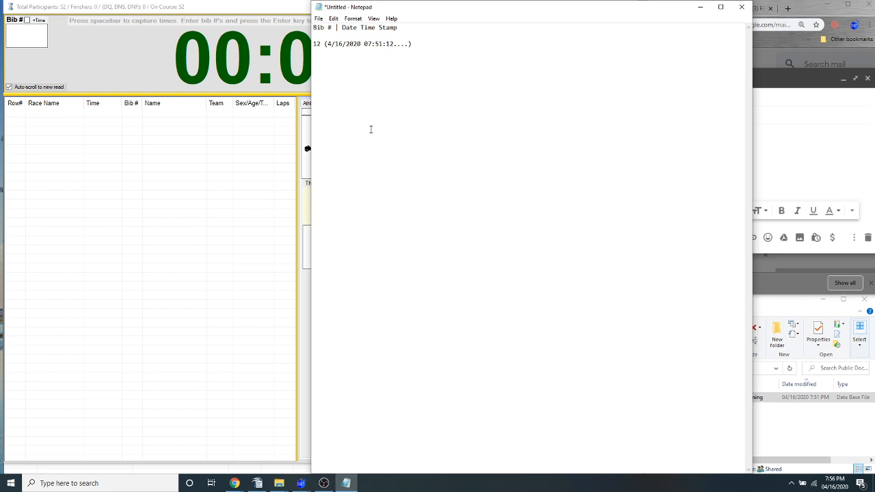
Highlight the sample read's time stamp and its parts, and compare them with the computer's clock
drag(413, 44, 312, 43)
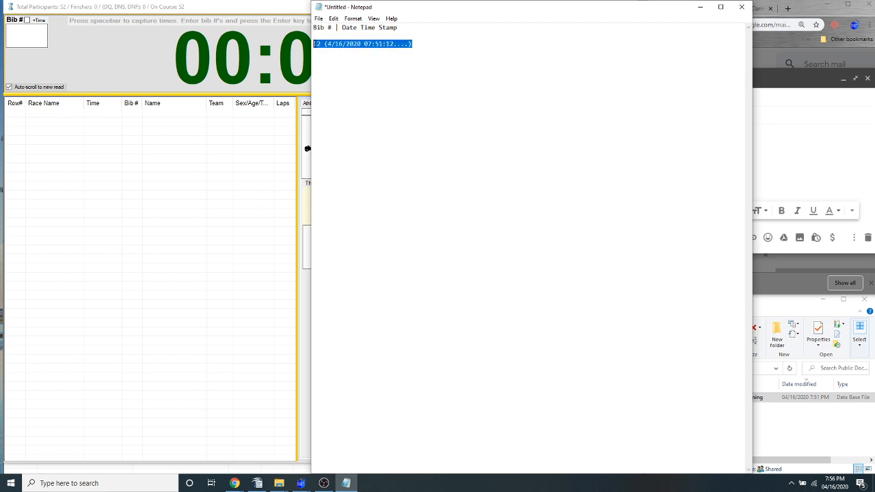
drag(413, 44, 315, 45)
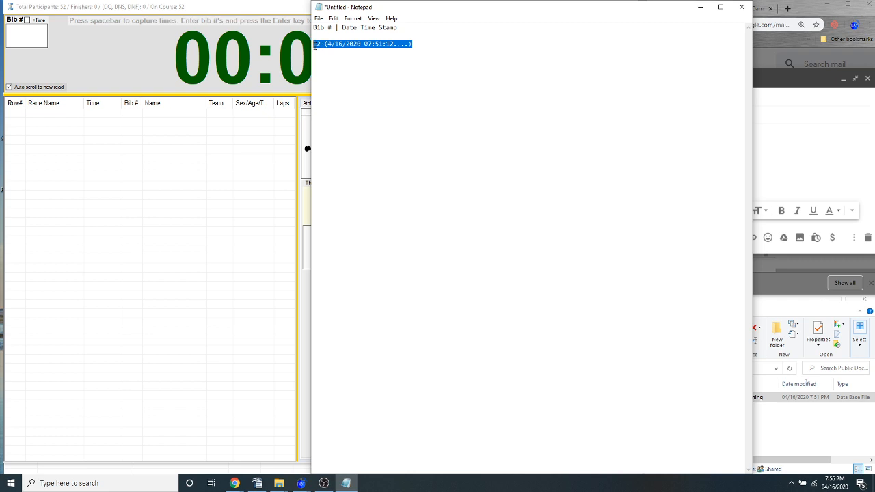
click(361, 56)
click(834, 483)
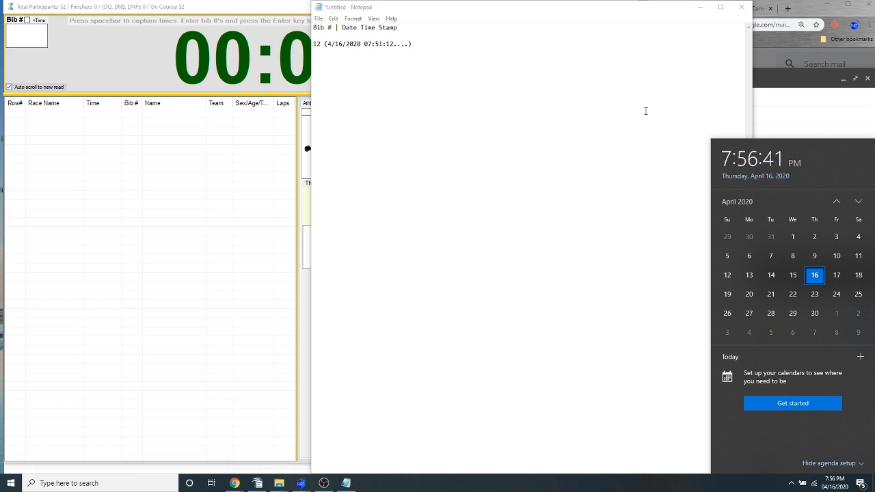
click(381, 44)
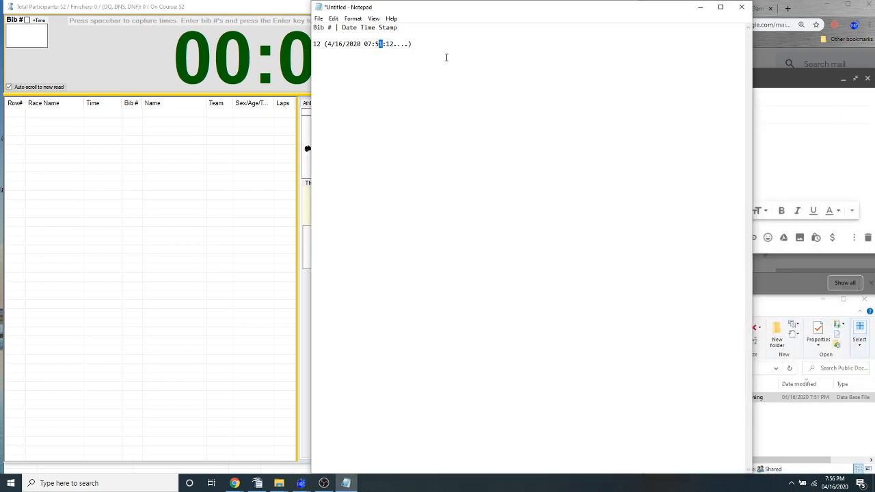
key(ctrl+a)
click(385, 59)
drag(417, 43, 392, 43)
click(837, 481)
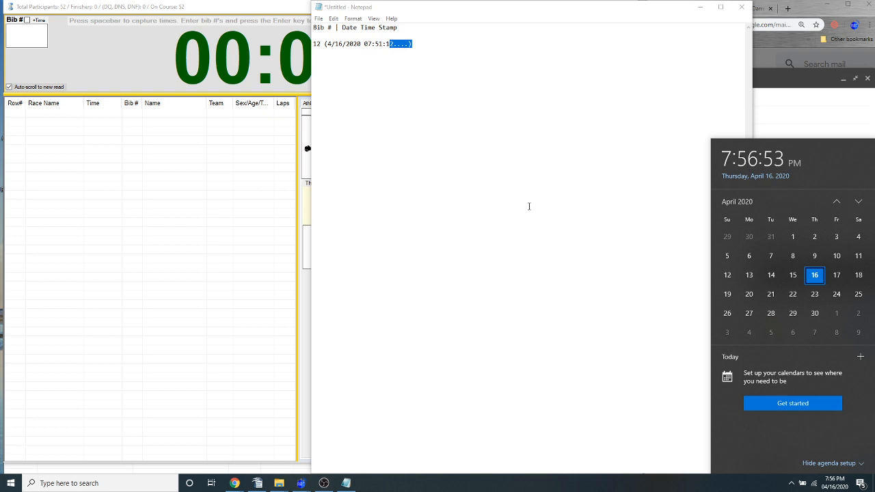
Open Control Panel's Date and Time internet time settings and synchronize the clock with time.windows.com
click(99, 484)
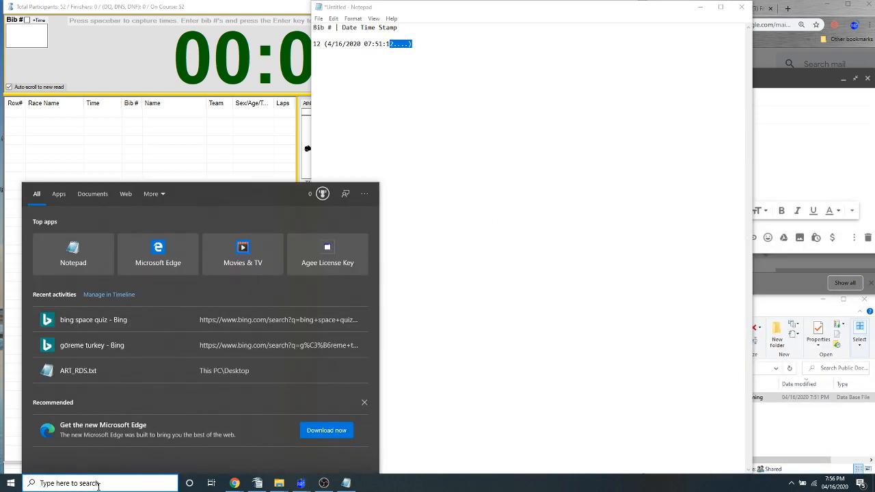
text(contro)
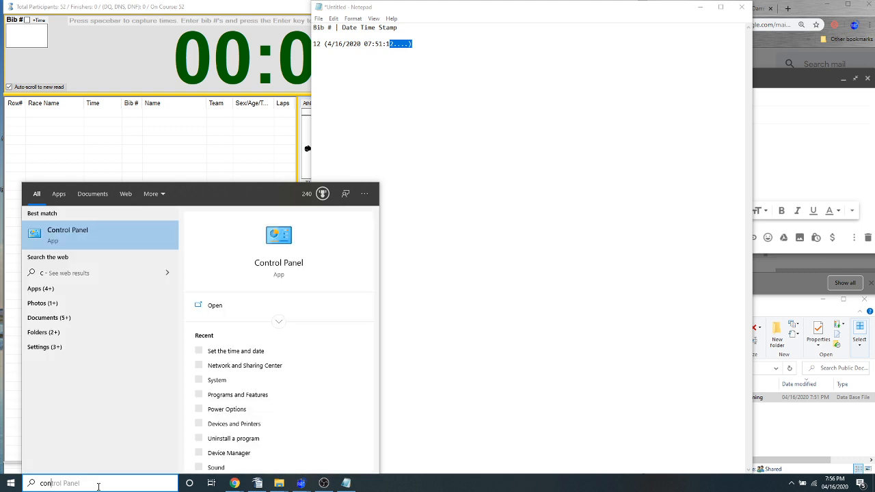
click(104, 239)
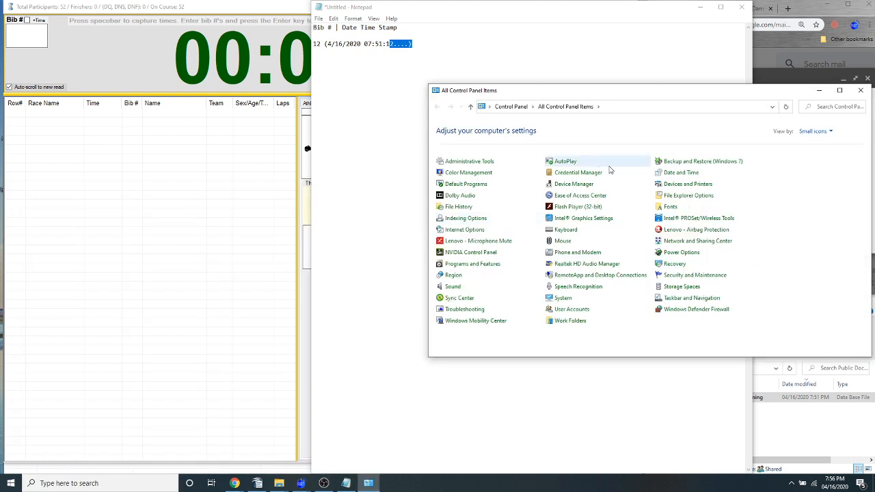
click(678, 173)
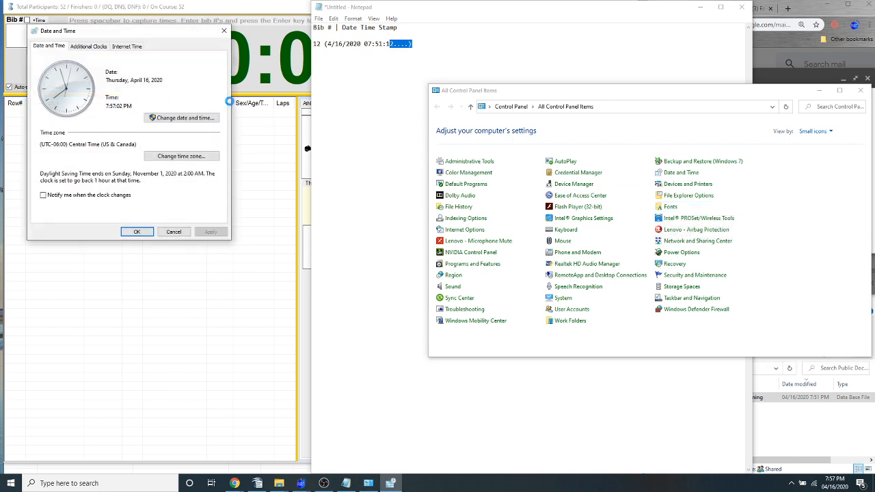
click(128, 47)
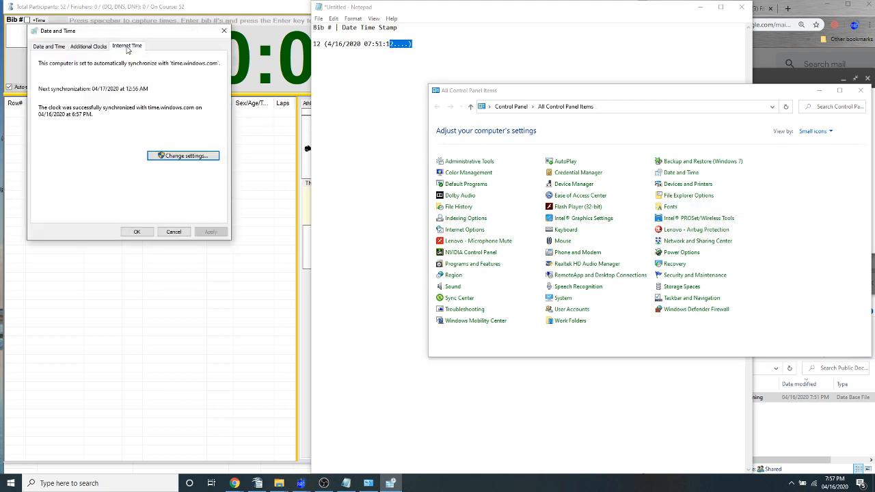
click(183, 156)
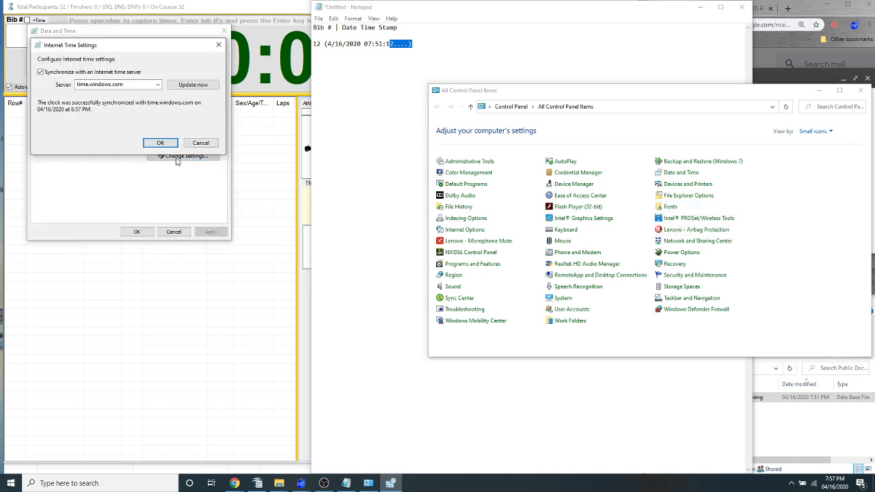
click(194, 85)
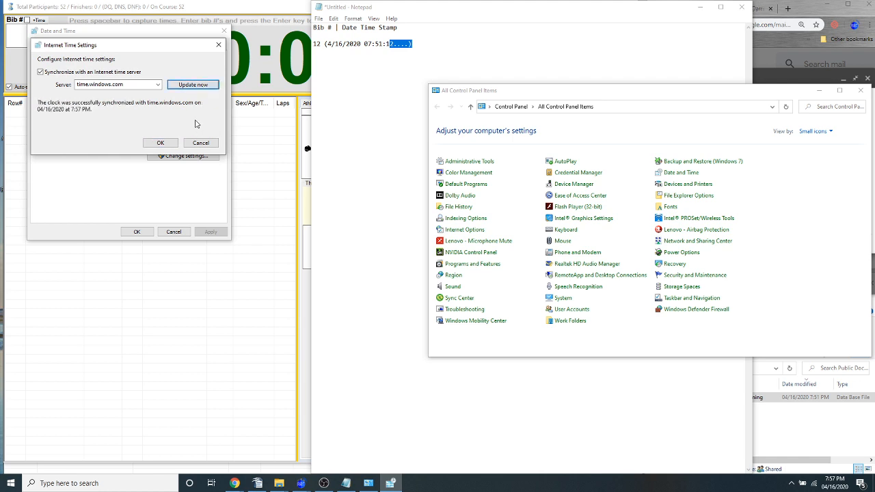
Review the available internet time servers, then close the date and time settings and Control Panel without changes
click(158, 85)
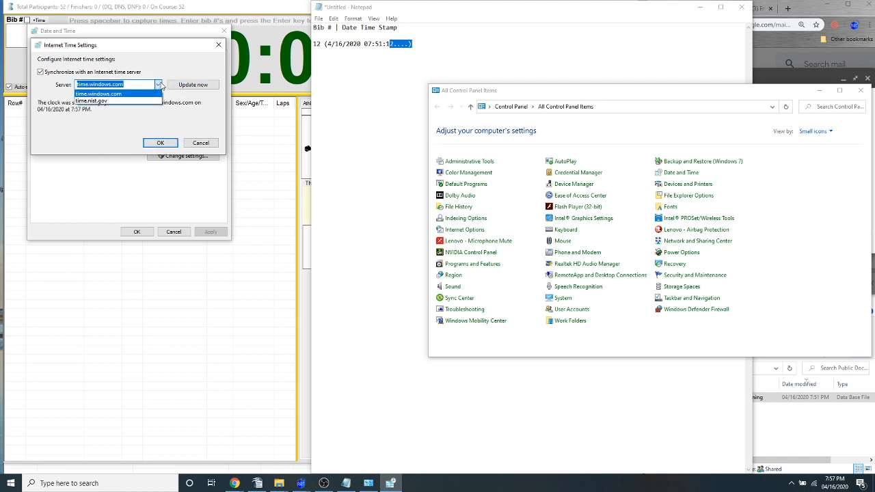
click(157, 93)
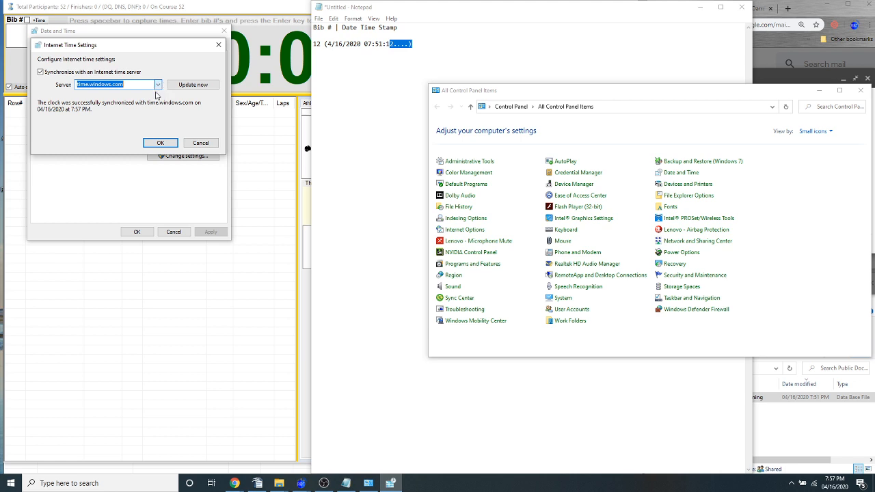
click(200, 144)
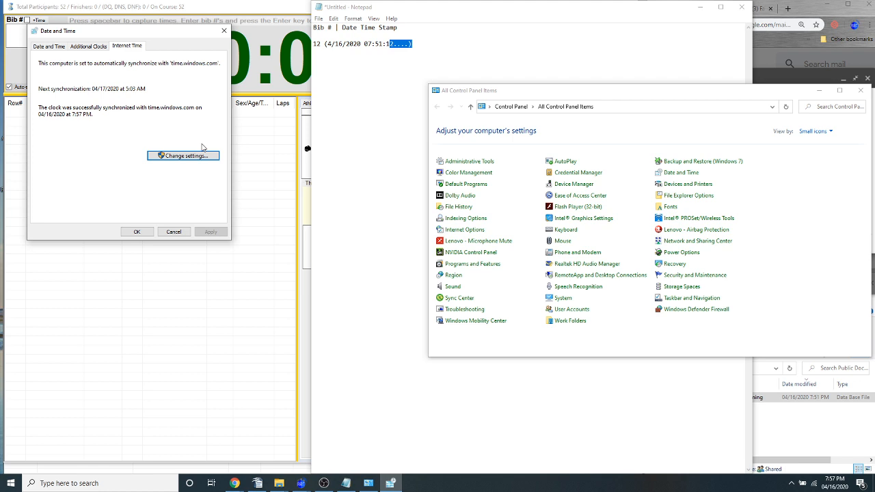
click(169, 235)
click(861, 90)
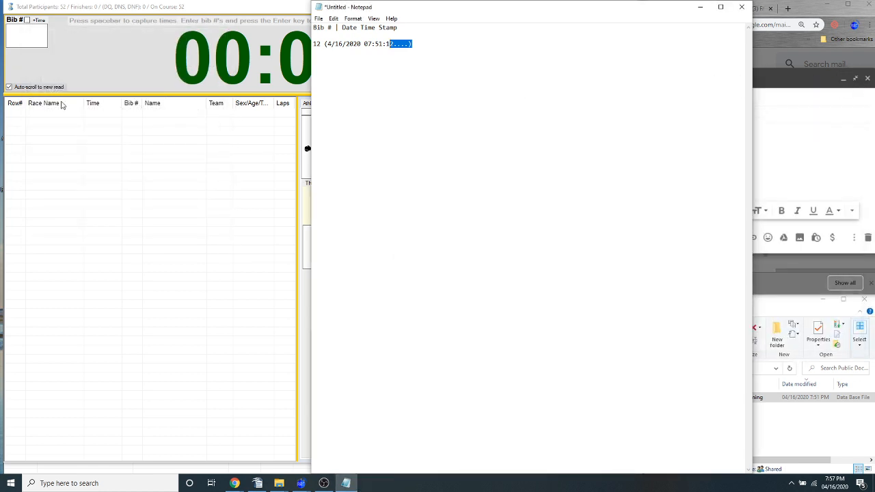
Close the Notepad note without saving, and close the race timing window to return to the race's athlete list
click(257, 484)
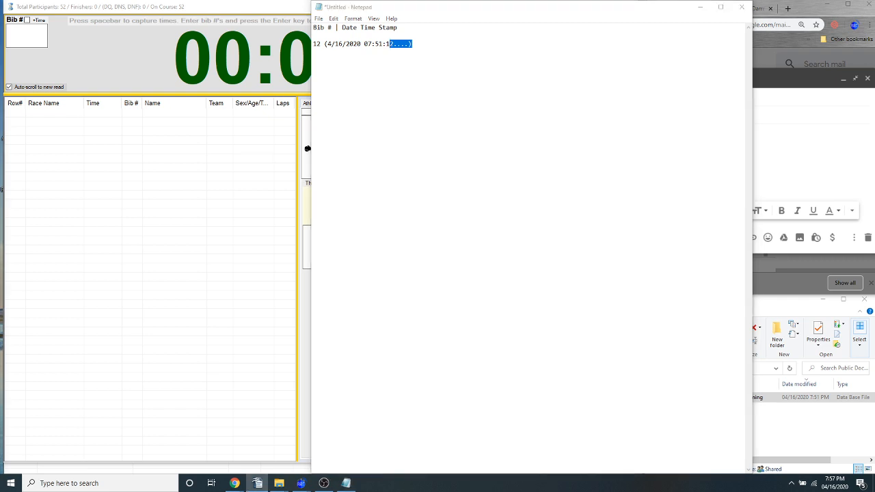
click(742, 7)
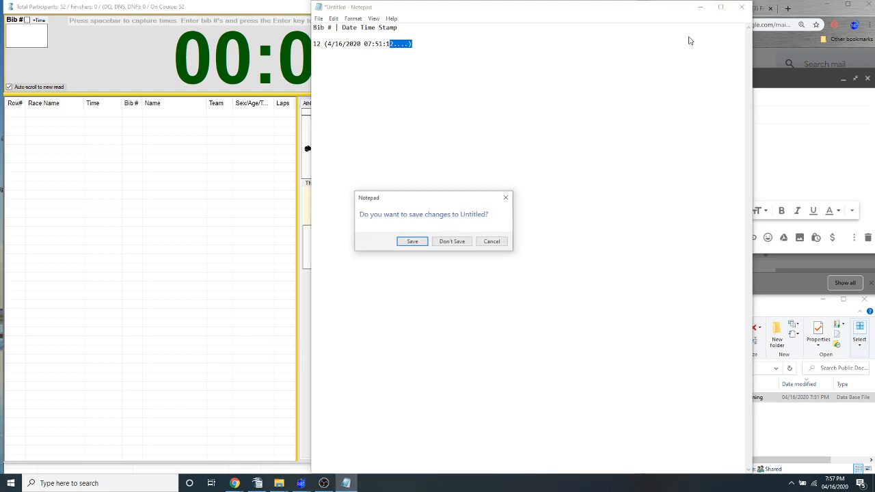
click(451, 241)
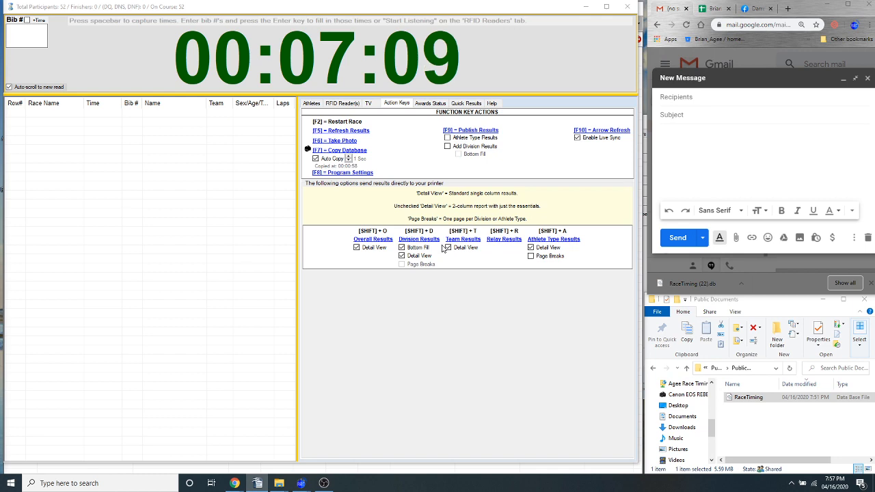
click(620, 8)
click(473, 277)
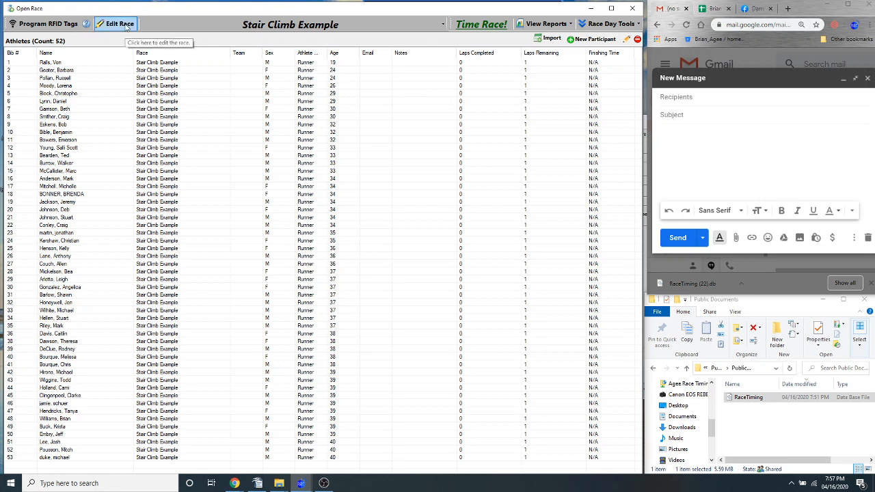
click(385, 111)
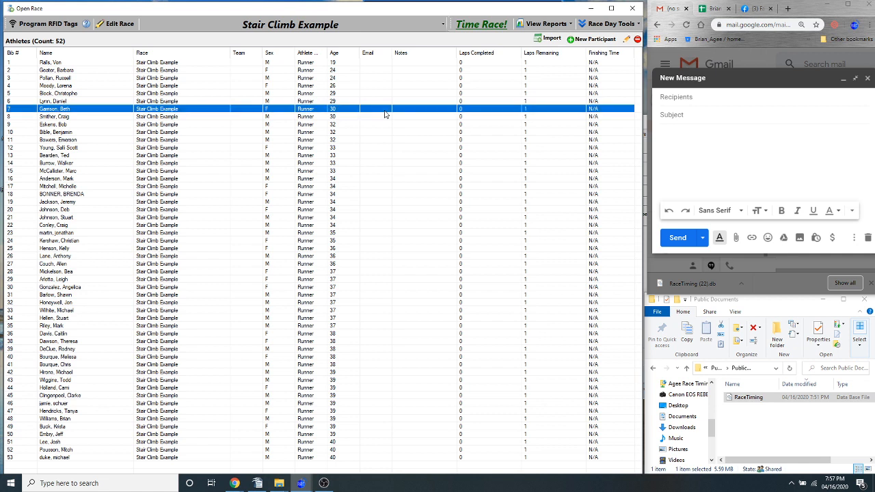
right_click(385, 114)
click(193, 104)
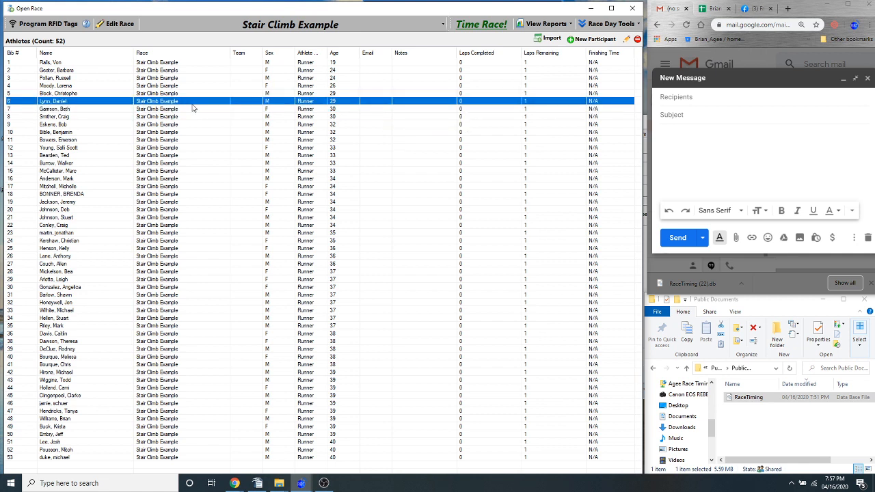
Open the Stair Climb Example race for editing and set its number of laps to 4
click(115, 23)
click(280, 127)
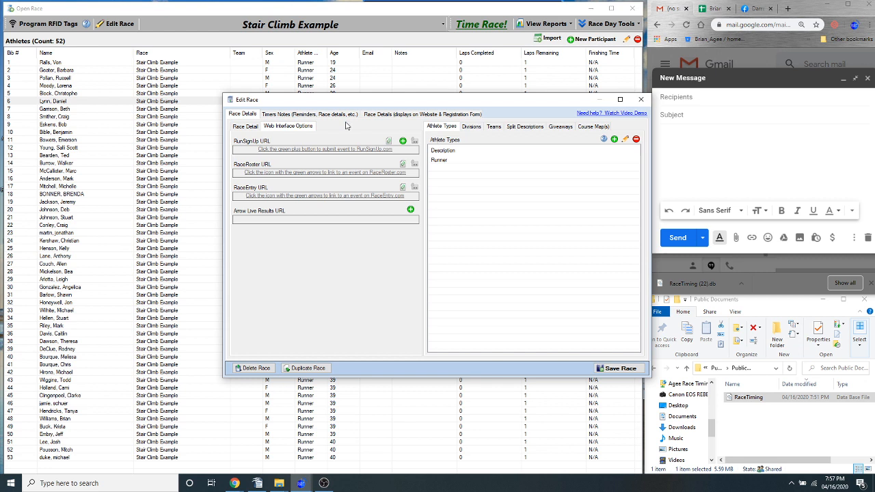
click(252, 127)
click(404, 187)
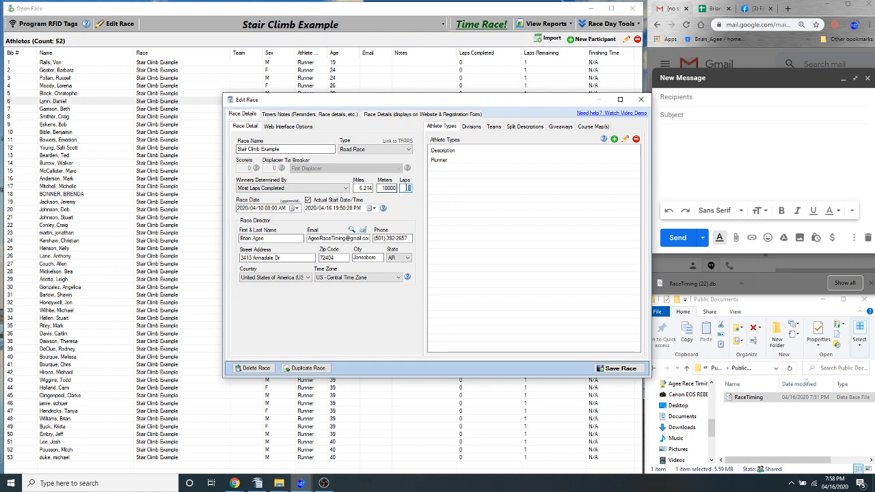
text(4)
Open the race's split descriptions and rename the second split as 1/2 Split
click(523, 127)
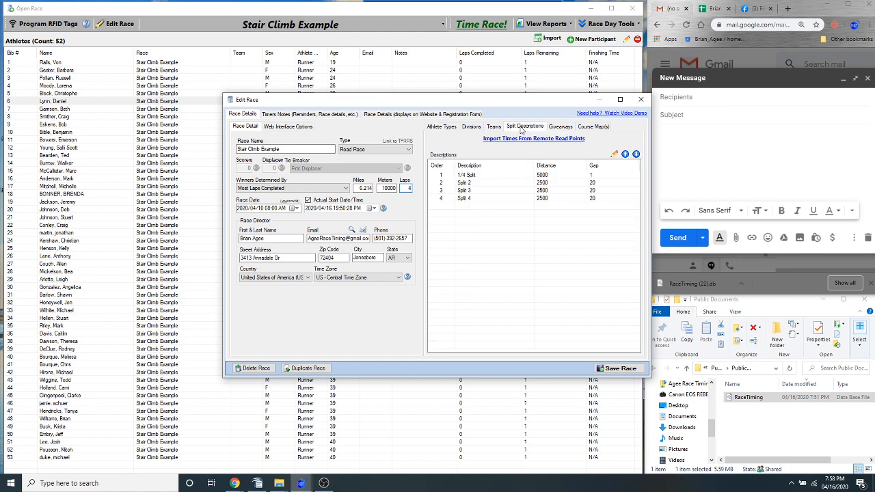
double_click(470, 178)
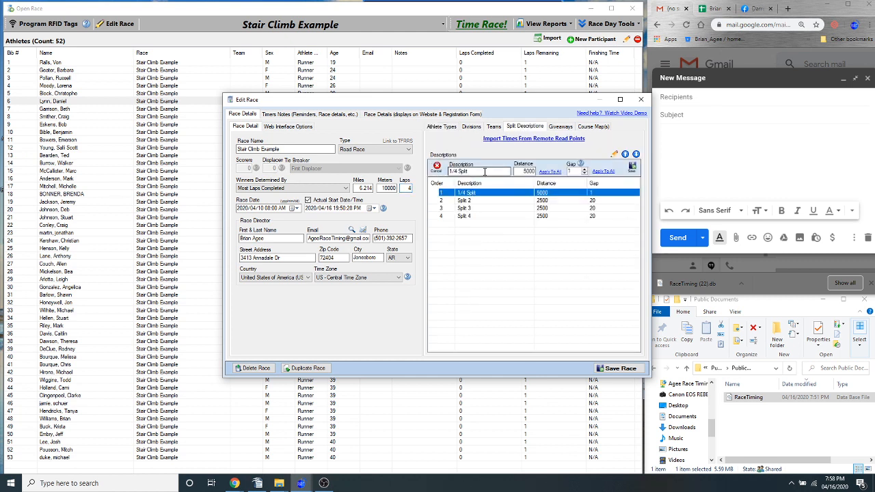
click(610, 174)
double_click(468, 178)
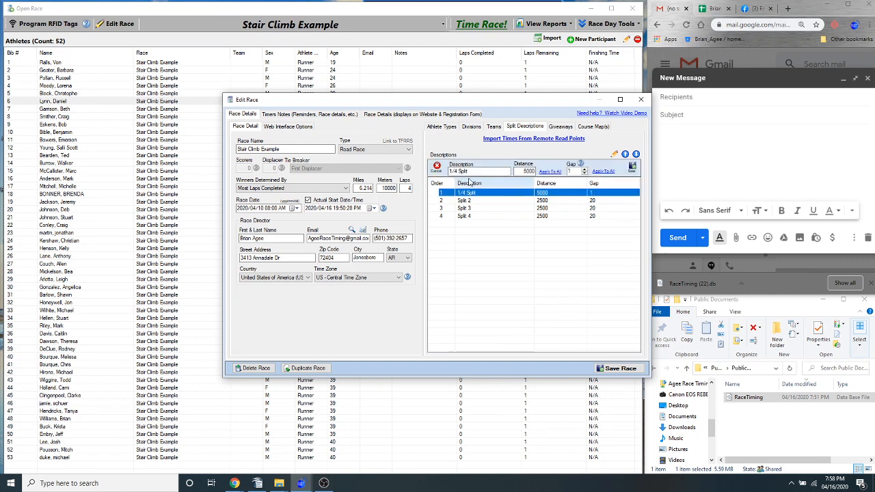
click(631, 170)
double_click(472, 183)
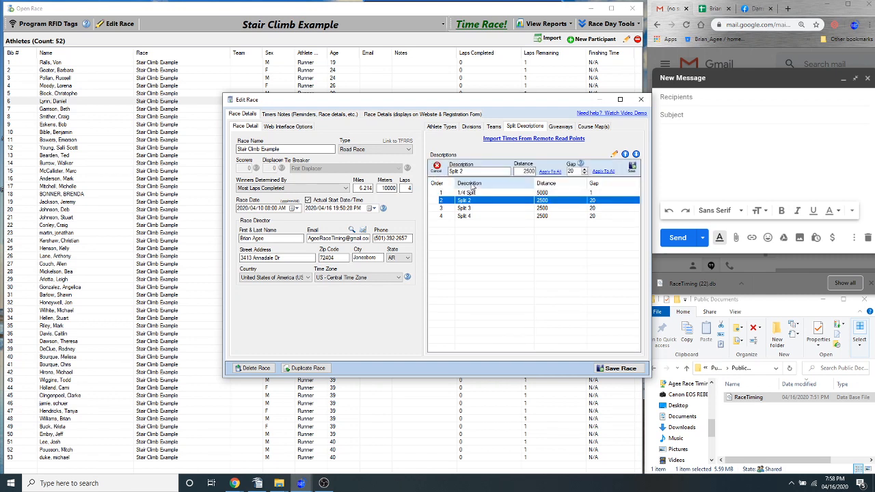
triple_click(472, 172)
text(1/2)
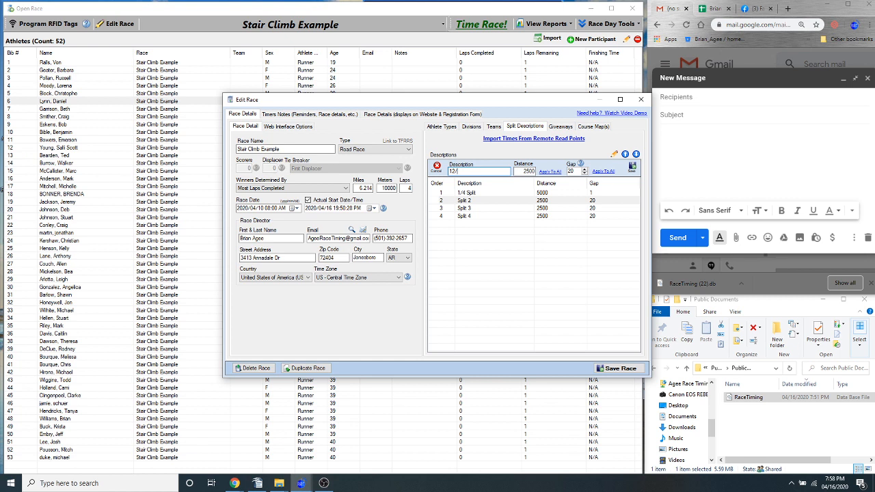
text( Split)
click(633, 167)
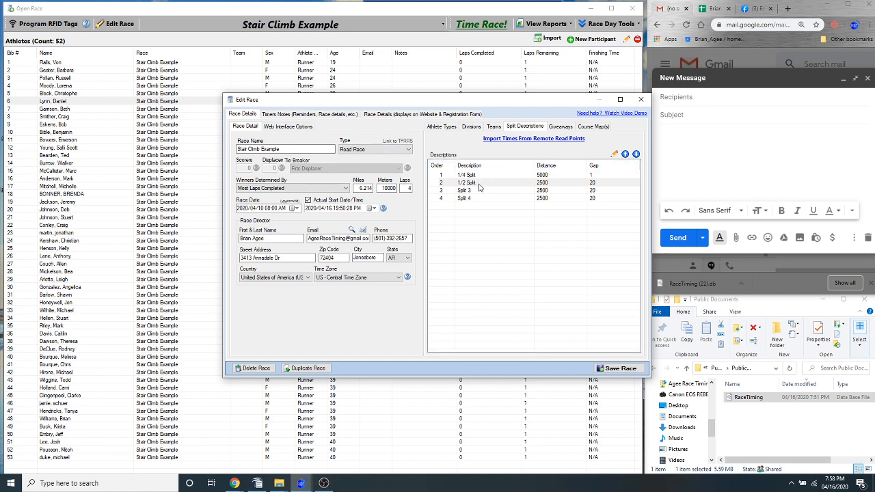
Rename the third split as 3/4 Split and save the description
double_click(470, 190)
drag(477, 173, 328, 171)
text(3)
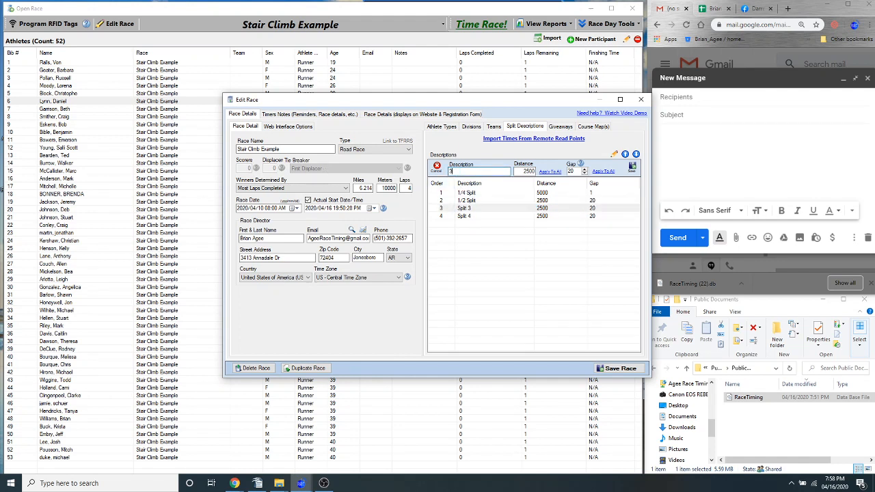
text(/4 Split)
click(633, 167)
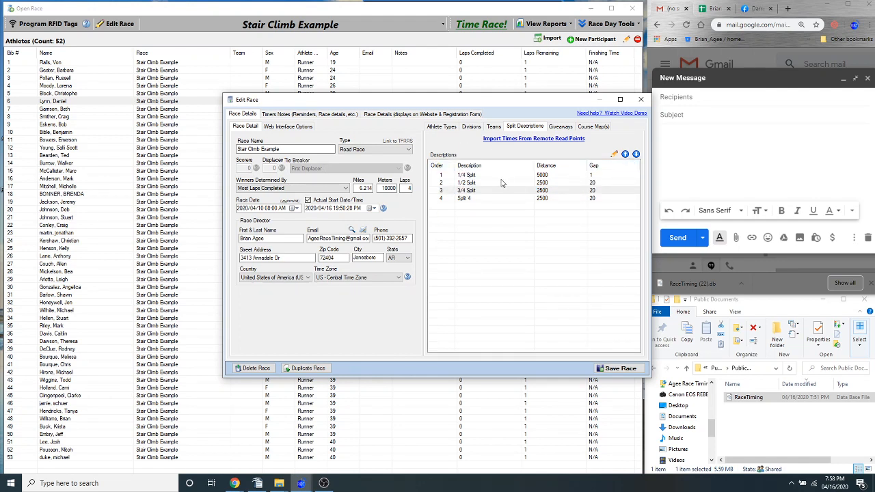
Rename the fourth split as Finish and save the description
double_click(472, 198)
drag(478, 171, 385, 171)
text(Fin)
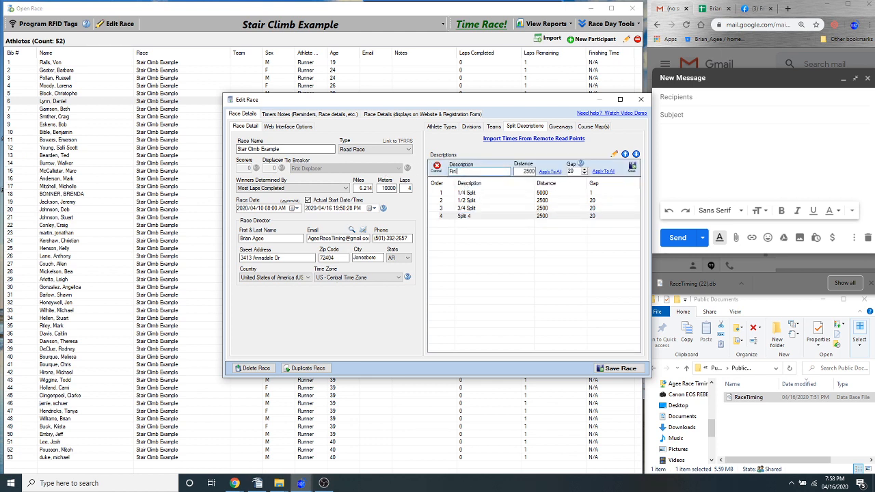
text(ish)
click(633, 167)
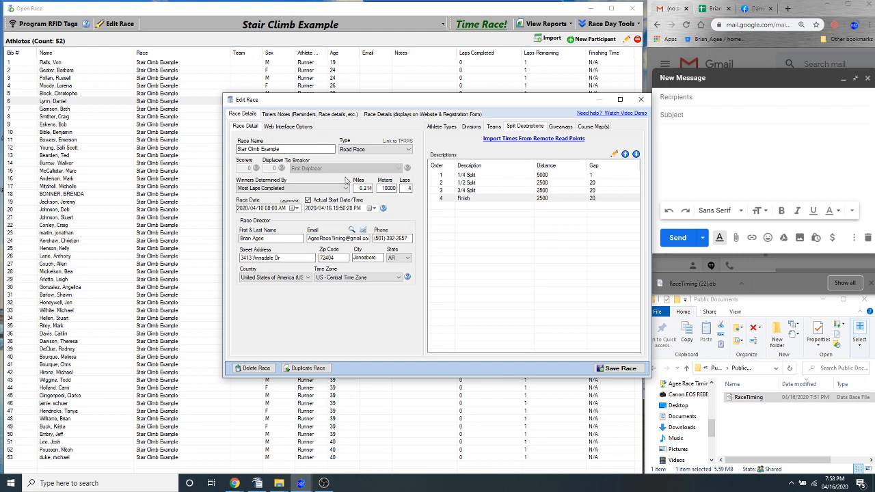
Create an Arrow Live Results URL for the race, logging in with the prefilled account
double_click(388, 188)
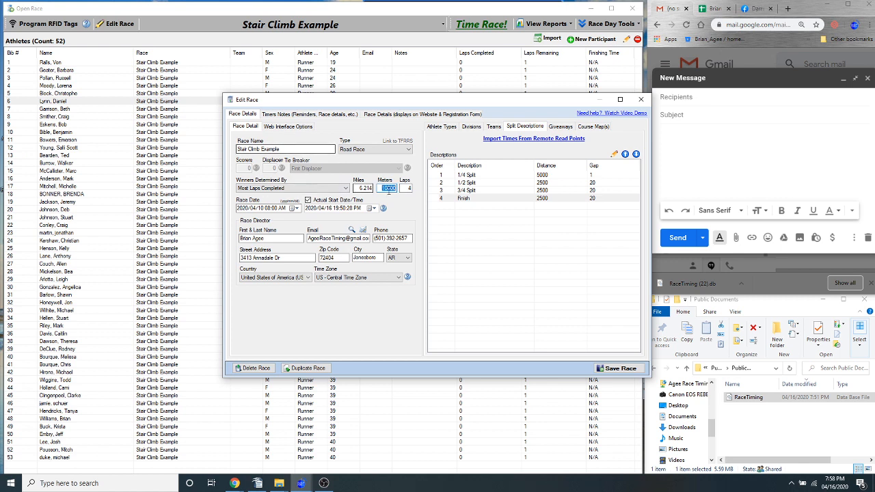
double_click(404, 188)
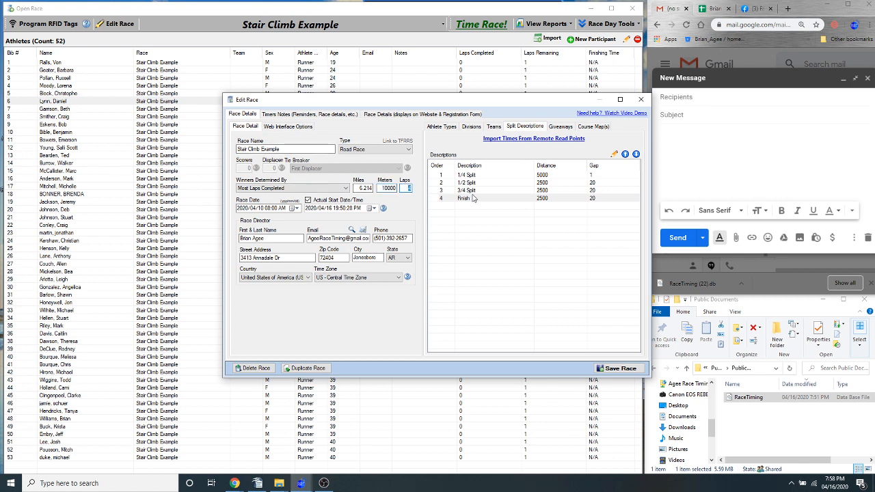
click(288, 126)
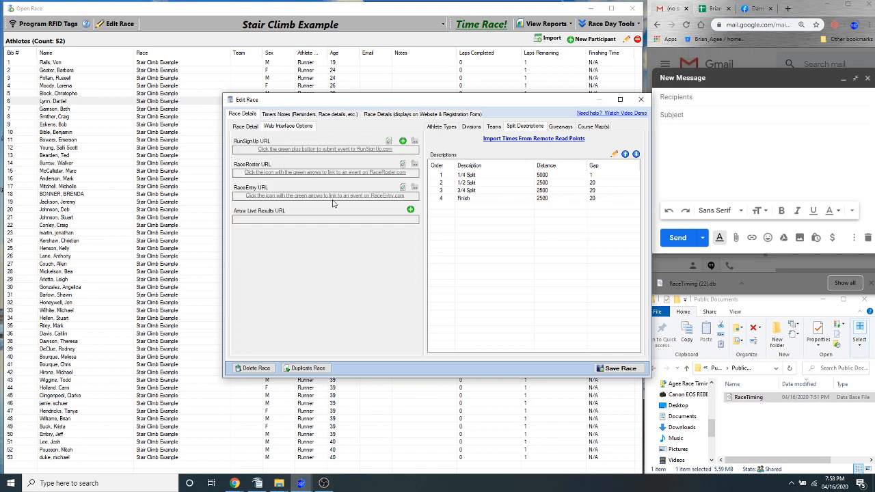
click(410, 210)
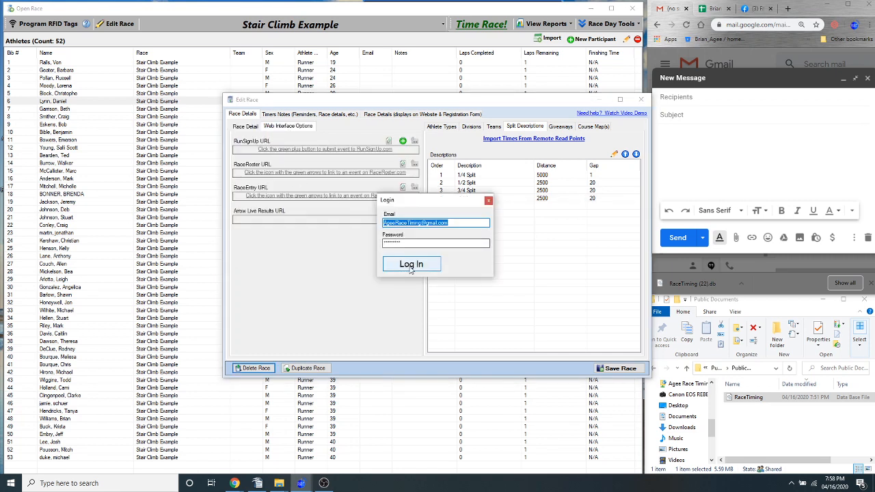
click(411, 266)
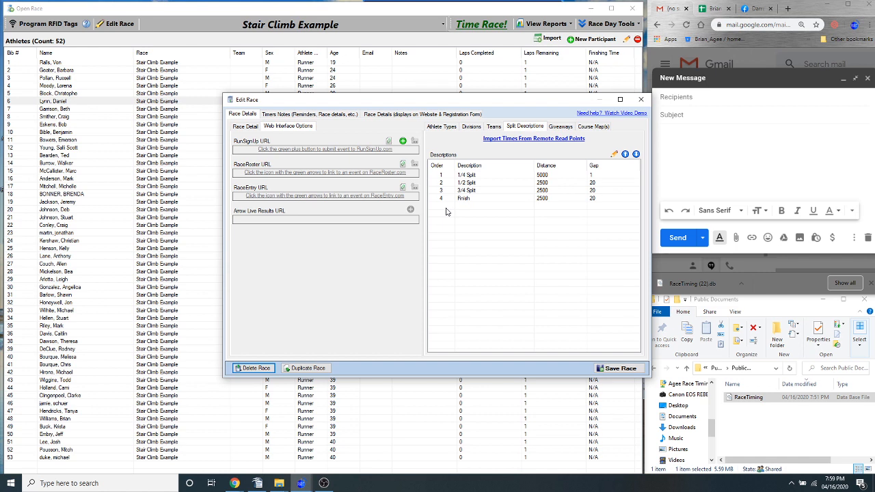
Try lap counts of 1 and 2 to compare the split list, and close the race editor without saving
click(257, 128)
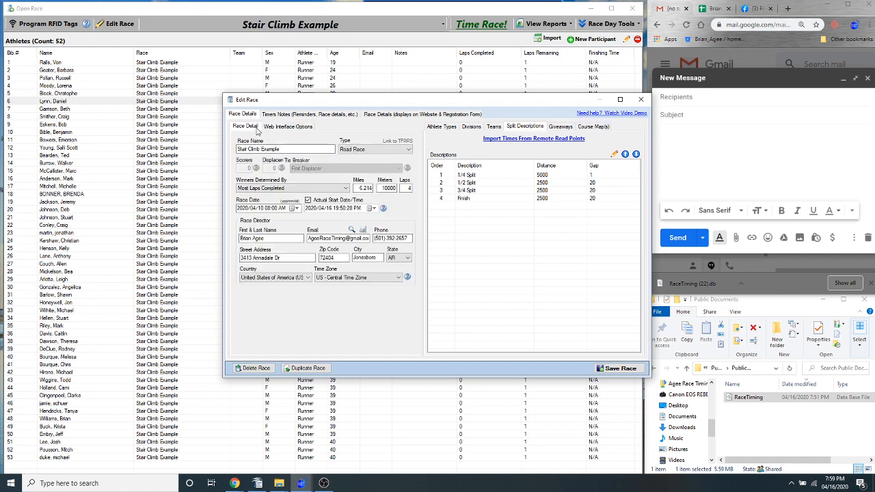
double_click(402, 189)
text(1)
drag(427, 101, 375, 101)
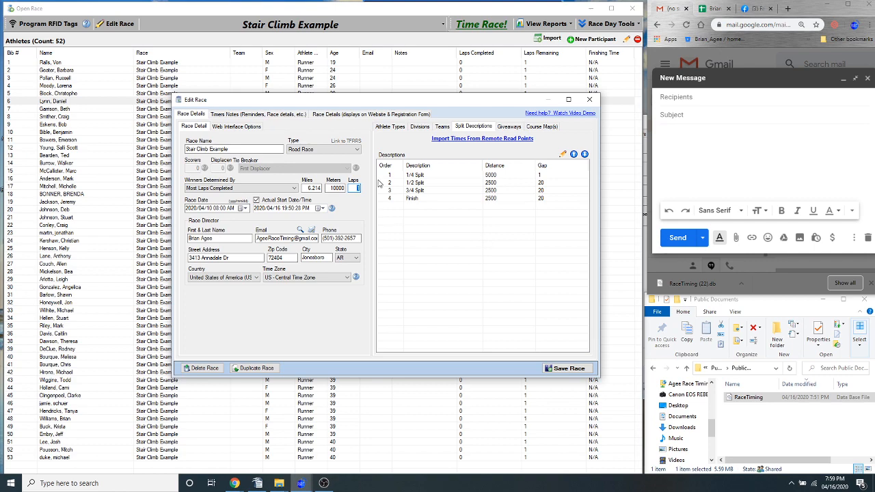
mouse_move(380, 100)
mouse_down()
mouse_move(400, 104)
mouse_move(381, 98)
mouse_up()
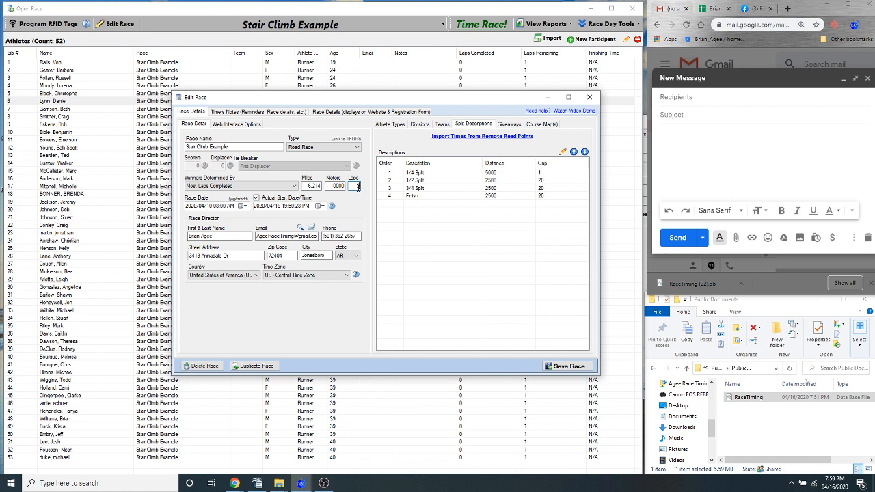
click(419, 180)
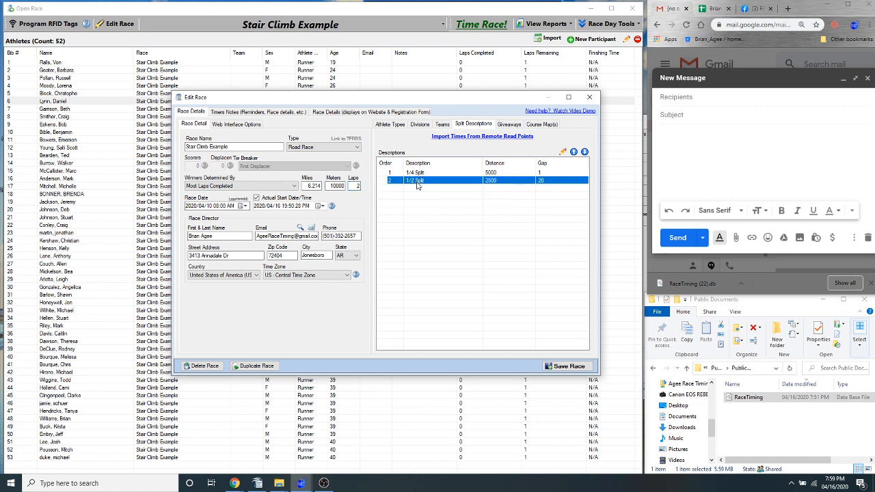
click(357, 186)
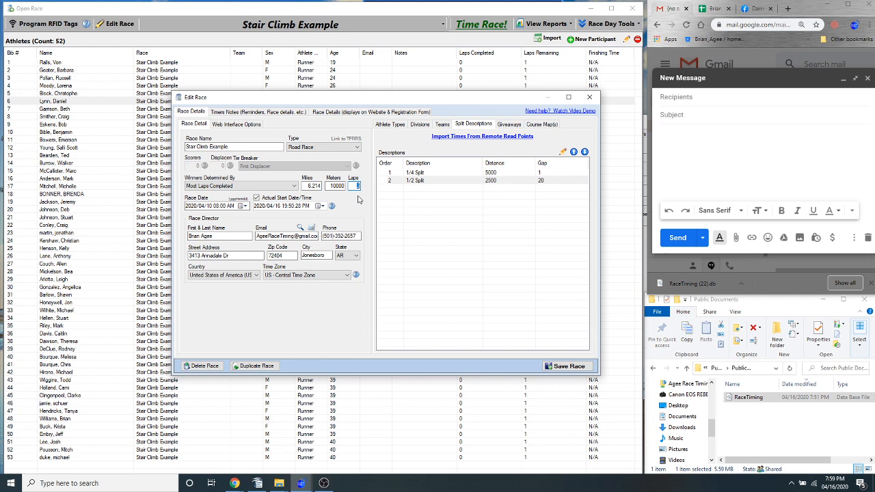
click(424, 176)
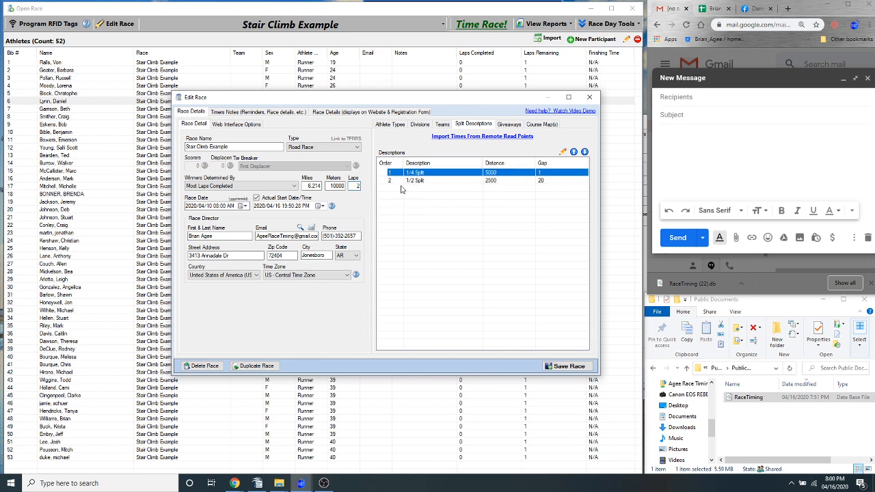
click(353, 186)
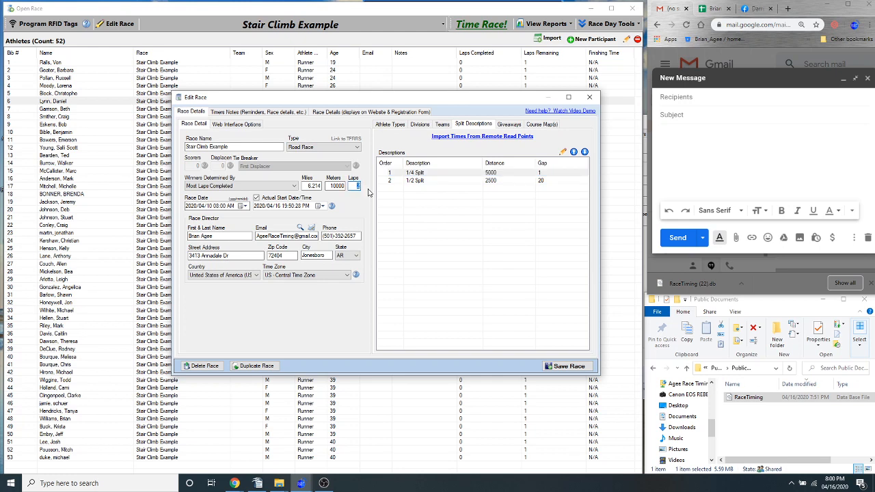
drag(420, 101, 388, 98)
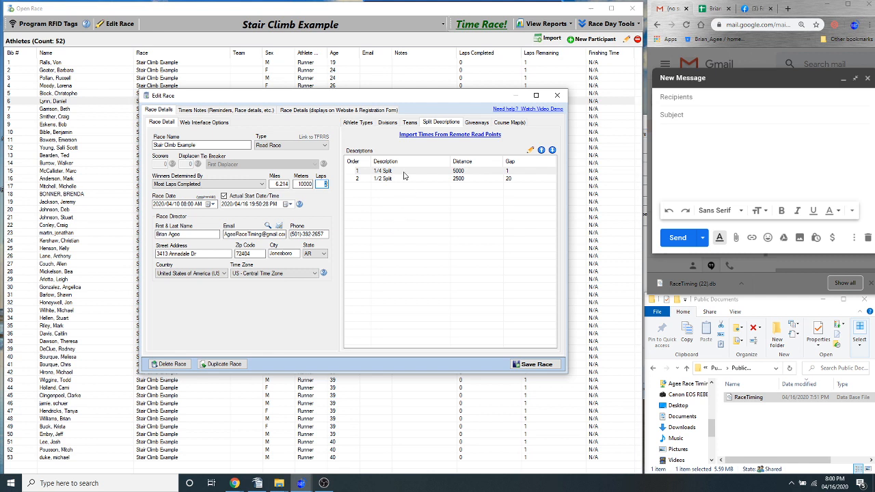
click(559, 98)
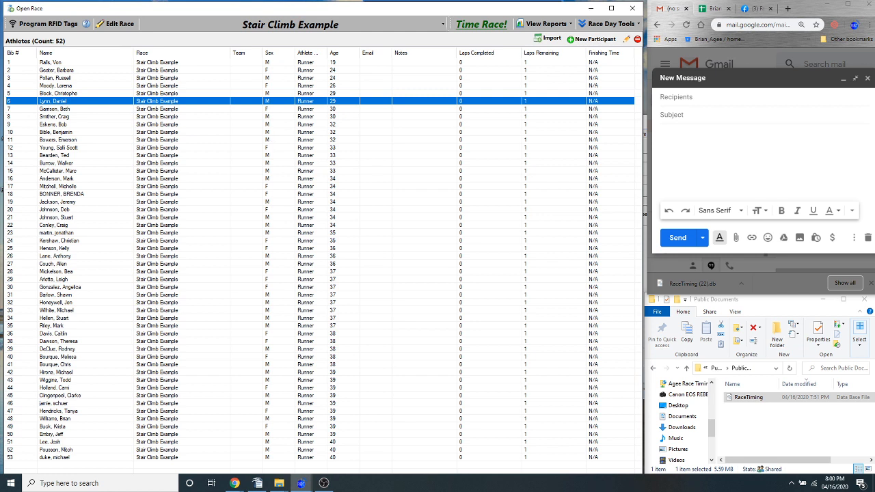
Open race timing for Stair Climb Example only and start listening to the RFID readers
key(alt+Tab)
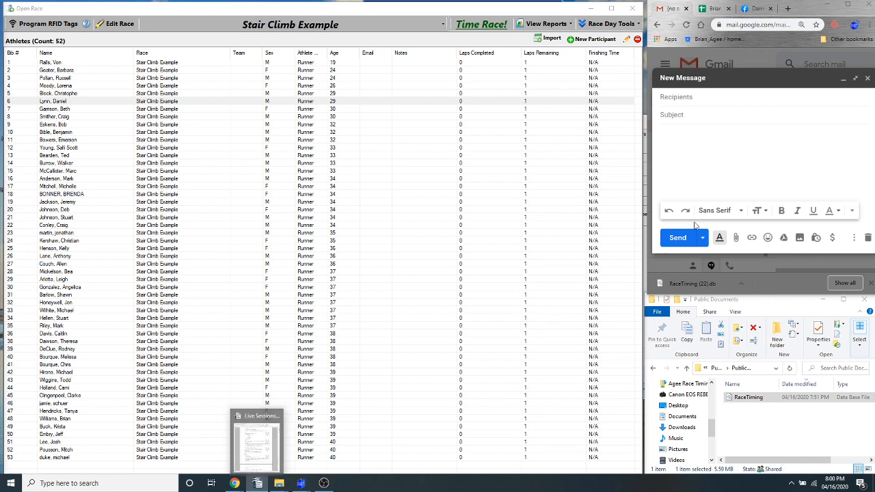
click(709, 162)
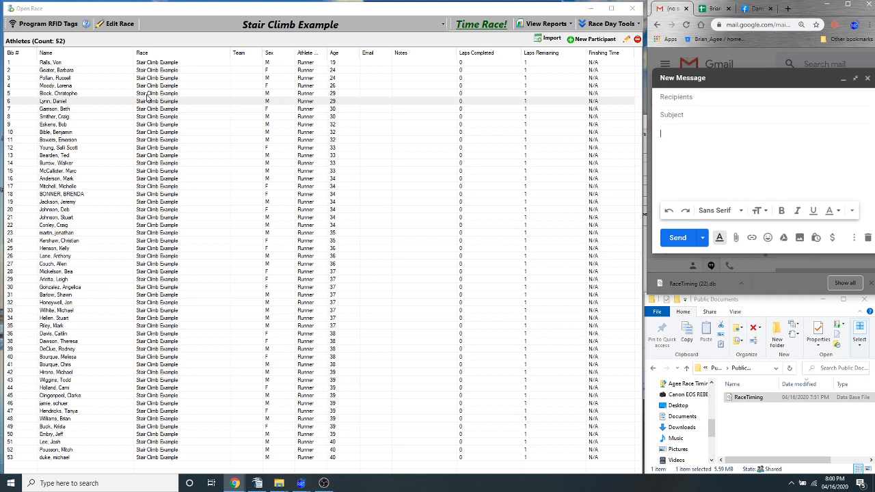
click(475, 27)
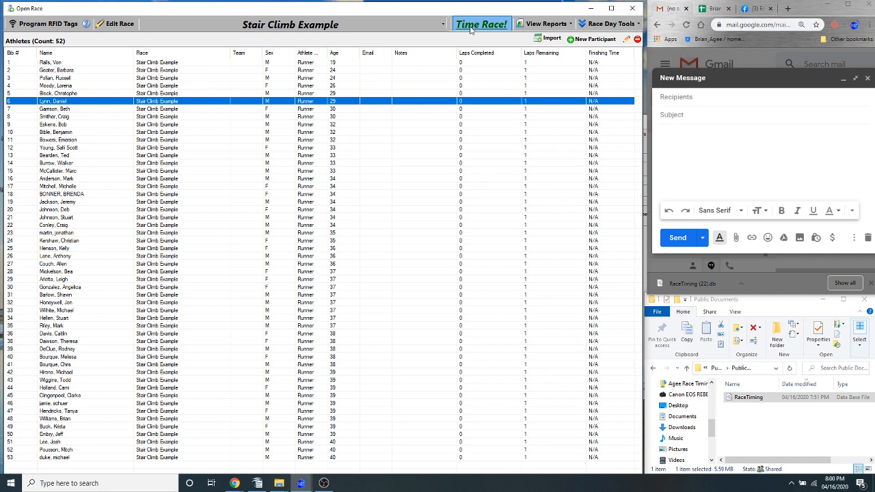
click(471, 28)
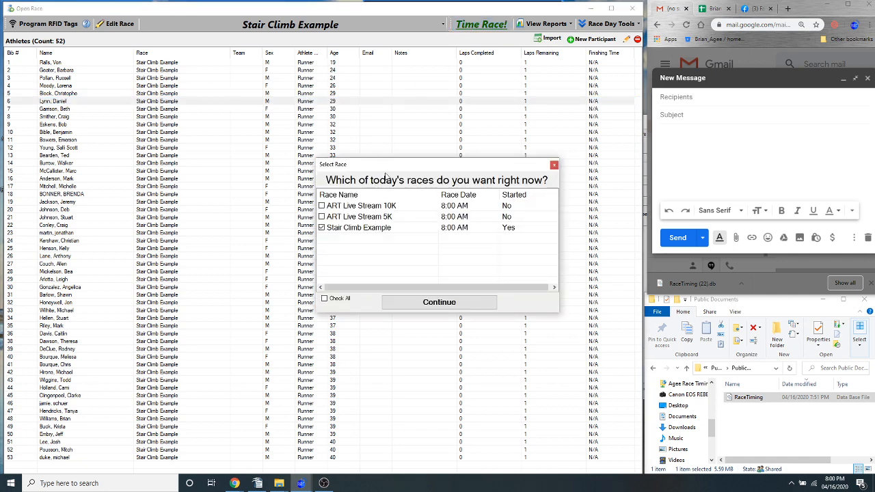
click(413, 305)
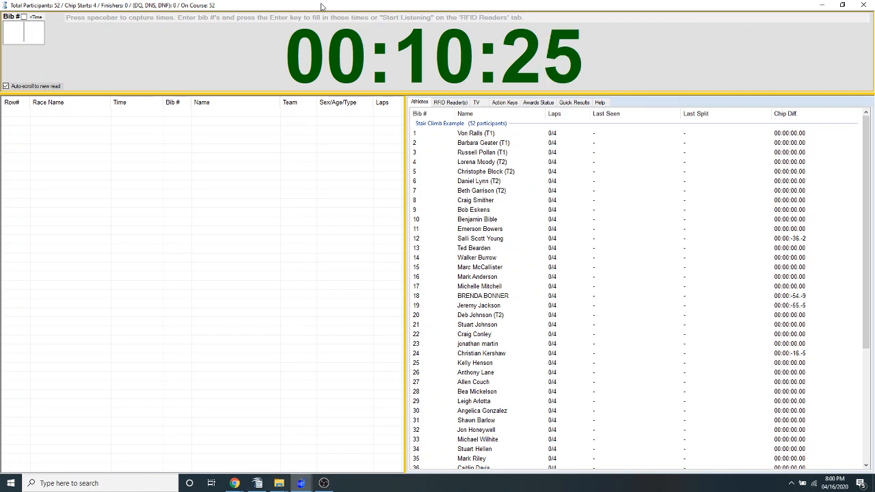
click(449, 104)
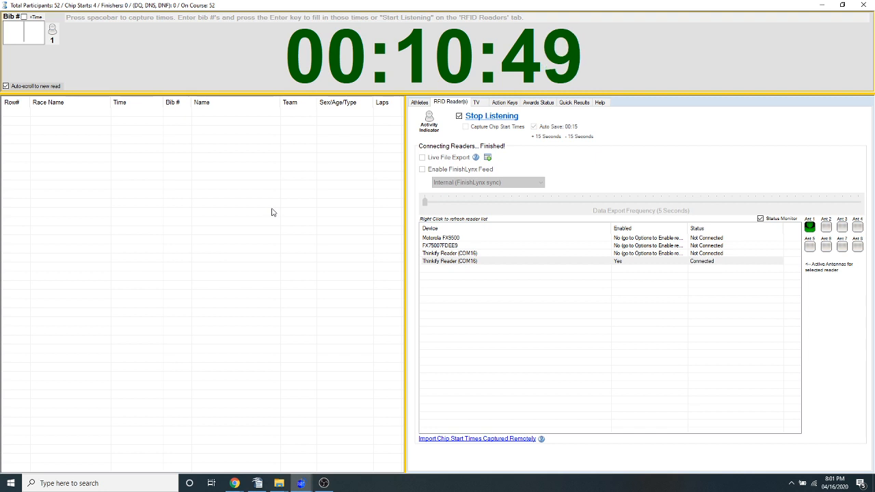
Set the race clock's hours to 13 and save the adjusted time
click(424, 58)
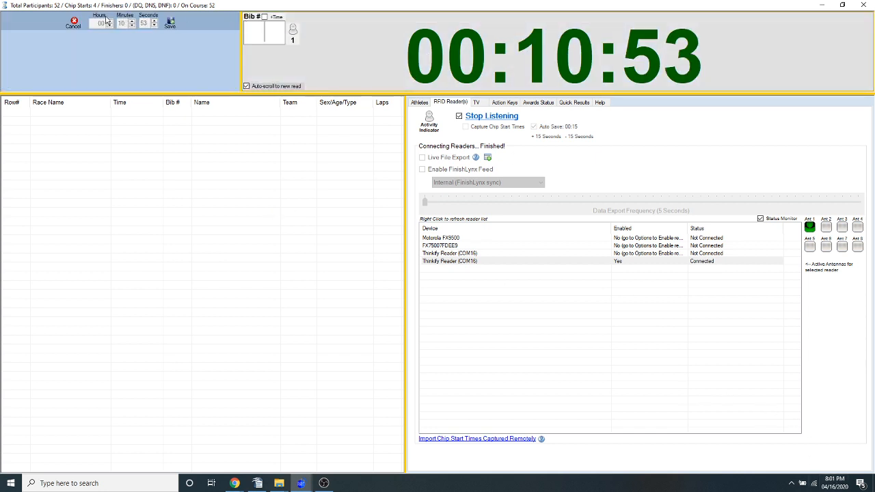
click(111, 24)
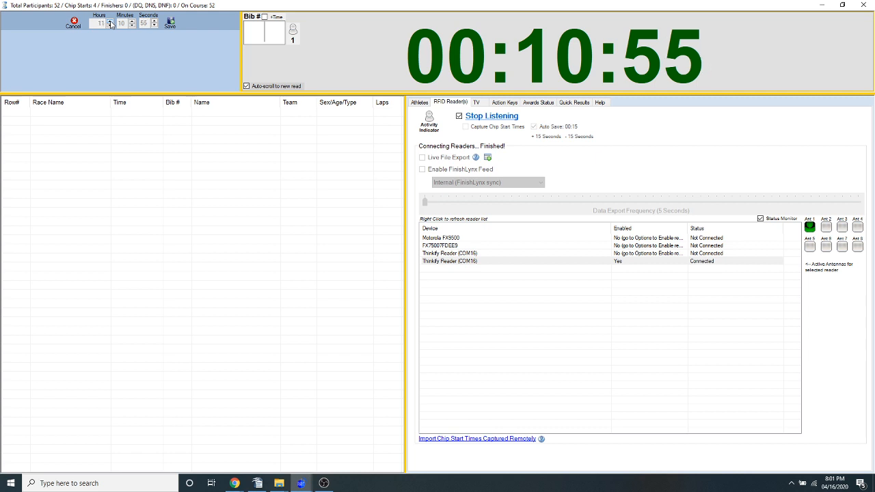
click(170, 24)
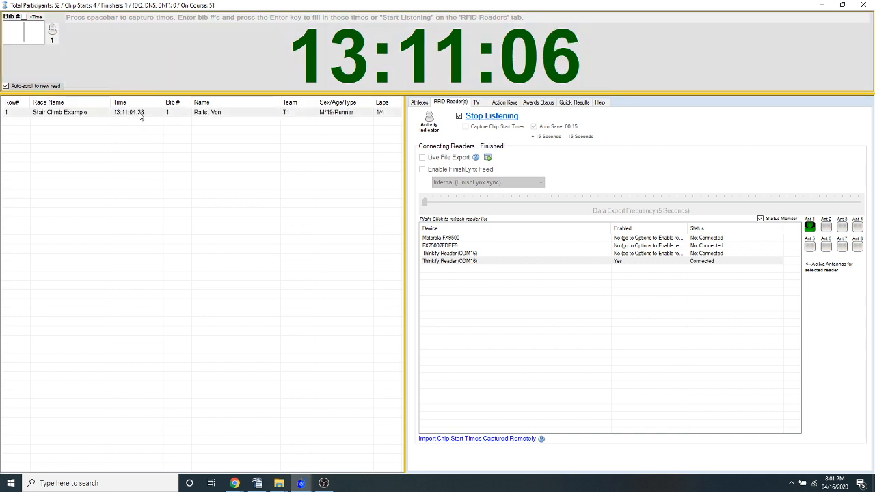
Set bib 1's recorded time to 1 hour, 08 minutes and 23 seconds, and save the read
double_click(141, 114)
key(Tab)
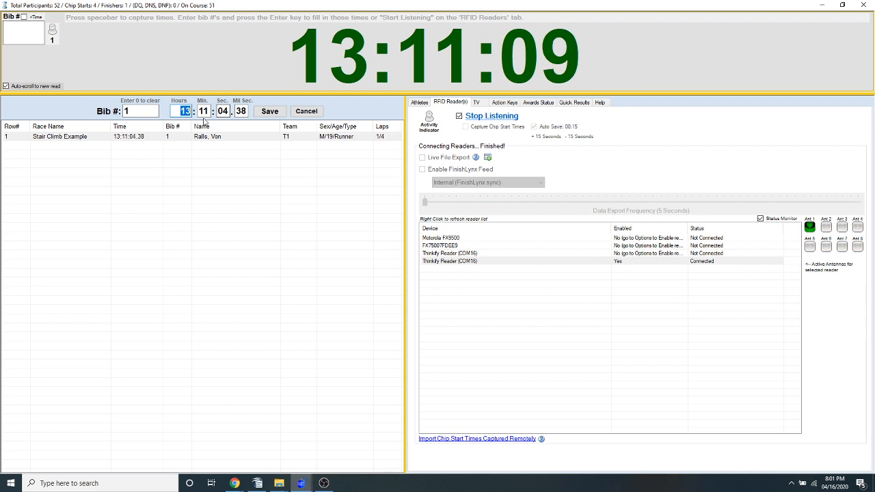
text(1)
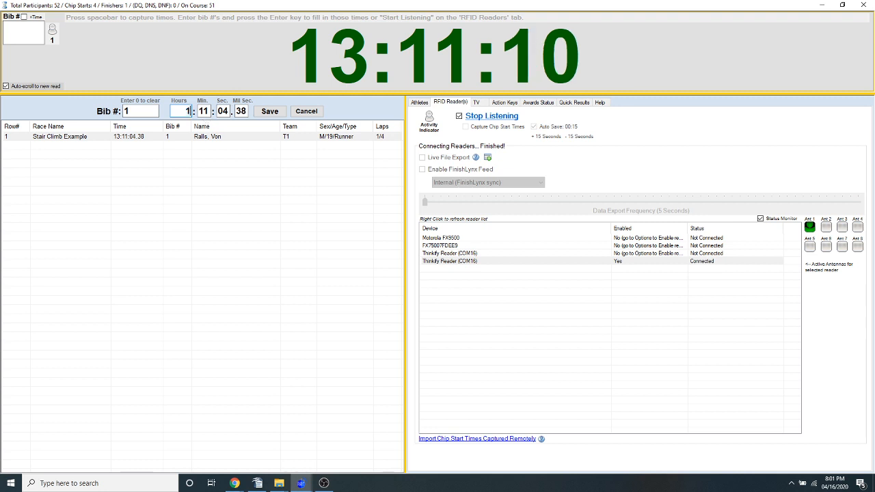
key(Tab)
text(08)
key(Tab)
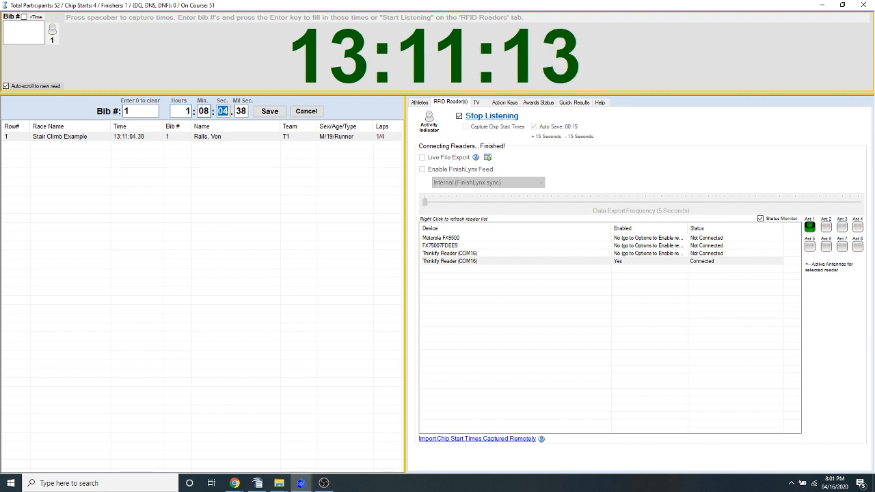
text(23)
key(Tab)
key(Tab)
key(Return)
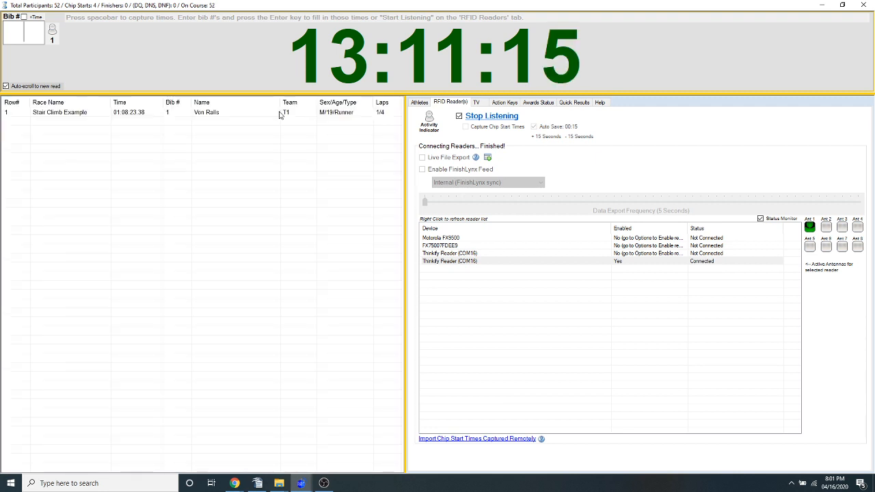
Compare the computer's clock with the race clock, and close the race timing screen as finished
click(834, 483)
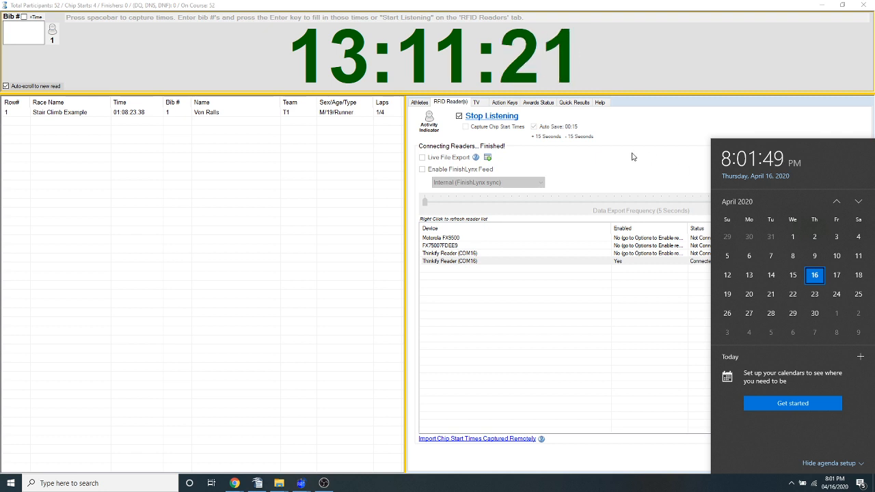
click(135, 115)
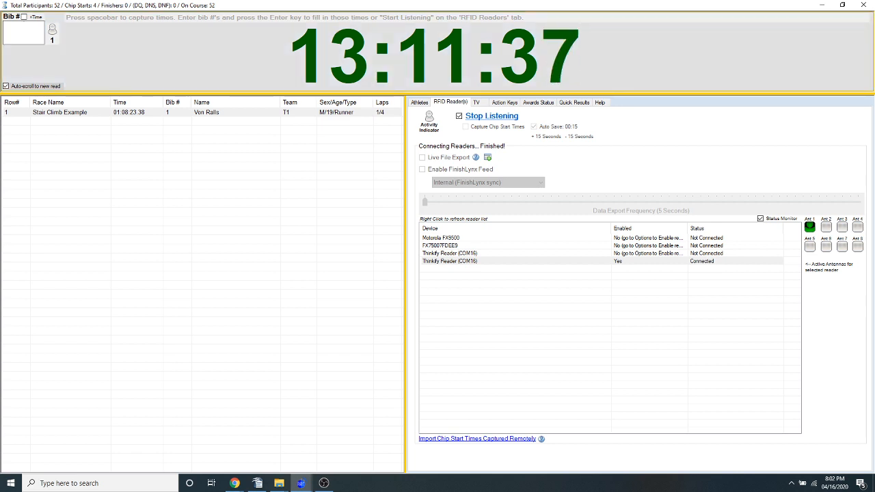
key(alt+Tab)
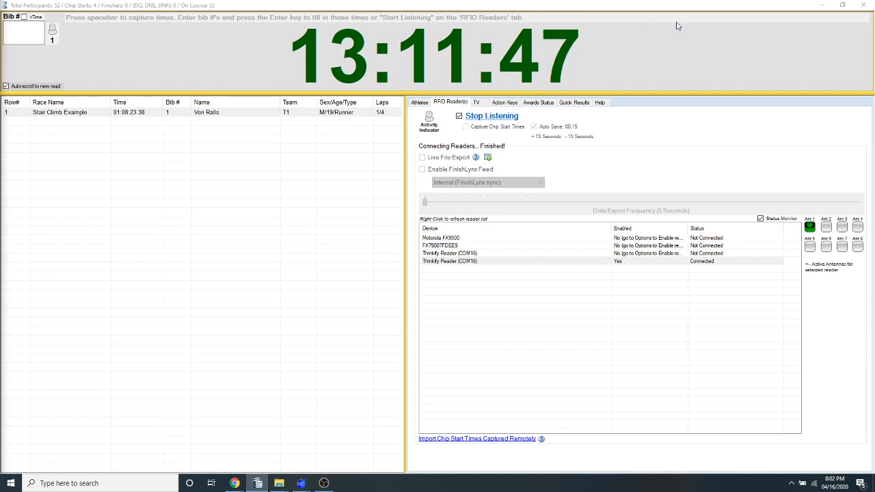
click(864, 7)
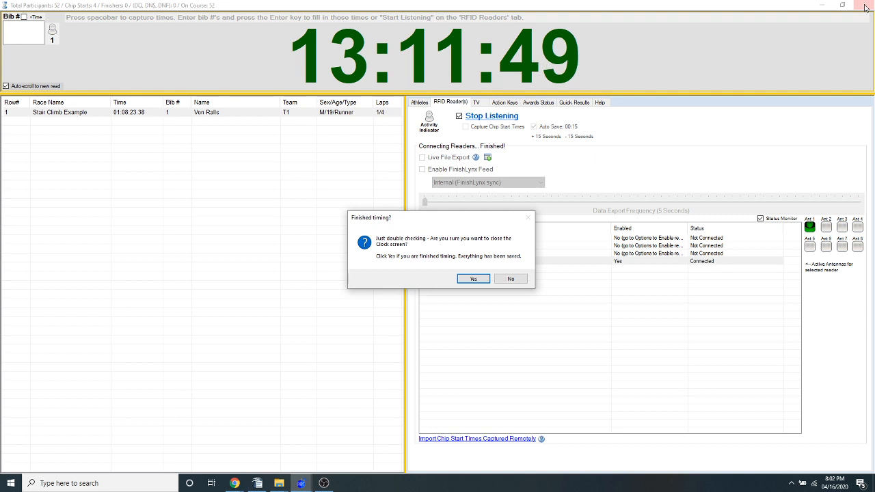
click(482, 279)
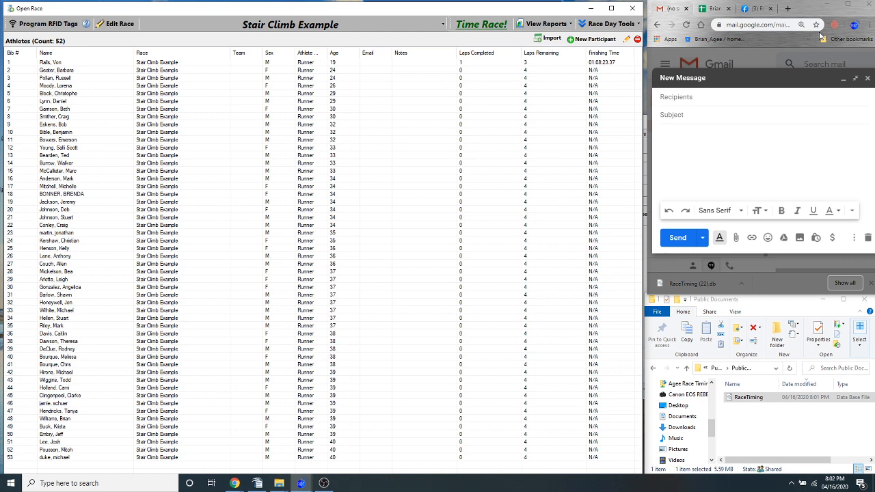
Try entering bib 1 as a relay team, with last name Team and first name Runs a lot
click(621, 27)
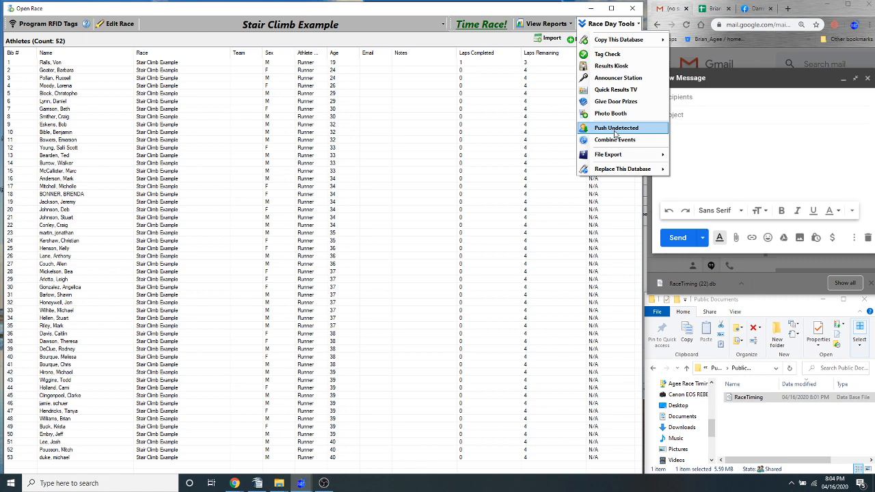
double_click(97, 64)
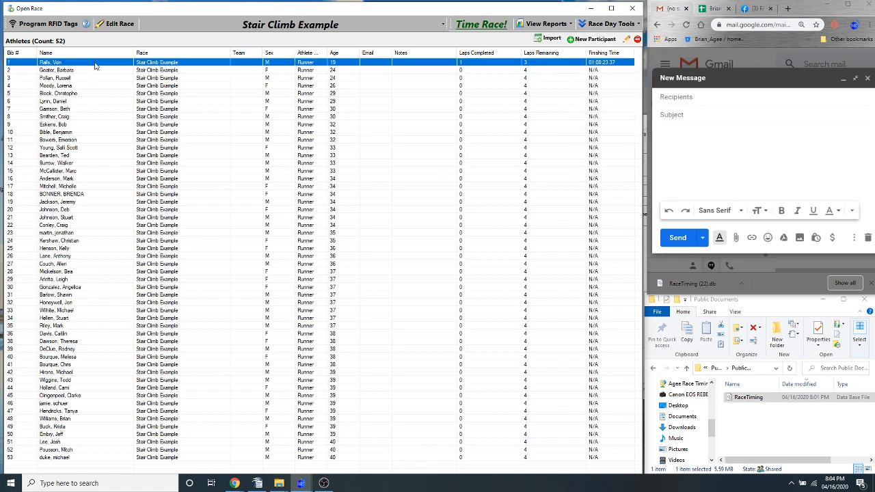
key(Tab)
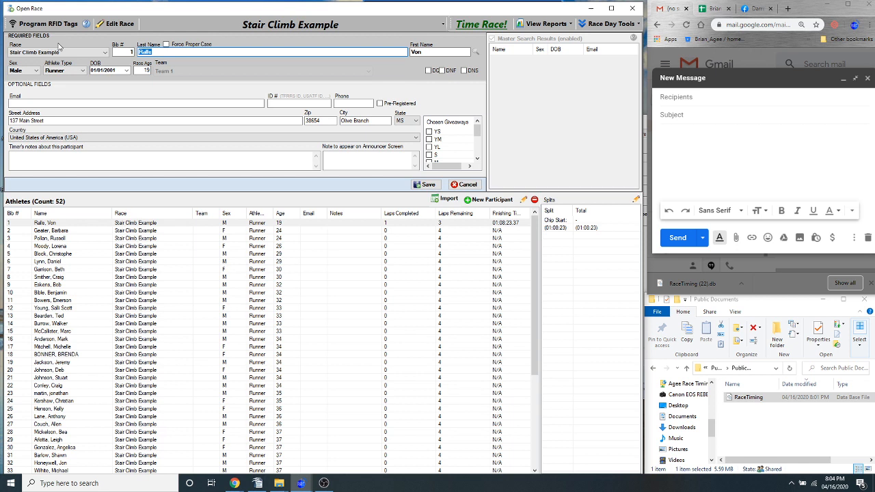
text(Team)
key(Tab)
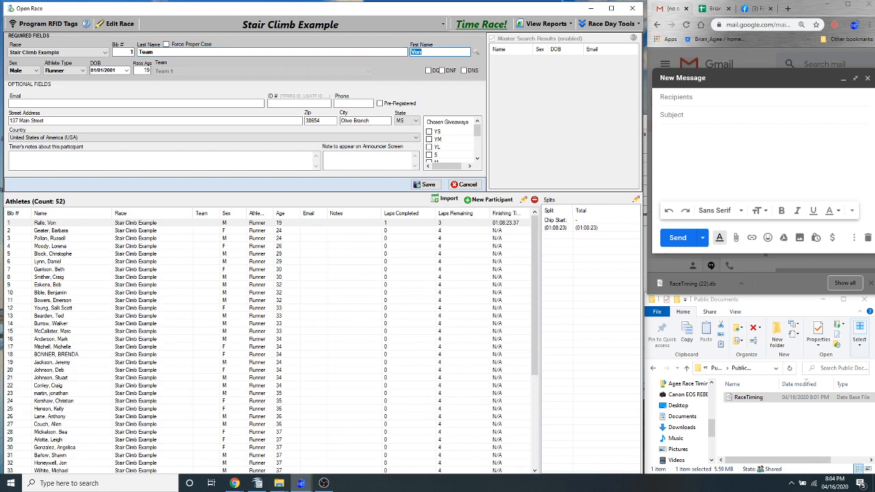
text(Runs a lot)
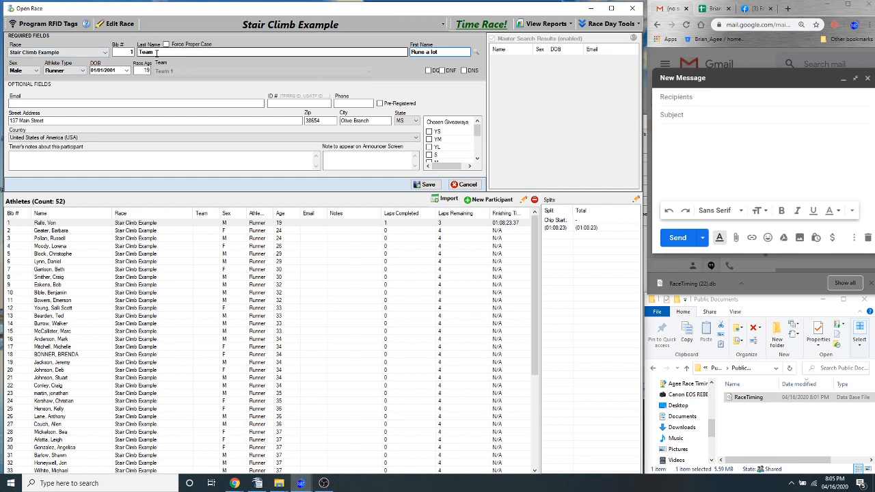
drag(158, 52, 117, 53)
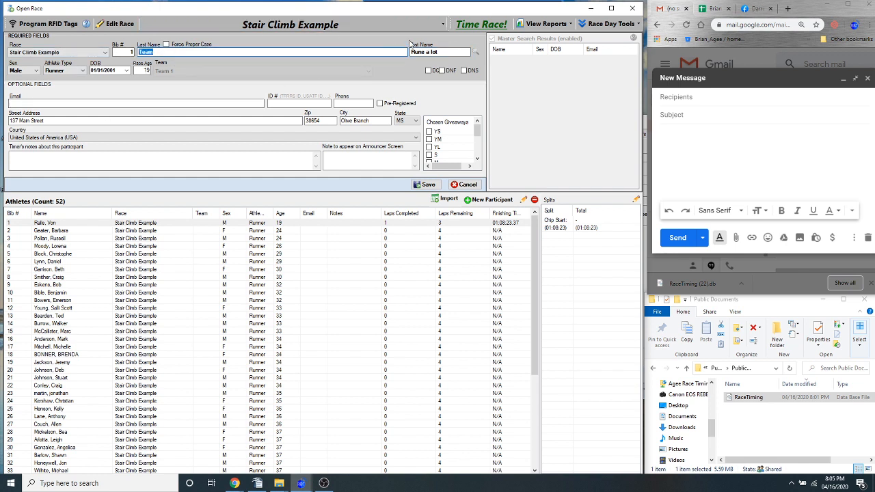
double_click(435, 52)
drag(429, 52, 328, 43)
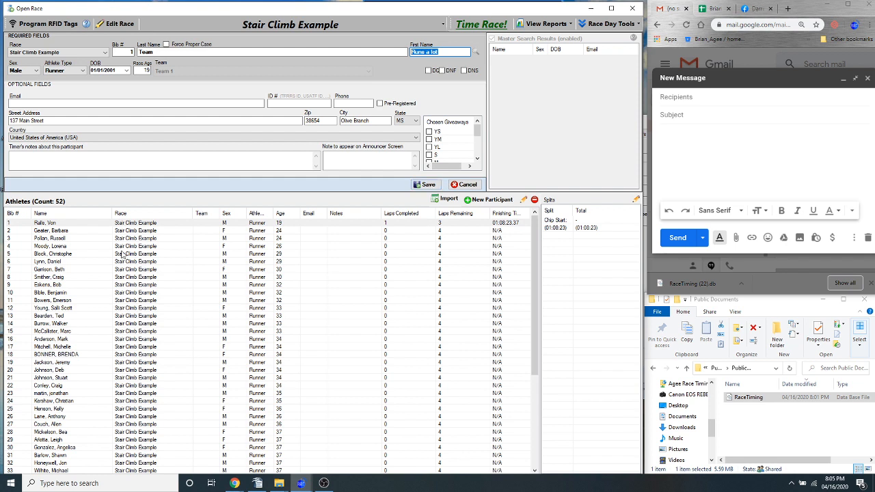
click(85, 231)
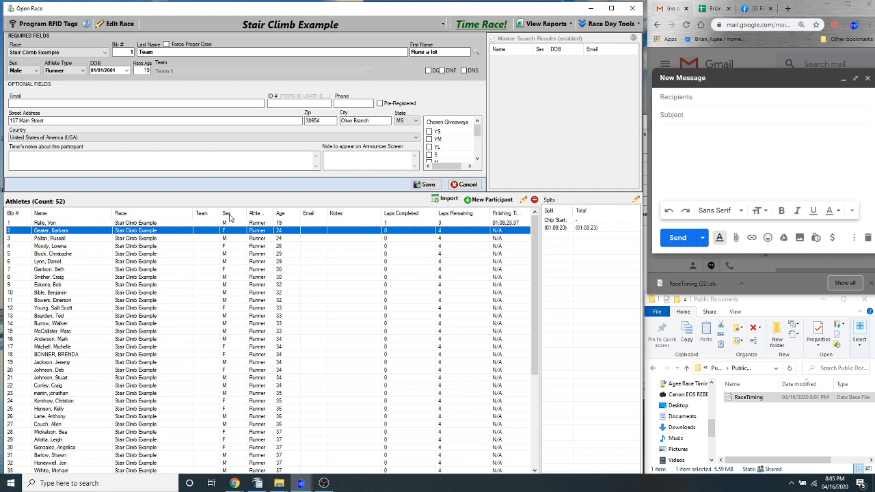
Close the race without saving the participant edits, and reopen Stair Climb Example
click(543, 23)
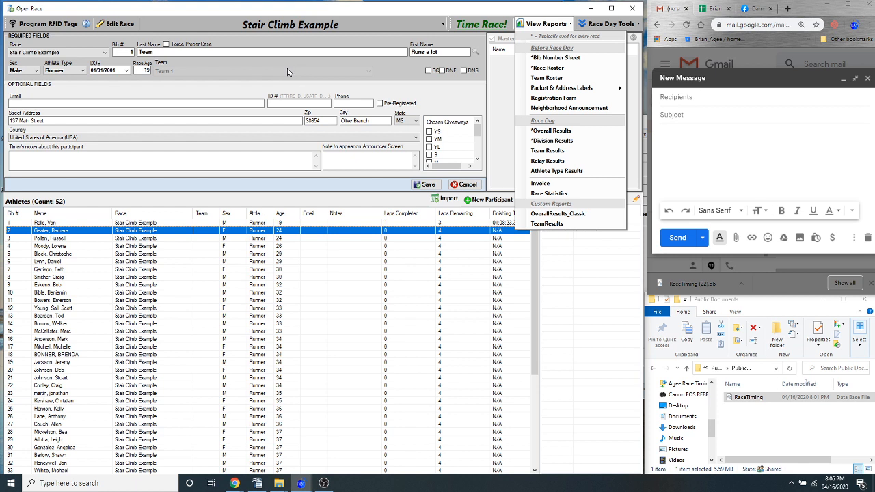
click(337, 14)
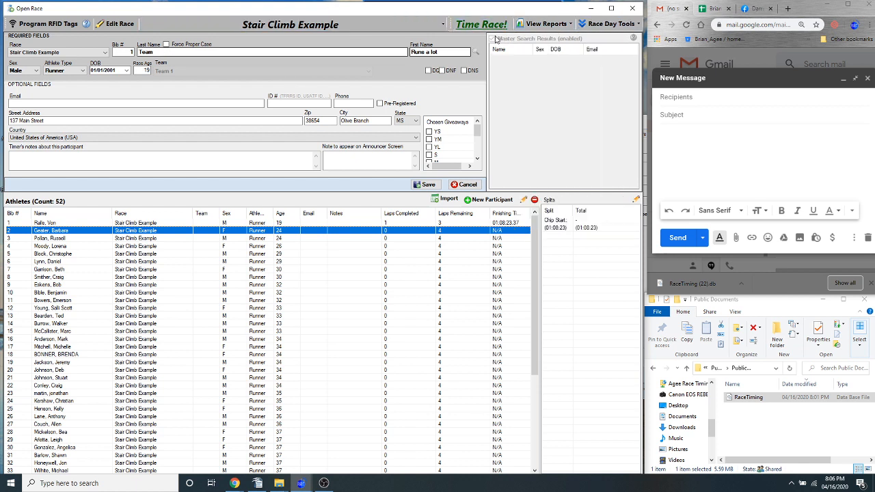
click(632, 9)
click(441, 19)
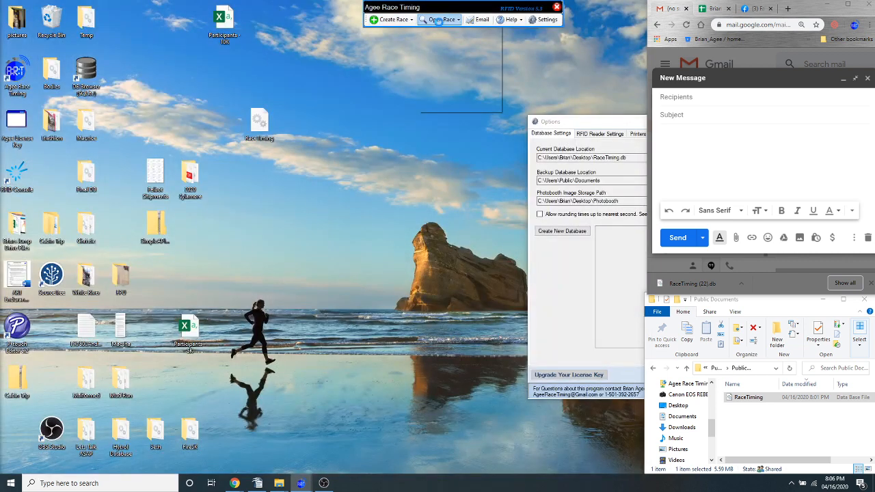
click(457, 77)
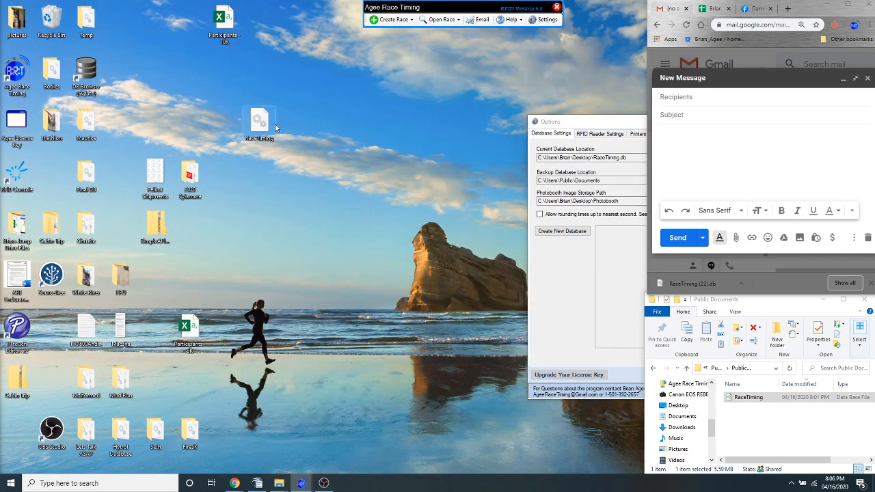
Open the race details for editing and rename the race Indoor Track 5K
click(108, 20)
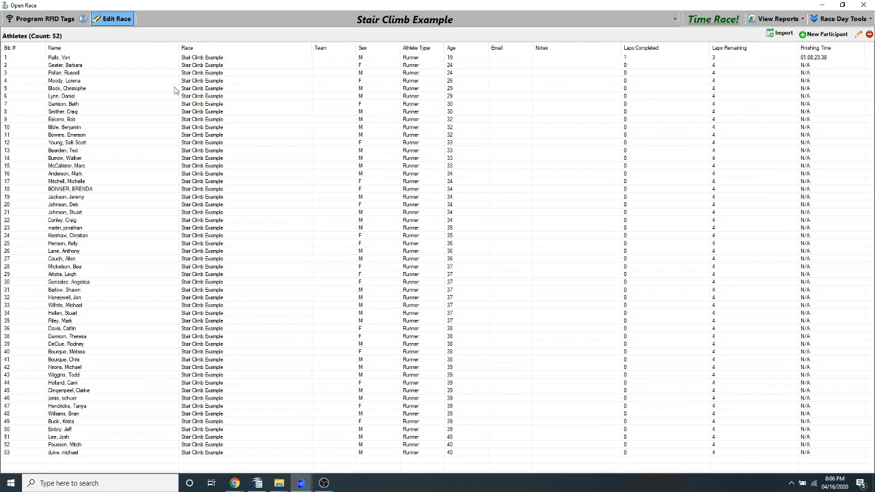
text(Indoo)
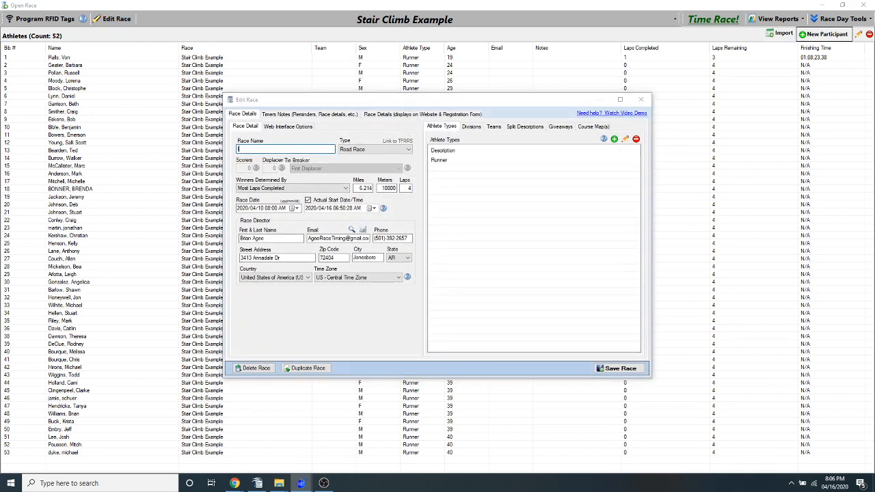
text(r 5K)
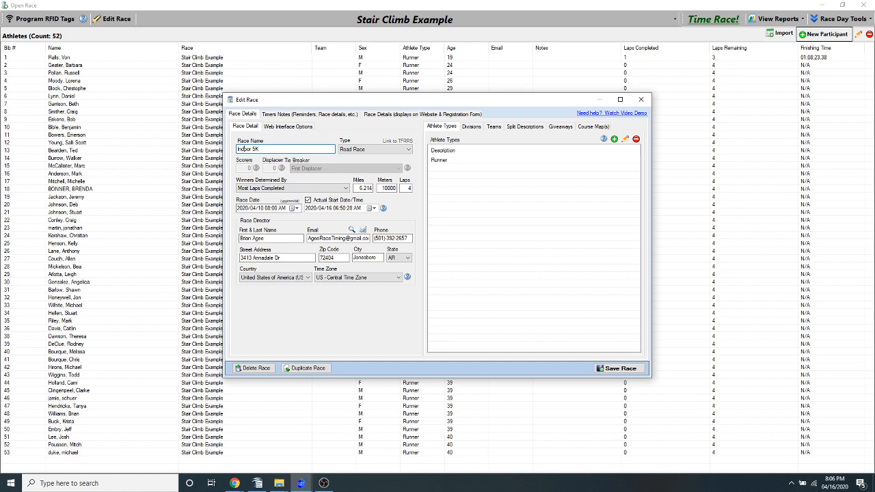
text(Track)
Set the race to 25 laps and 5000 meters, and save the race
click(406, 188)
text(25)
key(Tab)
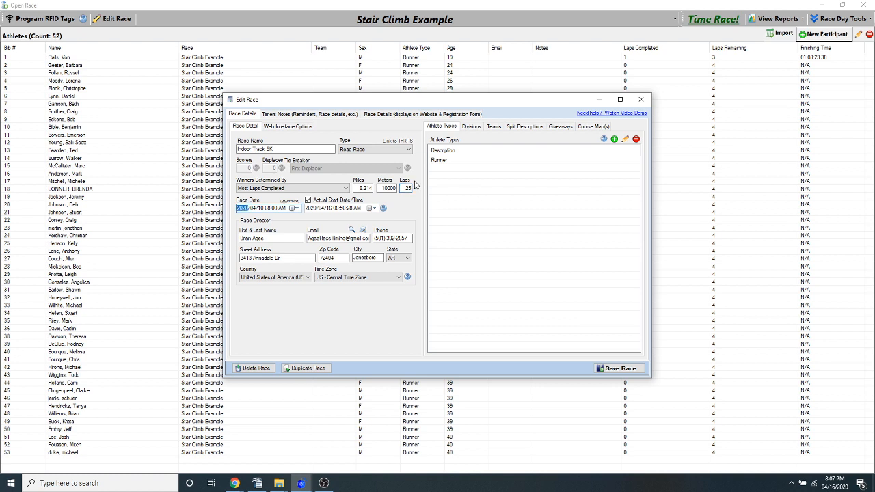
click(363, 188)
key(Tab)
text(5000)
click(495, 128)
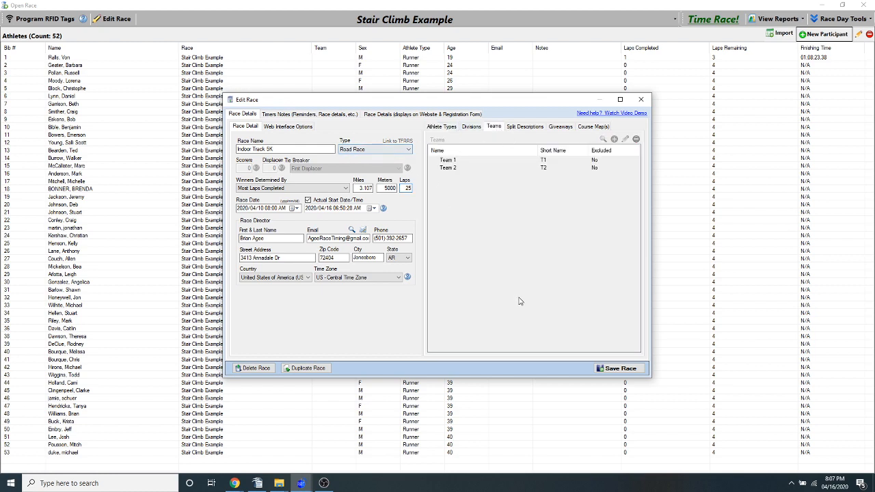
click(636, 370)
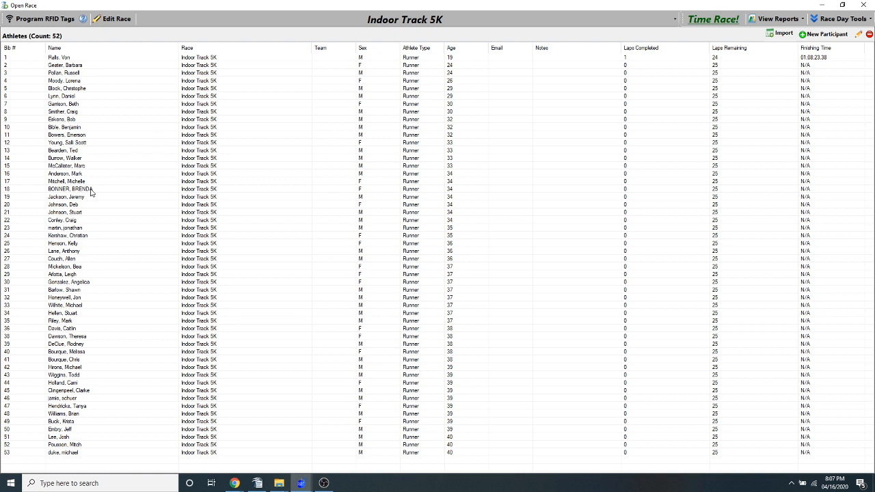
Delete the athletes with bib numbers 16 through 53, keeping only the first 15 participants
click(80, 285)
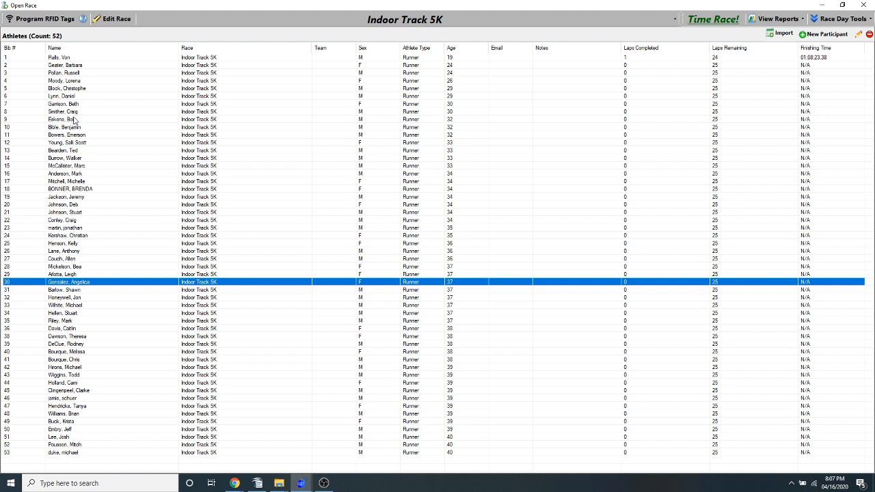
click(68, 191)
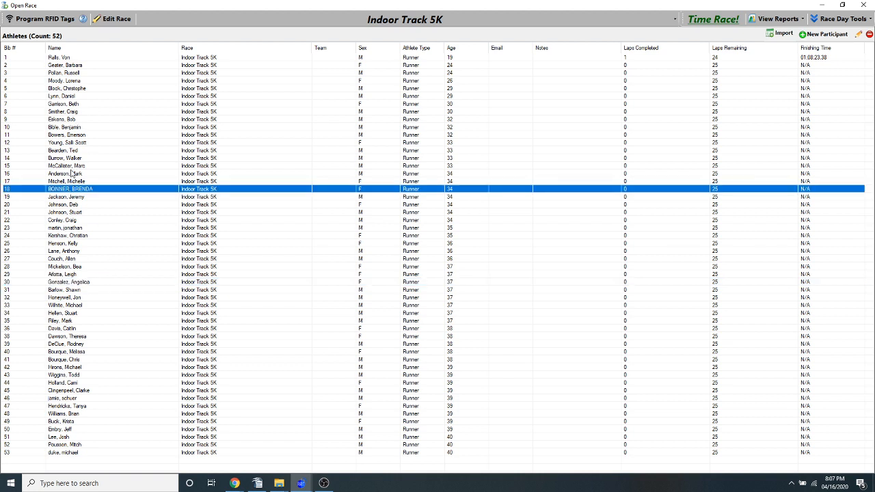
click(73, 167)
click(71, 174)
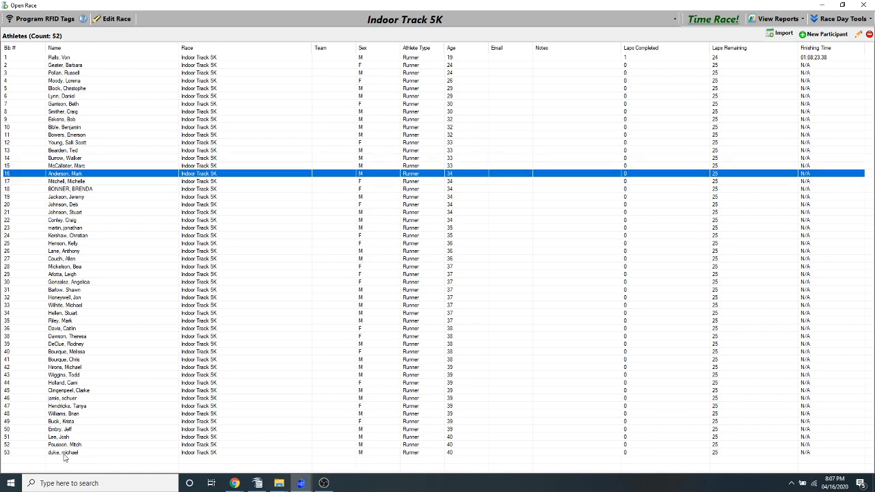
shift+click(65, 454)
key(Delete)
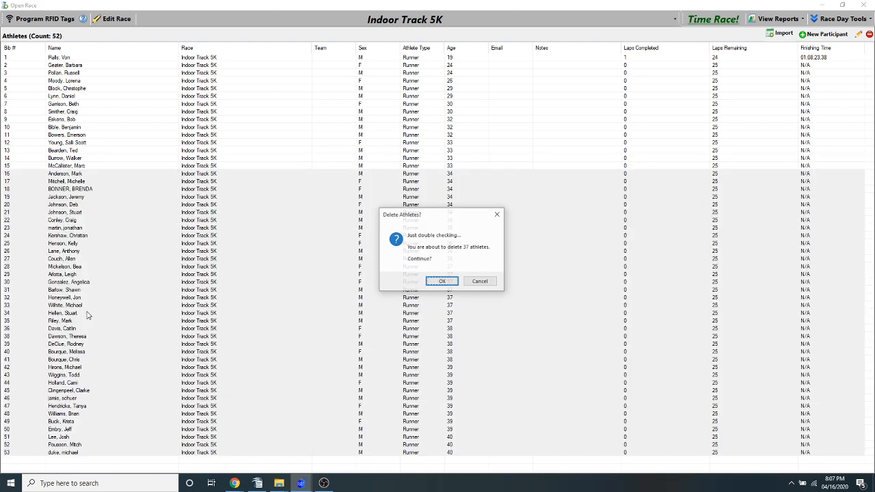
click(432, 284)
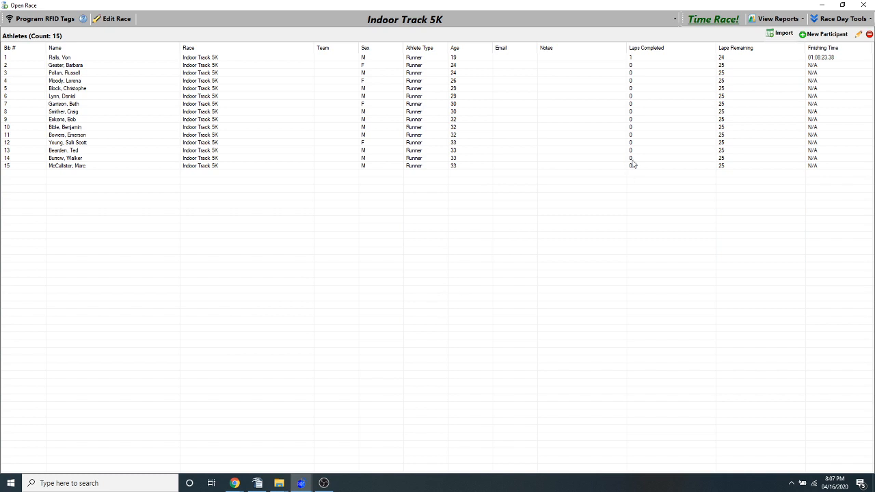
Open race timing for Indoor Track 5K only, and reset the race clock and its captured reads
click(698, 21)
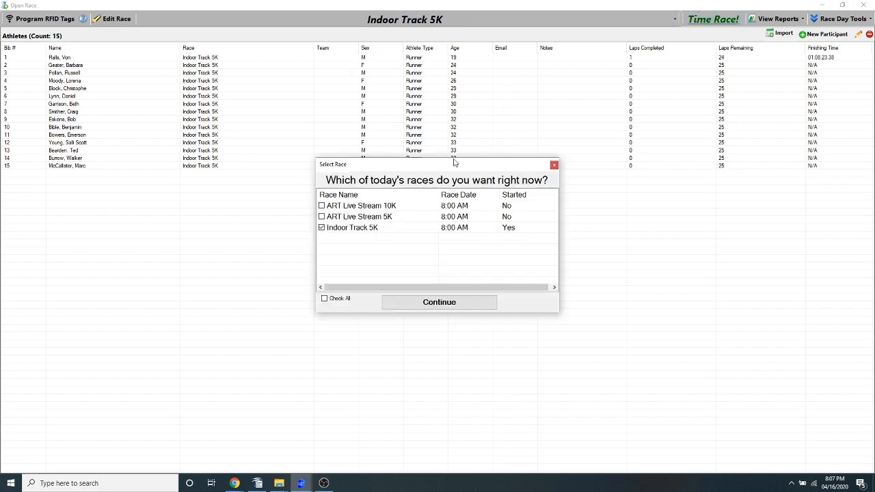
click(414, 303)
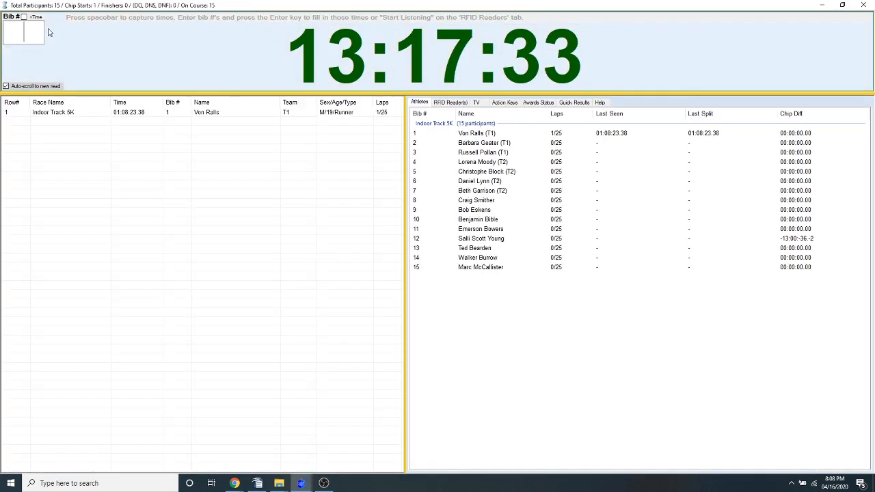
key(Return)
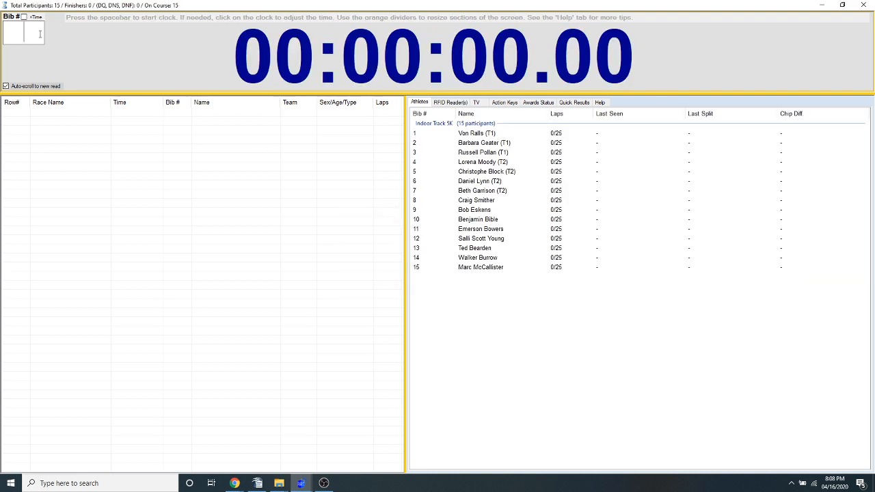
Open the Lap Manager for the 25-lap race, reposition it, and preview it maximized before restoring its size
click(477, 103)
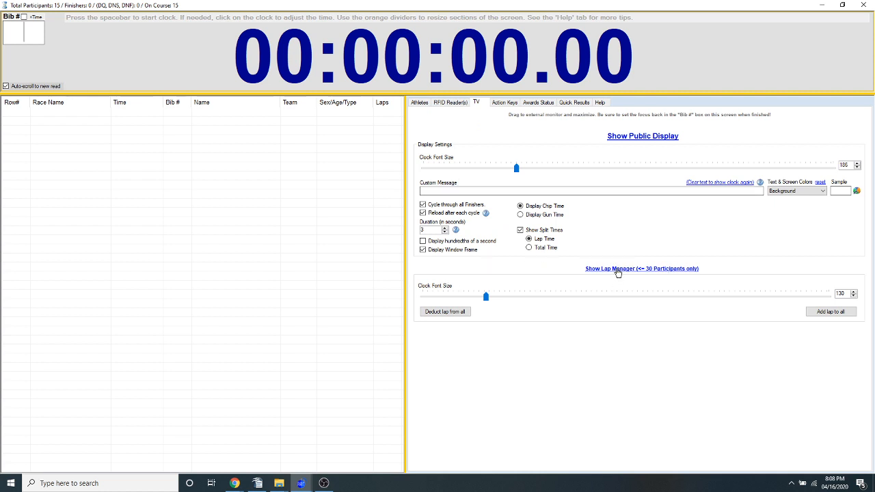
click(617, 270)
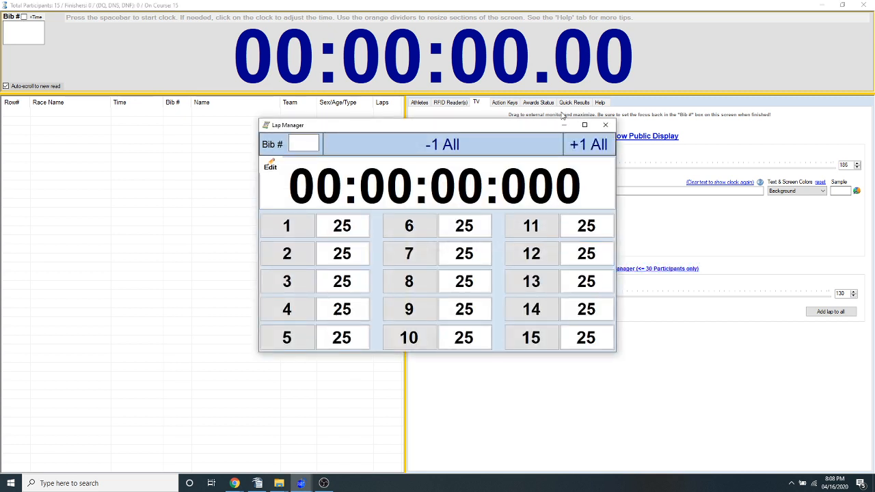
drag(523, 130, 527, 111)
drag(471, 106, 597, 126)
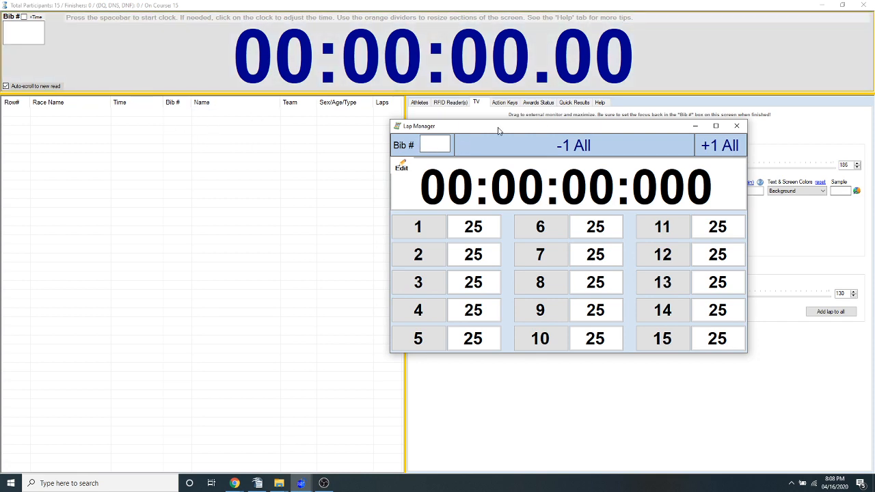
drag(499, 131, 376, 116)
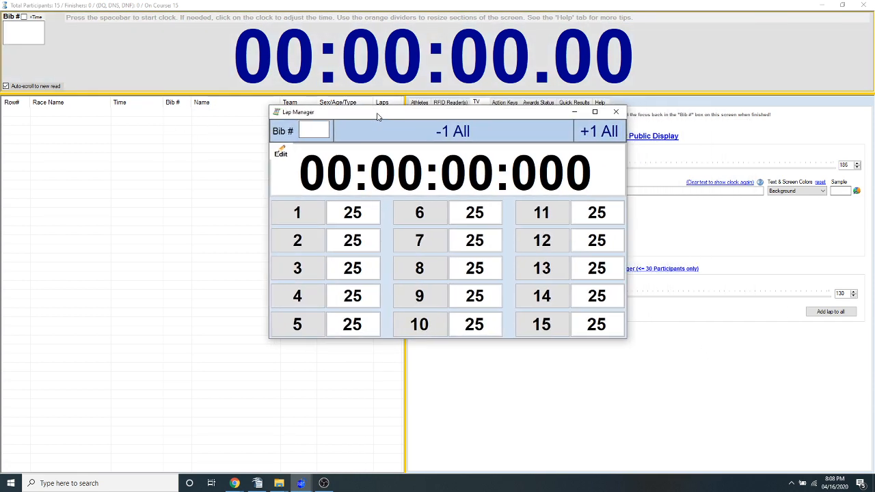
double_click(377, 116)
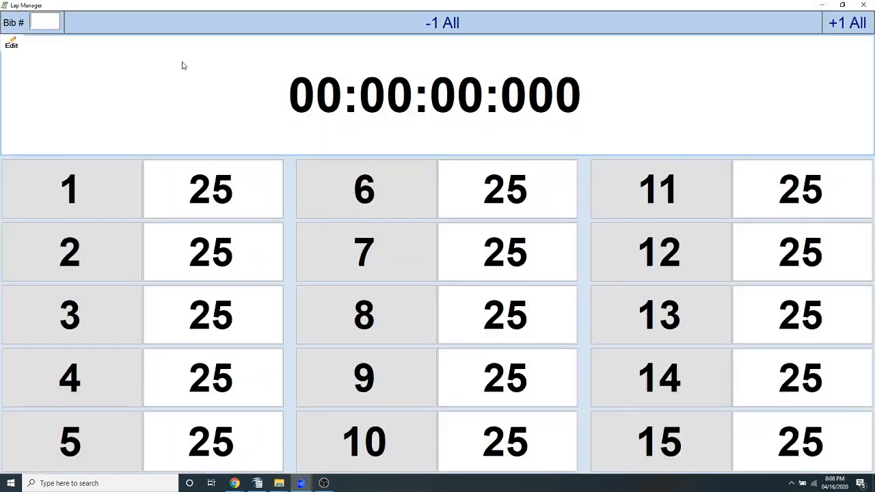
double_click(490, 9)
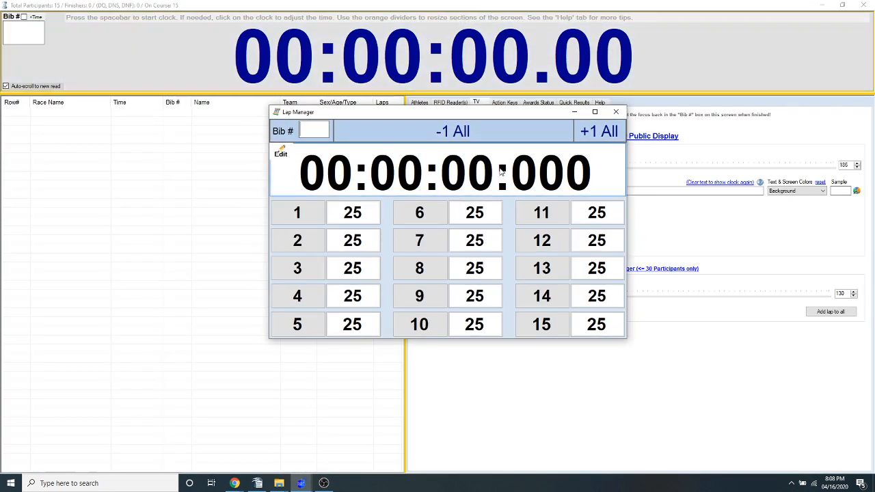
Move the Lap Manager aside, enlarge its clock font, and maximize the window
drag(481, 112, 265, 34)
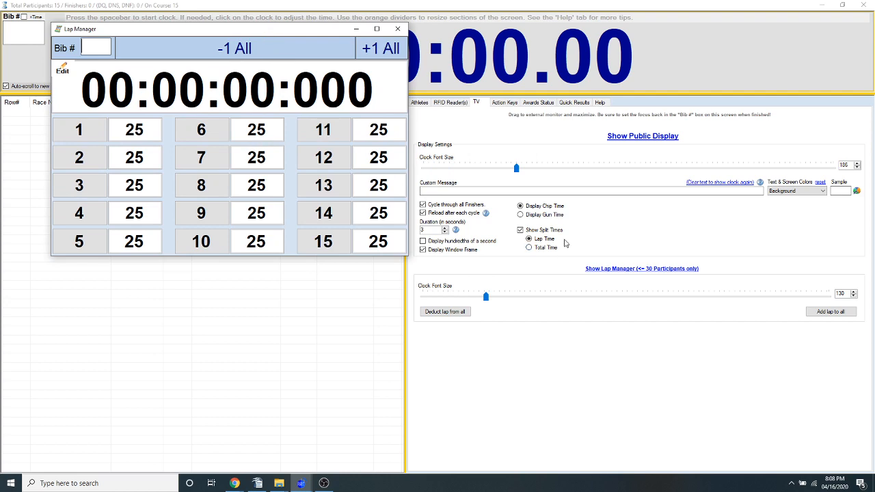
double_click(450, 8)
drag(574, 64, 874, 33)
double_click(284, 31)
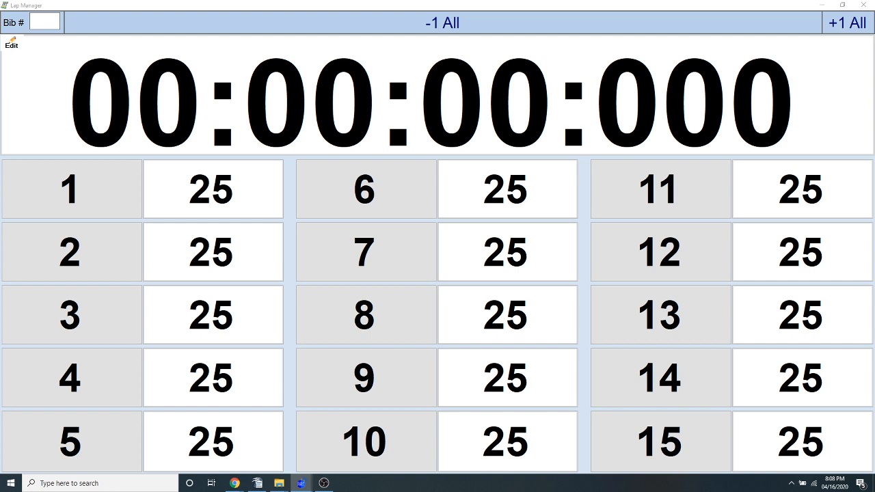
Start the race clock, advance it by two minutes, and record a lap for bib 1
key(space)
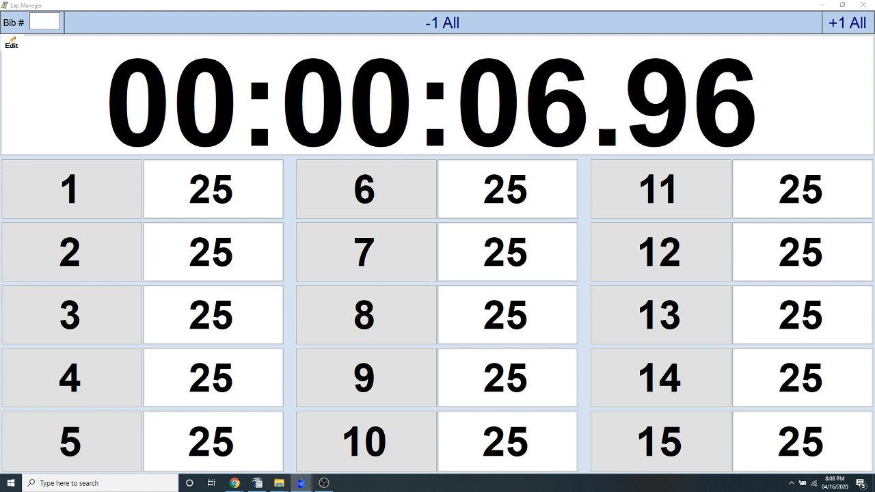
key(Up)
key(Up)
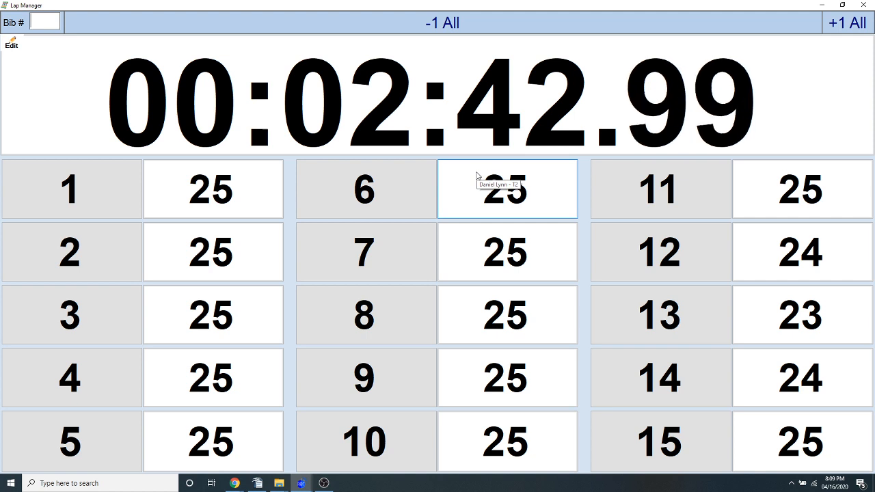
text(1)
key(Return)
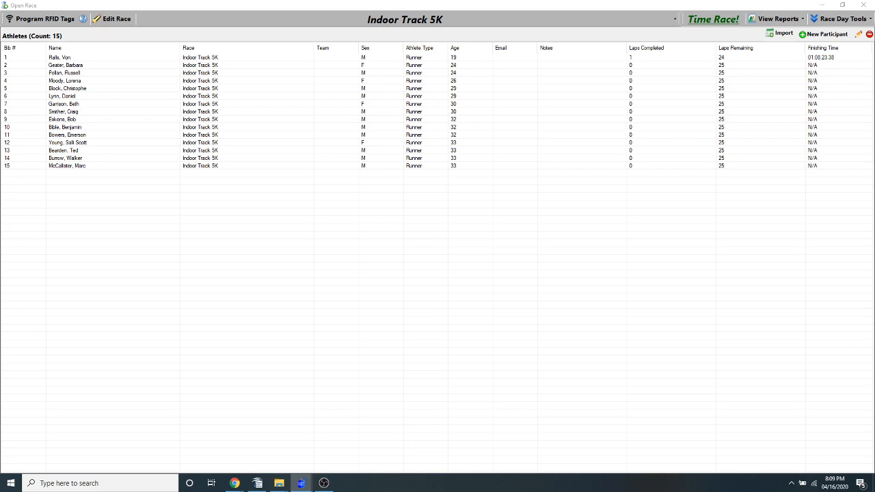
Bring the Lap Manager back onto this screen maximized, and deduct one lap from all participants
drag(874, 170, 351, 136)
double_click(352, 136)
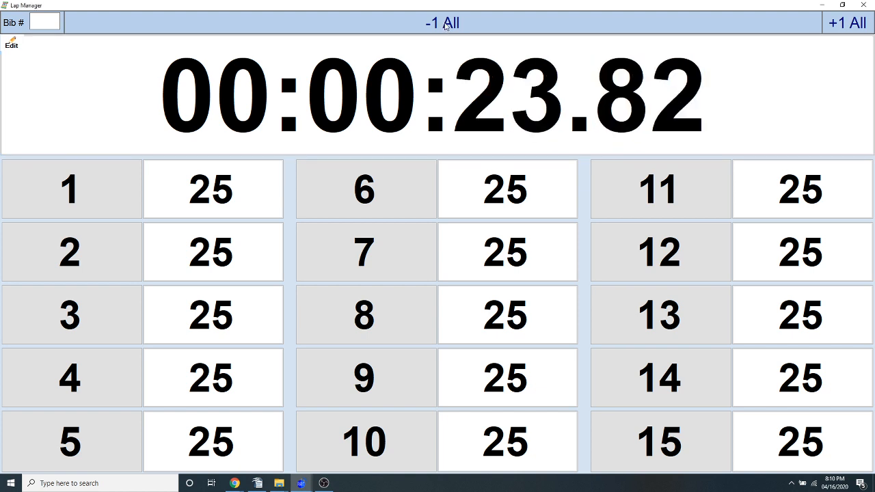
click(445, 25)
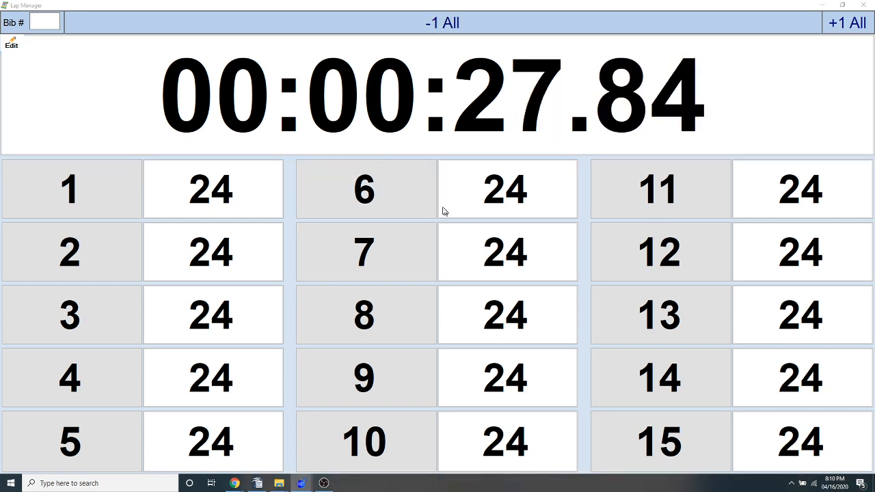
Examine the captured lap reads in the race timing window, and return to the Lap Manager
click(822, 6)
drag(874, 301, 481, 78)
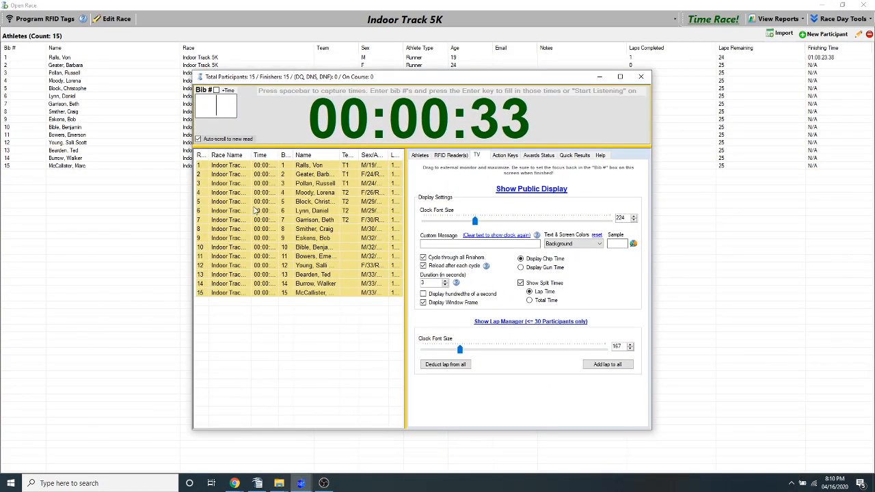
drag(438, 78, 874, 117)
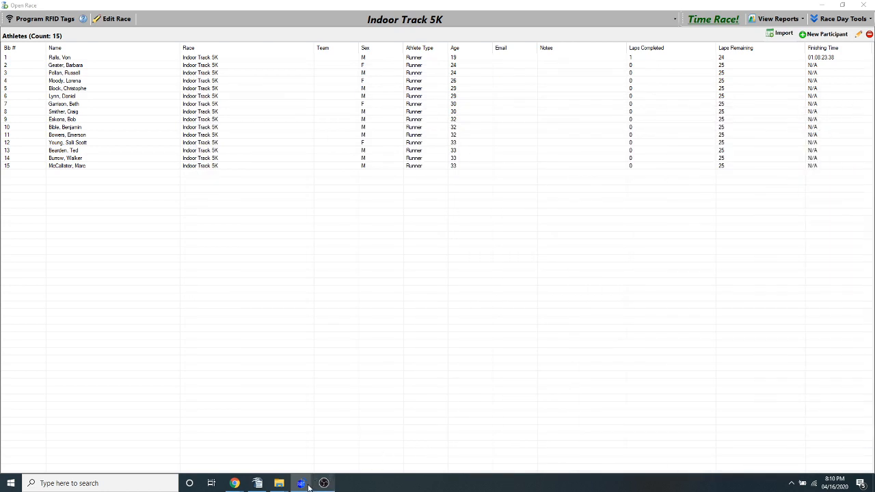
mouse_move(301, 483)
click(467, 438)
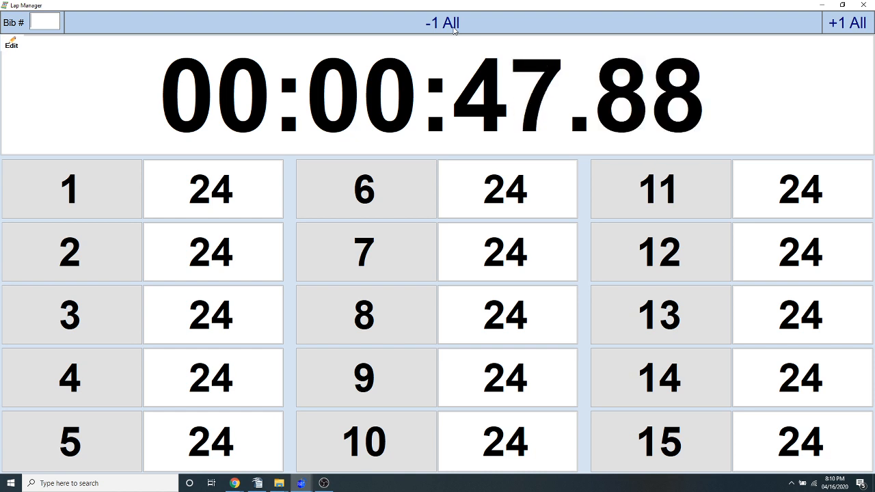
Deduct a lap from all participants twice, and enter bibs 1 and 9 to record one lap for each
click(442, 52)
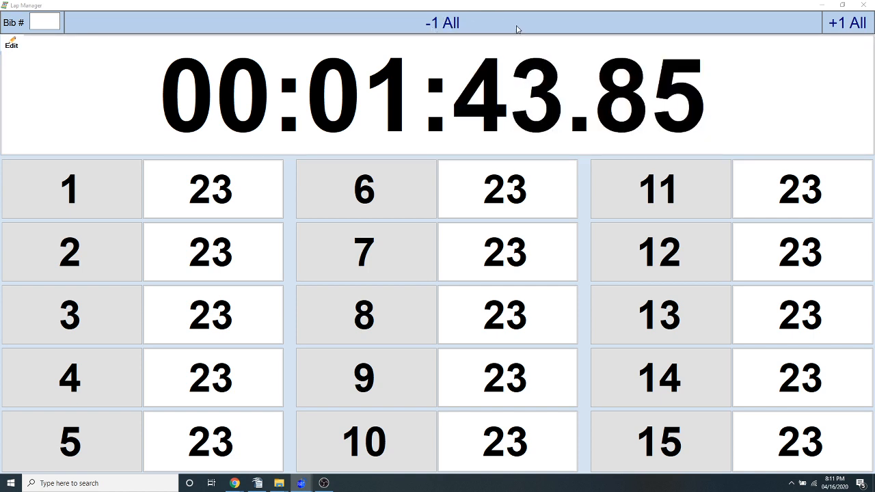
click(442, 25)
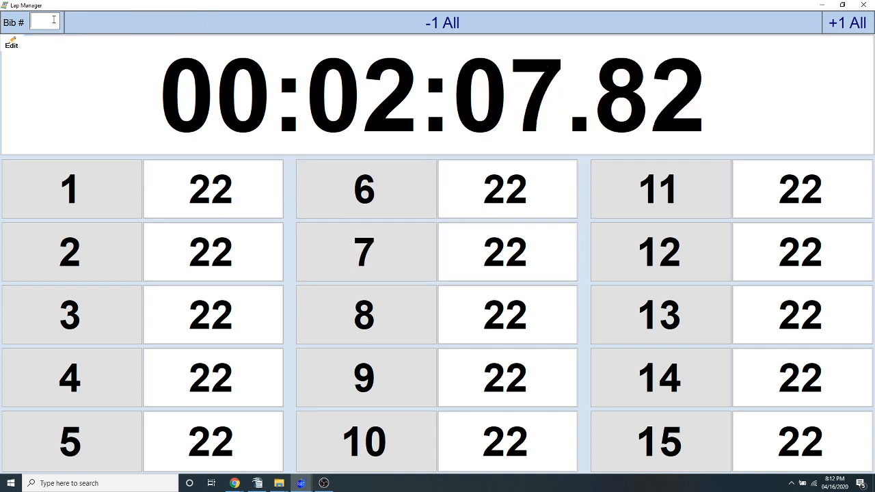
text(1)
key(Return)
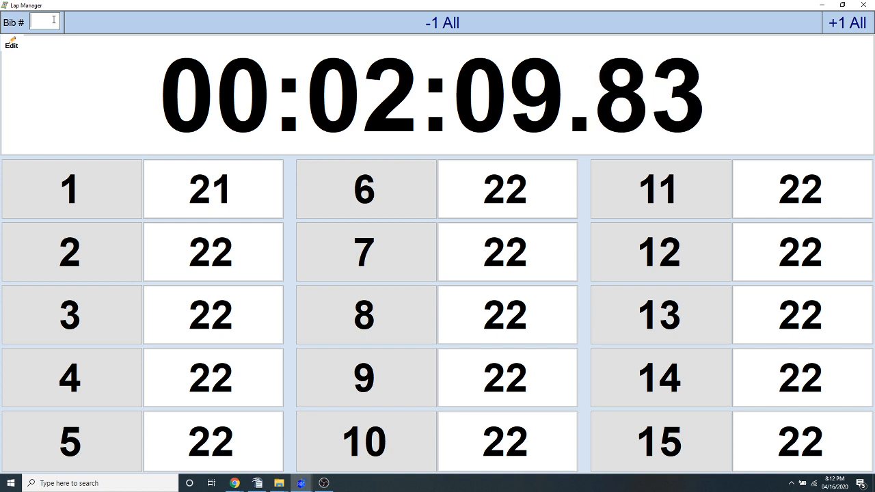
text(9)
key(Return)
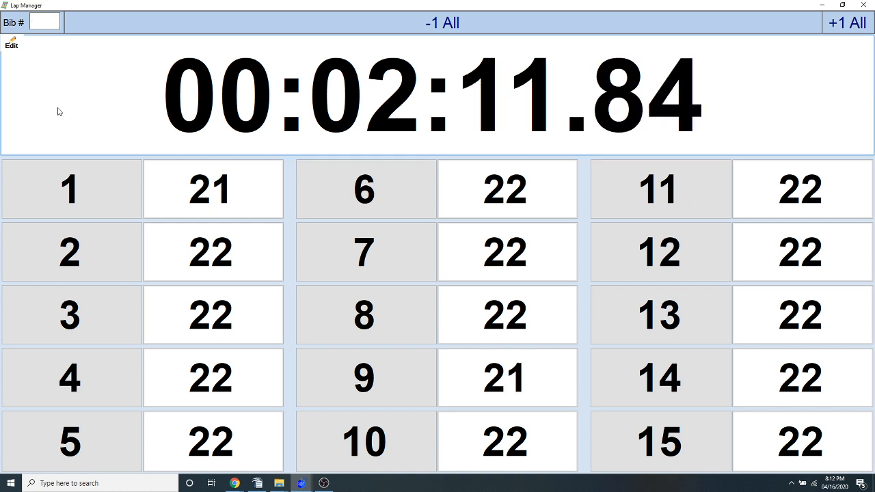
Record one lap each for bibs 2, 4, 7, 11, 14 and 15 directly in the lap grid
click(97, 244)
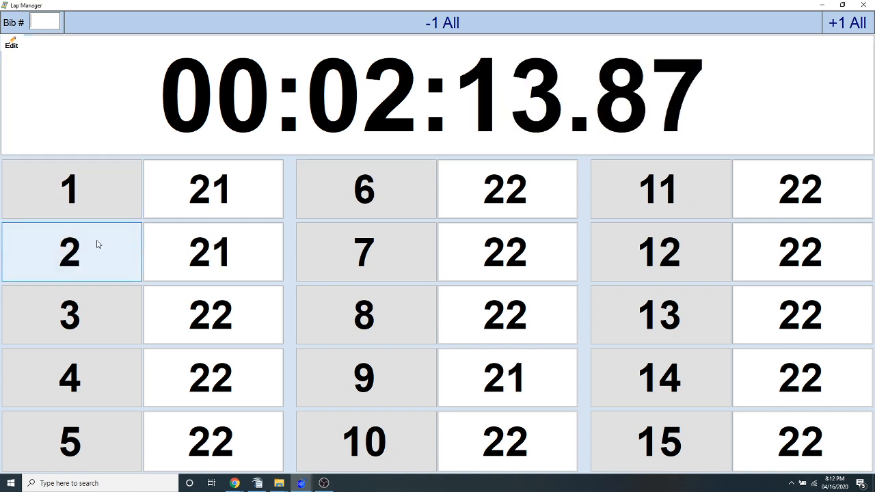
click(87, 380)
click(387, 256)
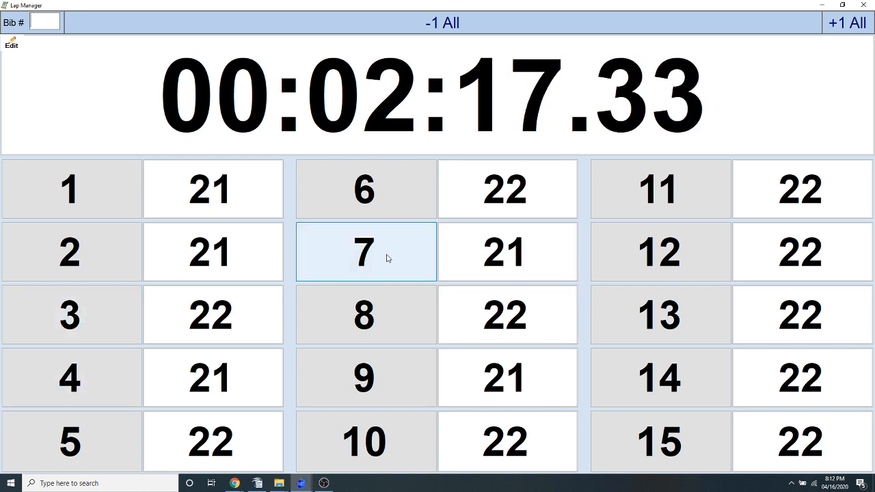
click(676, 217)
click(658, 378)
click(647, 439)
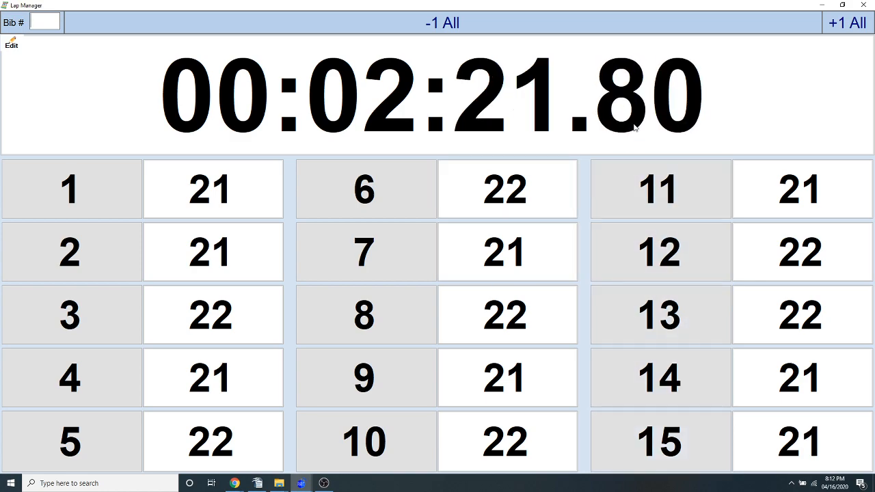
Widen the race timing window to review the individual lap reads, and return to the Lap Manager
click(821, 5)
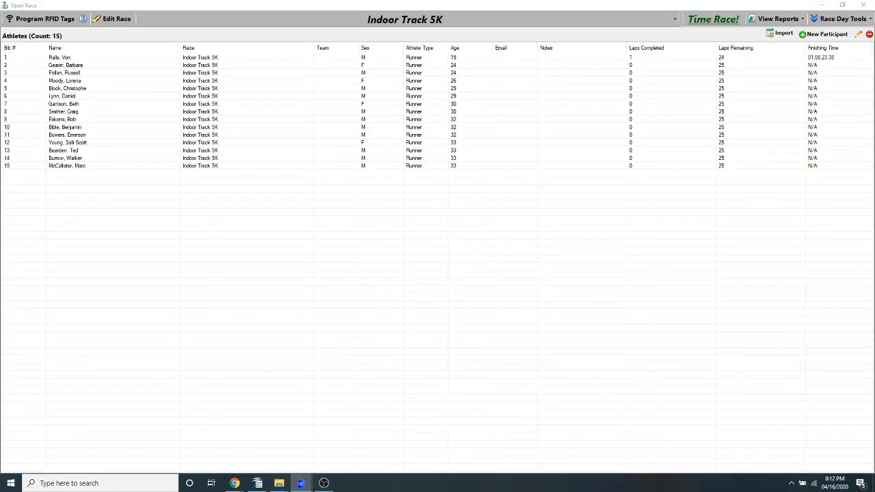
drag(874, 135, 347, 103)
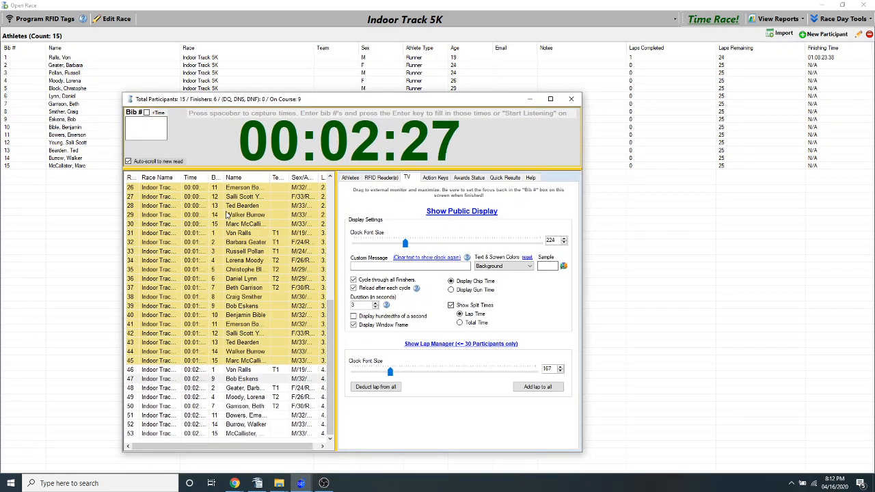
drag(579, 184, 800, 195)
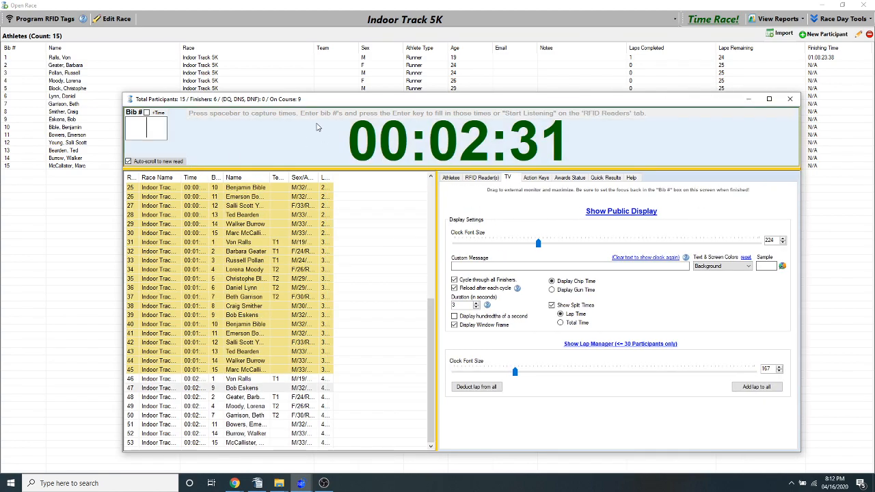
drag(303, 106, 245, 70)
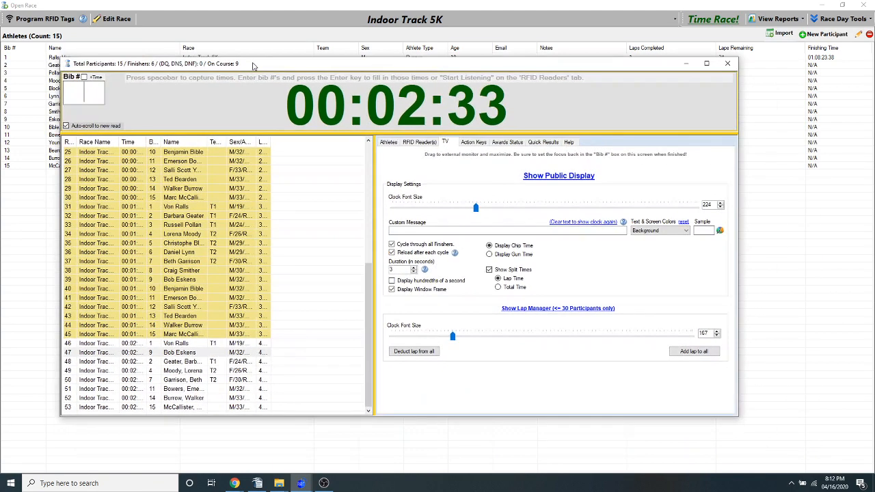
mouse_move(302, 483)
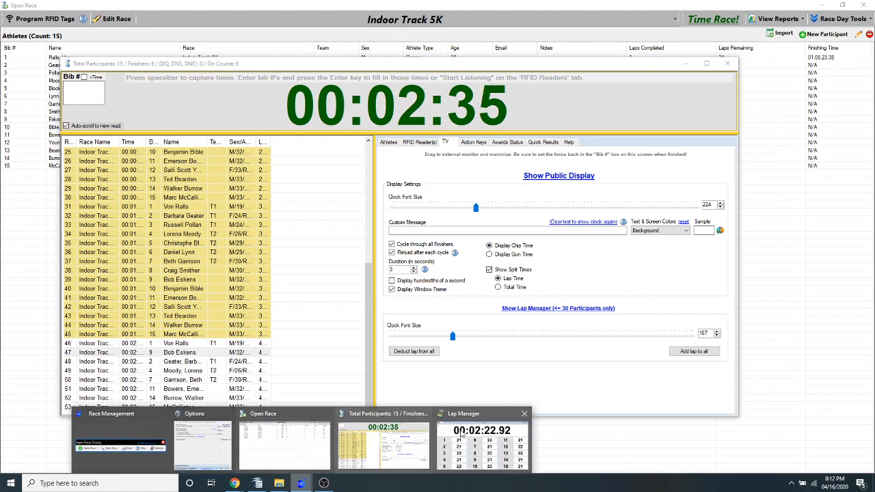
click(461, 433)
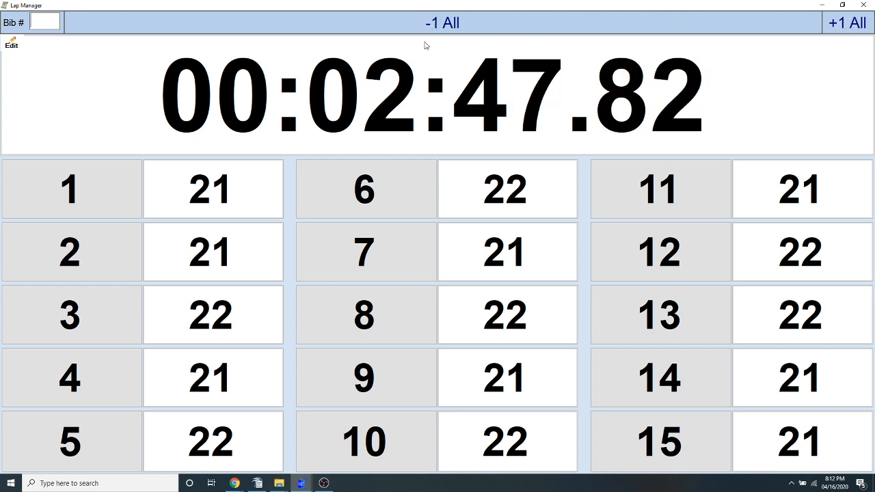
Show the Add Lap, DNS and DNF options for bib 1, and restore and re-maximize the Lap Manager
right_click(223, 193)
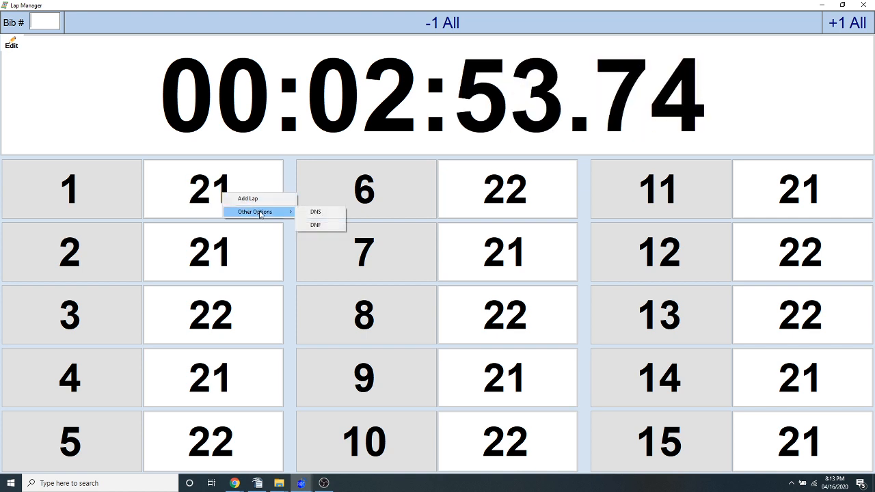
mouse_move(289, 212)
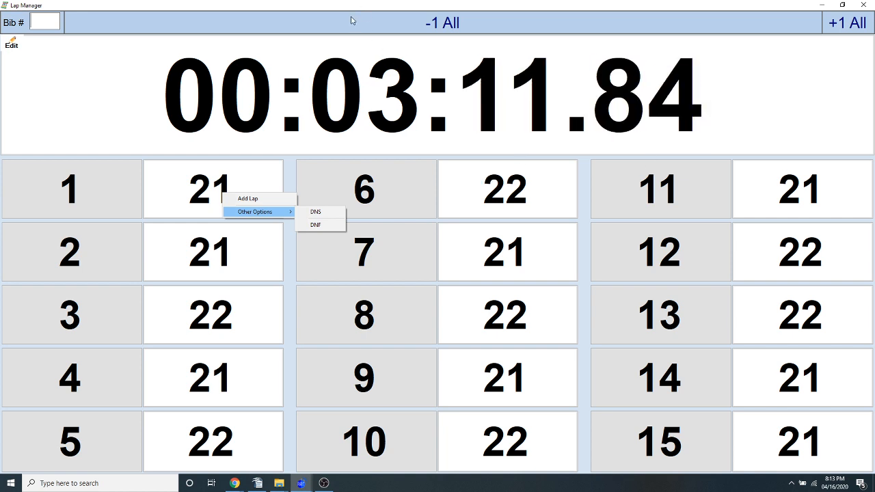
double_click(259, 6)
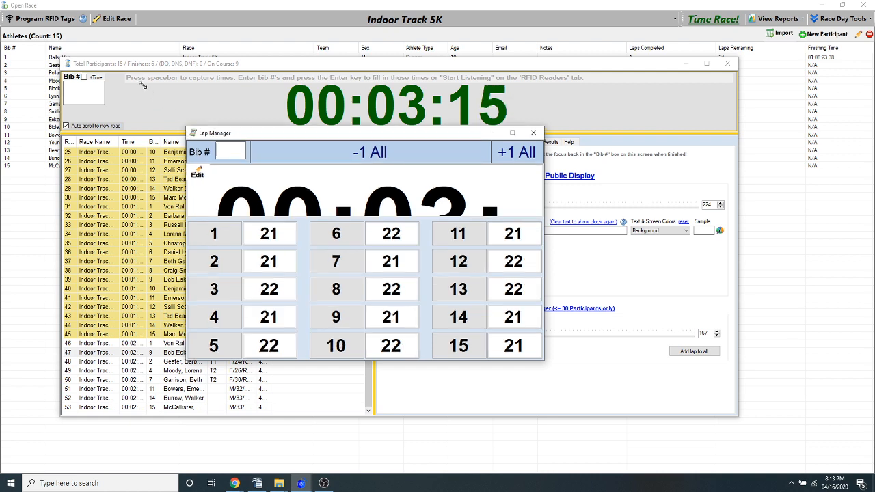
drag(193, 134, 21, 28)
click(512, 33)
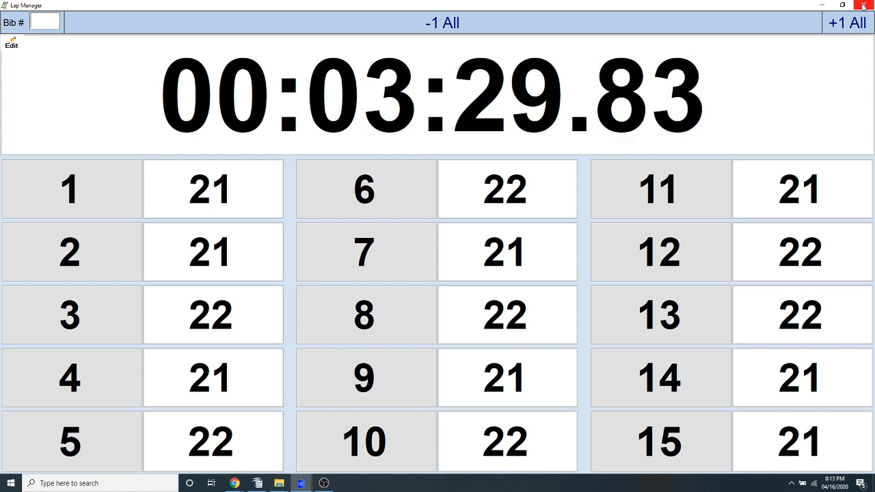
Hide and show the Lap Manager's bib entry and all-participant lap controls twice
click(13, 43)
click(15, 26)
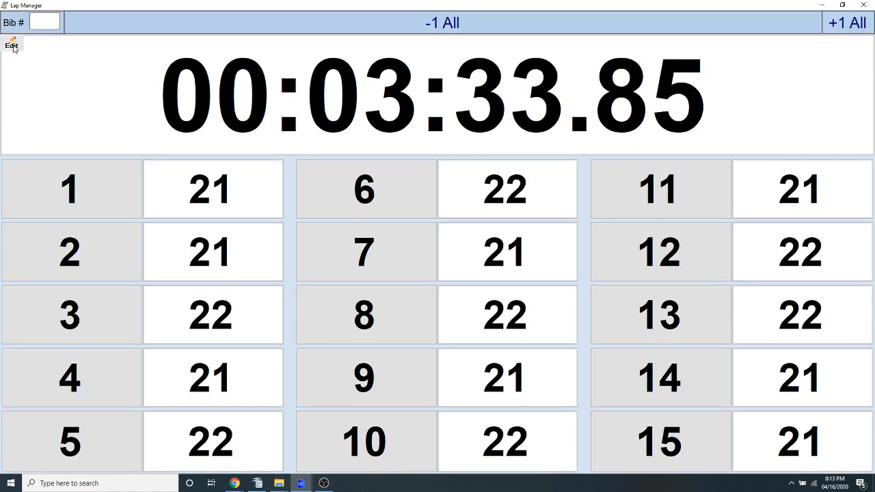
click(12, 43)
click(12, 22)
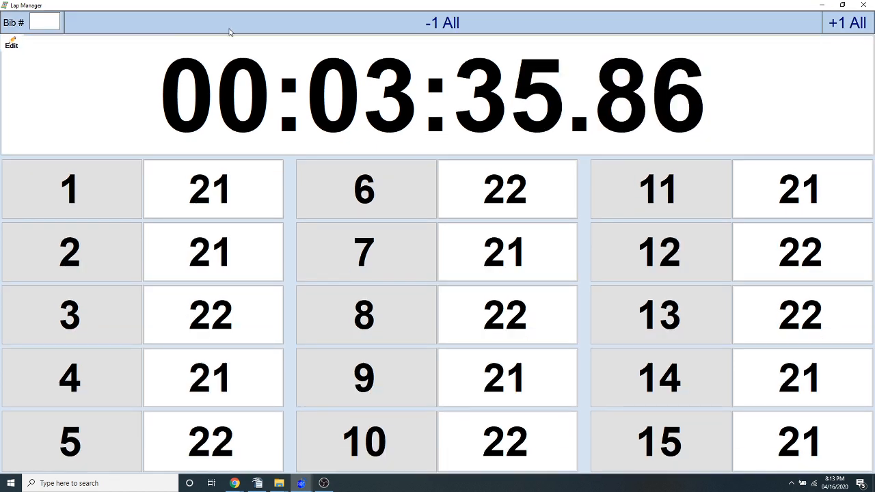
Hide the Lap Manager's entry controls and close it, and maximize the race timing window
click(13, 43)
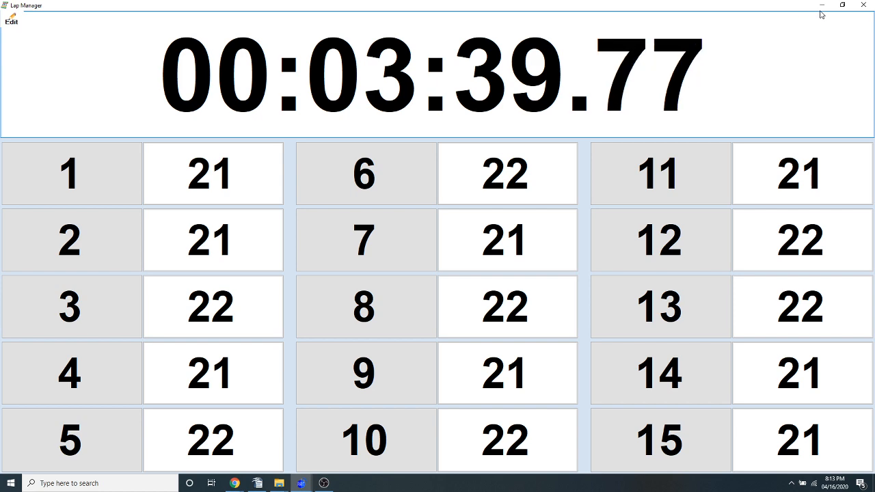
click(863, 5)
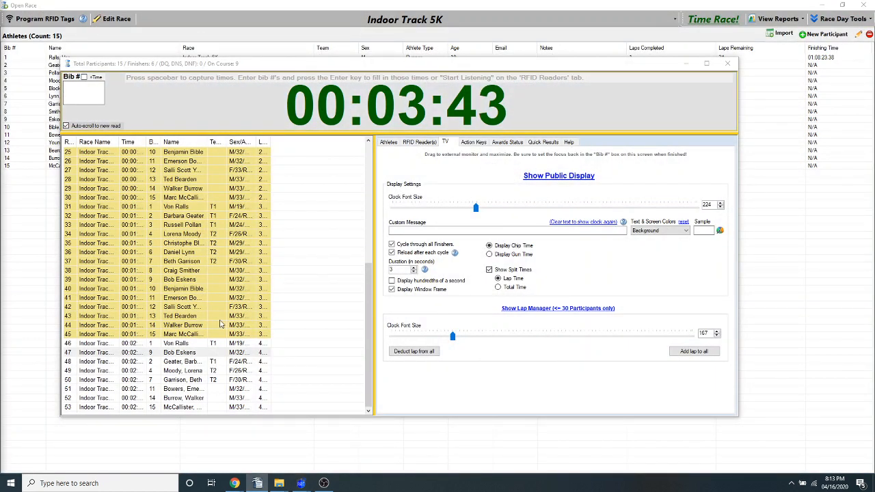
drag(328, 67, 345, 33)
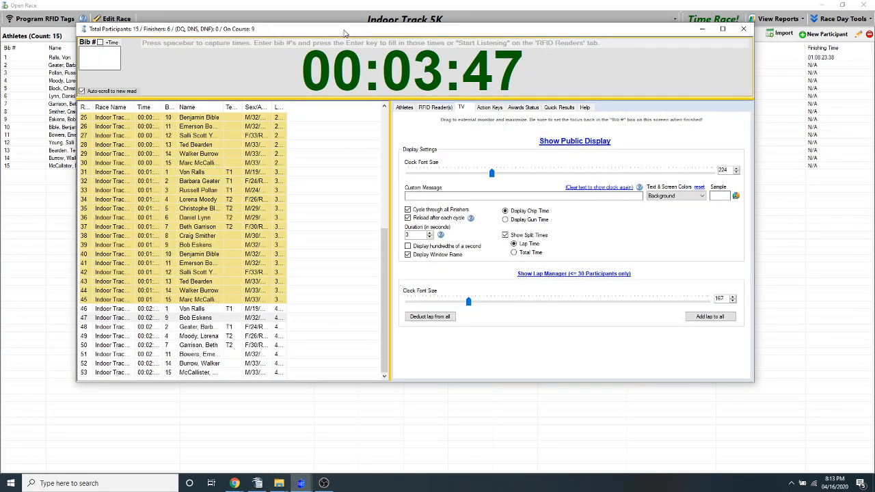
double_click(344, 30)
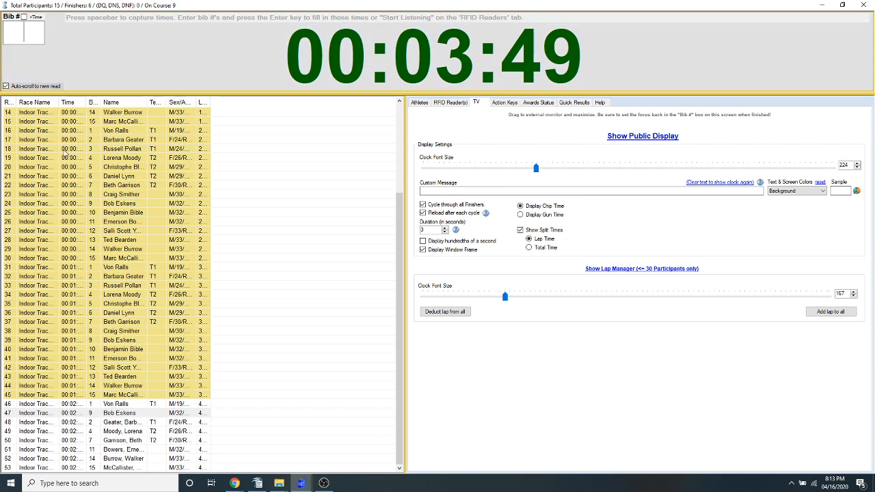
Widen the Bib # column in the list of reads and close the Indoor Track 5K timing window
click(106, 114)
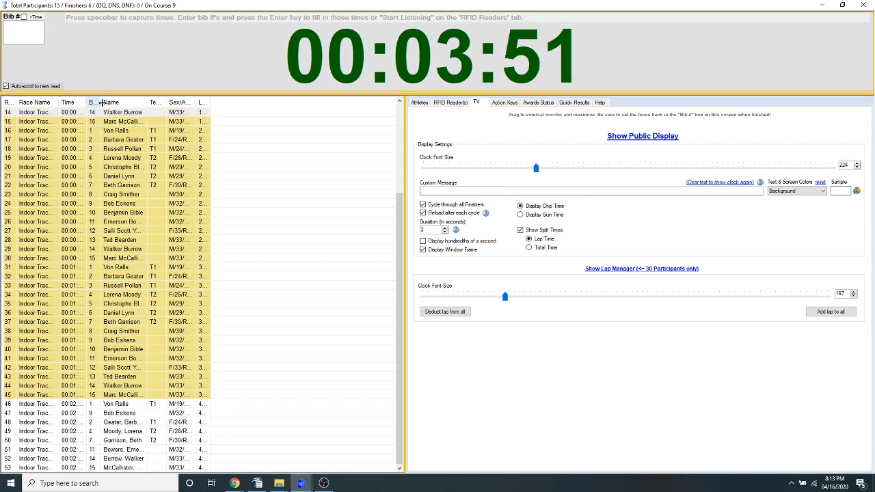
drag(101, 103, 122, 102)
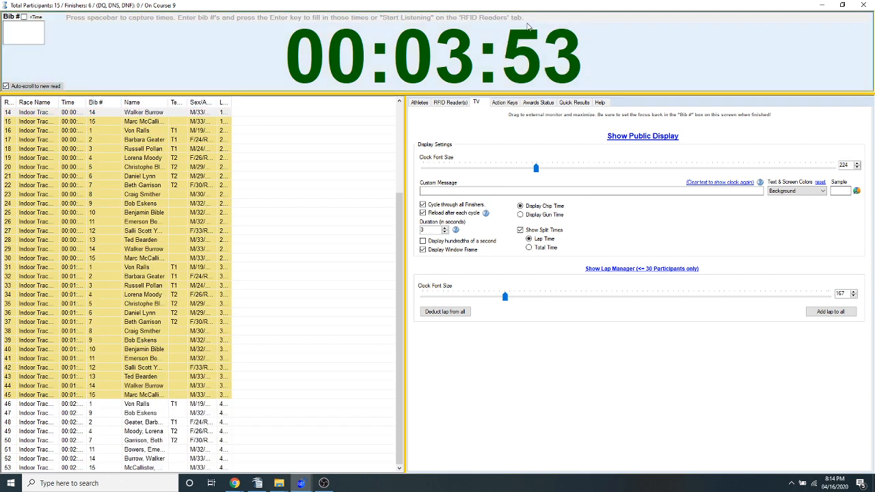
click(527, 26)
click(468, 275)
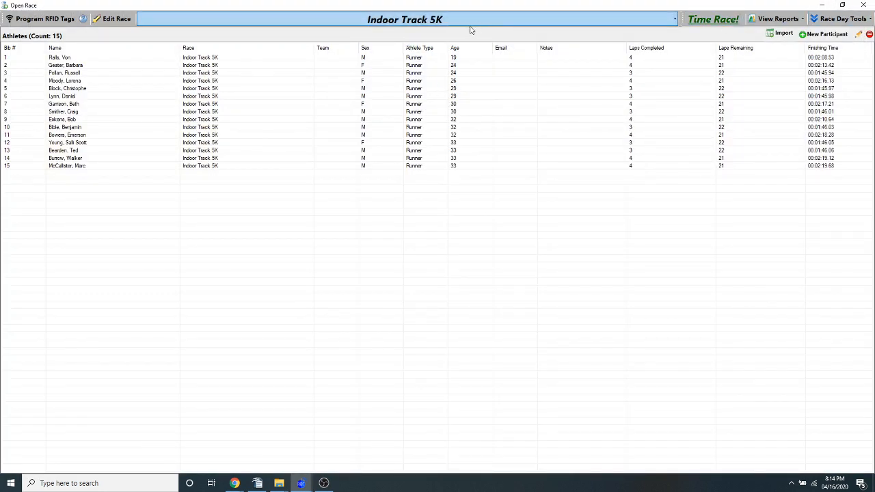
Switch to the ART Live Stream 10K race, open its timing window and start the race clock
click(459, 24)
click(205, 31)
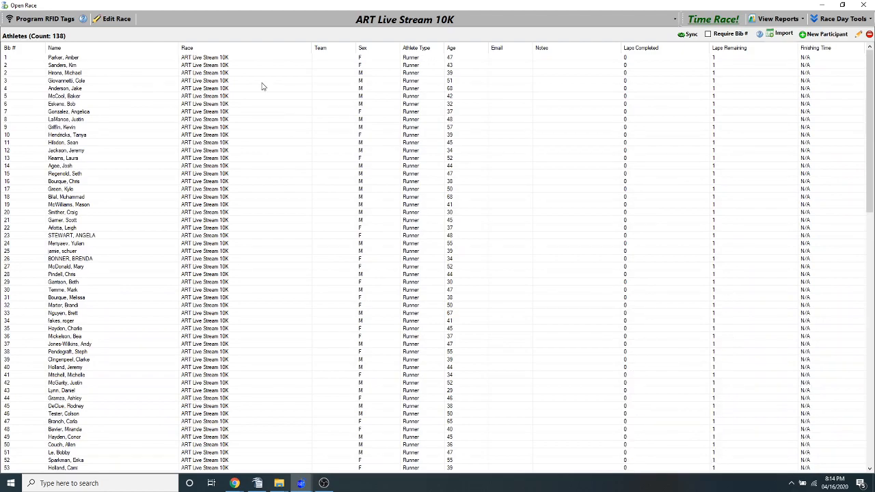
click(713, 20)
click(410, 304)
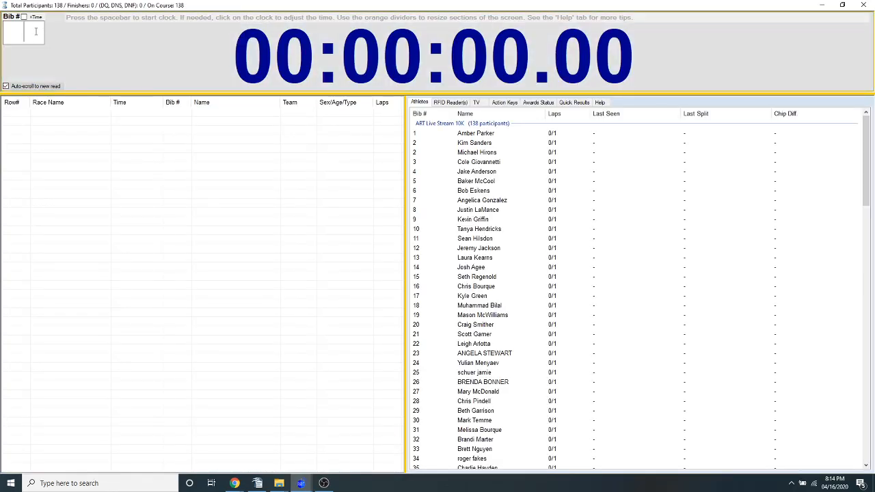
key(space)
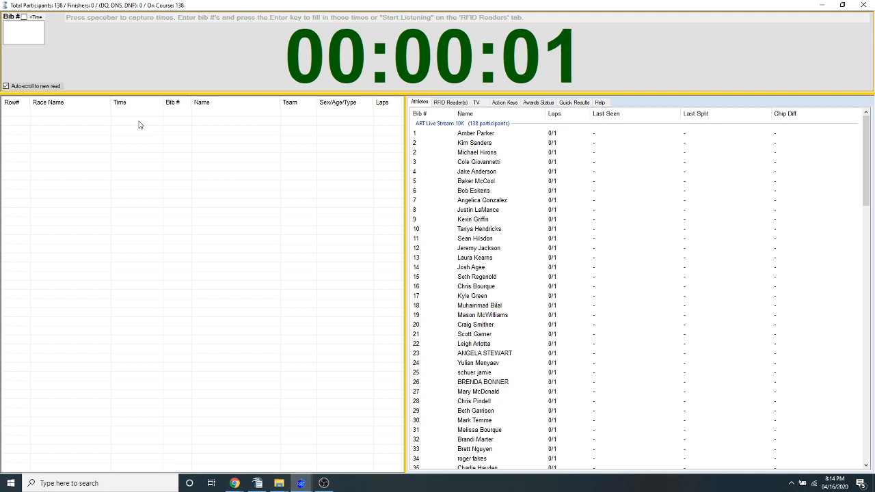
Capture two finish times and assign them to bibs 18 and 19
key(space)
key(space)
text(18)
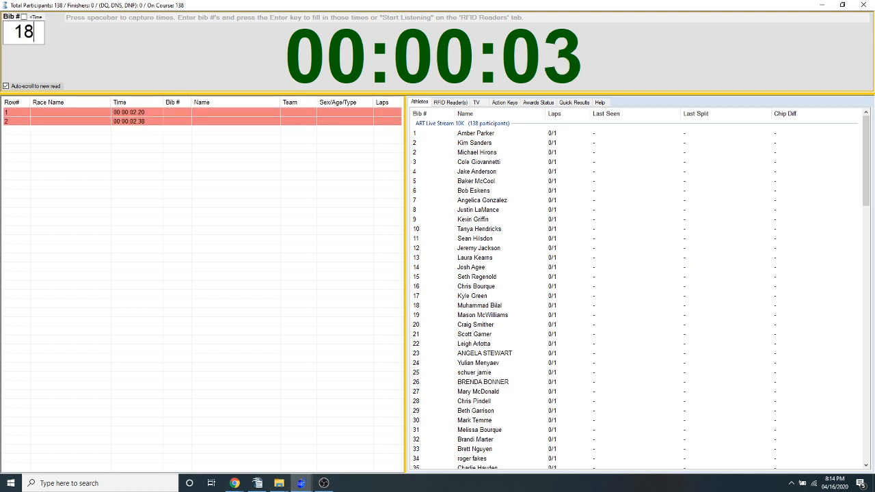
key(Return)
text(19)
key(Return)
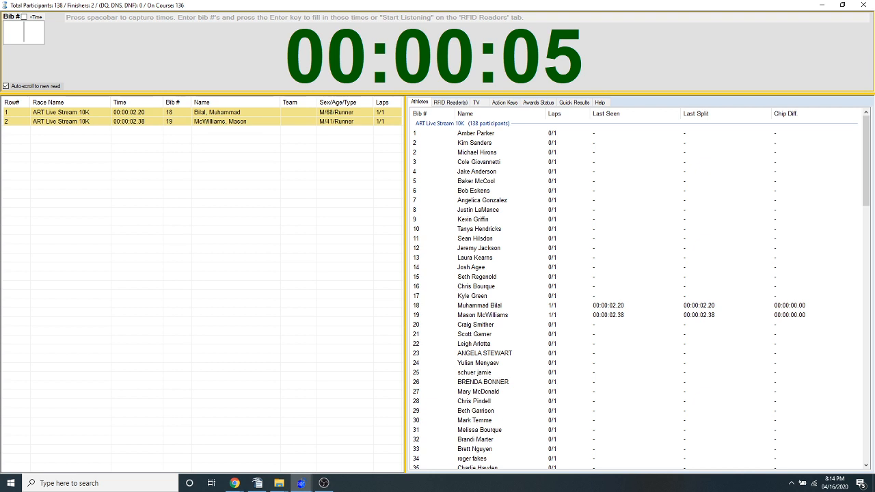
click(213, 113)
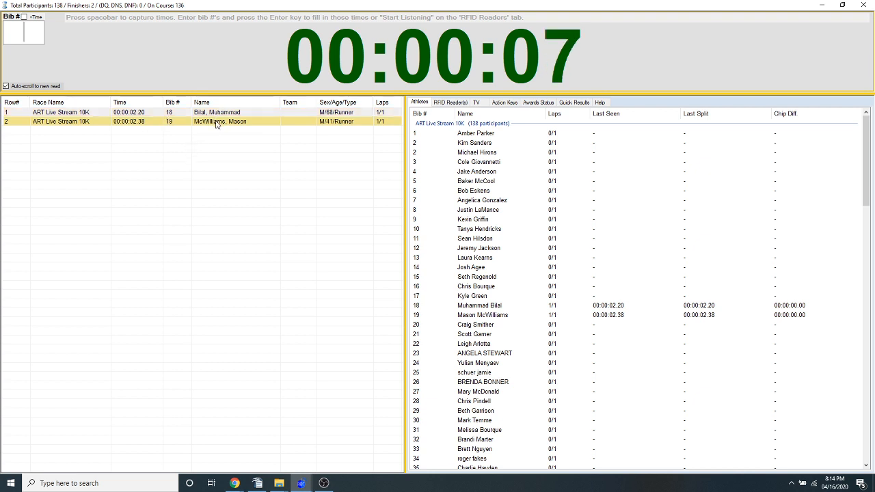
click(215, 121)
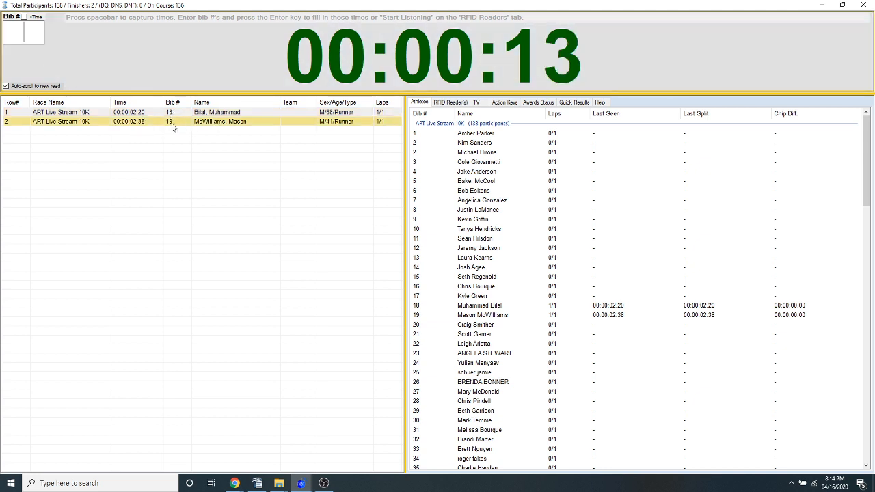
Capture six more finish times for bibs 1, 2, 3, 4, 56 and 7, and record finishes for bibs 8, 9 and 10
key(space)
key(space)
key(space)
key(space)
key(space)
key(space)
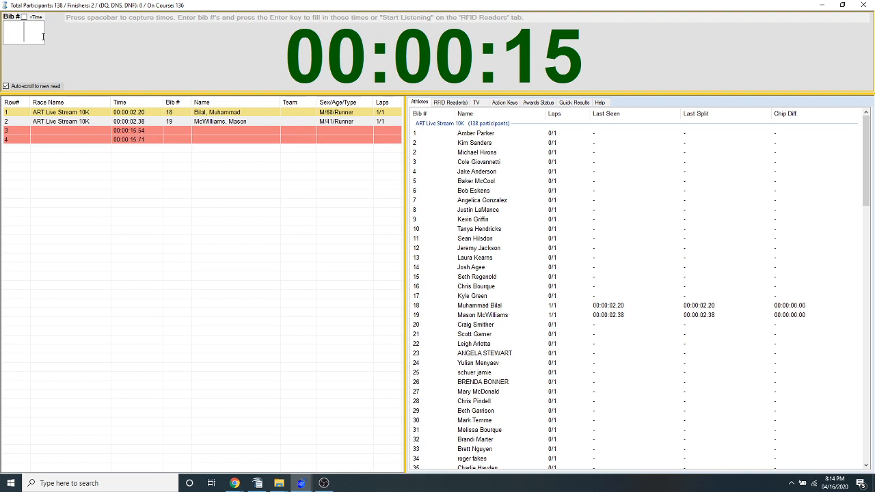
text(1)
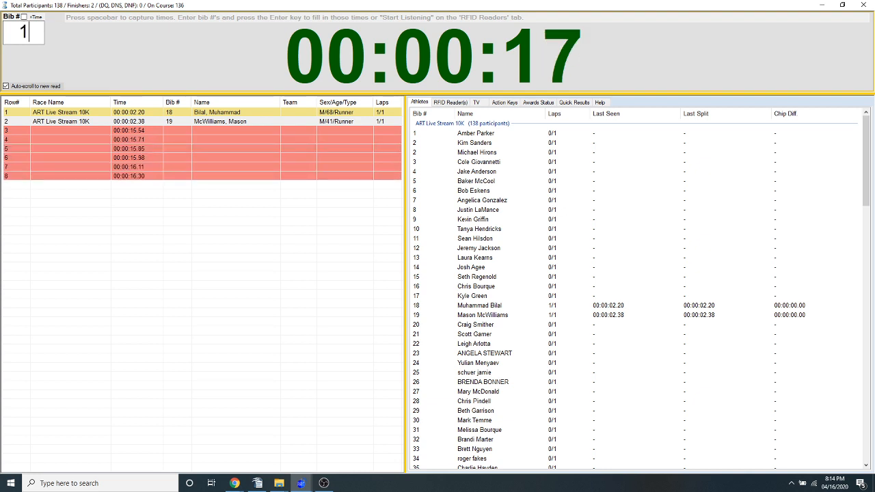
text( 2 3 4 56 )
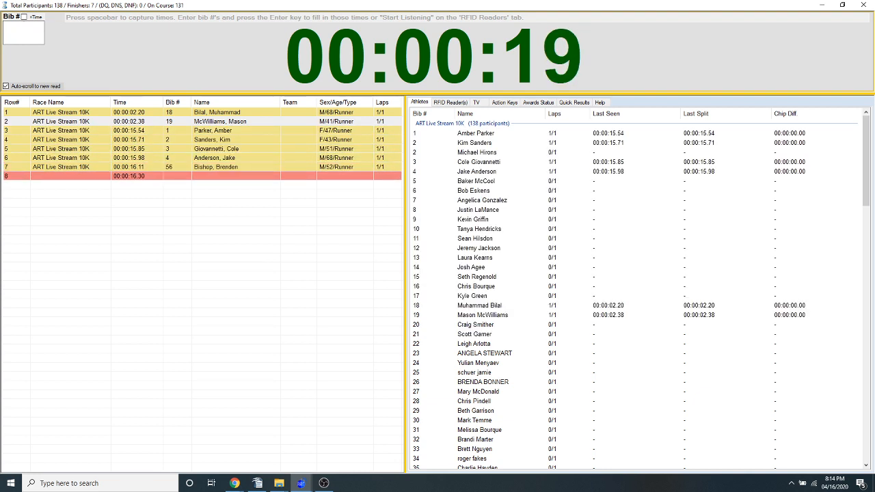
text(7  8  9 0)
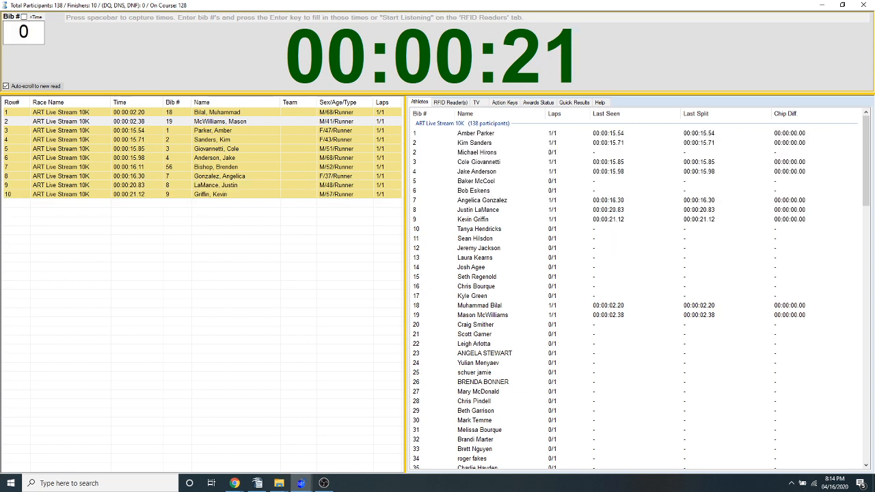
key(BackSpace)
text(10)
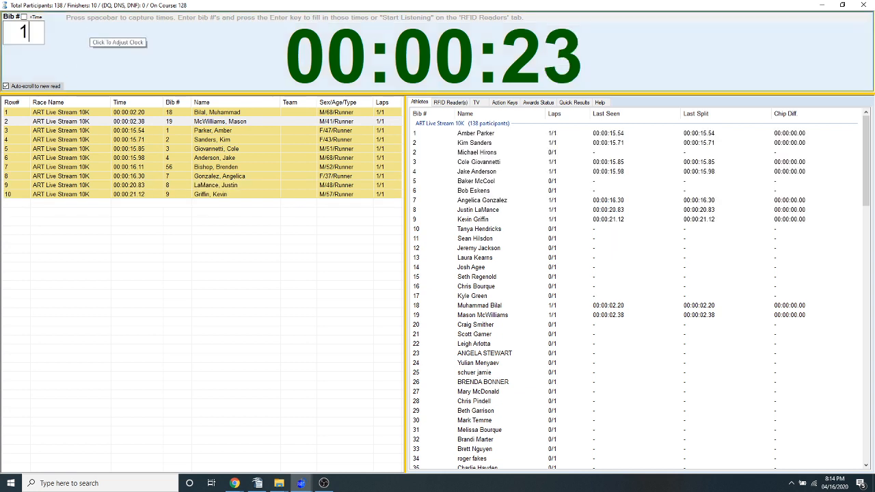
key(Return)
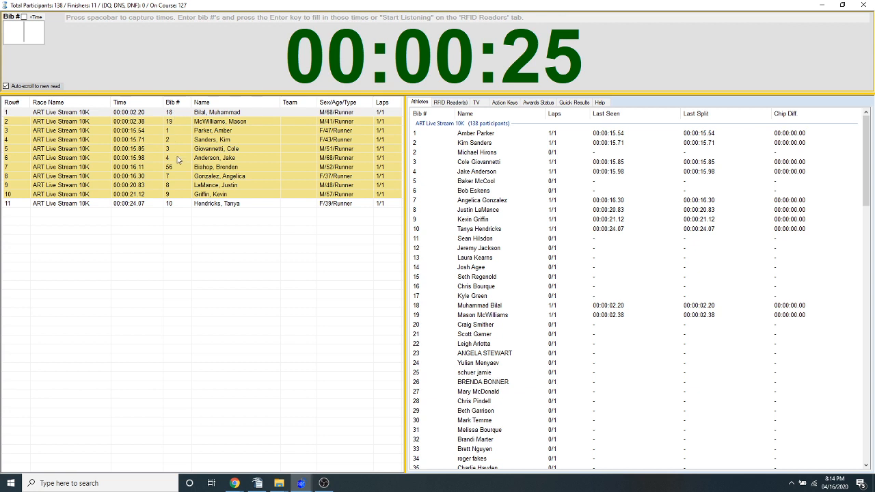
Swap the bib numbers of the first and last finish reads, bibs 18 and 10
click(179, 113)
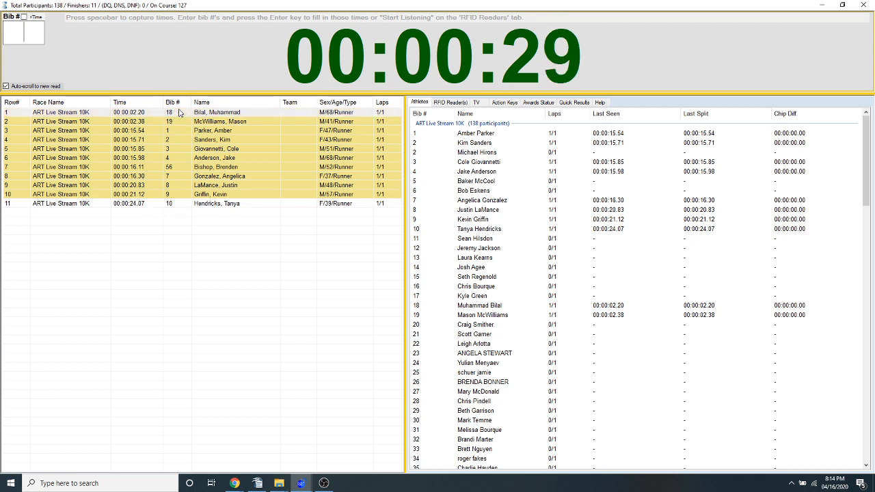
click(217, 205)
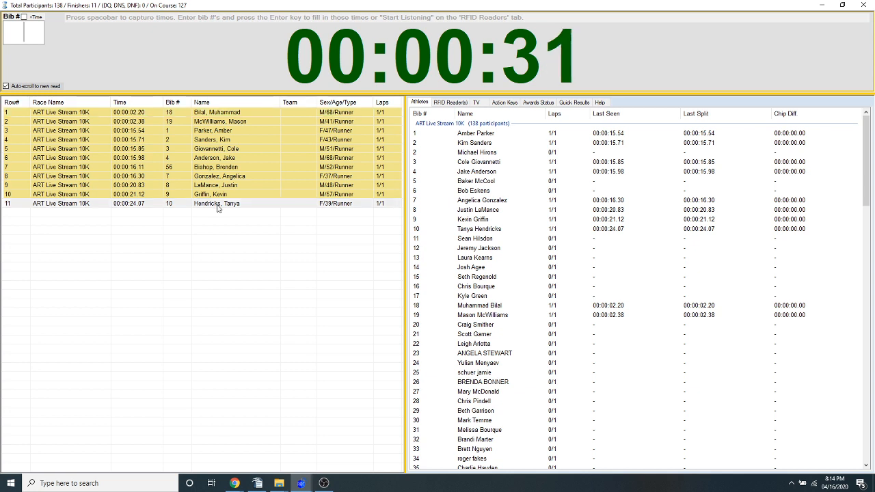
click(198, 115)
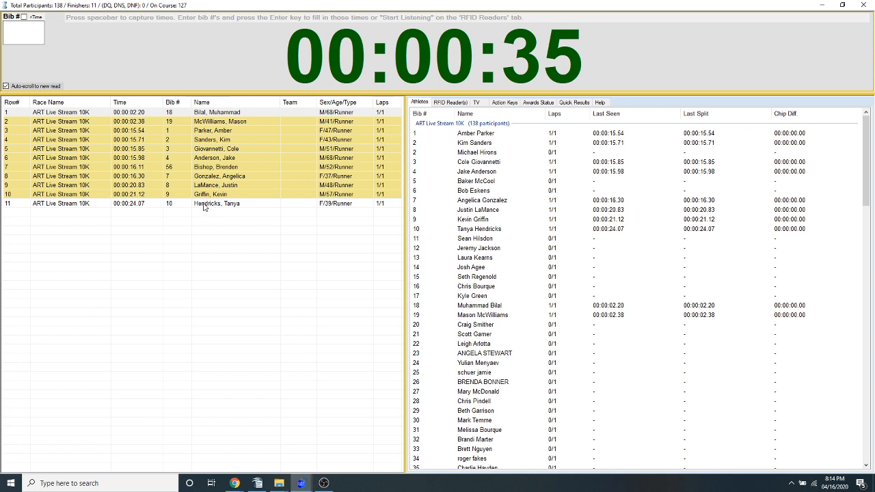
click(176, 205)
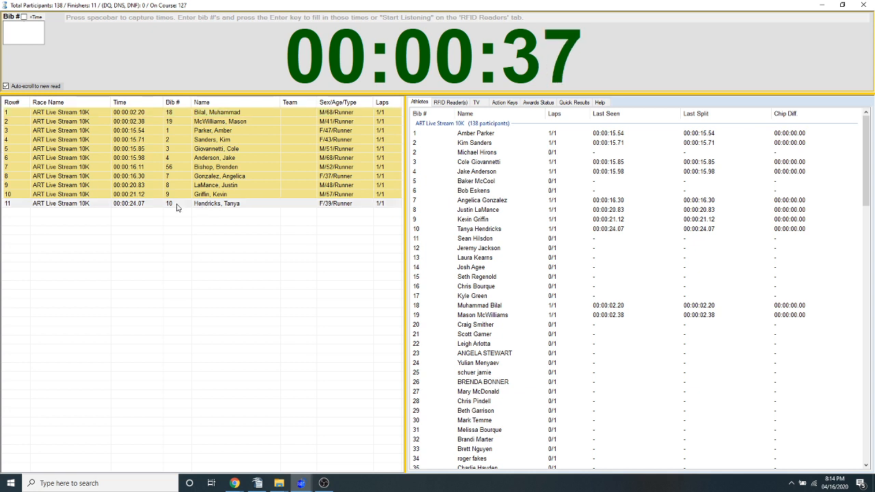
click(180, 114)
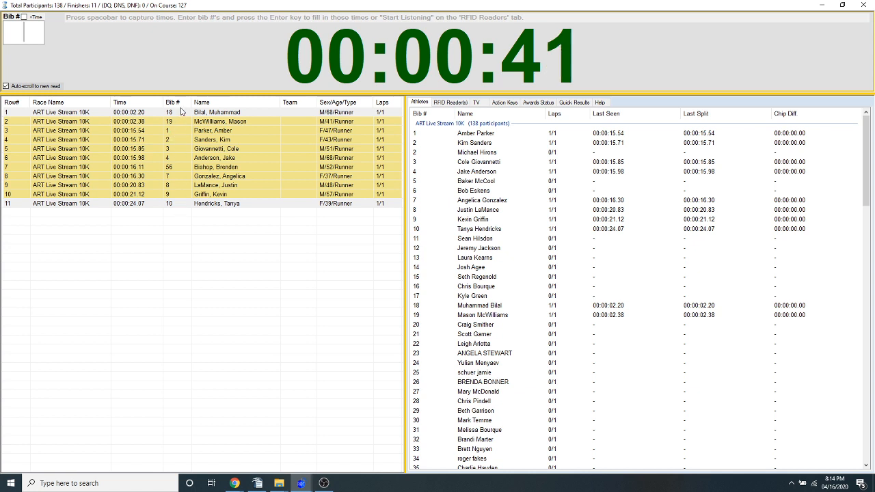
right_click(182, 112)
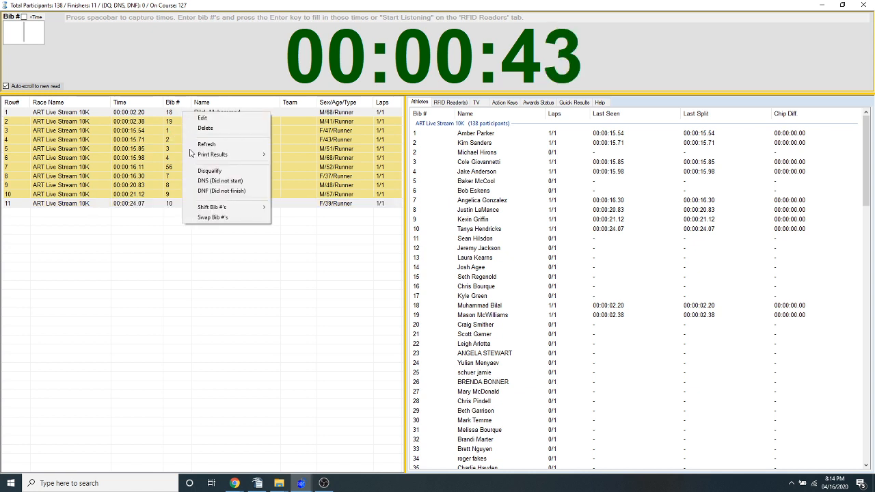
click(219, 220)
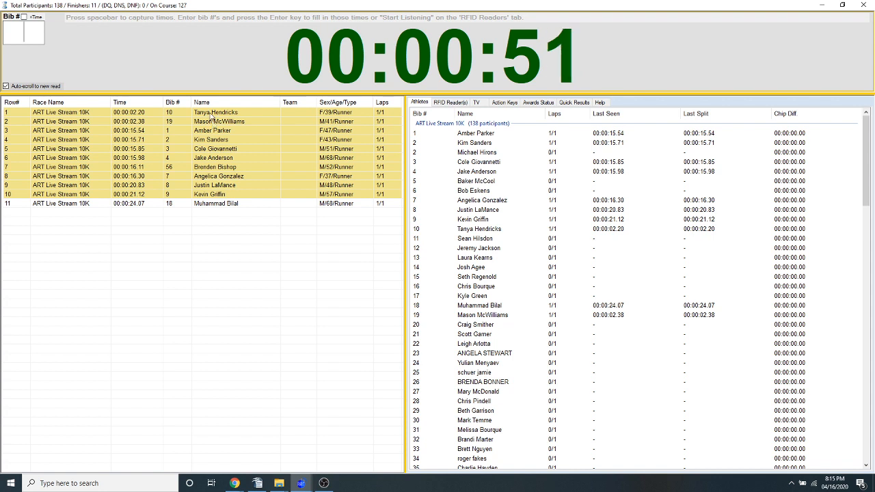
Show the bib and time editing fields for bib 10's read and the swap and shift options for bibs 3 and 8
double_click(211, 116)
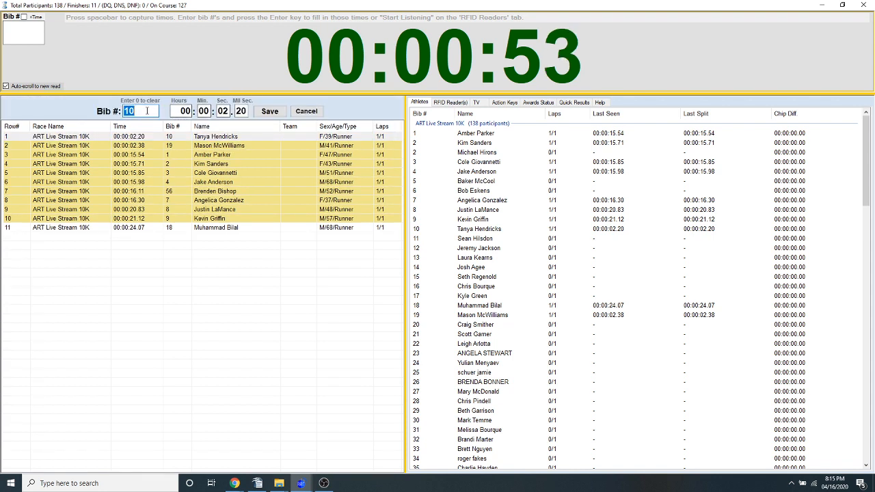
click(147, 111)
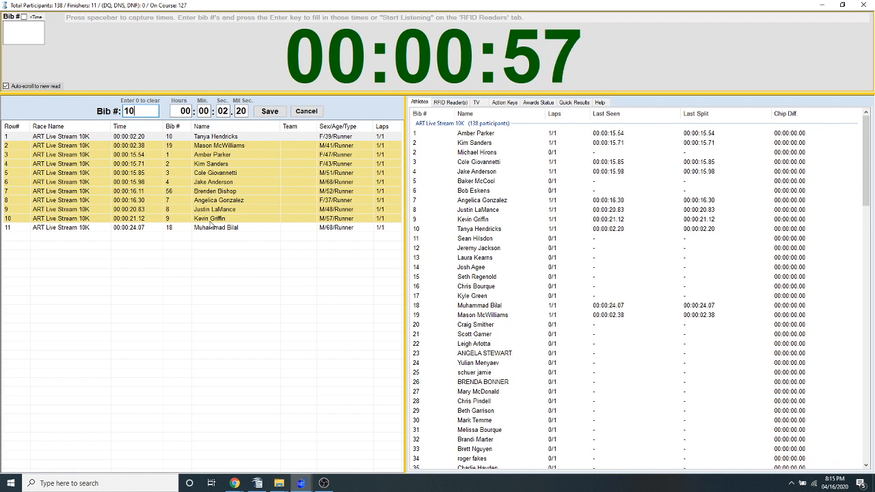
click(306, 111)
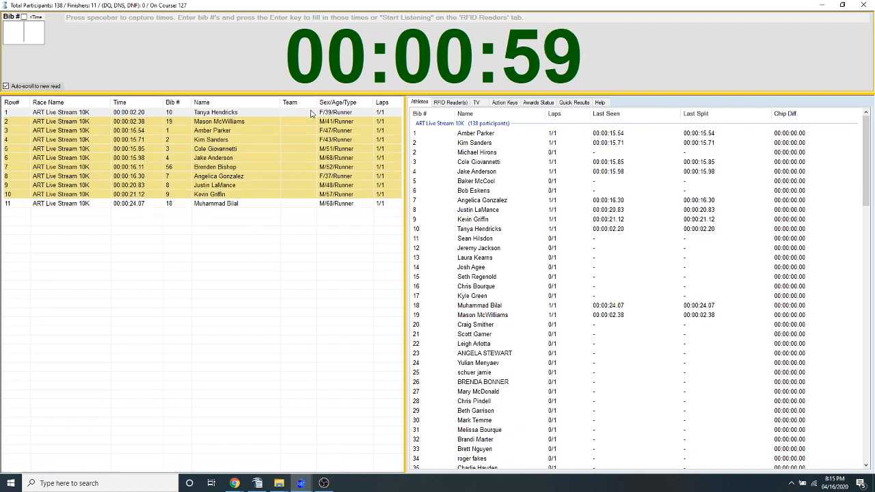
right_click(222, 185)
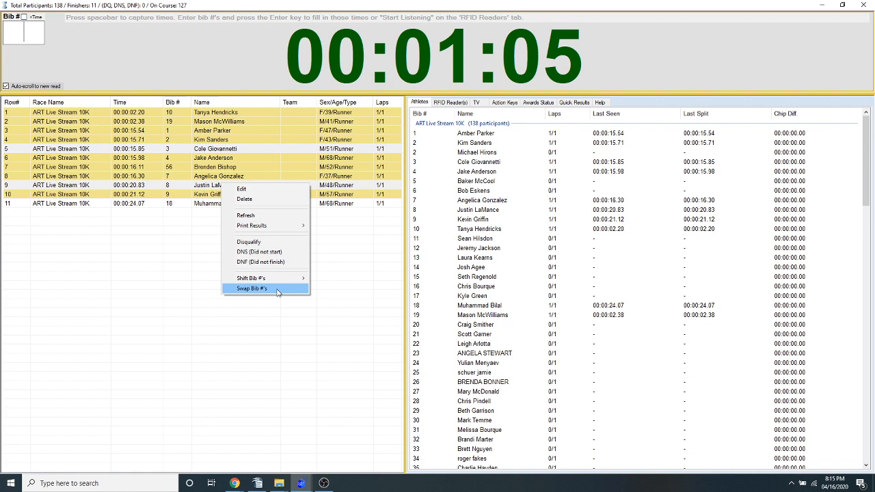
click(203, 171)
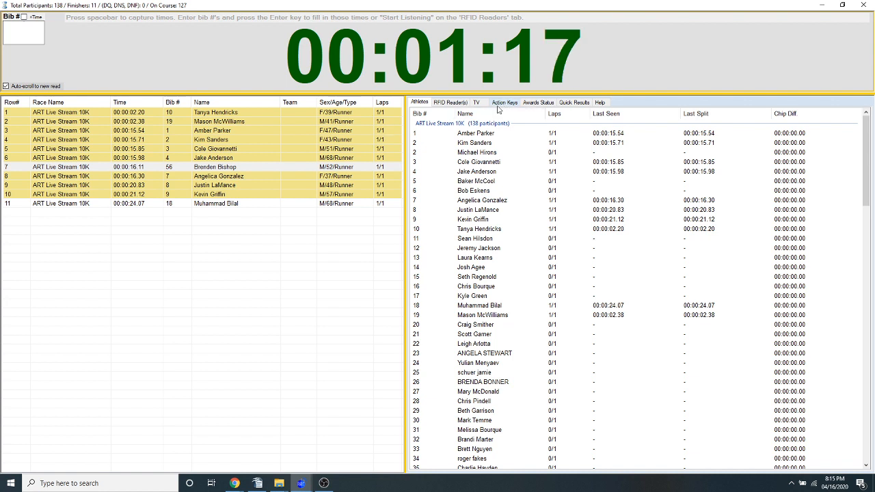
Restart the ART Live Stream 10K, clearing its original start time and all recorded times
click(30, 38)
key(F1)
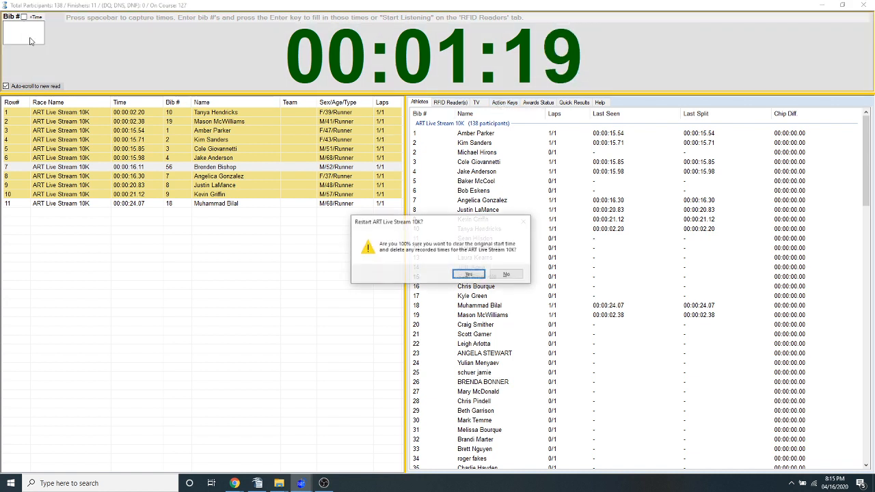
key(Return)
key(Return)
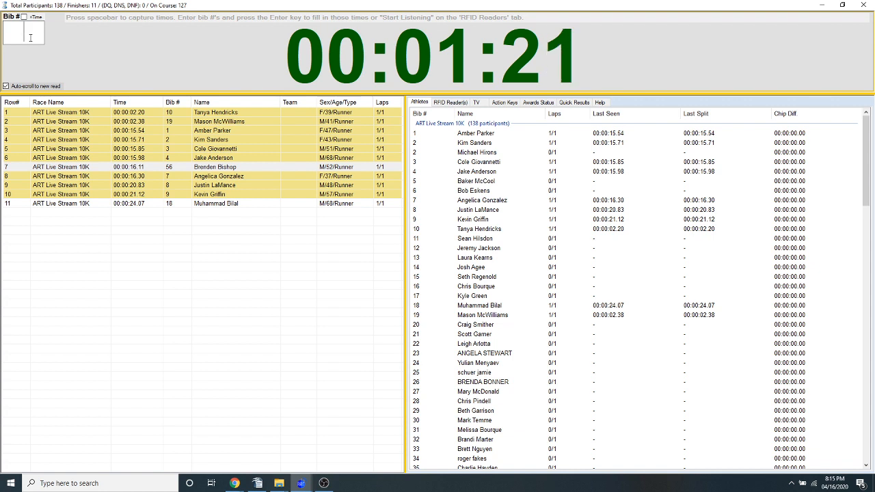
key(F1)
key(Return)
key(Return)
key(F1)
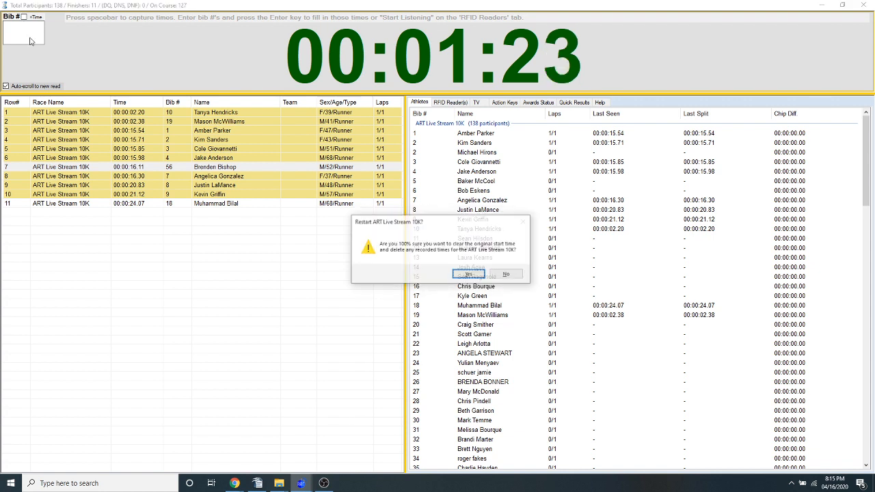
key(Return)
key(Return)
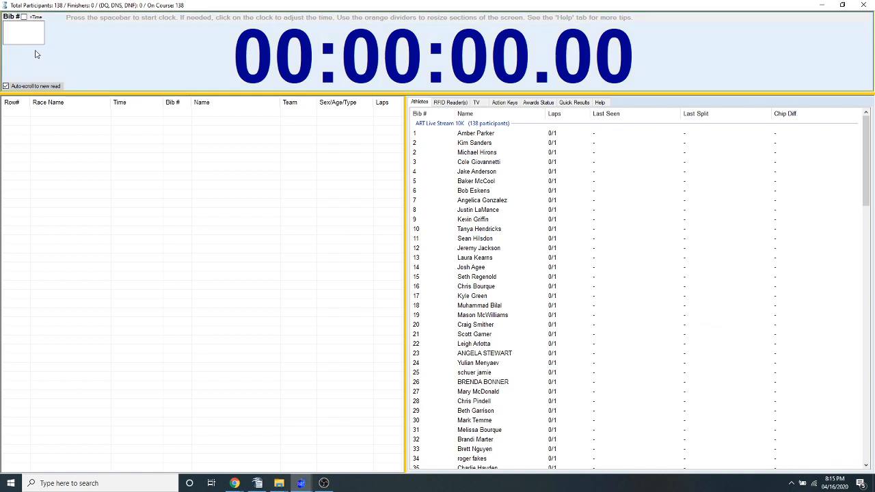
Start the race clock and begin listening for chip reads on the RFID readers
key(space)
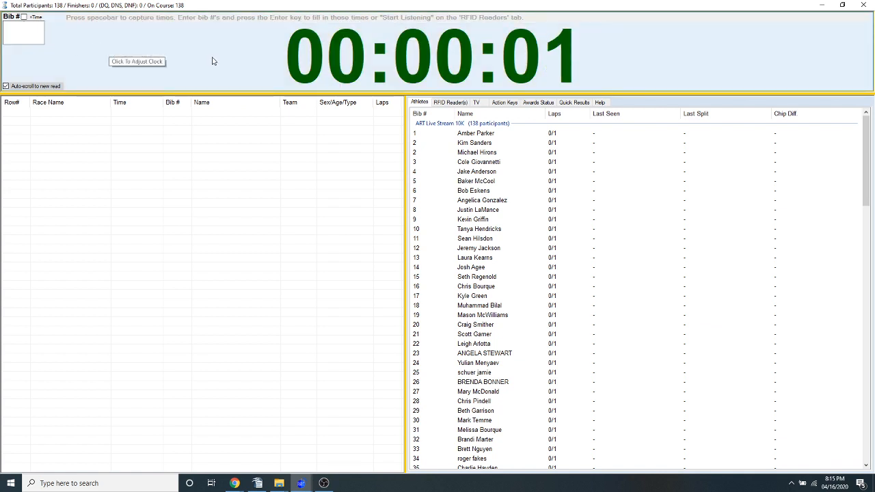
click(450, 103)
click(479, 120)
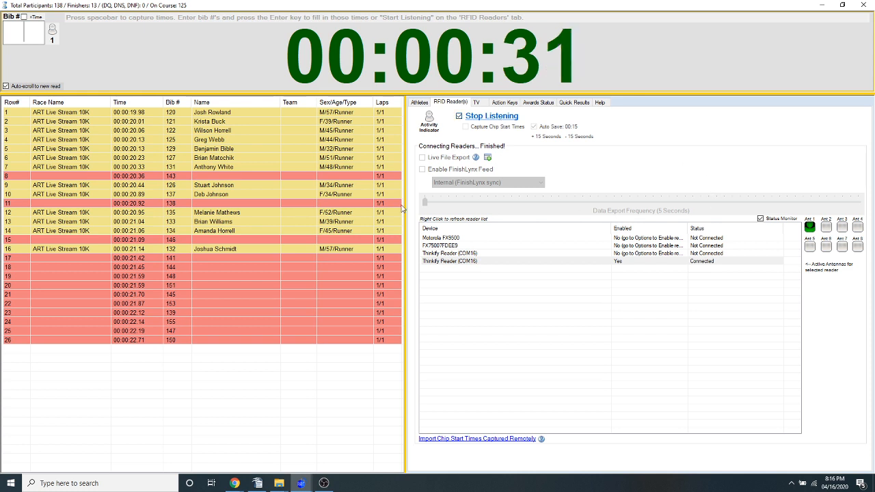
Select every captured RFID read in the race list and delete them all together
click(208, 115)
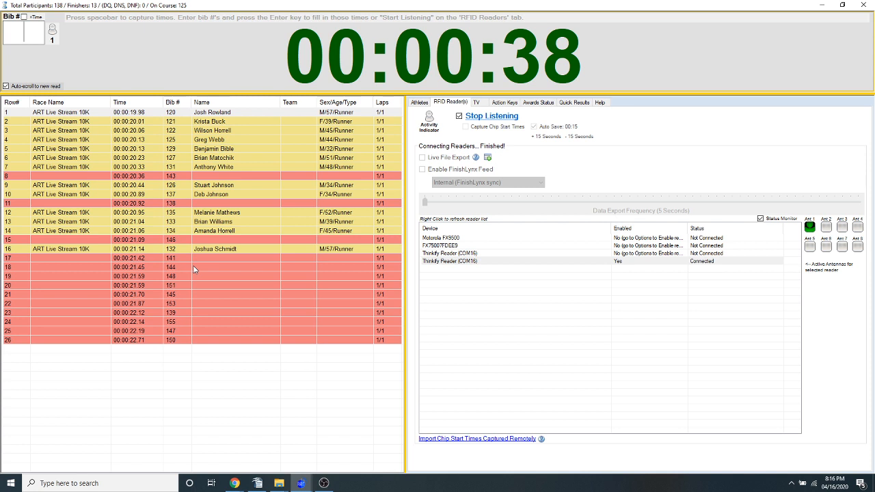
right_click(250, 116)
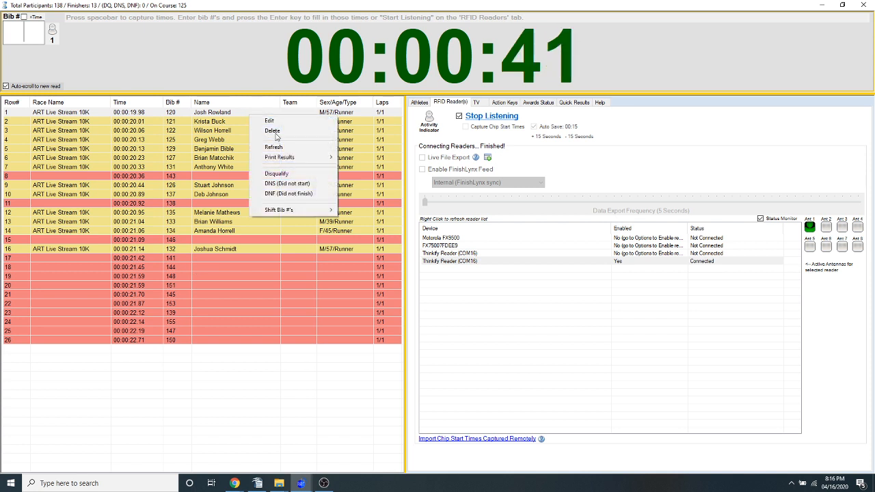
click(214, 121)
click(220, 112)
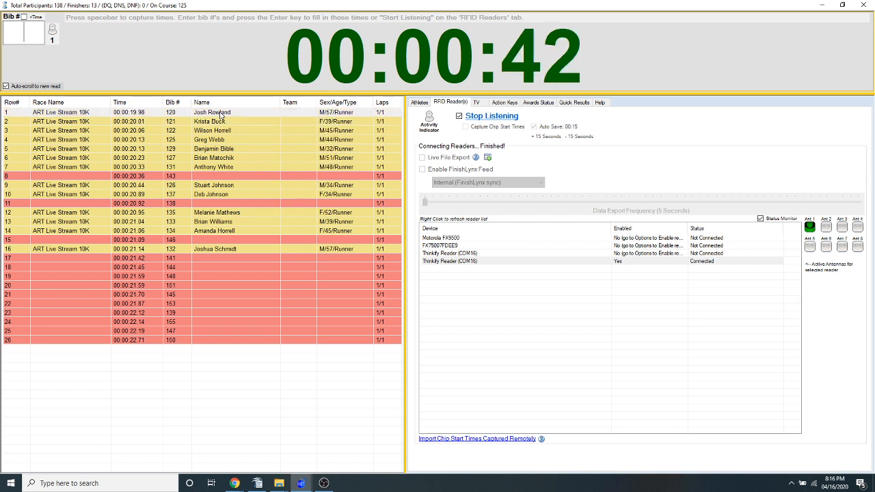
shift+click(215, 342)
right_click(233, 285)
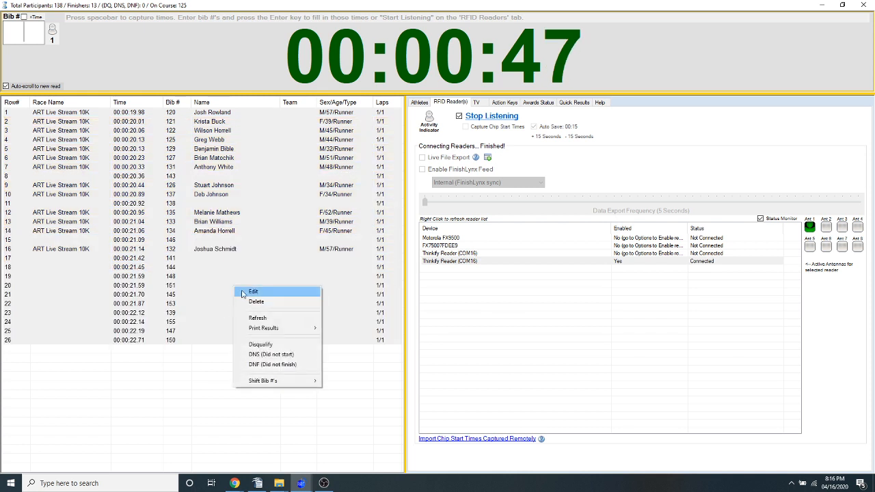
click(262, 299)
click(453, 275)
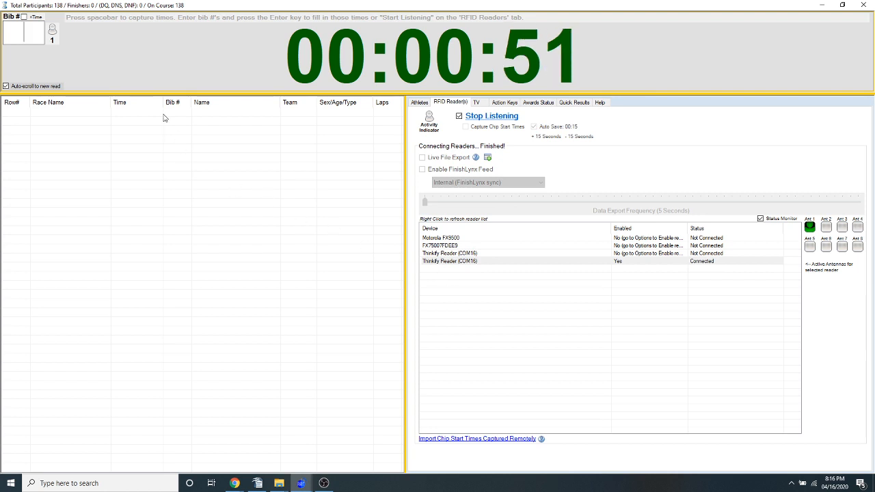
Capture nine finish times without bibs and delete the fourth, fifth and sixth reads as one selection
key(space)
key(space)
key(space)
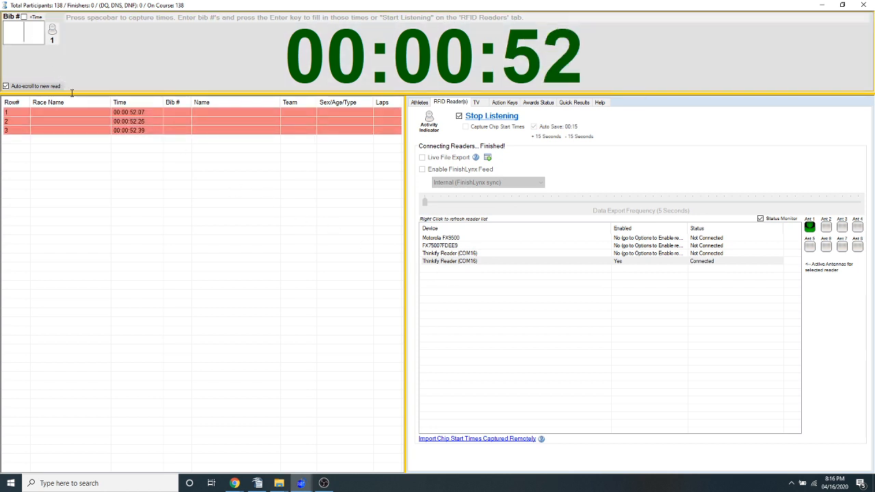
drag(145, 139, 145, 158)
right_click(144, 157)
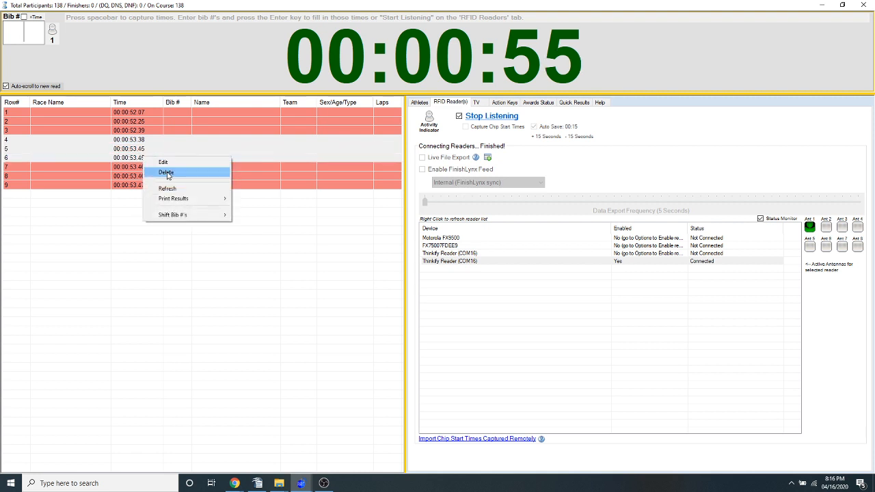
click(167, 172)
click(445, 276)
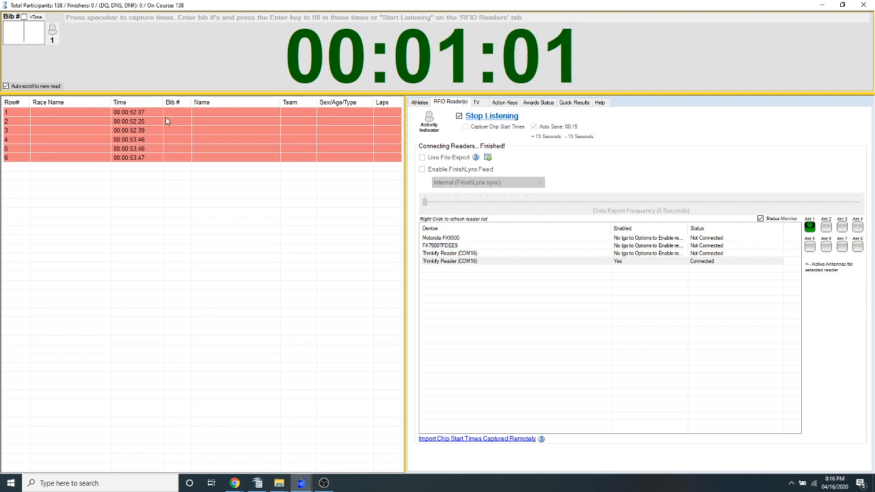
Delete the reads timed 00:00:52.07 and 00:00:52.25 one at a time
right_click(184, 112)
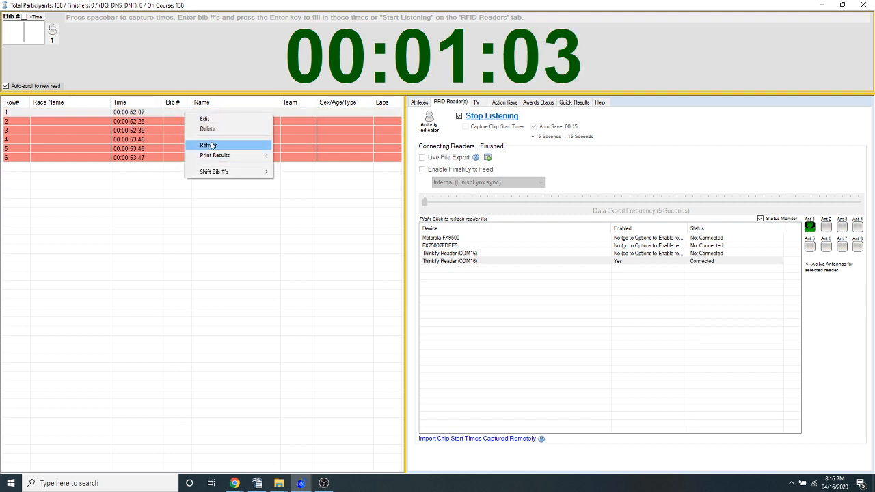
click(208, 130)
click(446, 274)
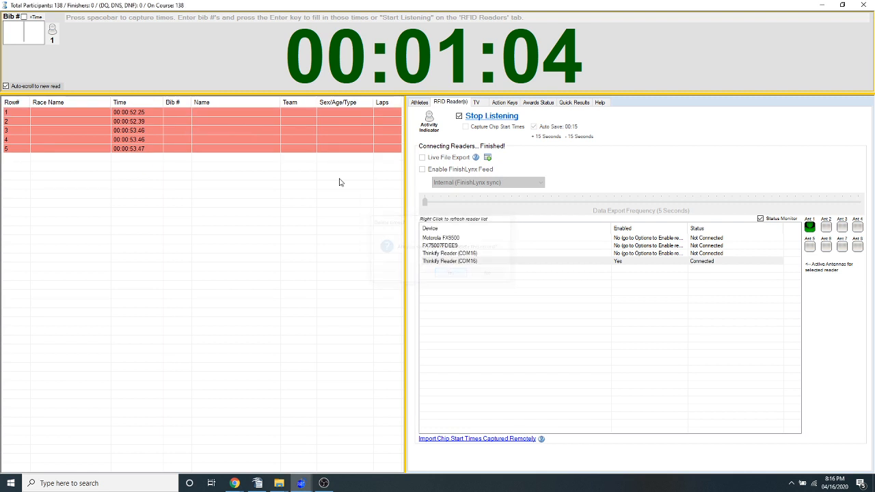
right_click(220, 112)
click(253, 129)
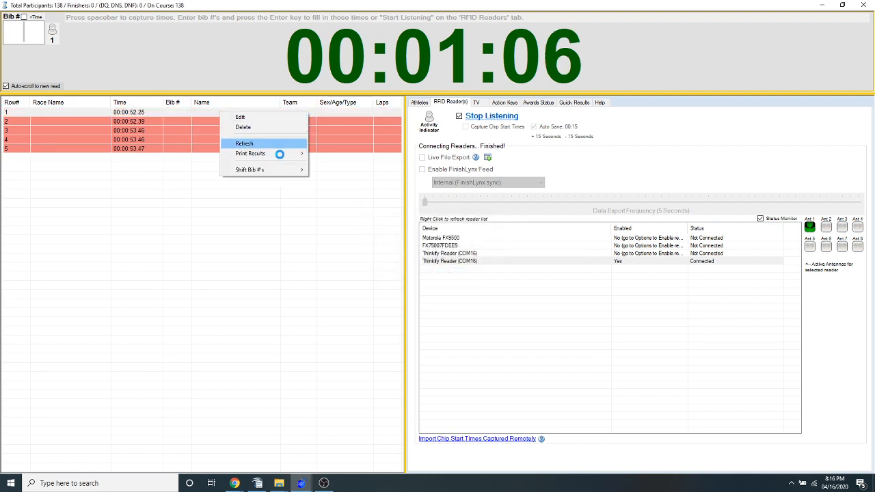
click(449, 274)
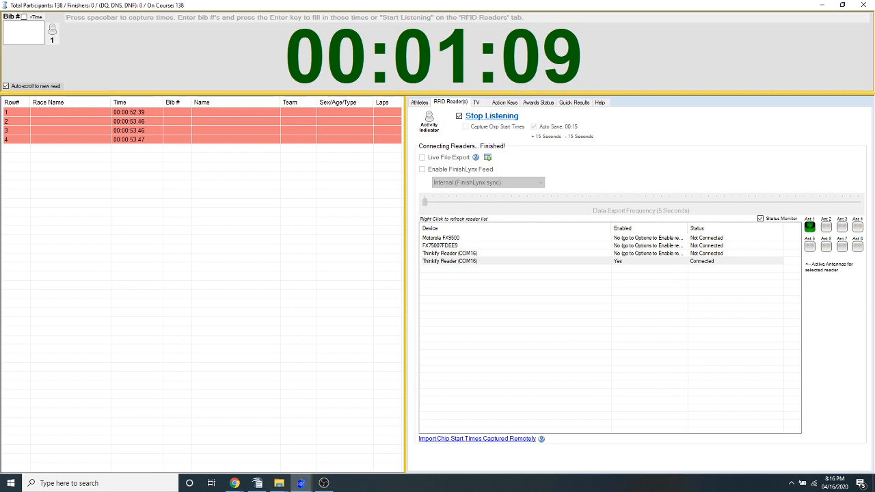
Reload the RFID reader list to refresh the connection status of the enabled Thinkify Reader (COM16)
key(alt+Tab)
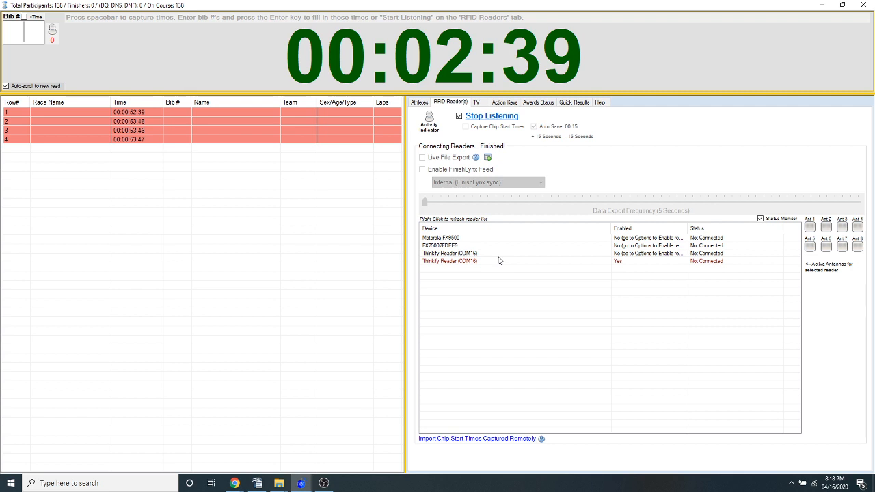
right_click(564, 272)
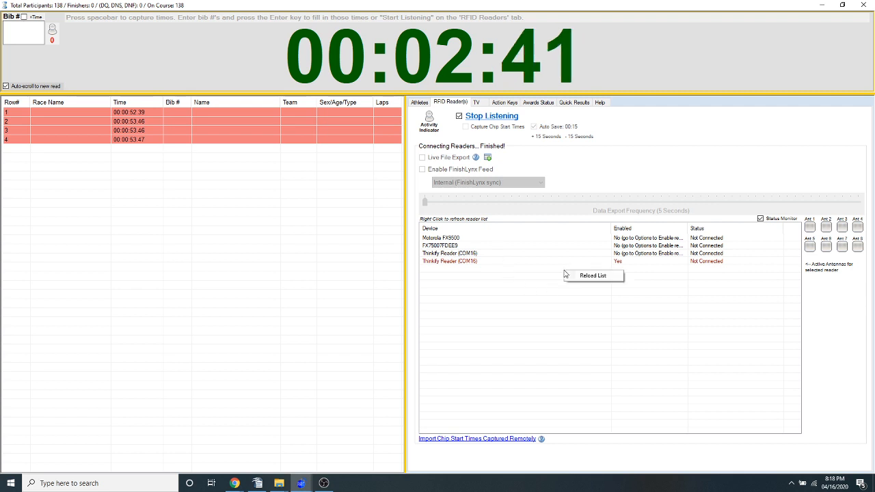
click(604, 275)
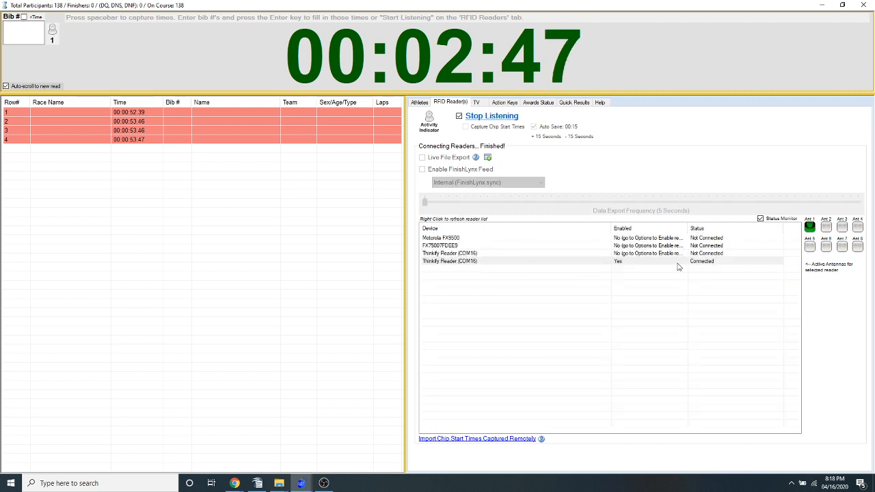
right_click(523, 280)
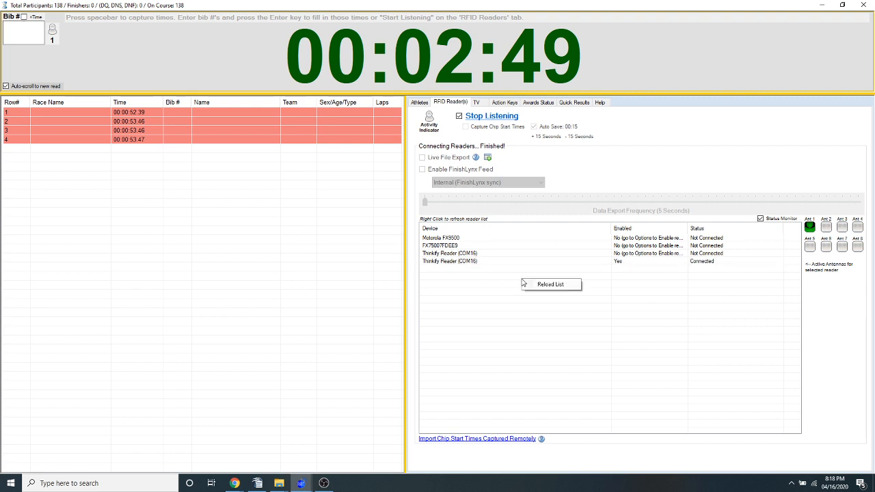
click(485, 283)
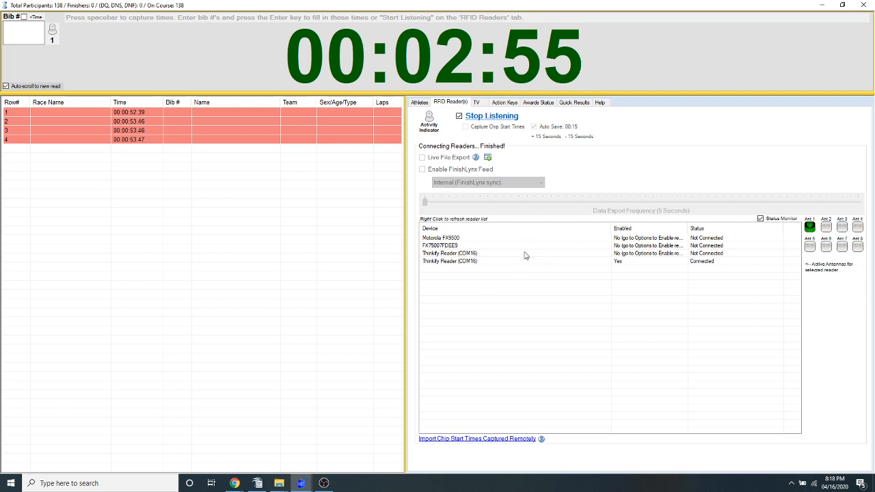
click(487, 282)
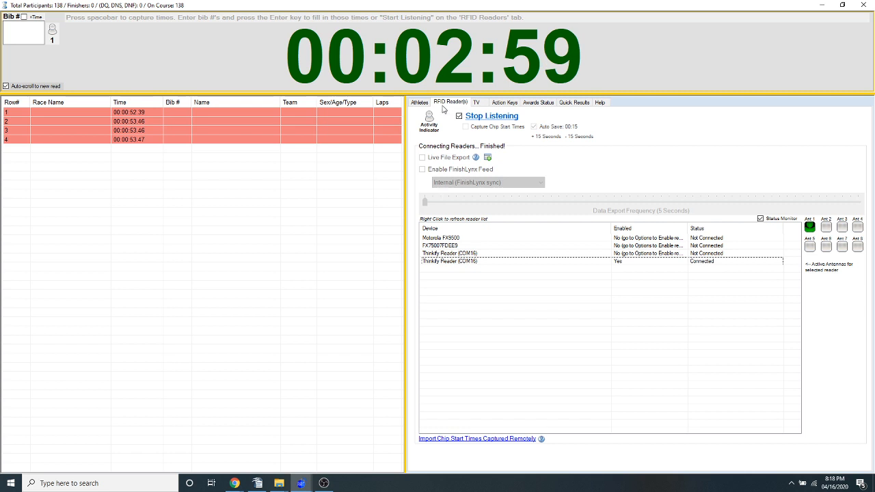
Delete the disabled Thinkify Reader (COM16) from the RFID reader settings in the program options
click(509, 104)
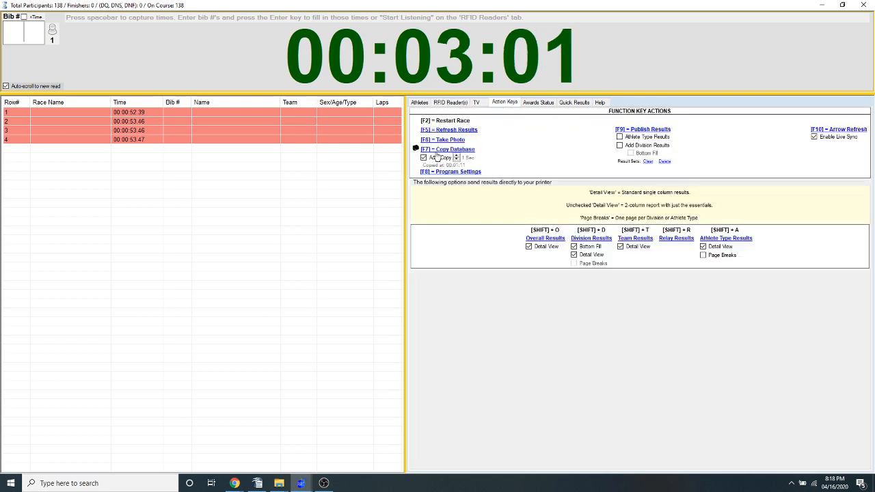
click(451, 172)
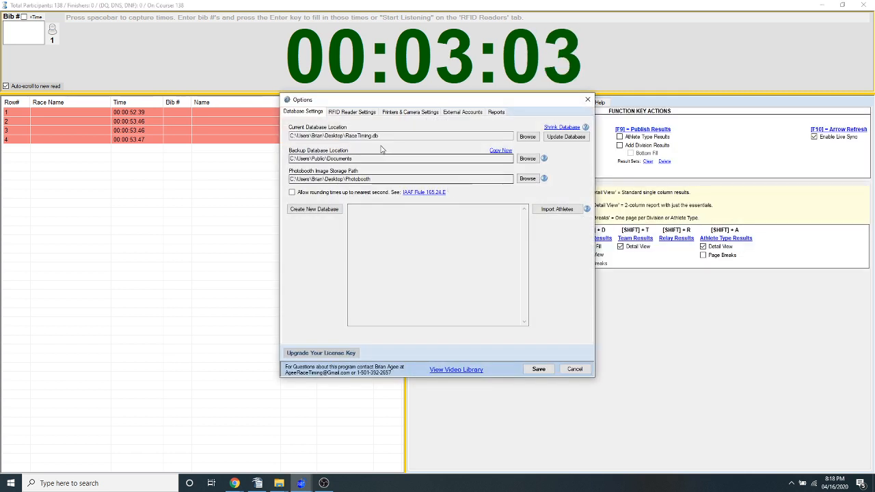
click(353, 112)
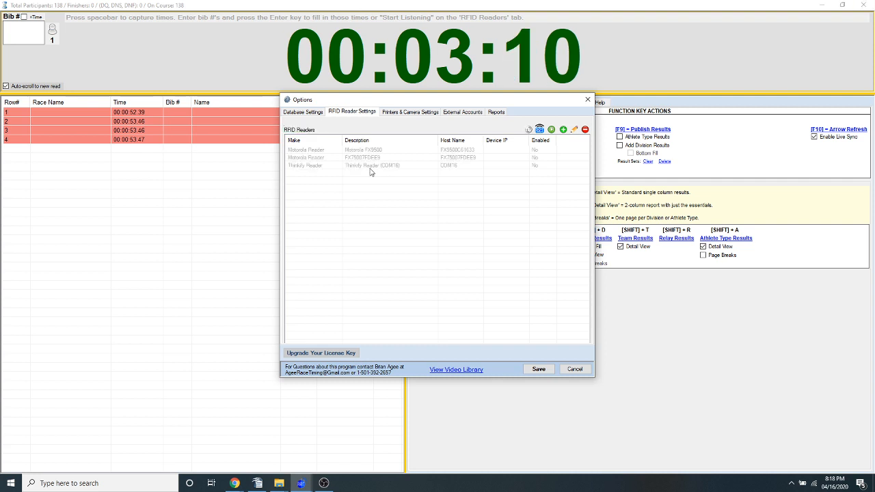
click(374, 167)
key(Delete)
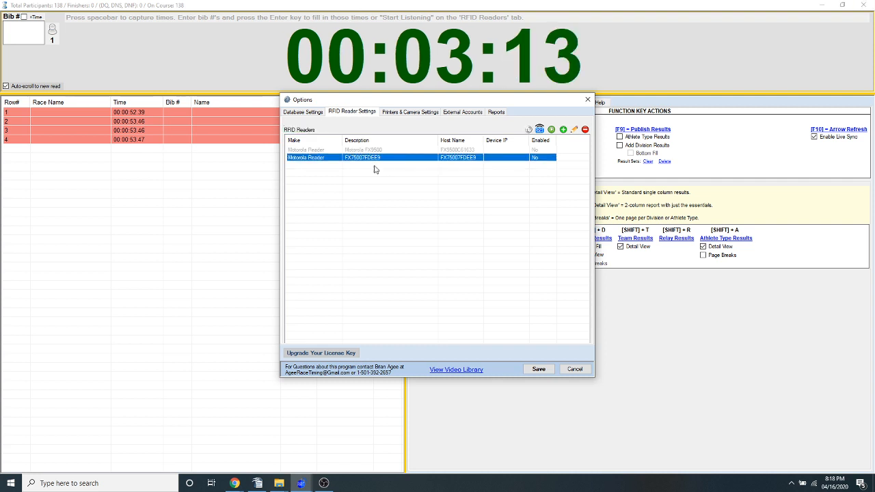
Change the description of the Motorola reader FX75007FDEE9 to "Test Change" and save the program options
double_click(441, 162)
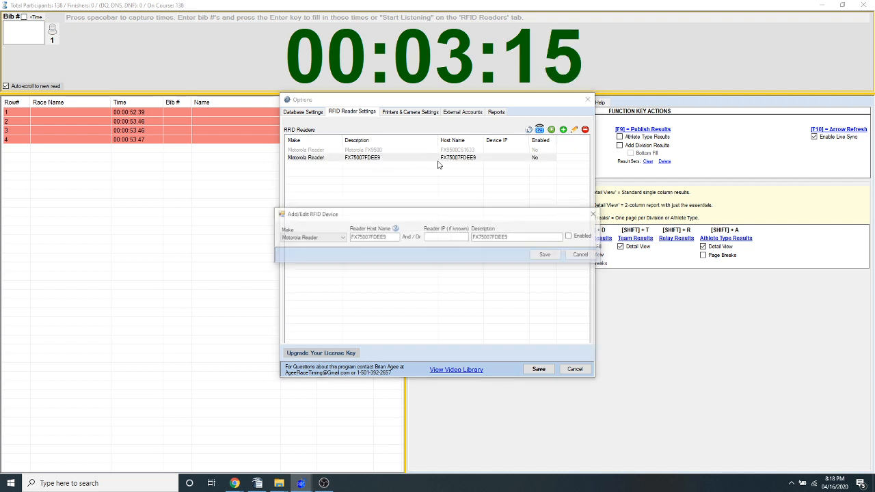
key(Tab)
text(T)
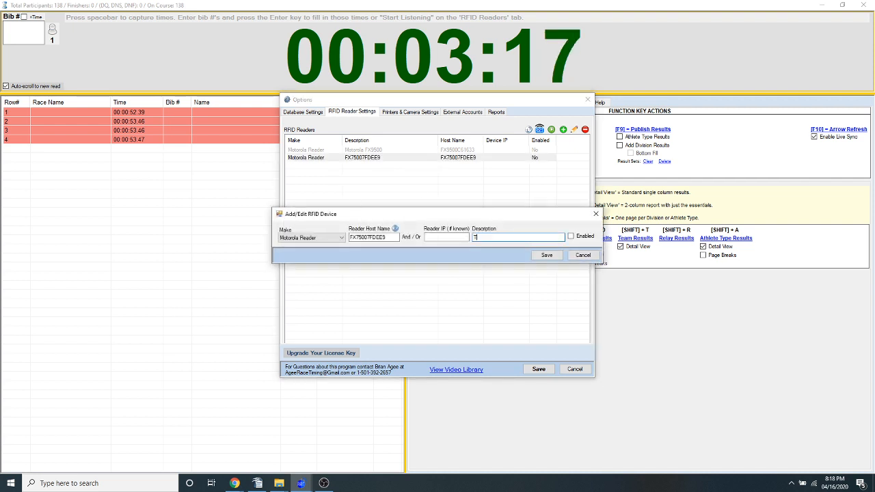
text(est Cah)
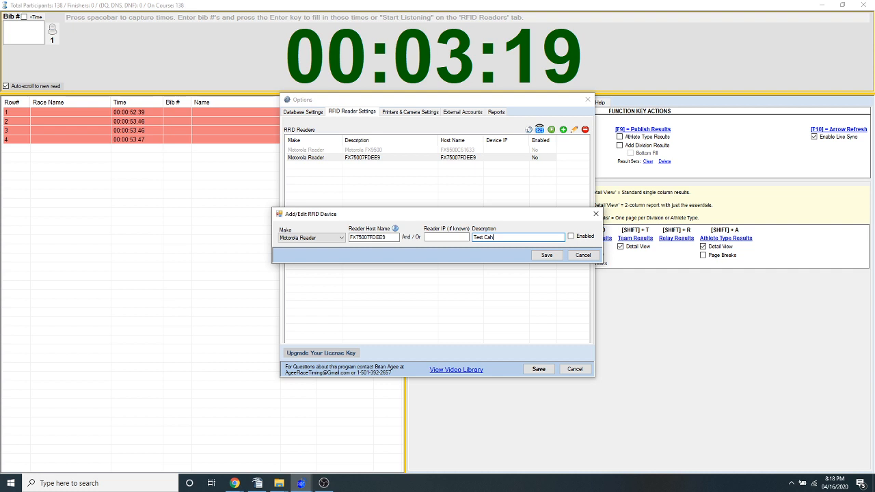
key(BackSpace)
key(BackSpace)
text(hange)
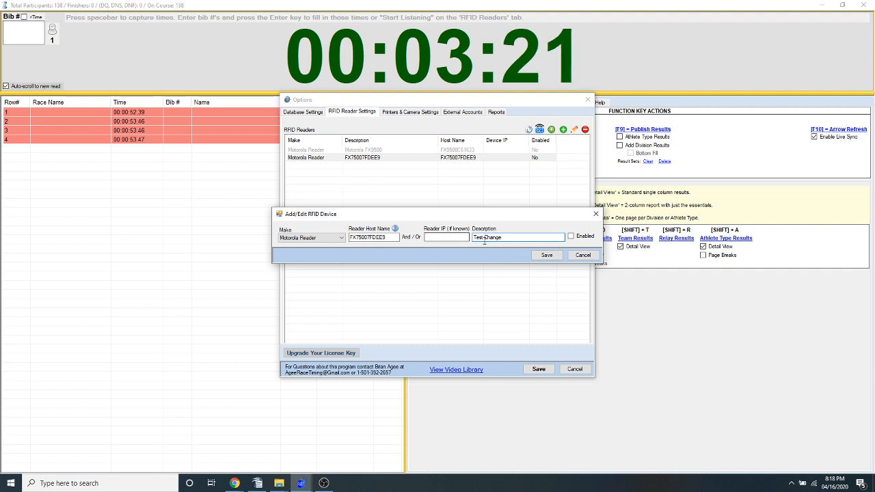
click(541, 255)
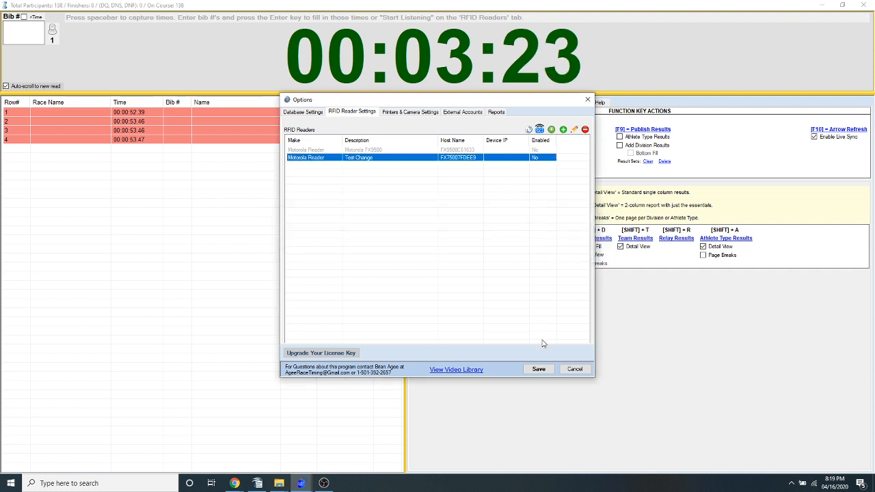
click(539, 369)
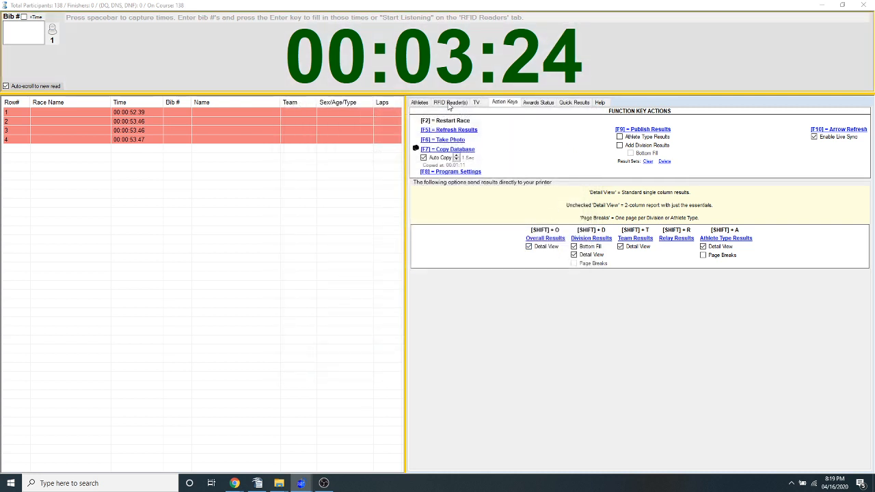
Reload the race screen's RFID reader list to apply the edited reader settings
click(449, 103)
right_click(541, 281)
click(558, 288)
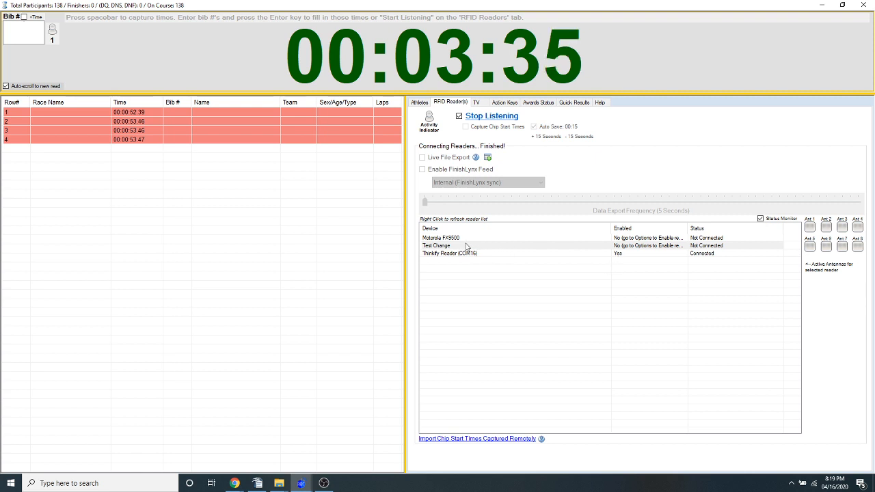
Turn the RFID readers' Status Monitor off and back on
right_click(545, 280)
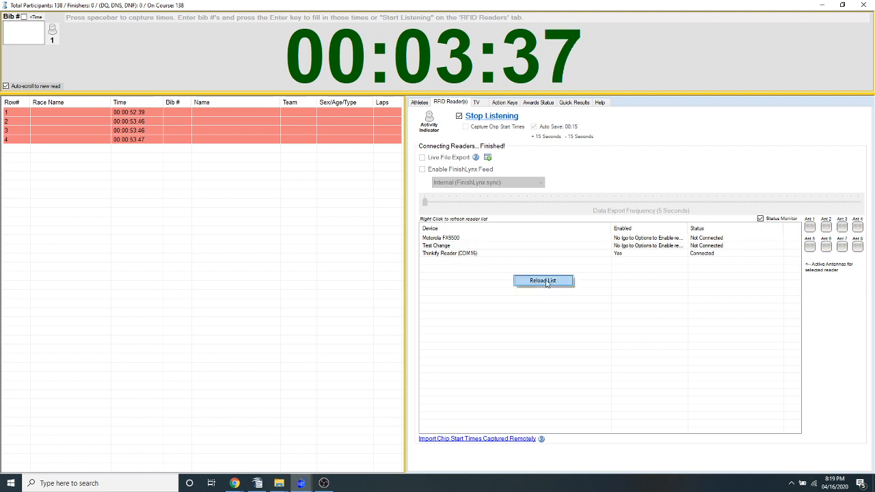
click(466, 264)
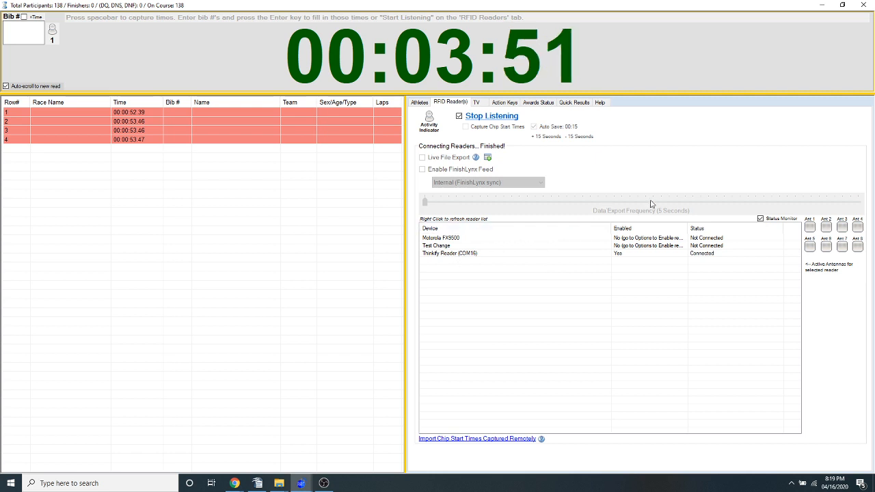
click(761, 219)
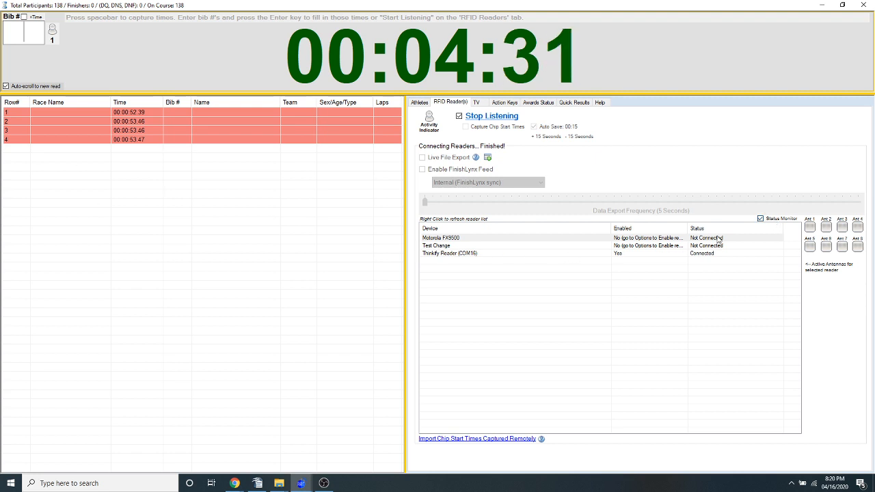
click(760, 219)
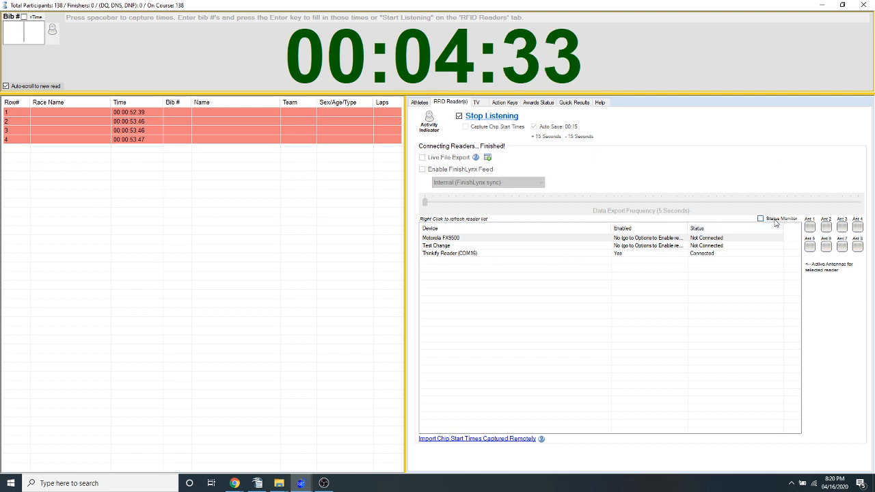
click(760, 219)
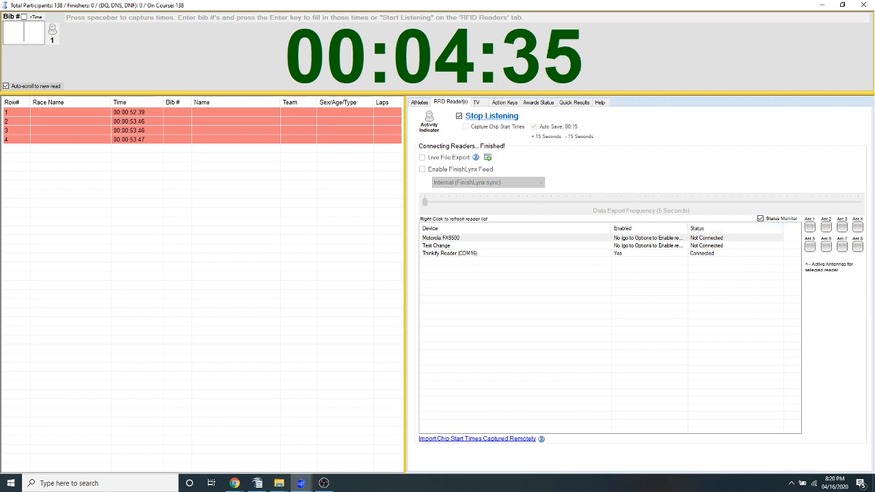
Show the public display from the TV settings and move its Time Clock window down, clear of the display settings
key(alt+Tab)
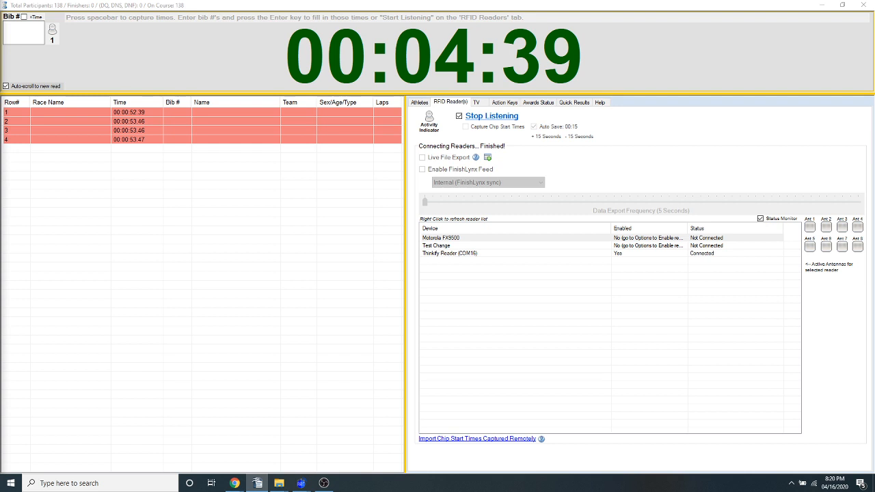
click(479, 106)
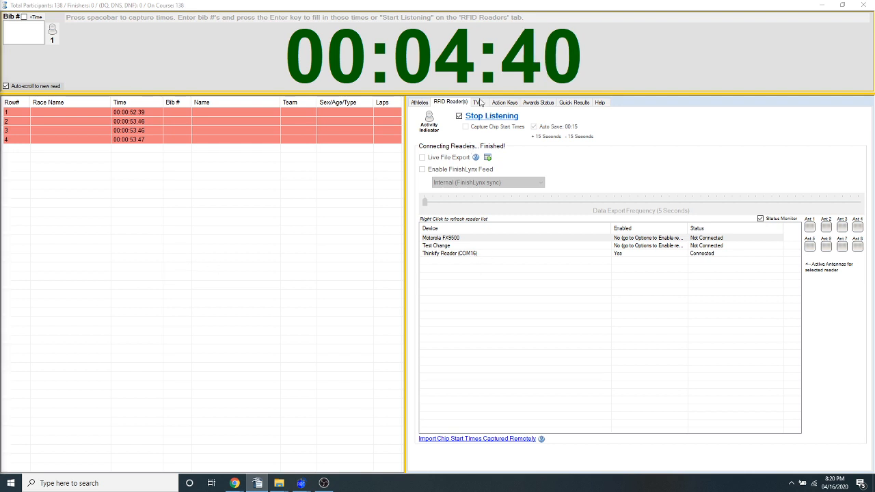
click(481, 102)
click(468, 192)
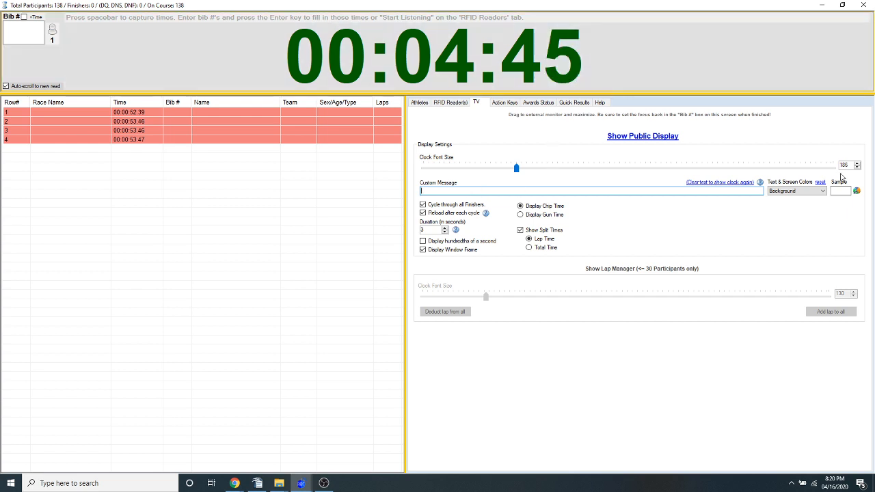
click(643, 136)
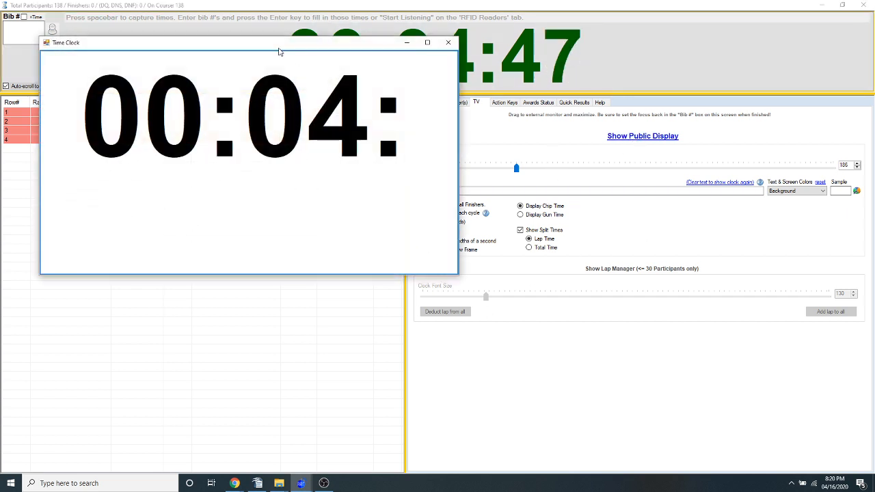
drag(280, 49, 275, 222)
Enter the custom message "Firecracker 5K" for the public display, preview it full screen and restore the window
click(467, 191)
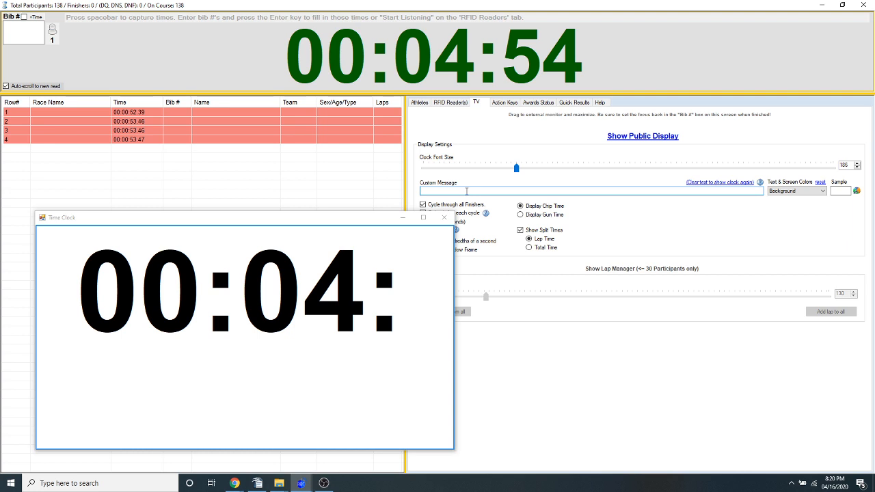
text(Firecrac)
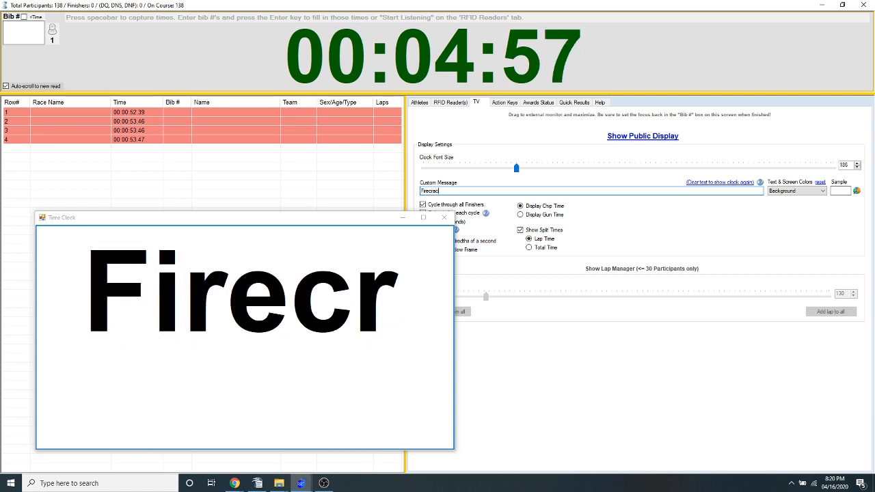
text(ker 5K)
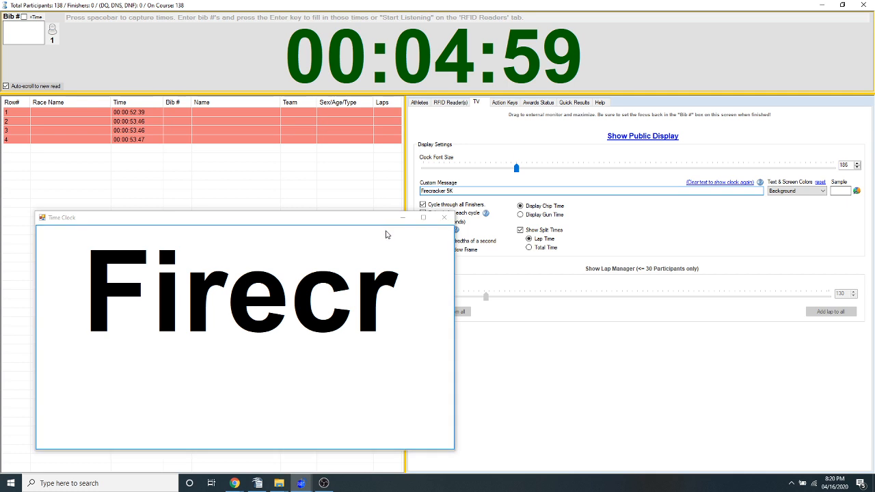
click(423, 217)
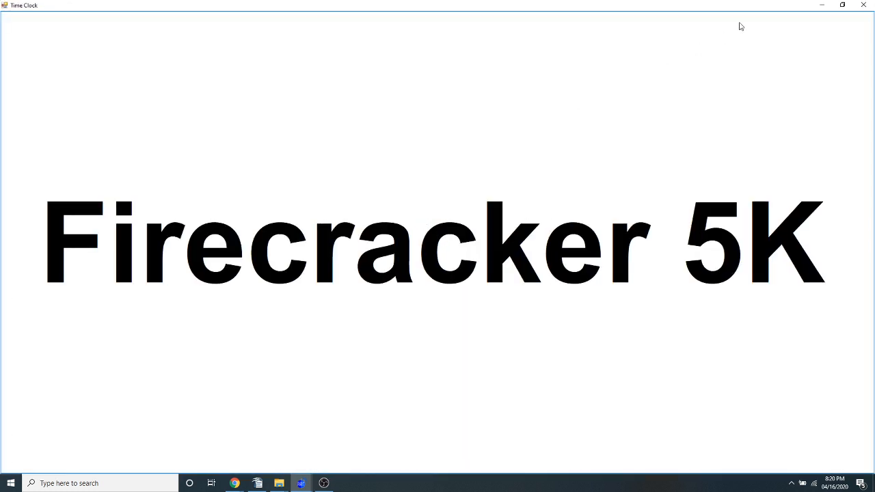
click(843, 6)
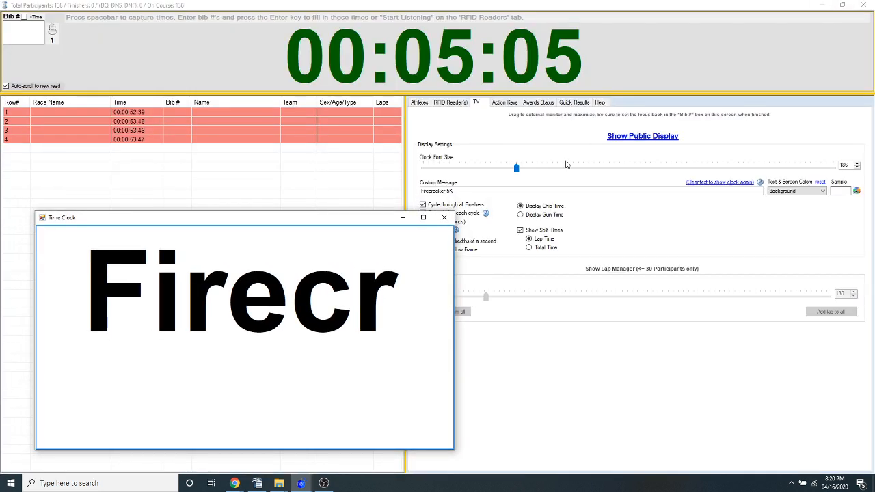
Reduce the public display's clock font size to 126 and move the Time Clock window away from the settings
drag(357, 223, 331, 37)
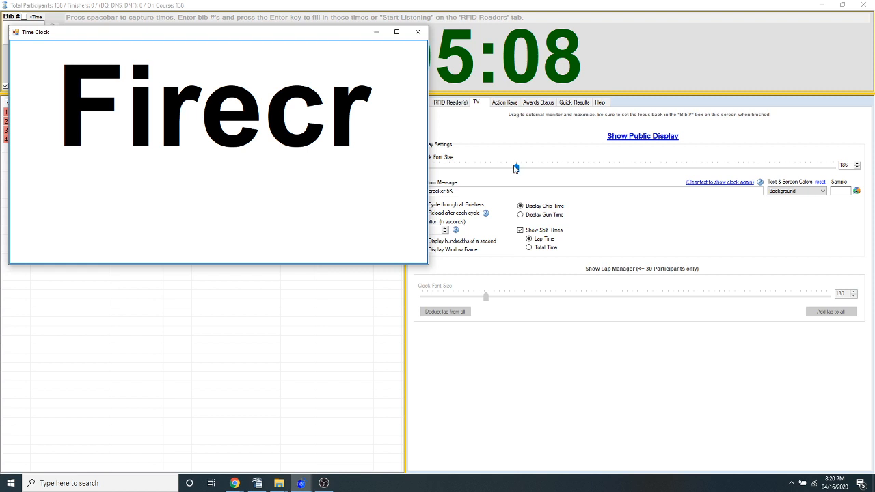
drag(516, 167, 487, 168)
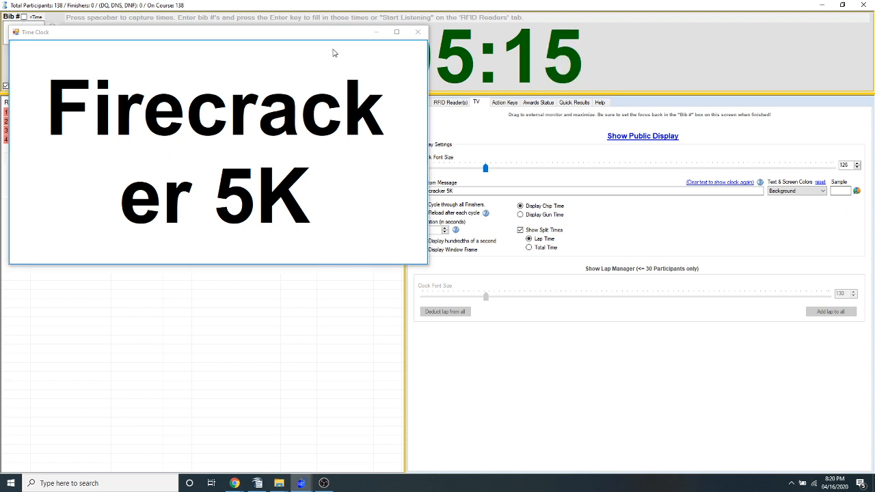
drag(315, 34, 285, 240)
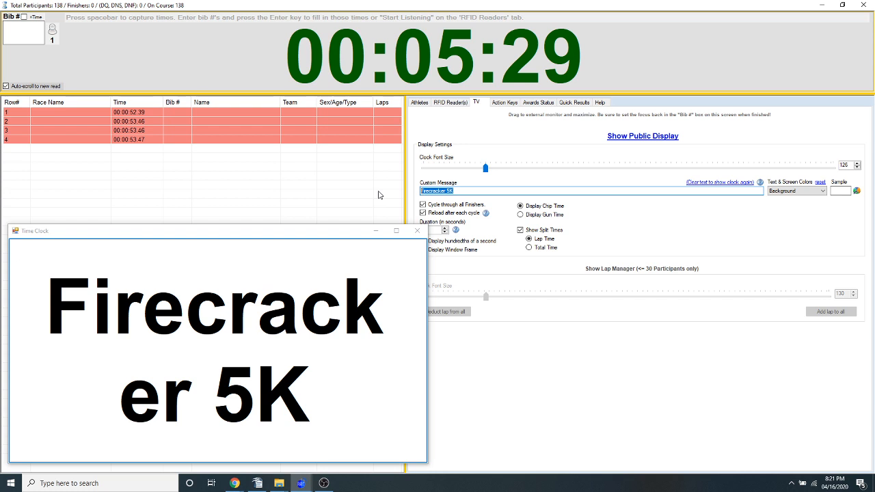
Reposition the Time Clock window and clear the custom message to bring back the running clock
drag(342, 233, 336, 212)
click(703, 183)
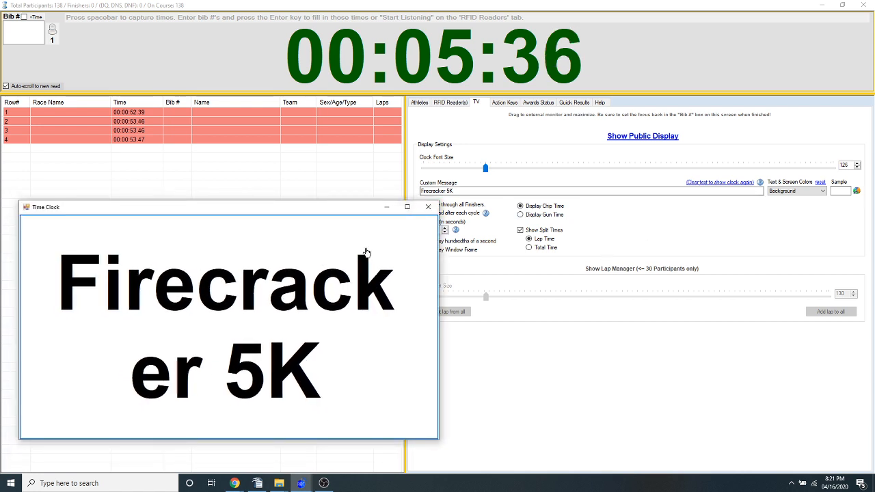
click(459, 192)
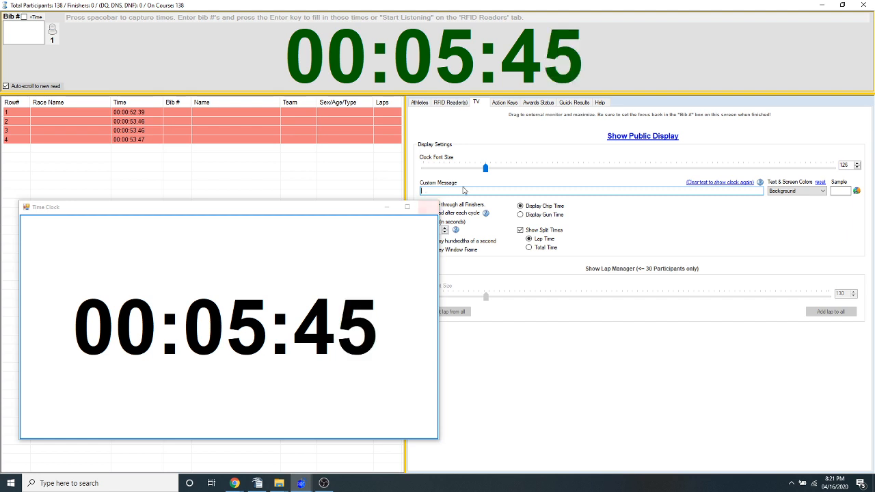
Set the Clock text color of the public display to orange
click(796, 192)
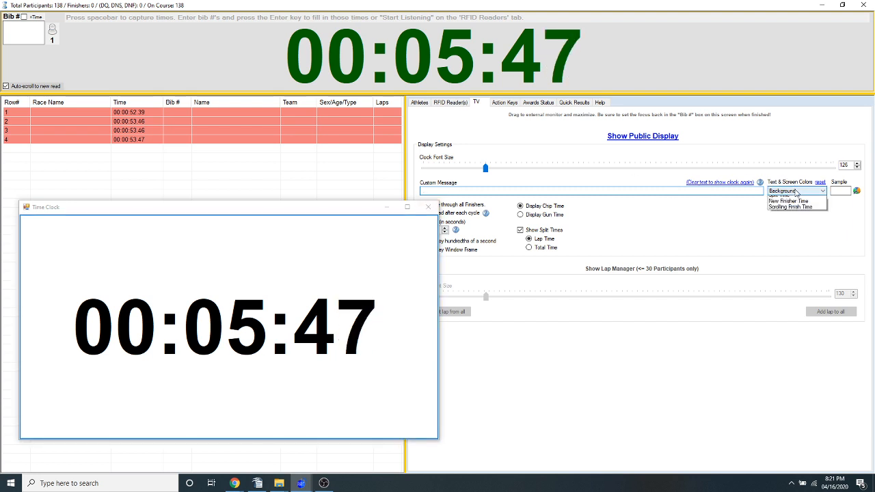
click(786, 199)
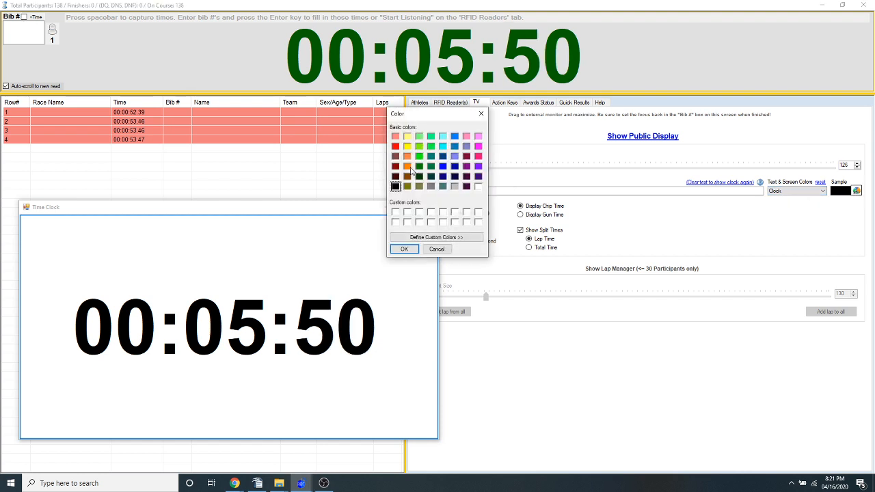
click(407, 167)
click(404, 249)
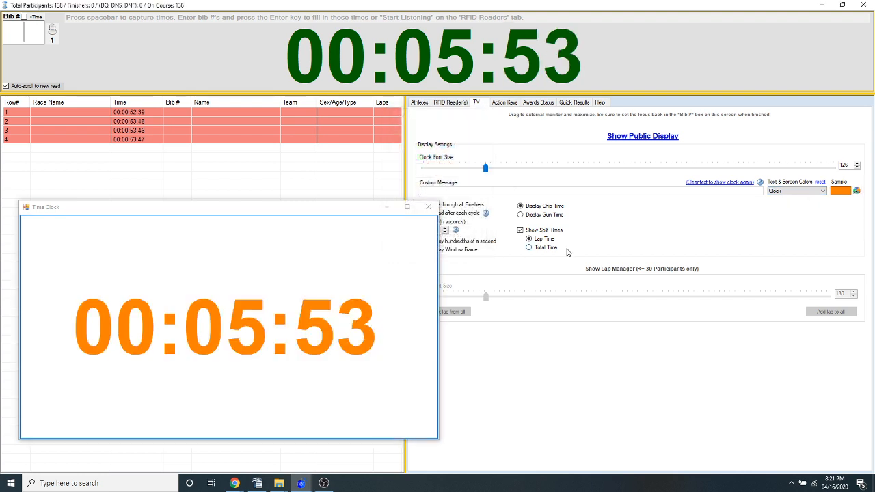
Set the Background color of the public display to black
click(792, 192)
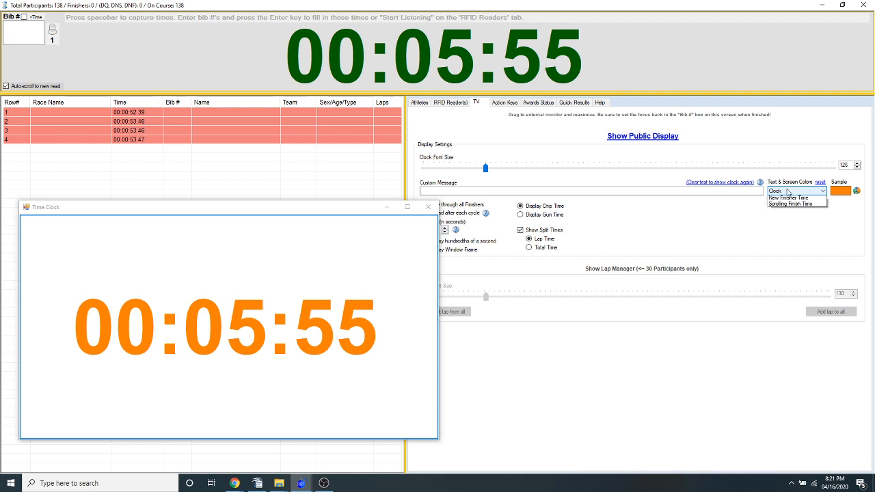
click(783, 209)
click(855, 191)
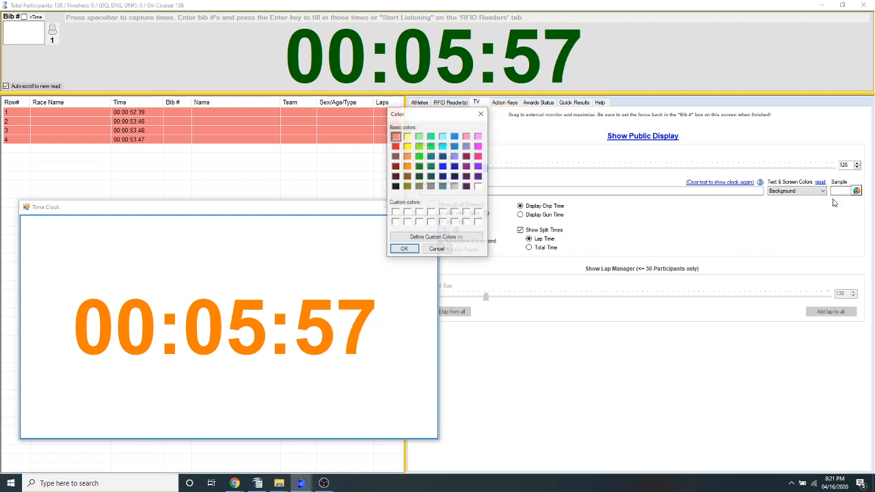
click(398, 187)
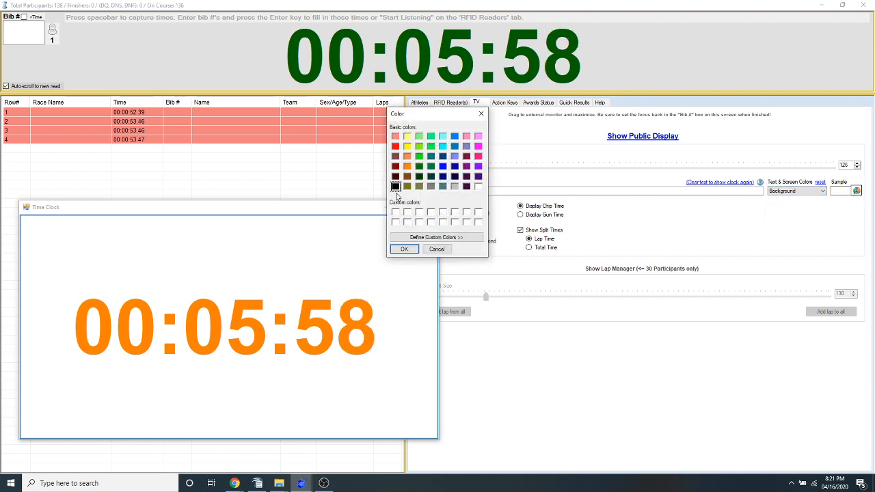
click(404, 248)
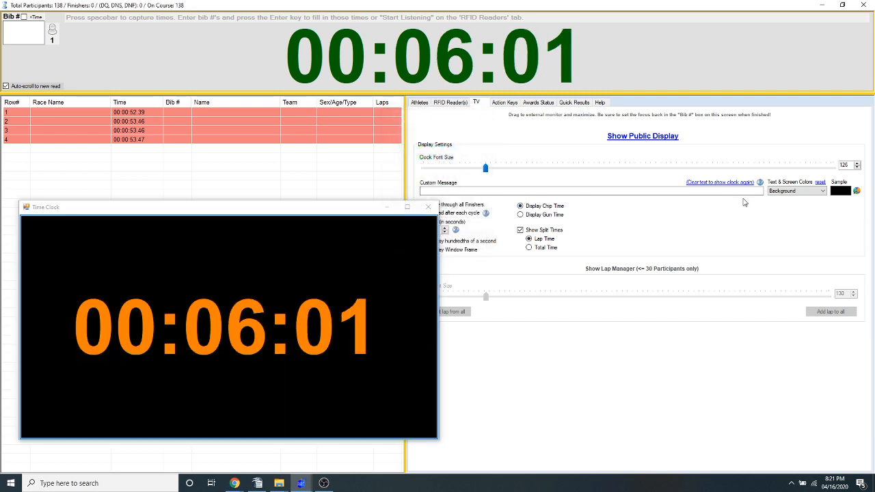
Check which display elements can be recolored and preview the recolored clock full screen
click(793, 191)
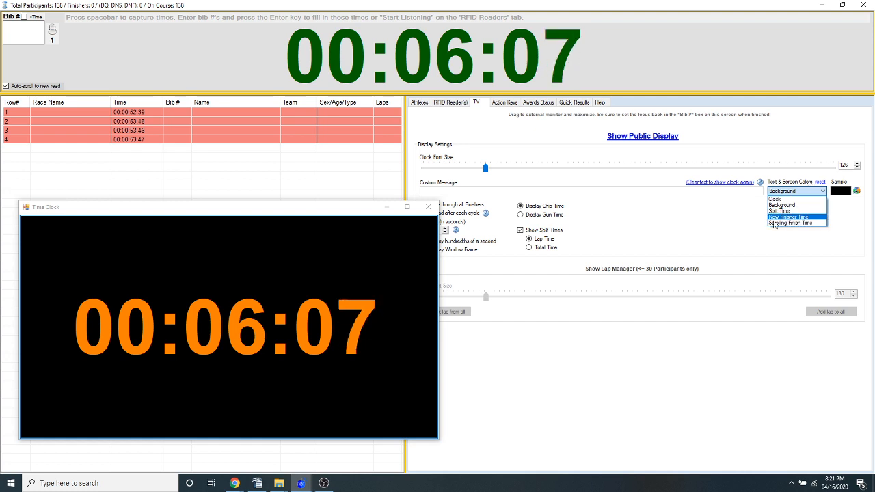
click(358, 208)
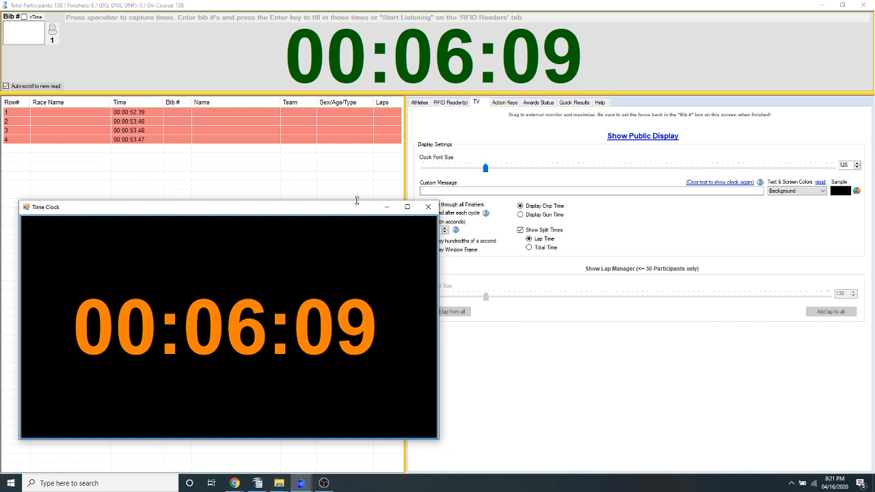
click(406, 206)
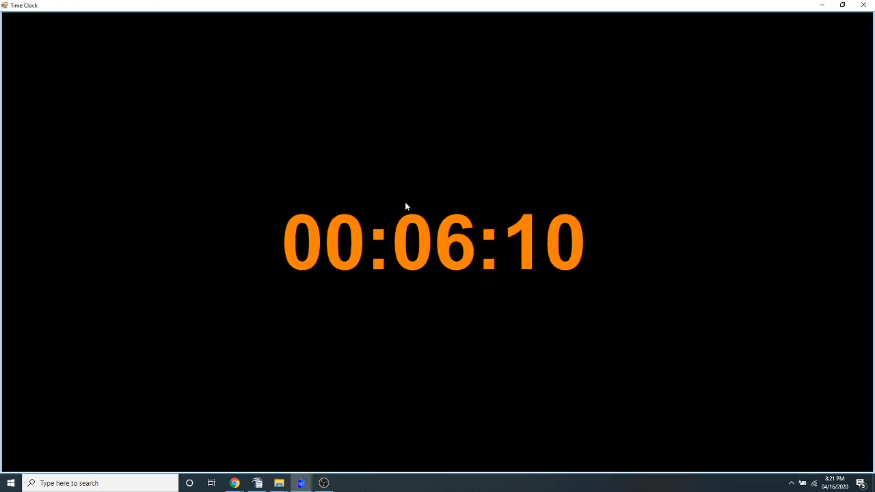
click(842, 5)
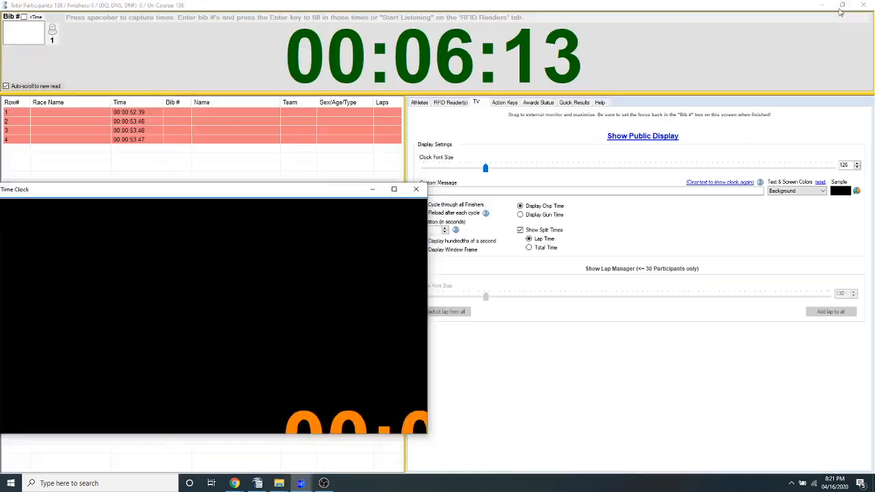
Enter the custom message "Happy Halloween" for the public display and maximize the Time Clock window
text(Hap)
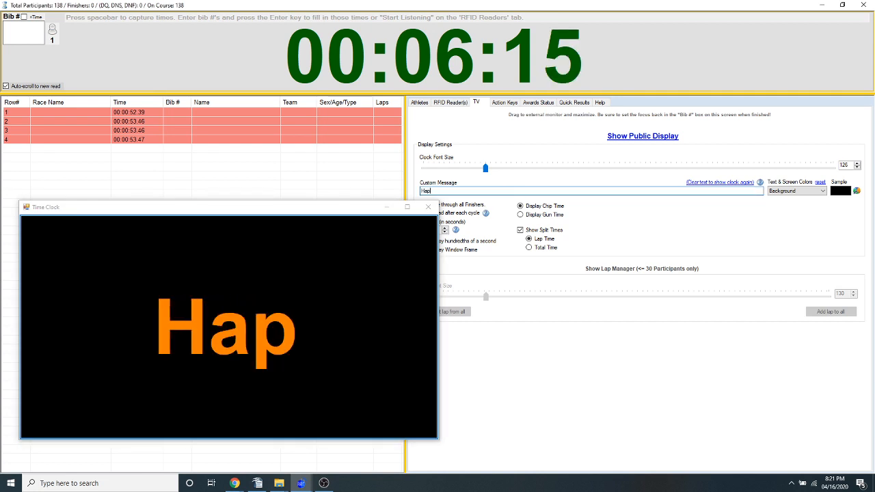
text(py Halloween)
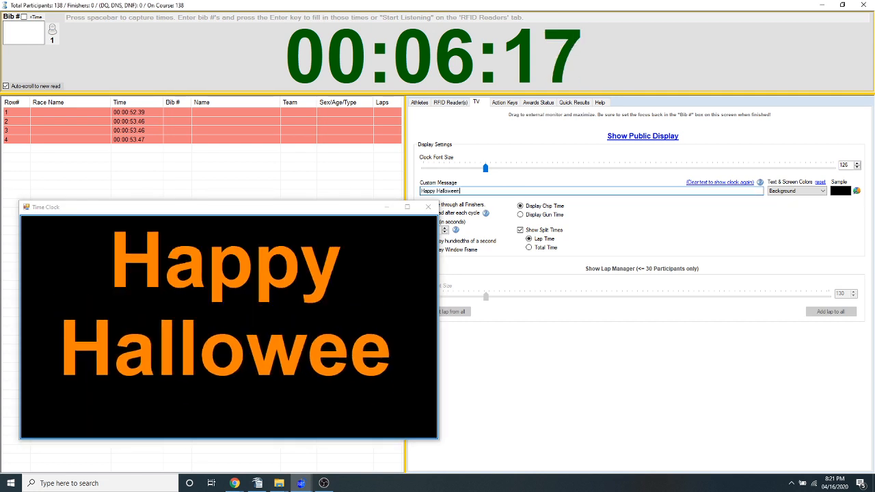
click(406, 206)
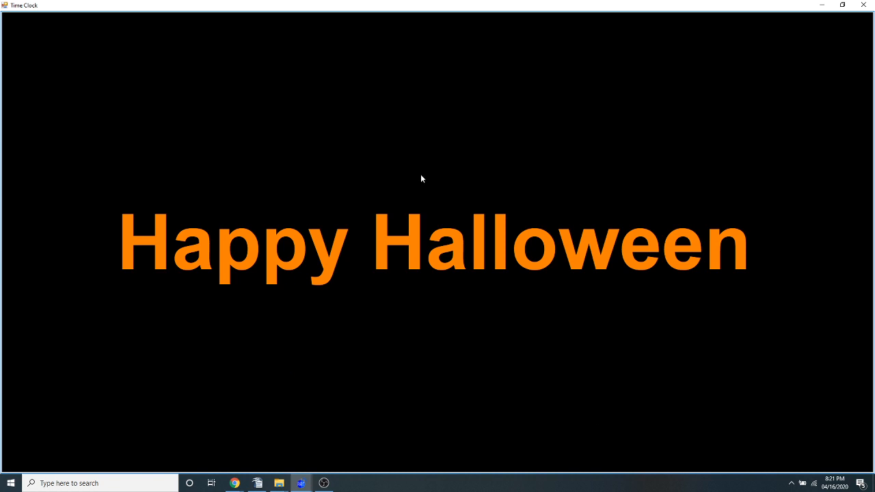
Close the Time Clock window and show the public display again
click(863, 5)
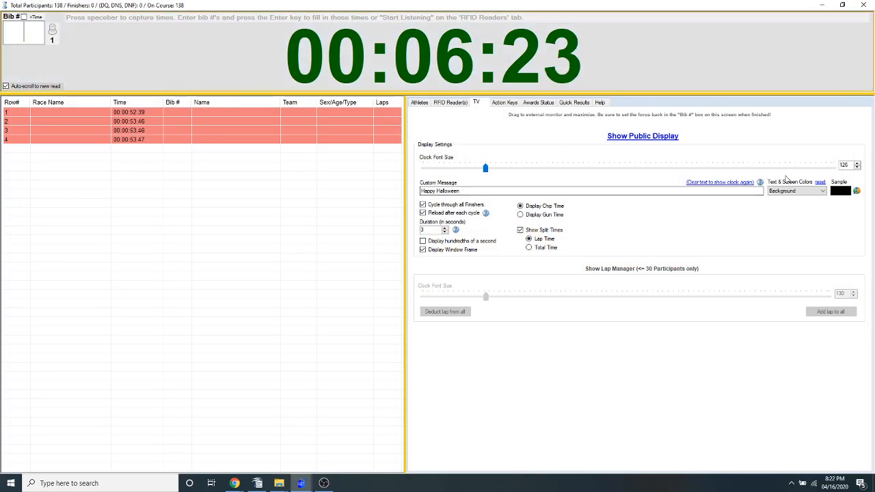
click(623, 139)
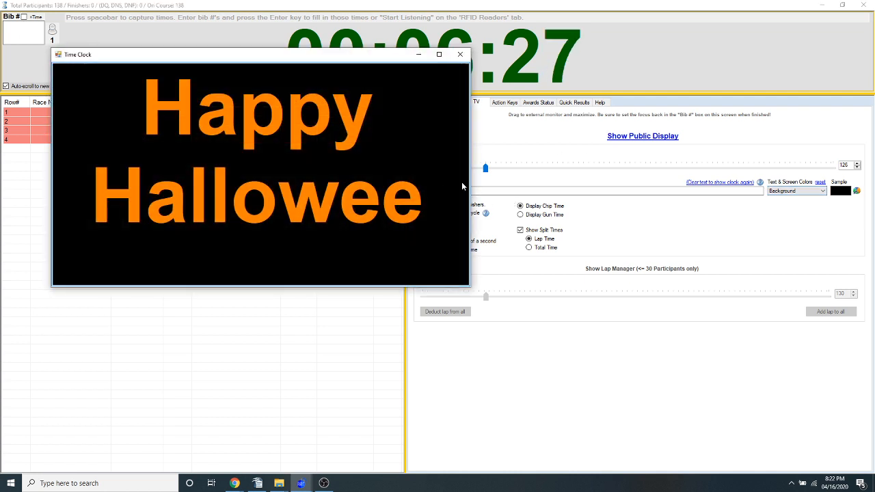
Reset the public display's text and screen colors to their defaults and close the Time Clock window
click(820, 181)
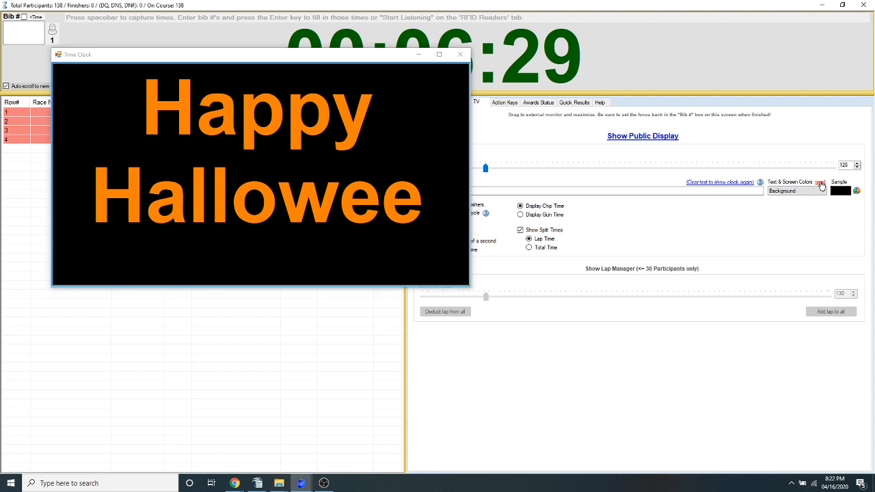
click(460, 55)
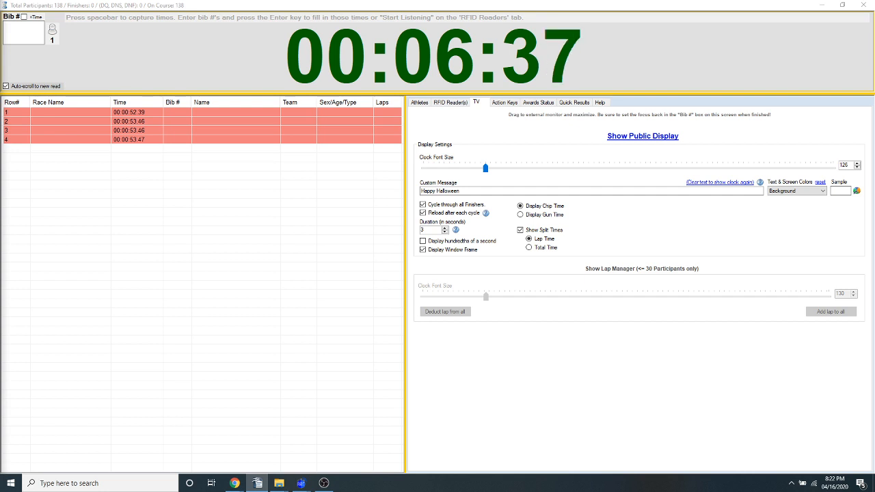
Check the choices for the default report printer in the program settings and close the options unchanged
click(504, 102)
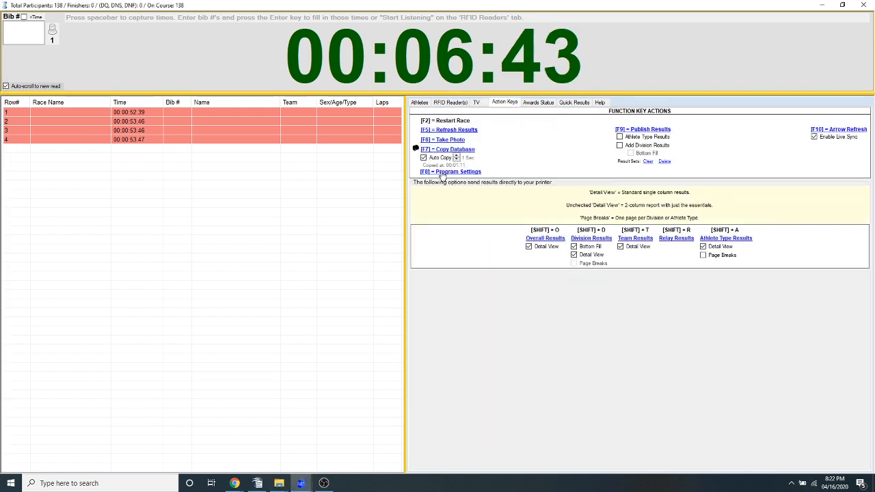
click(444, 173)
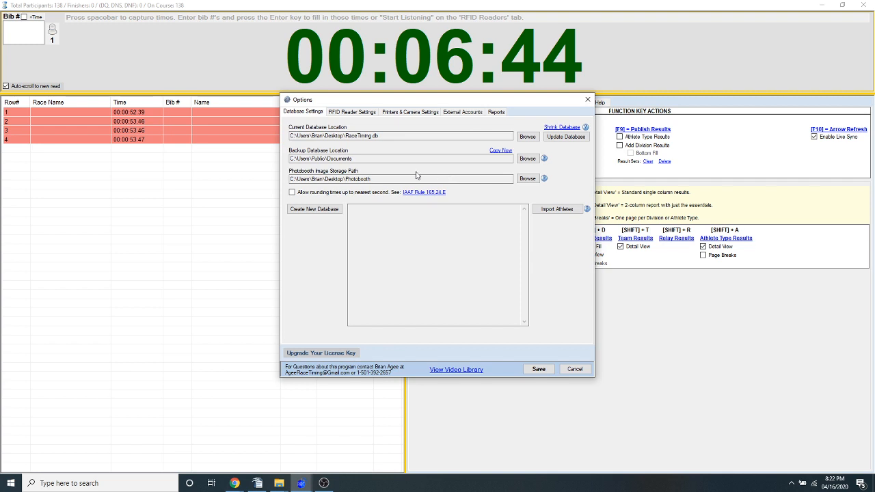
click(409, 112)
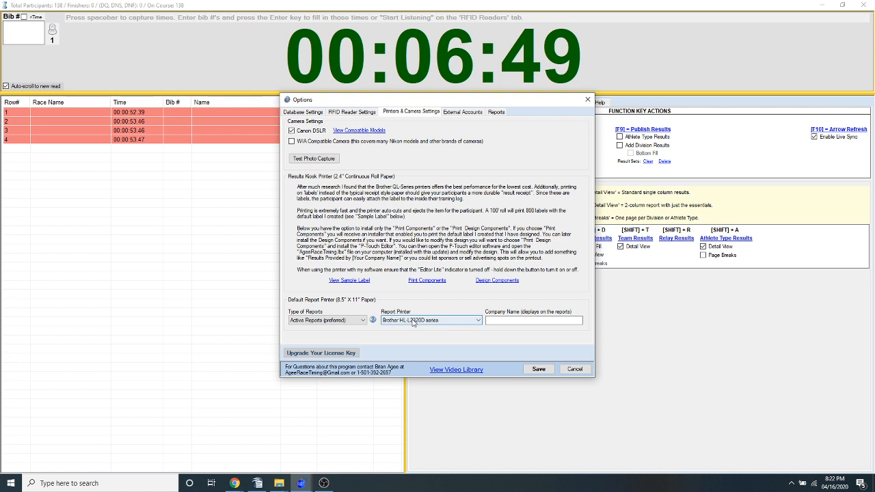
click(412, 320)
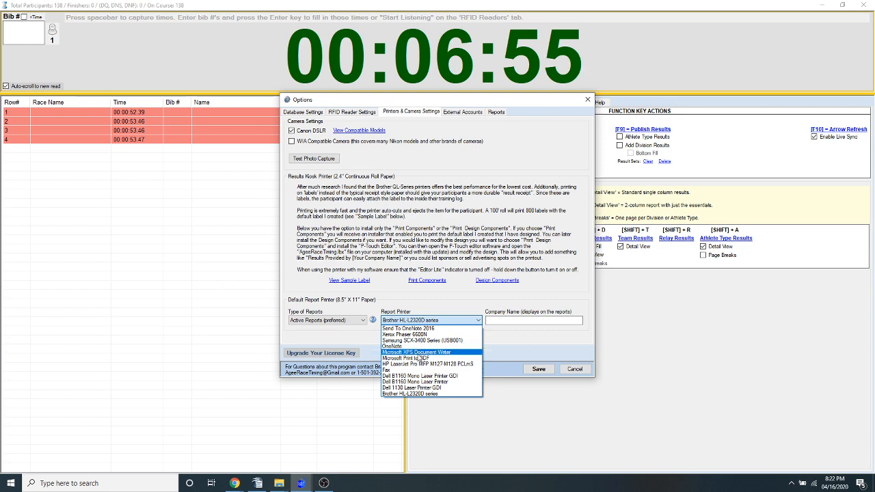
click(438, 294)
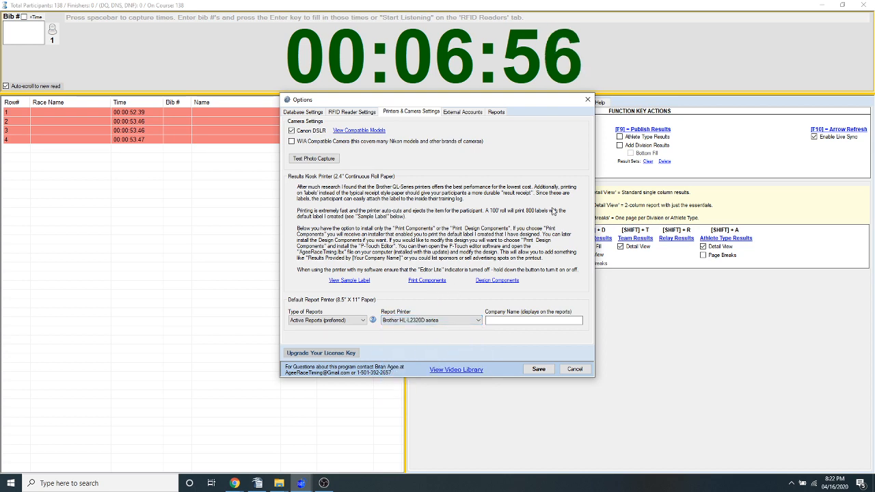
click(588, 100)
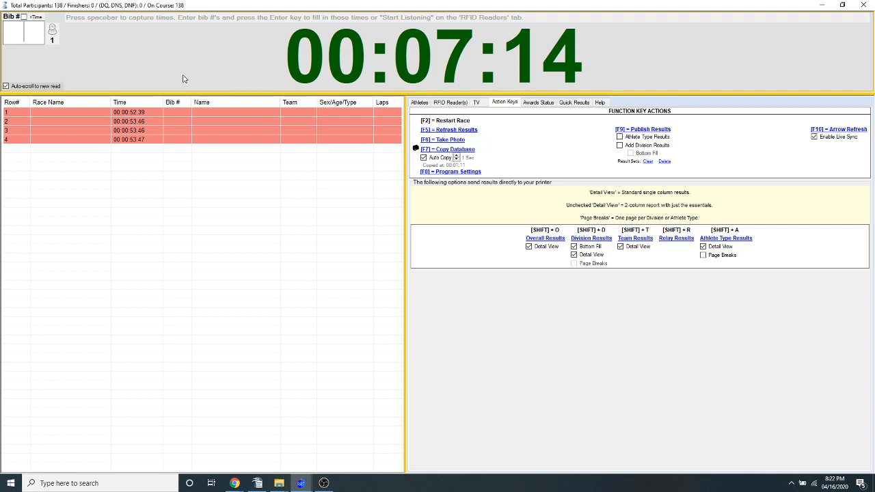
Set the company name shown on reports to "Agee Race Timing, LLC" in the program settings and save the options
click(456, 172)
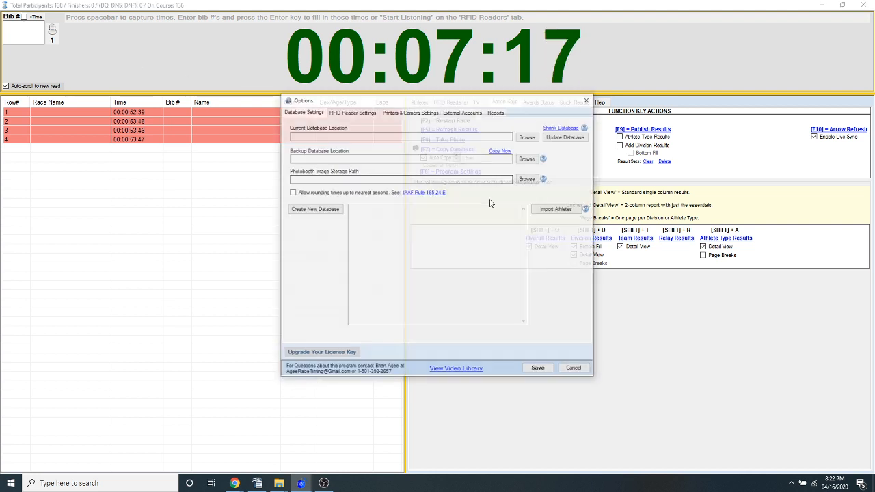
click(397, 112)
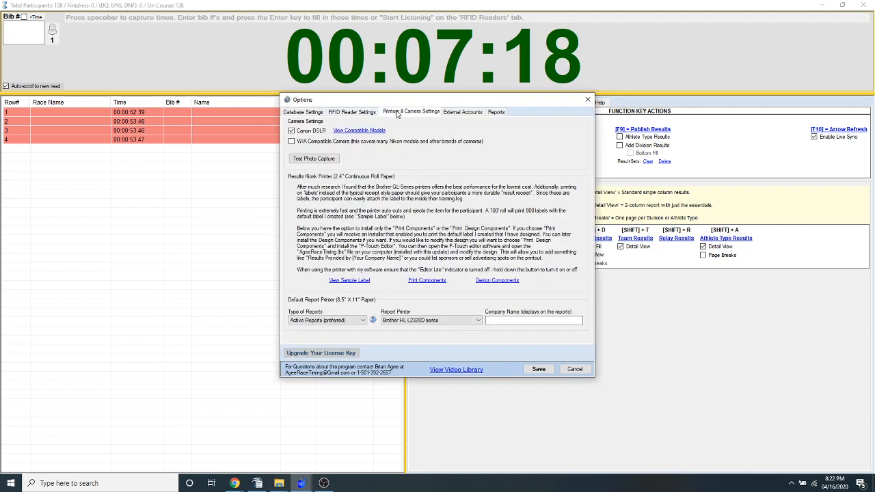
click(528, 320)
text(Agee R)
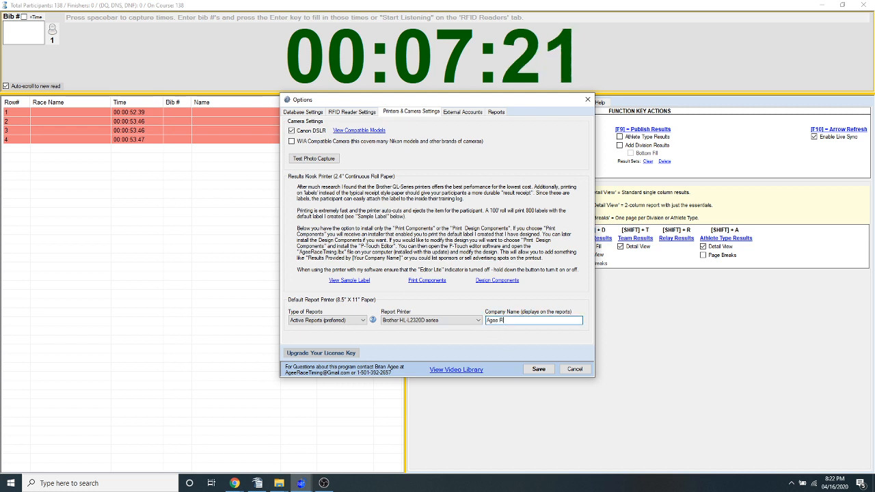
text(ace Timing)
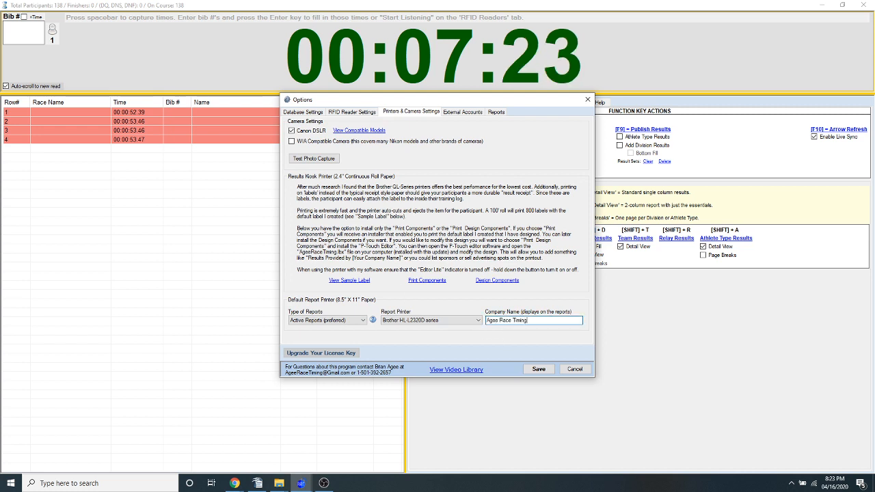
text(, LLC)
click(453, 320)
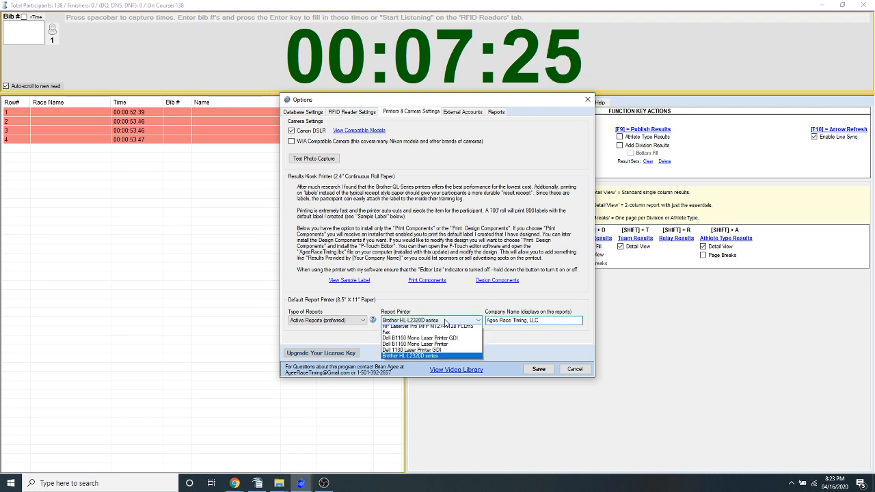
click(517, 350)
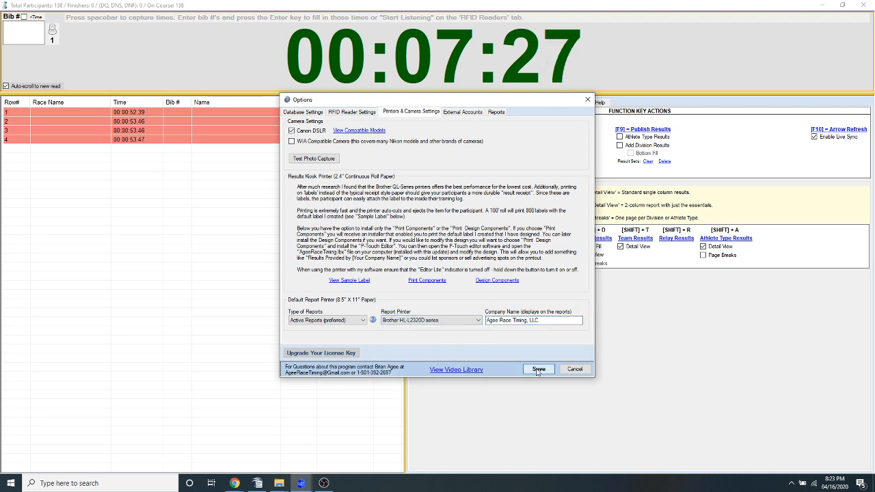
click(538, 370)
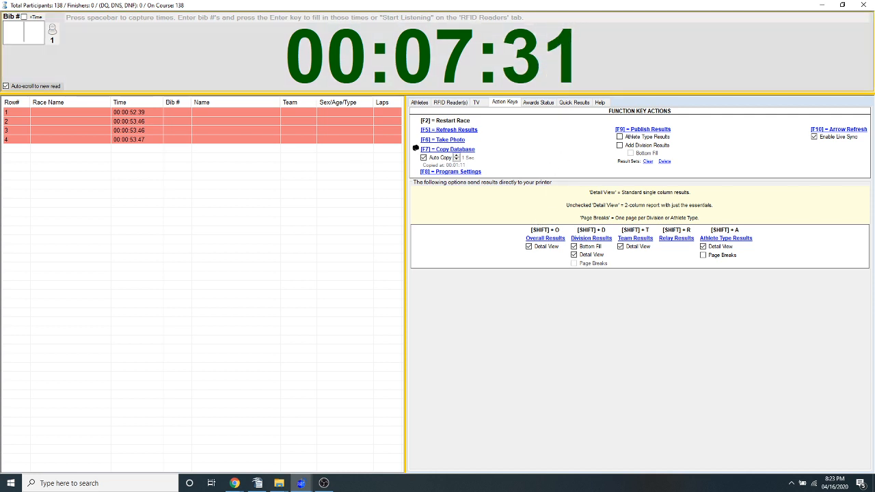
key(alt+Tab)
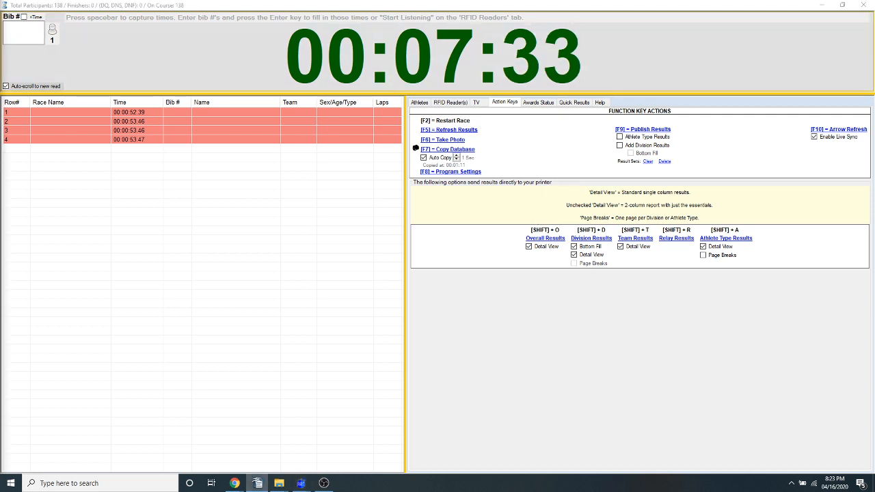
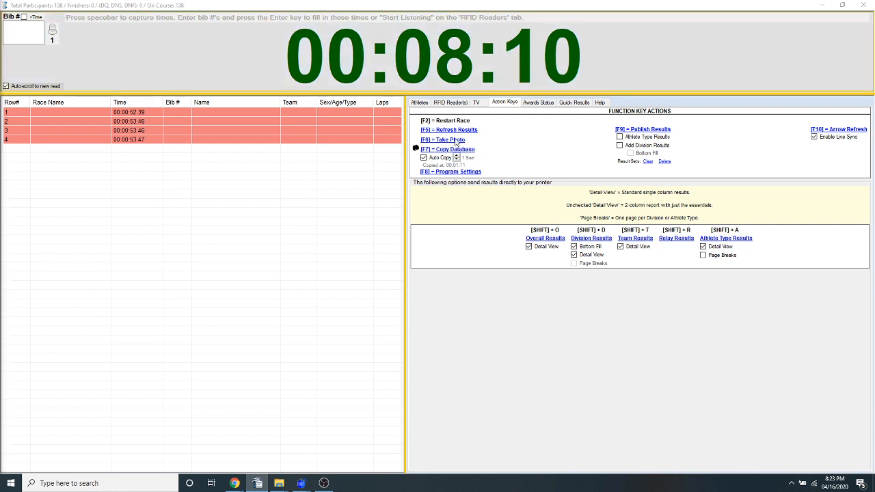
Close the race clock window and confirm that timing is finished
click(419, 102)
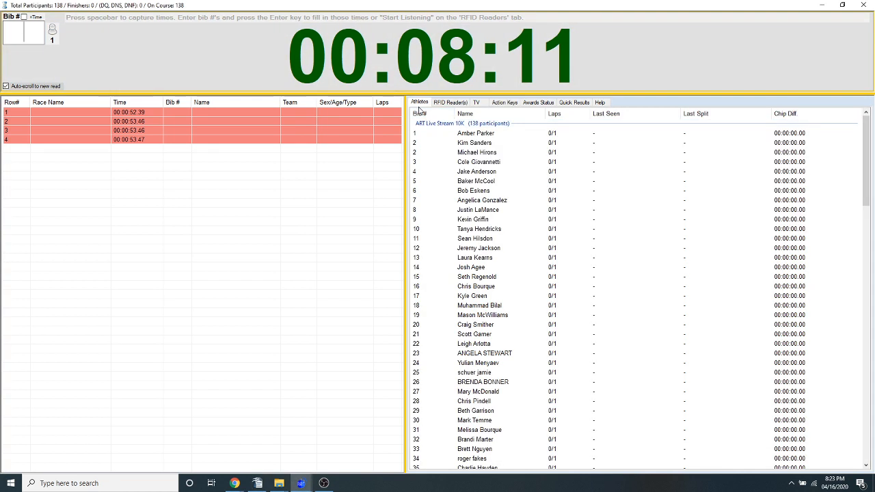
click(506, 102)
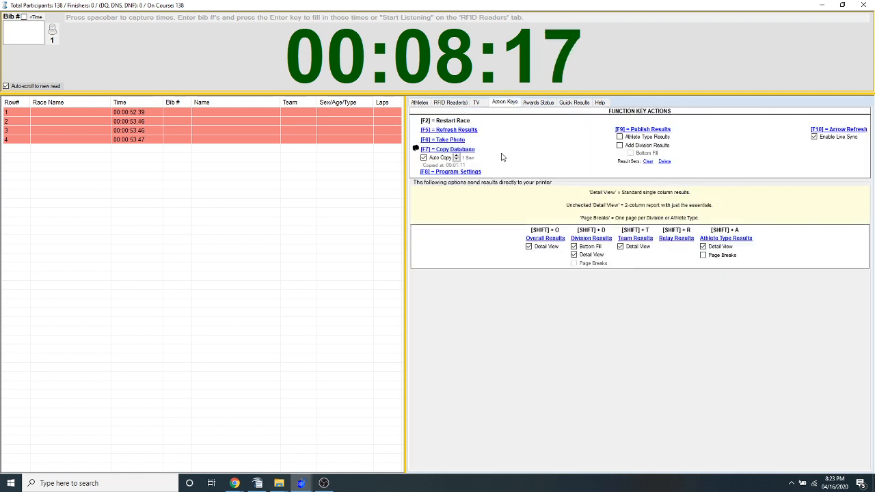
click(864, 5)
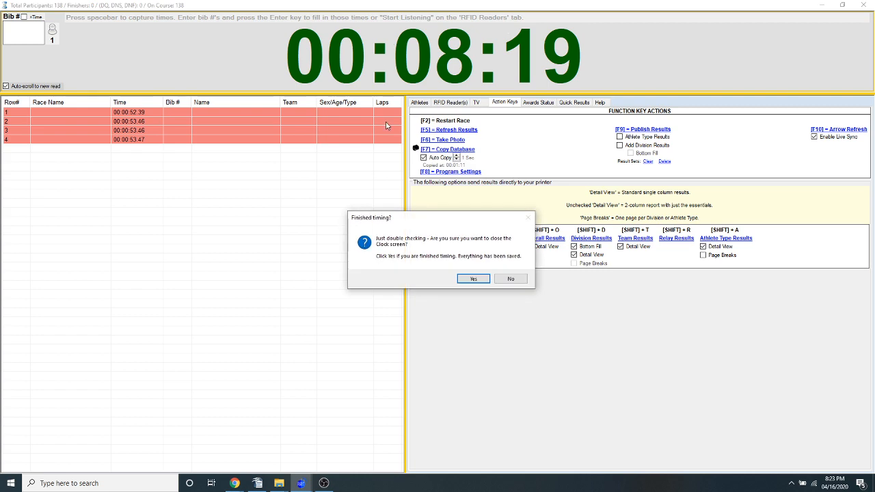
click(473, 278)
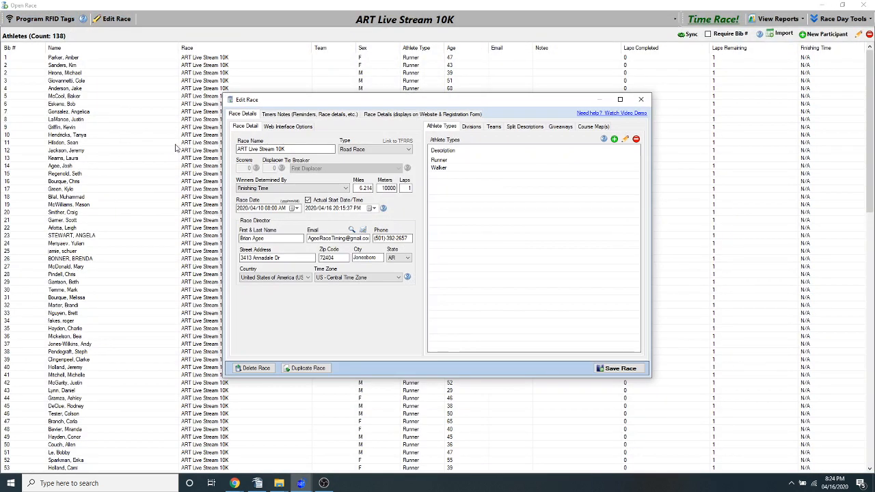
Open the race's RunSignUp page from the web interface options in the race settings and look over its results
click(270, 126)
click(287, 151)
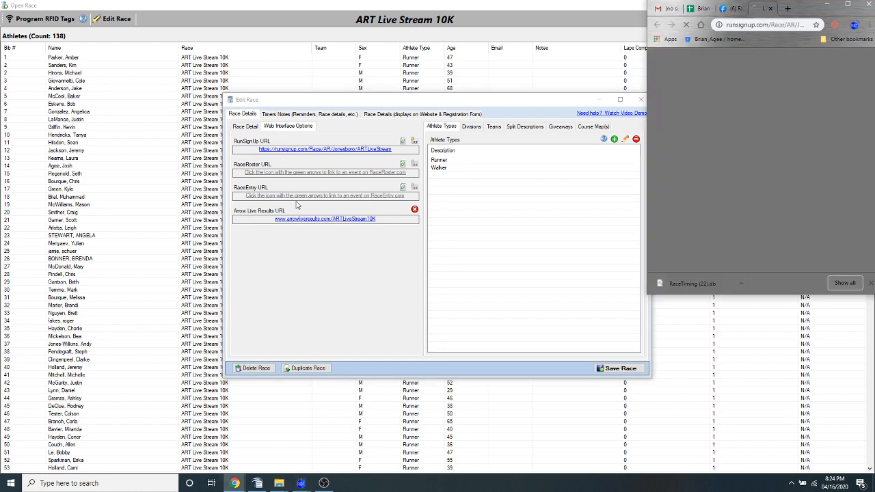
click(847, 8)
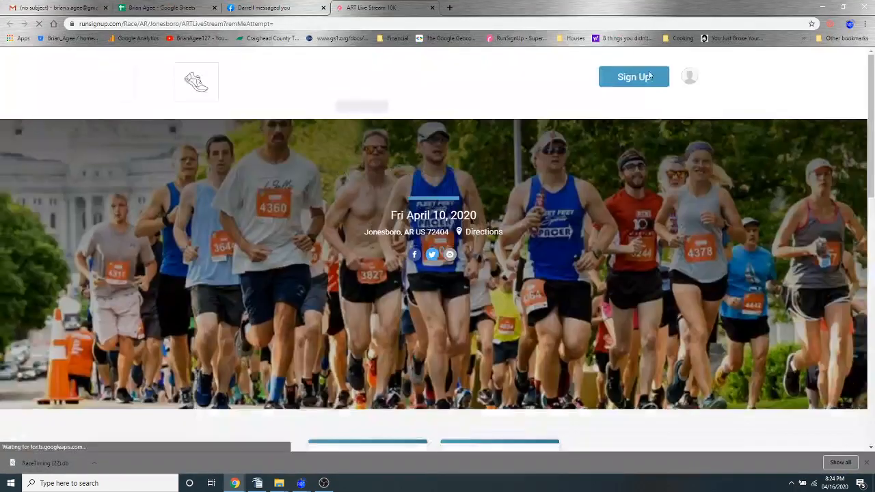
click(582, 108)
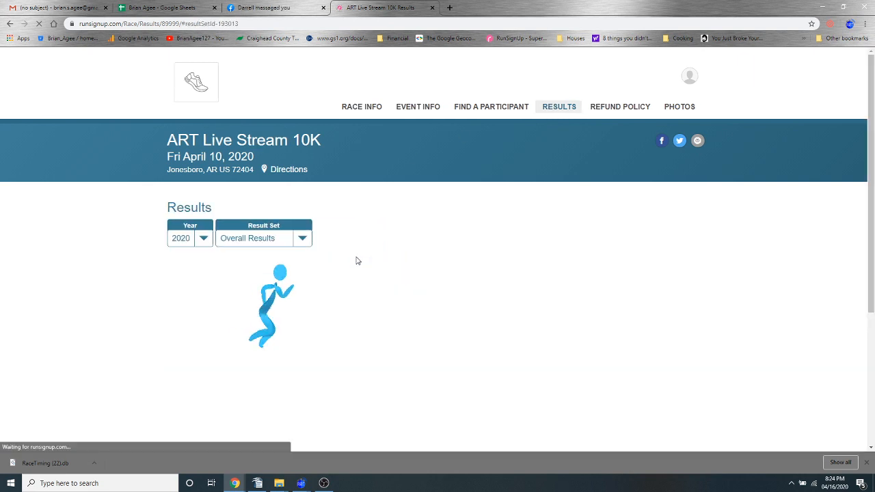
scroll(355, 259, down, 3)
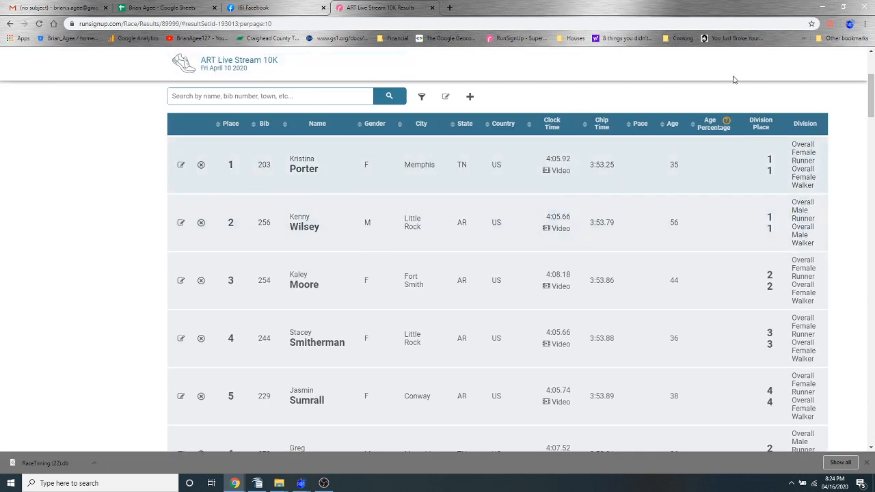
click(823, 7)
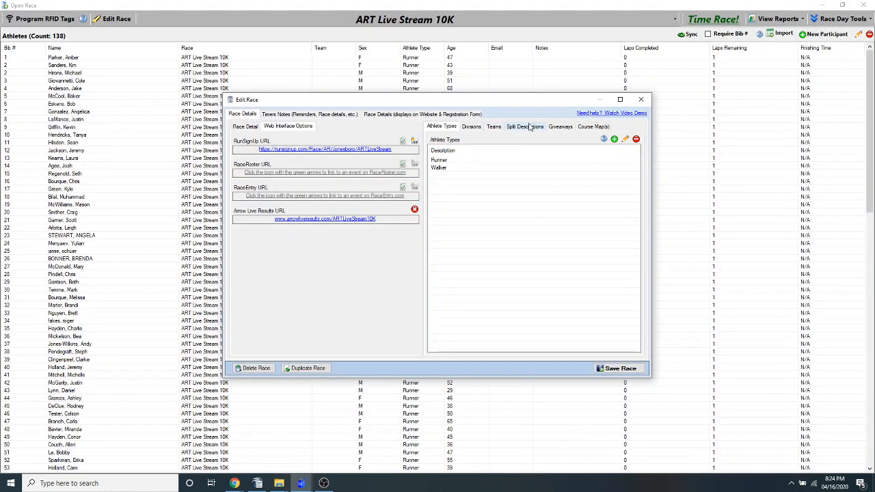
Close the race settings and reopen the race clock for ART Live Stream 10K
click(641, 99)
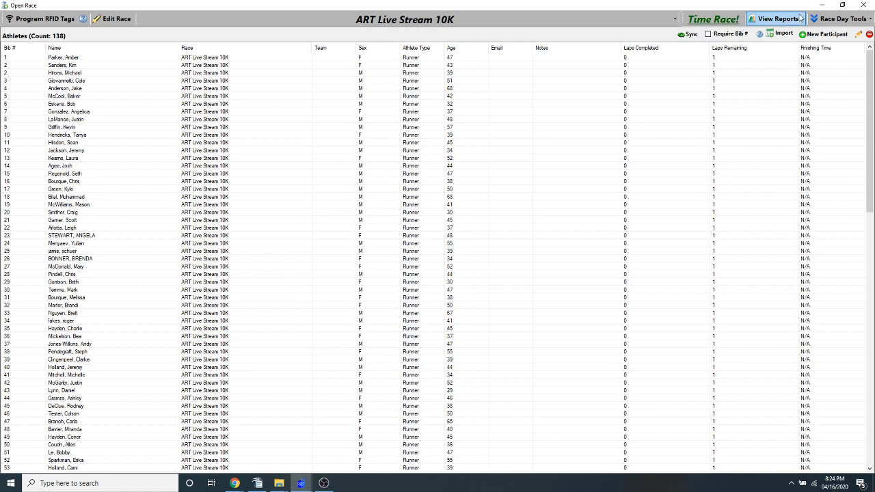
click(779, 19)
click(713, 19)
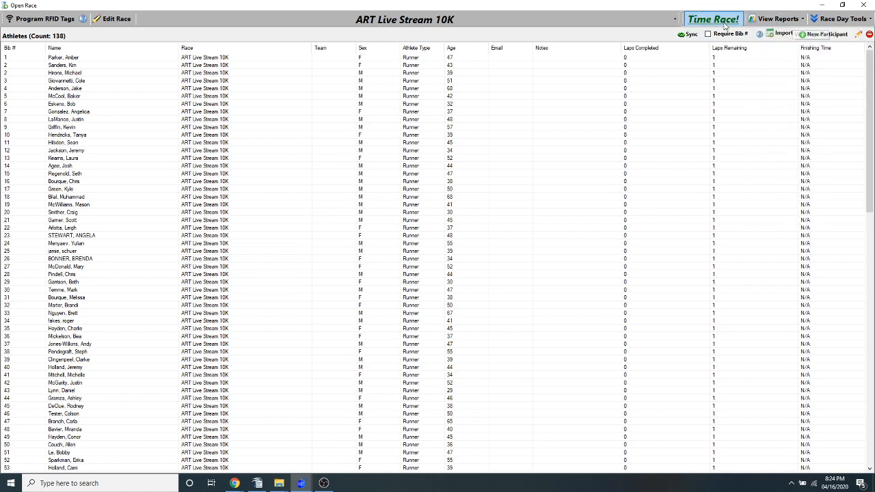
click(396, 304)
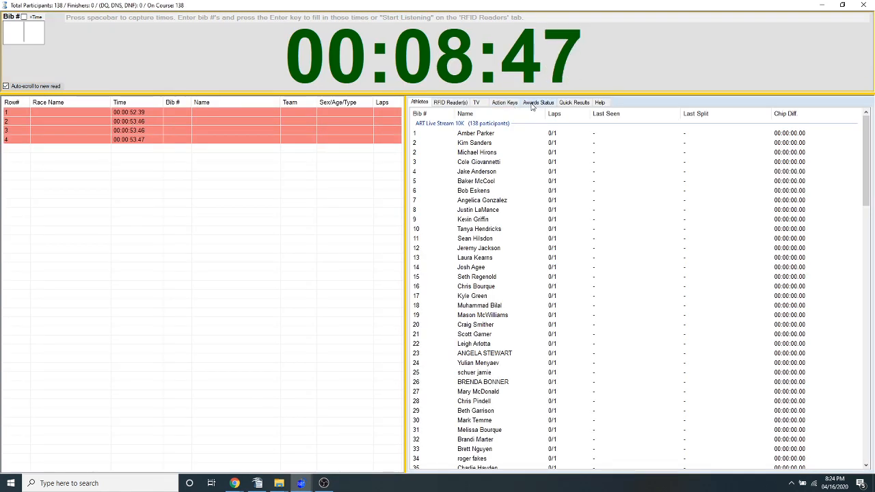
Include division results with Bottom Fill in the options for publishing results
click(509, 102)
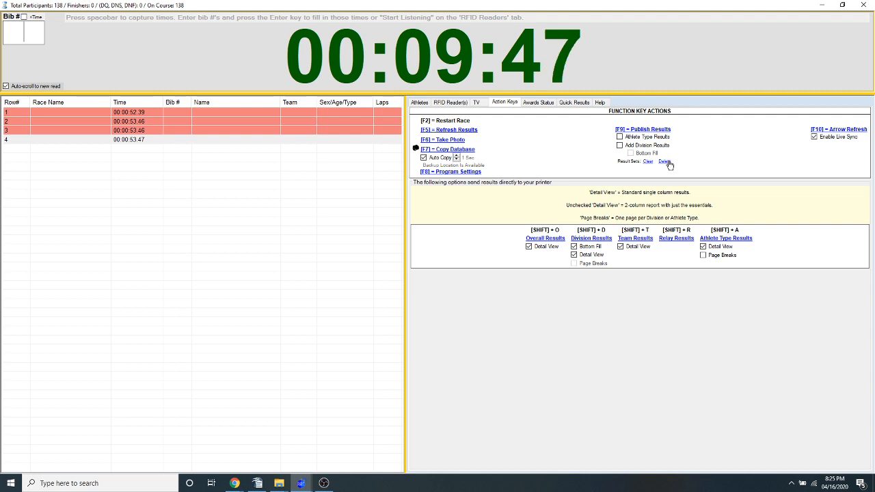
click(619, 145)
click(630, 154)
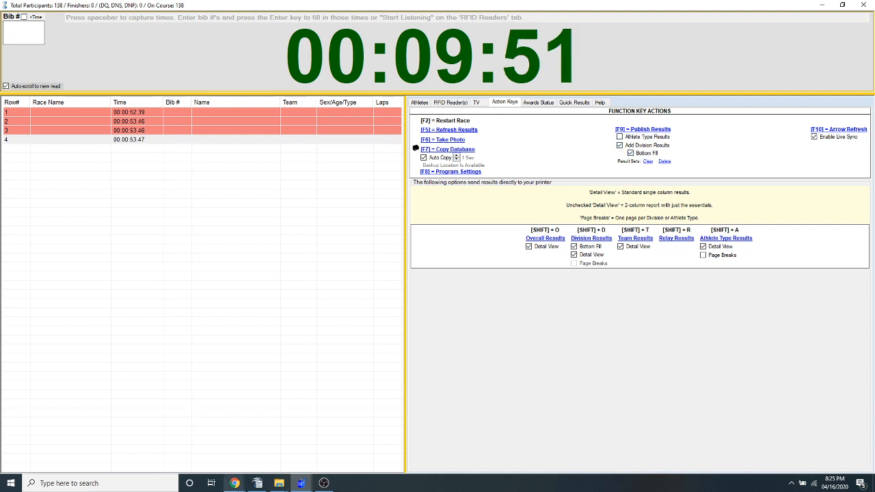
Switch to the RunSignUp results page in Chrome, check the available result sets, and return to the race clock
click(235, 485)
click(284, 419)
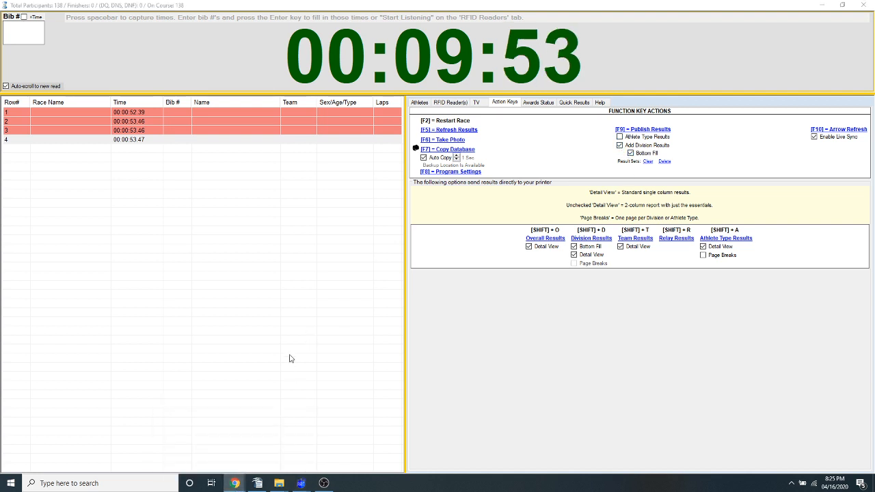
mouse_move(235, 483)
click(219, 419)
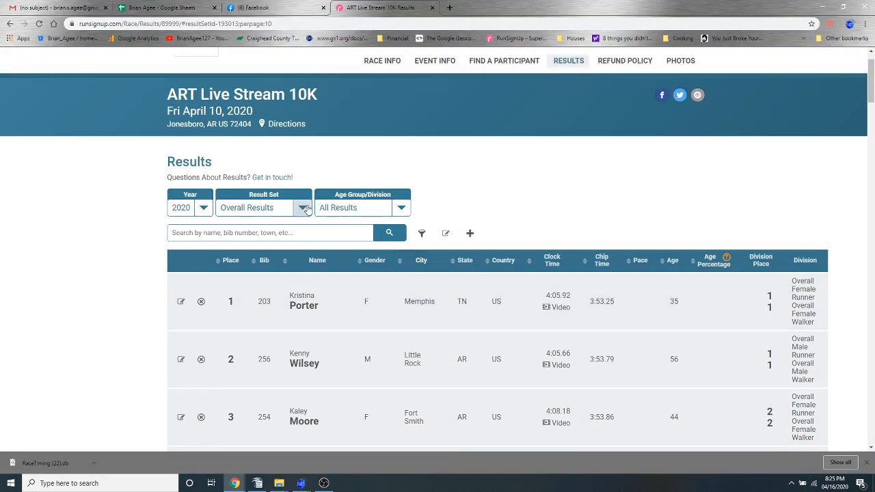
click(302, 207)
scroll(238, 288, down, 2)
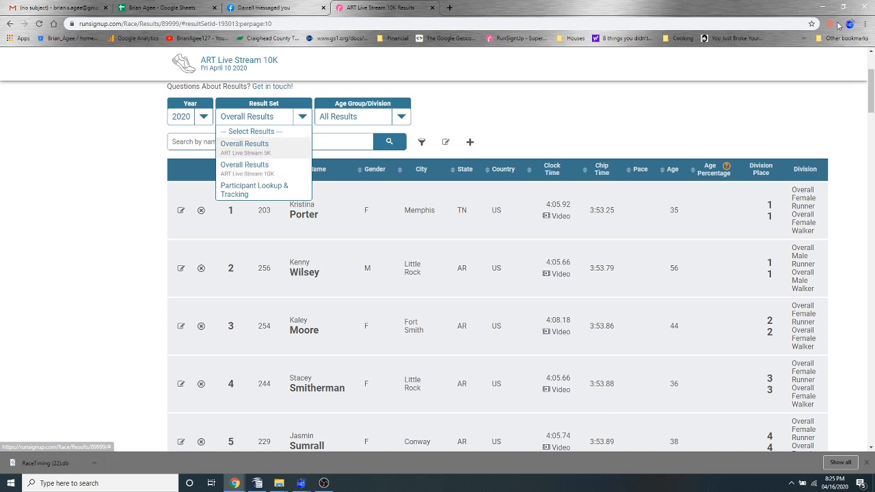
click(820, 7)
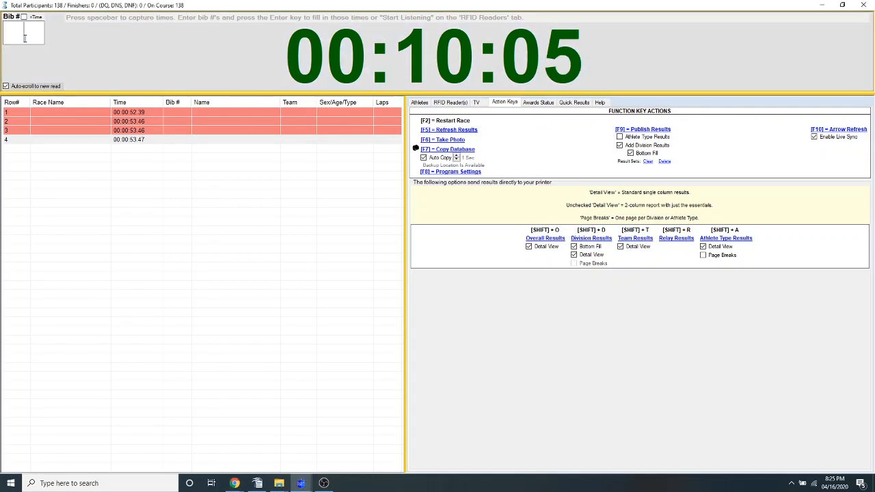
Record finishes for bib numbers 1 through 8 in order on the race clock
text(1 2 3 4 5 6)
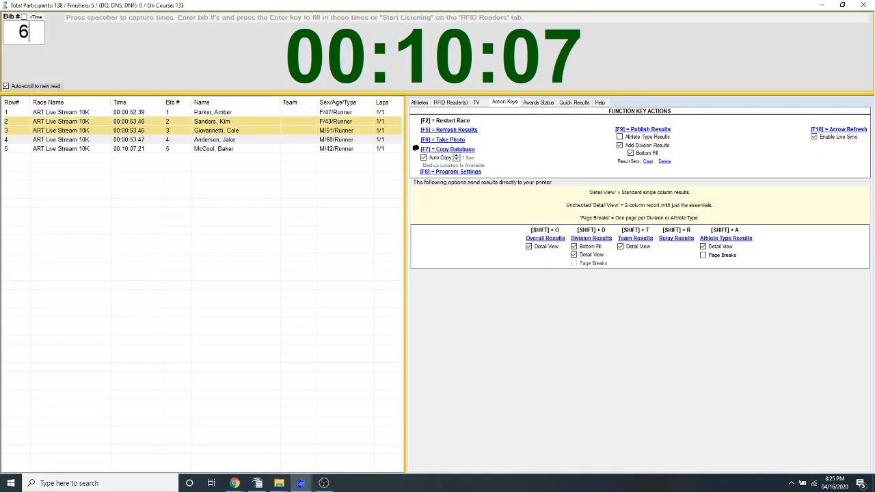
text( 7 8)
key(Return)
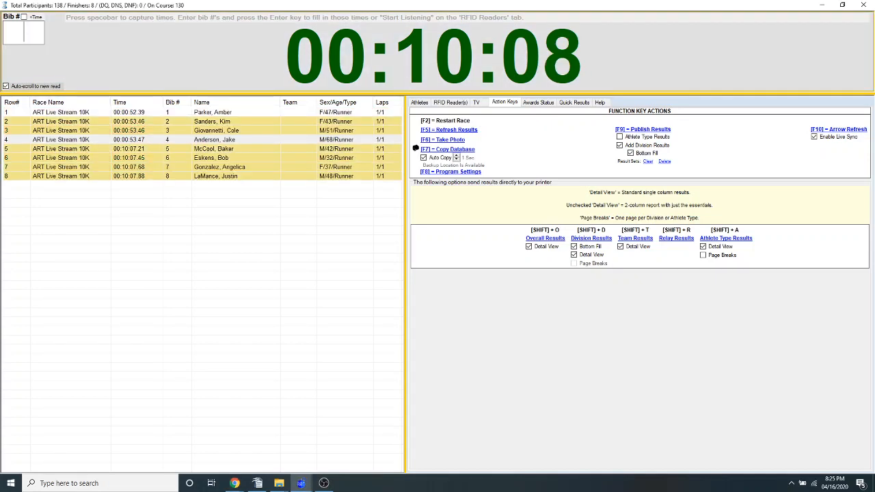
Include athlete type results in the publishing options and publish the results
click(636, 137)
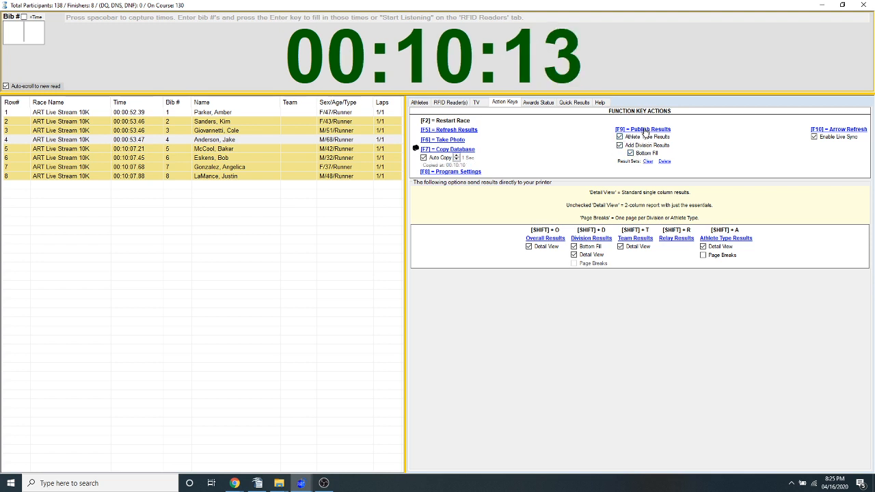
click(644, 131)
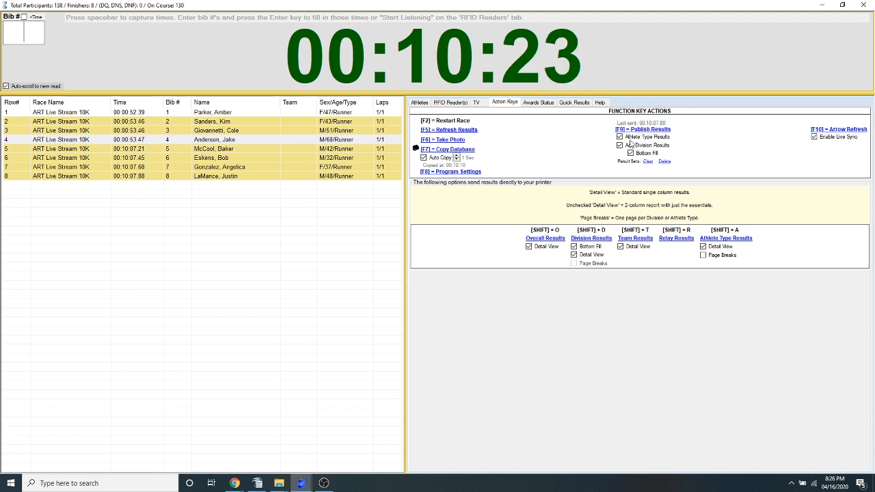
Switch to Chrome, reload the RunSignUp results page and browse the published division and athlete type result sets
click(236, 482)
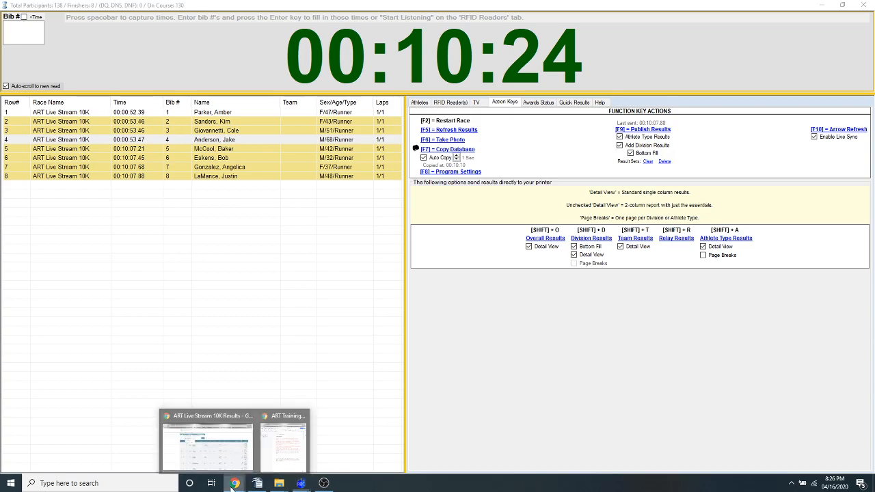
click(226, 409)
right_click(70, 193)
click(102, 220)
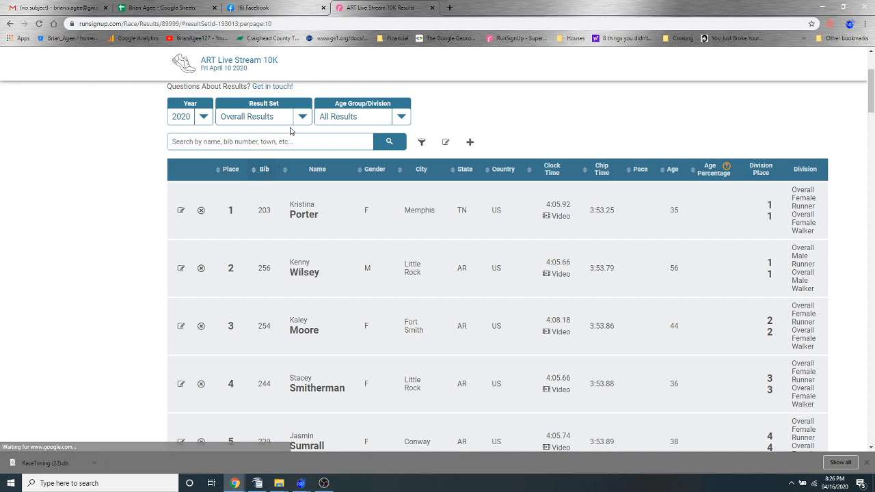
click(299, 125)
drag(306, 146, 307, 245)
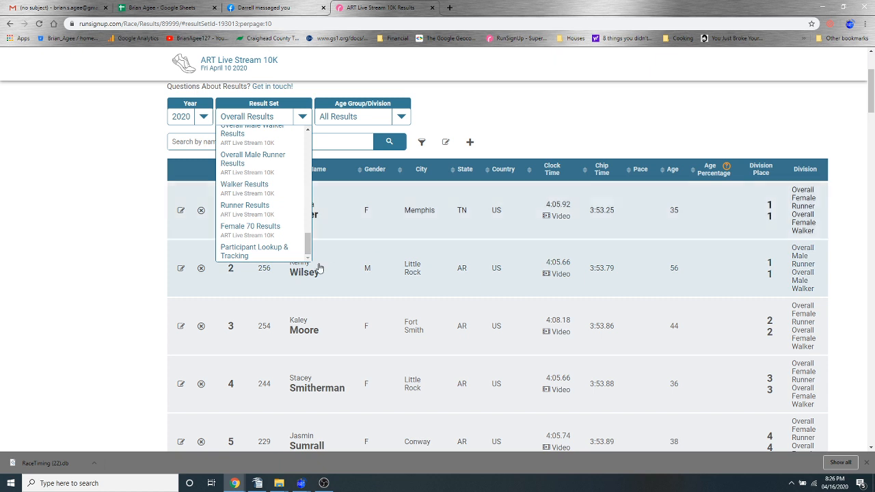
Switch back to the race clock and clear the published result sets
mouse_move(307, 469)
click(342, 426)
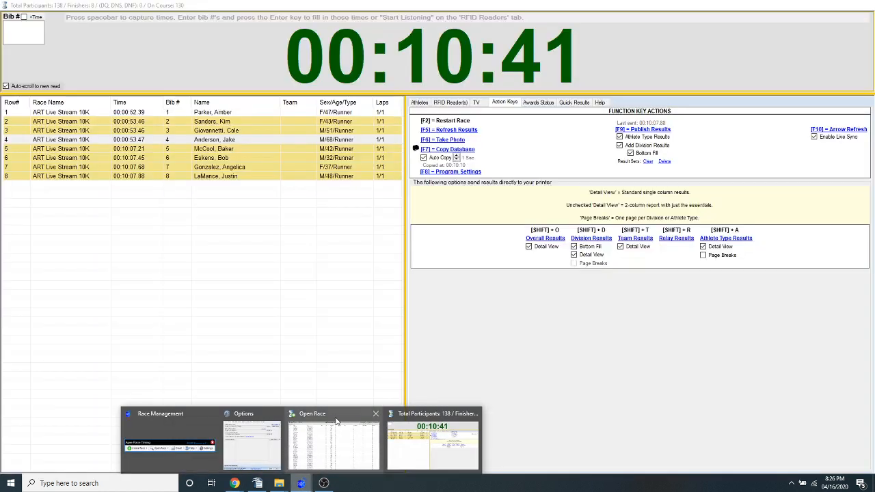
click(649, 162)
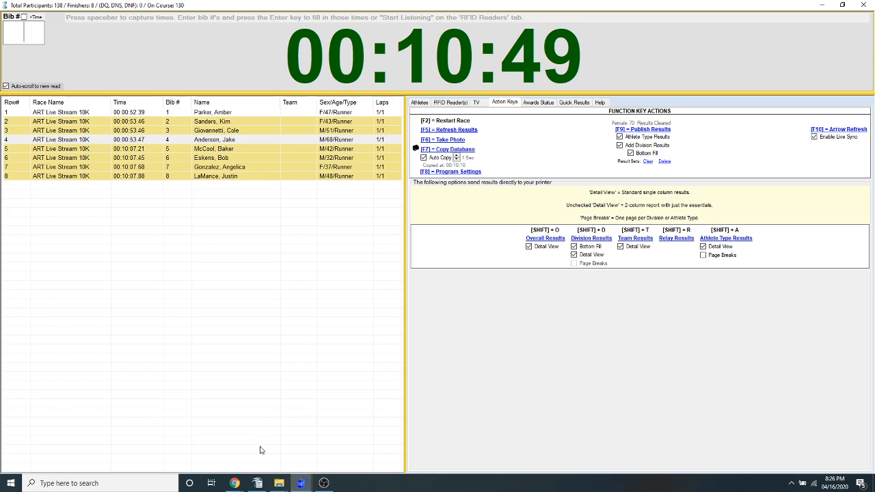
Reload the RunSignUp results page in Chrome and check the list of result sets after the clearing
mouse_move(235, 484)
click(219, 419)
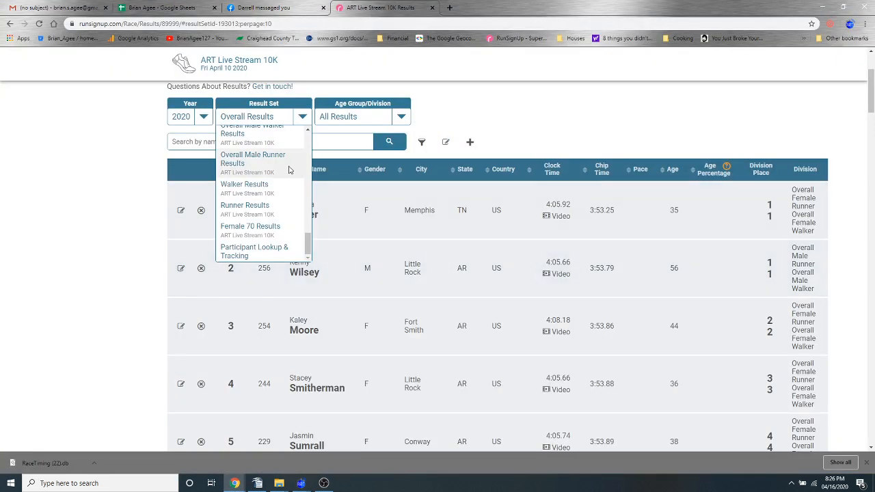
right_click(110, 153)
click(137, 178)
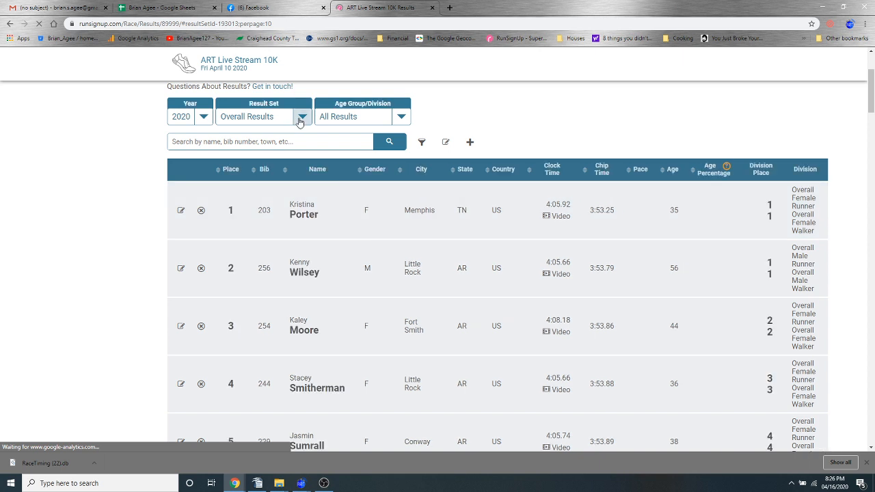
click(301, 116)
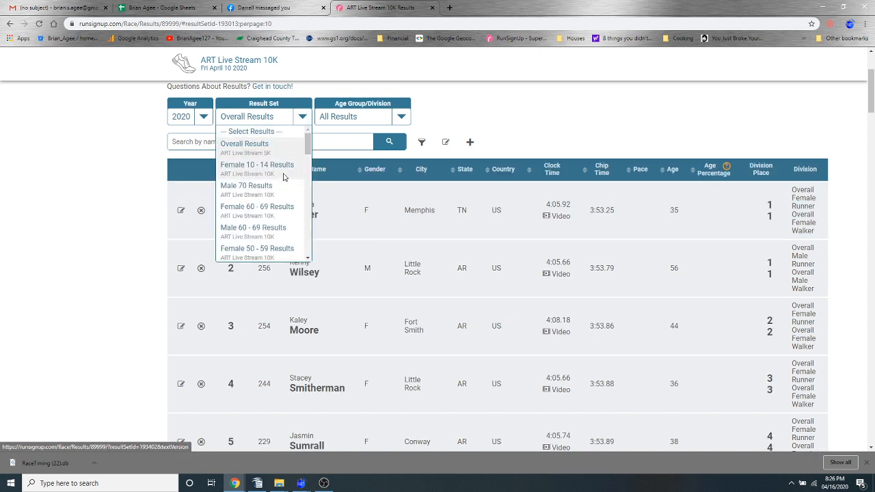
scroll(265, 209, down, 2)
scroll(267, 215, down, 6)
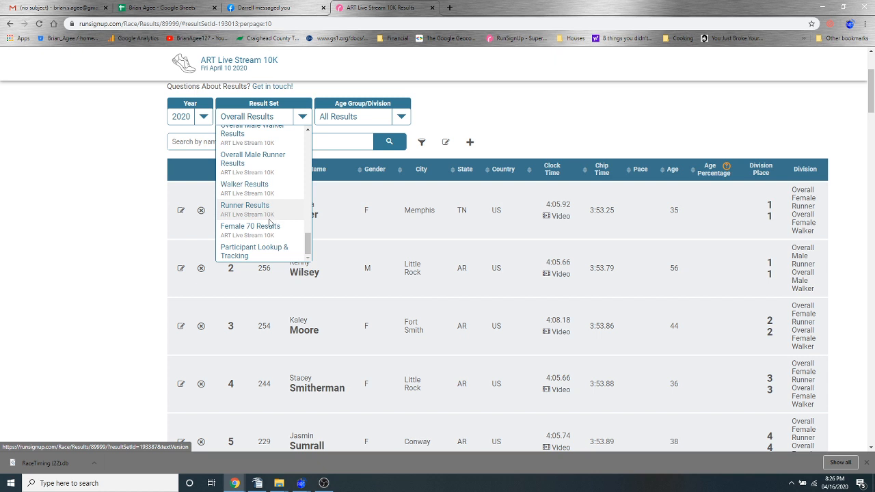
click(106, 241)
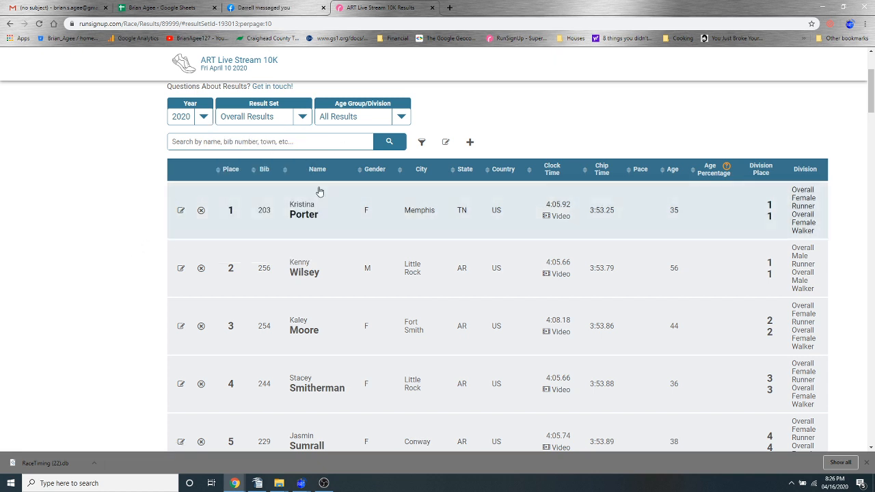
Recheck the result set list in Chrome, return to the race clock and delete the published result sets
click(298, 121)
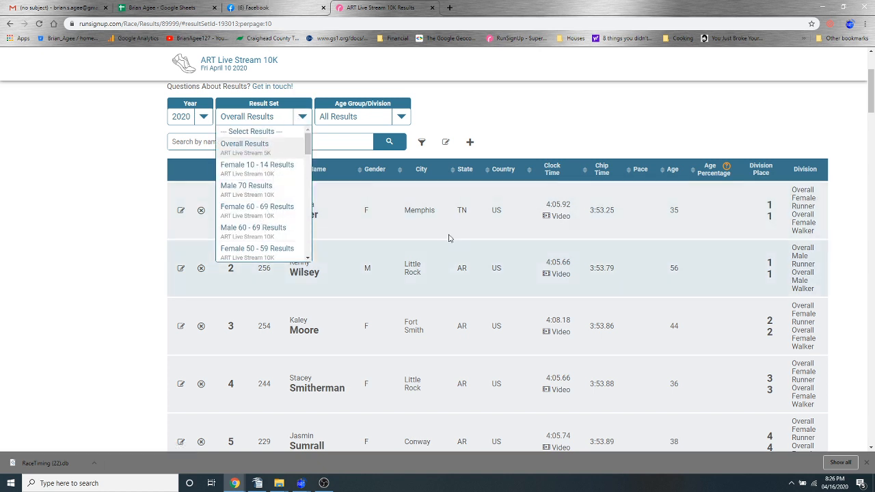
click(288, 154)
mouse_move(304, 482)
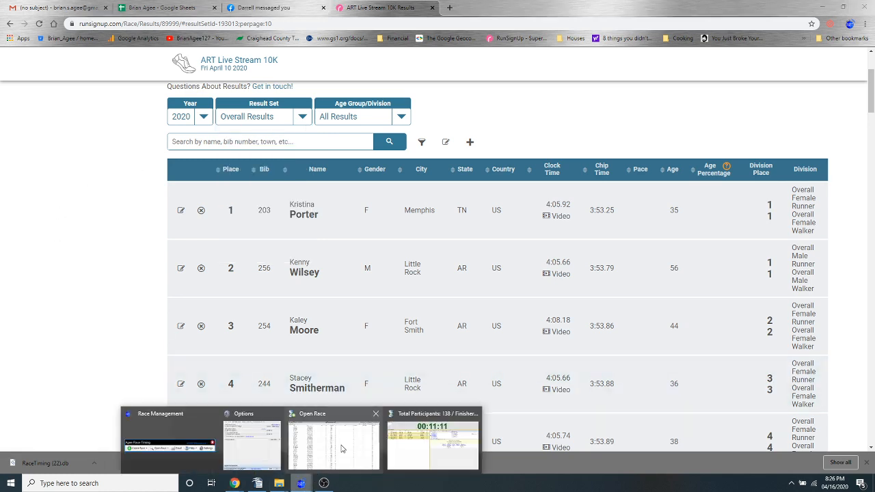
click(432, 441)
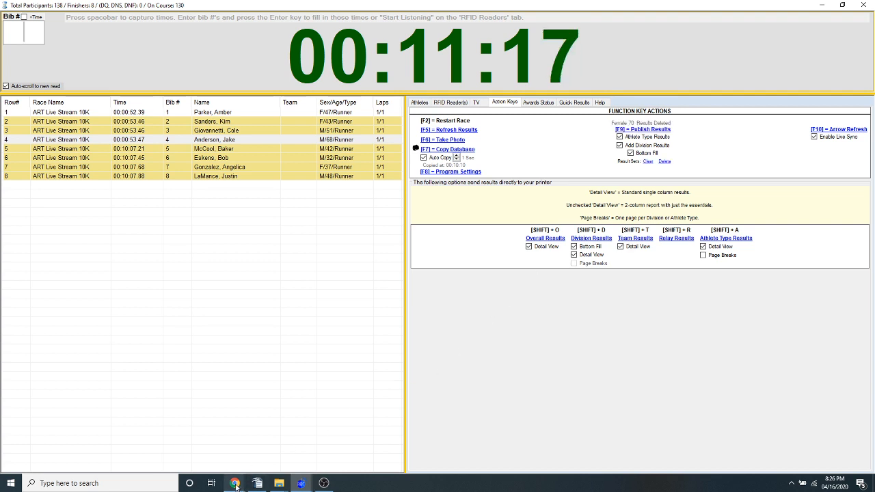
Switch to Chrome, reload the RunSignUp results page and check the list of result sets after the deletion
mouse_move(235, 482)
click(205, 441)
right_click(130, 175)
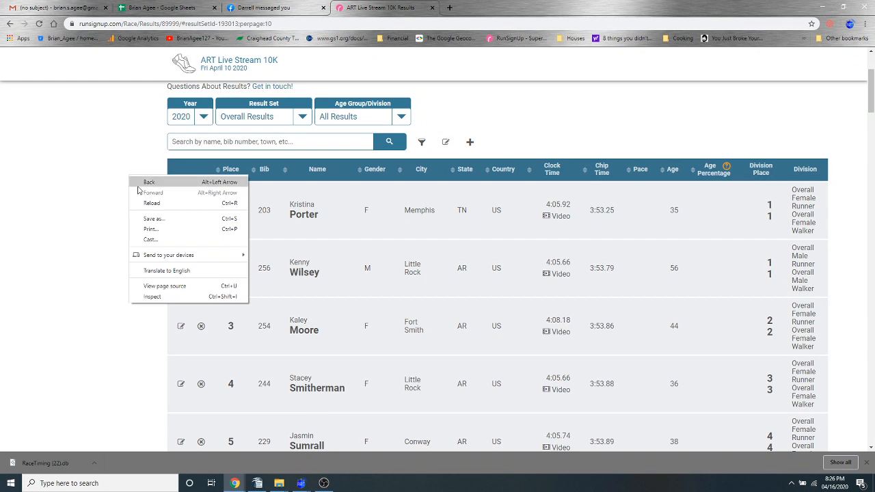
click(156, 206)
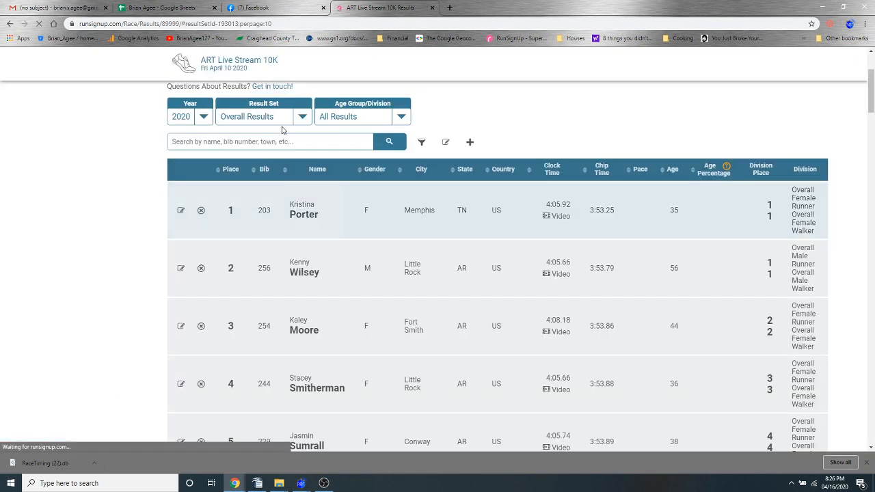
click(302, 117)
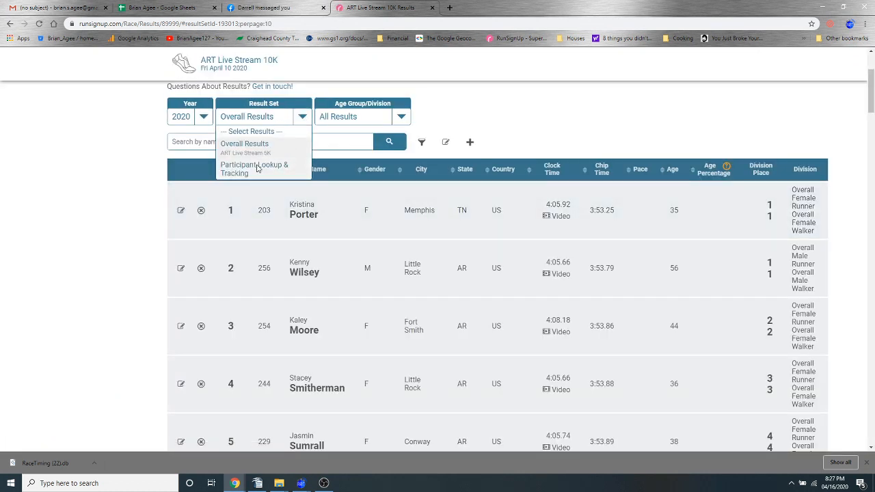
click(111, 197)
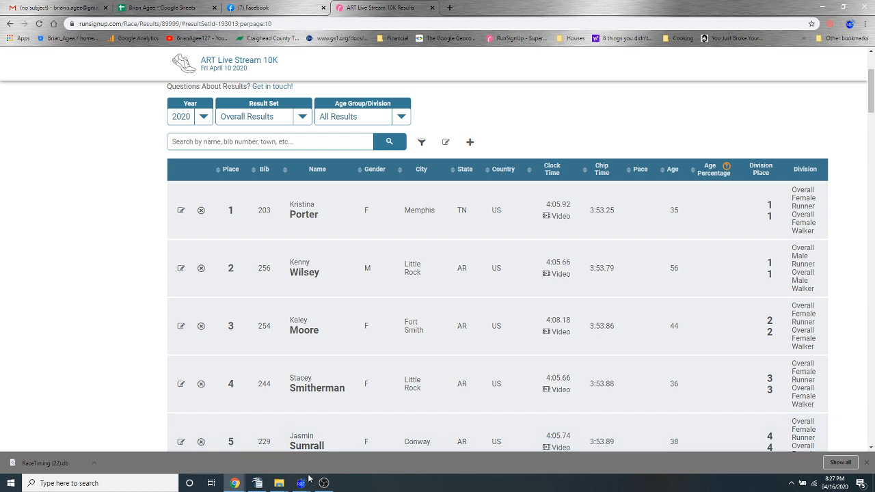
mouse_move(301, 485)
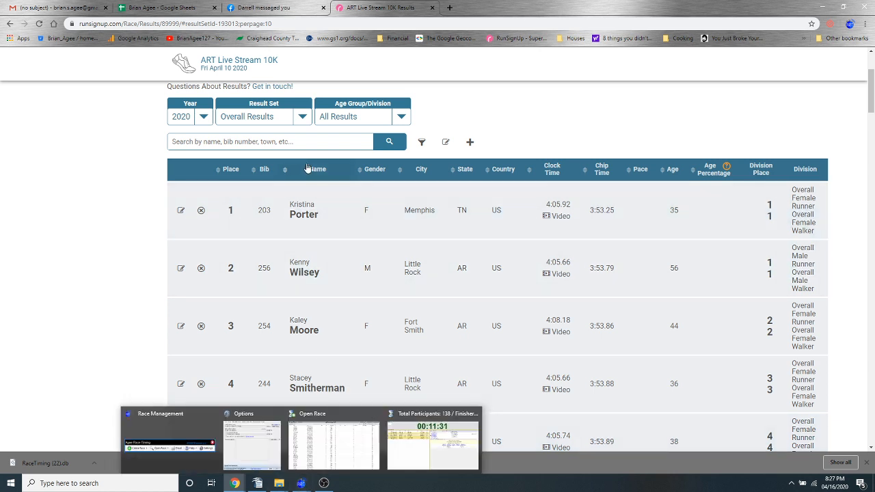
click(302, 116)
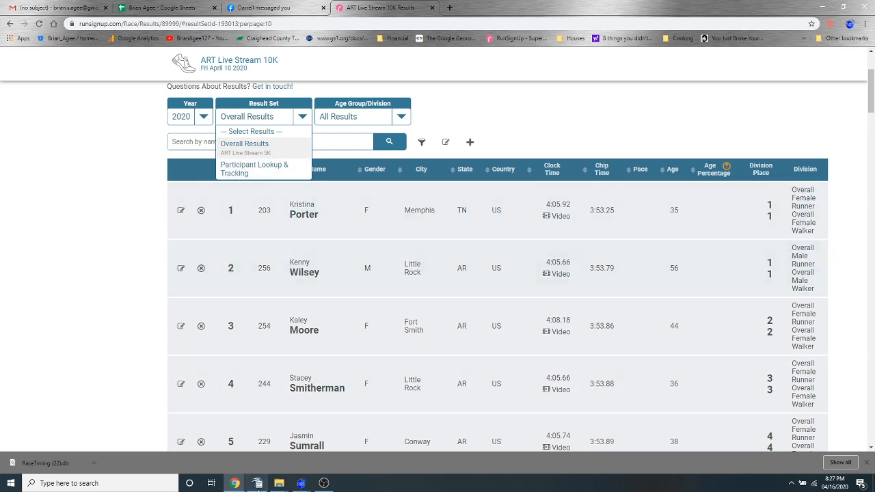
mouse_move(306, 484)
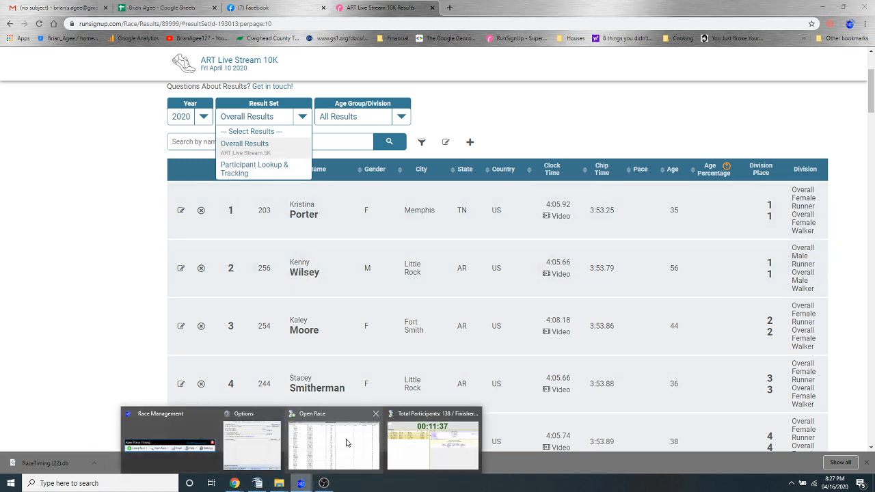
Return to the race clock, close it and switch the open race to ART Live Stream 5K
click(404, 416)
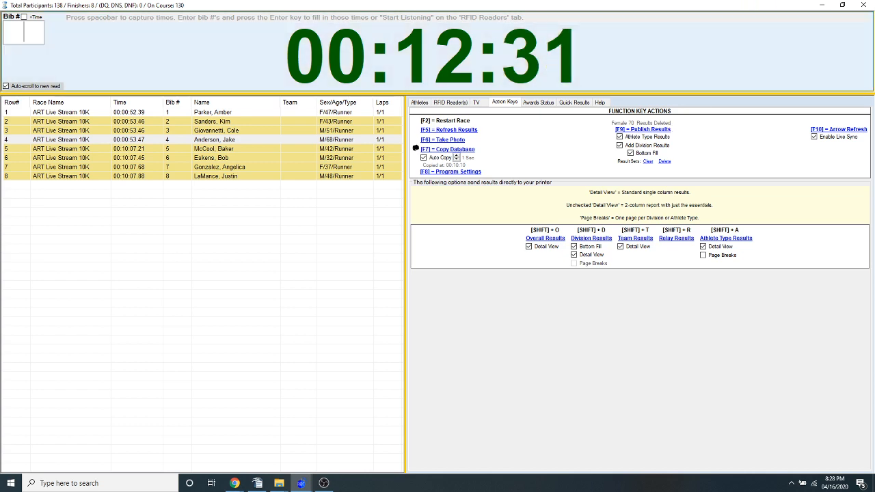
click(863, 6)
click(476, 279)
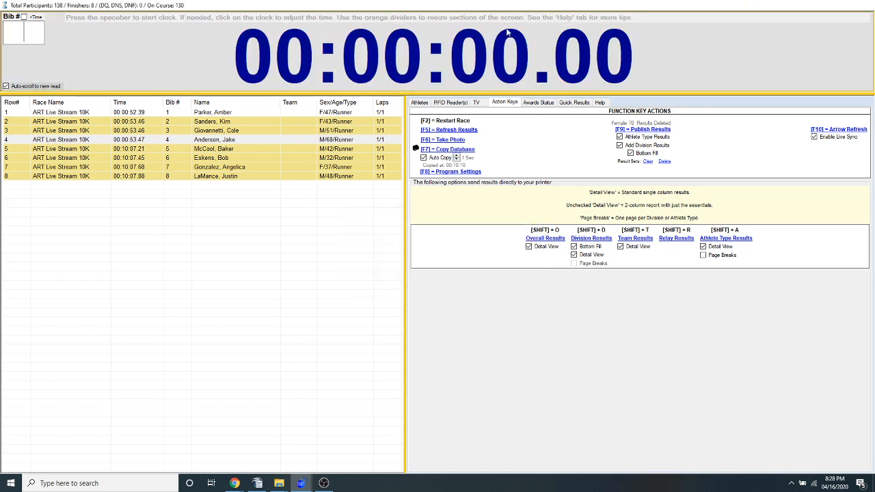
click(574, 24)
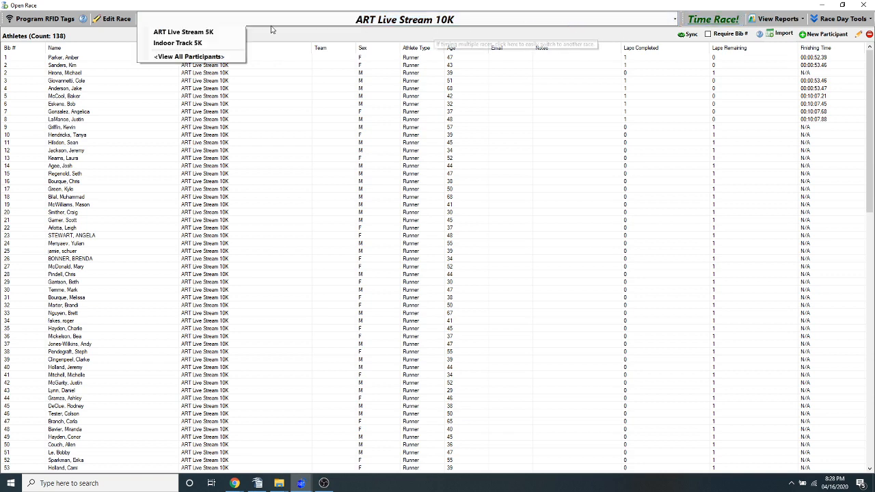
click(204, 31)
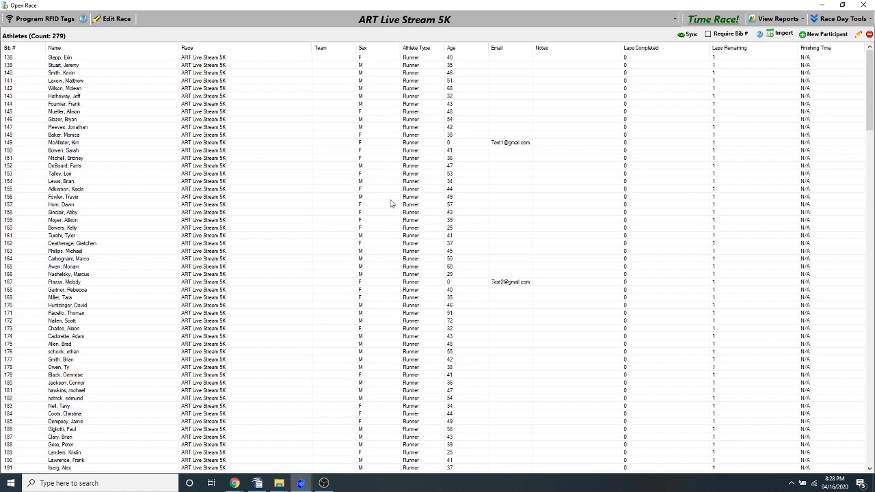
click(176, 220)
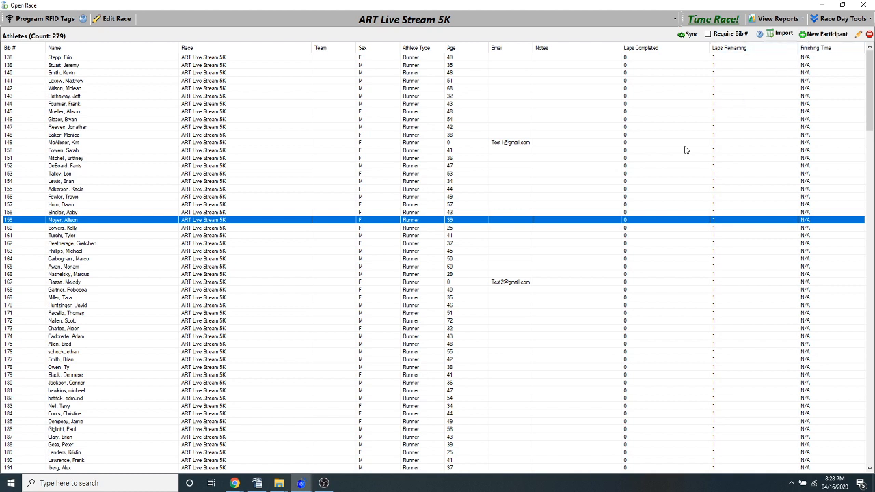
Open the timing clock for all of today's races: ART Live Stream 10K, ART Live Stream 5K and Indoor Track 5K
click(301, 483)
click(356, 450)
click(714, 19)
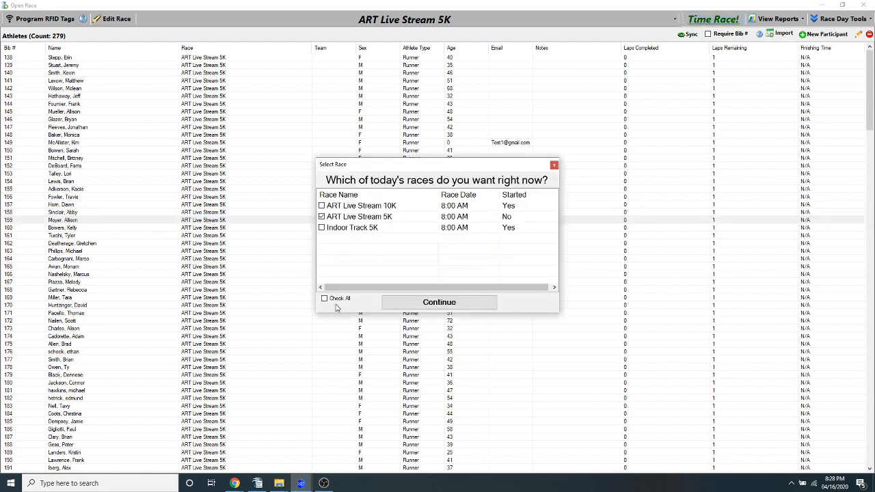
click(410, 301)
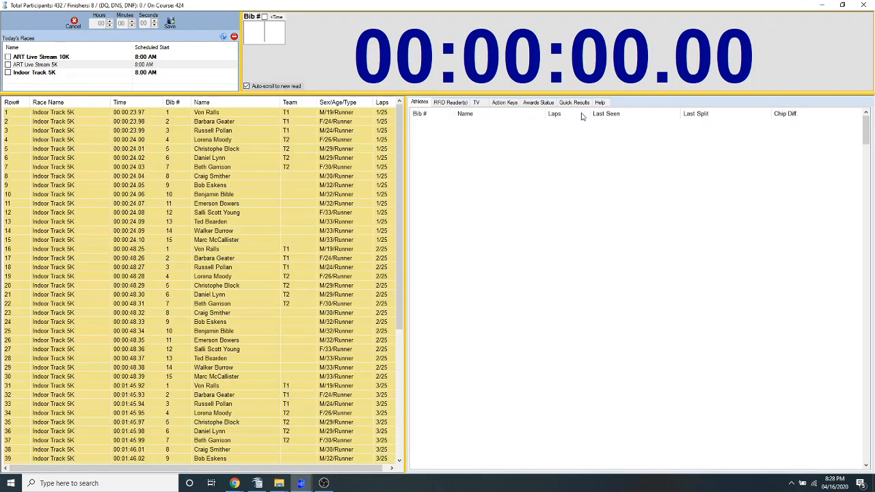
Enable the Add Division Results publishing option, look at its Bottom Fill setting and disable the option again
click(512, 103)
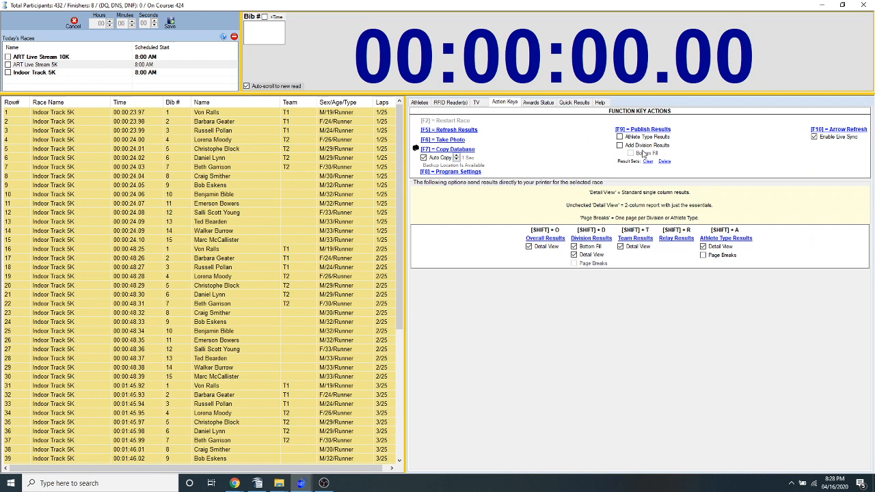
click(621, 146)
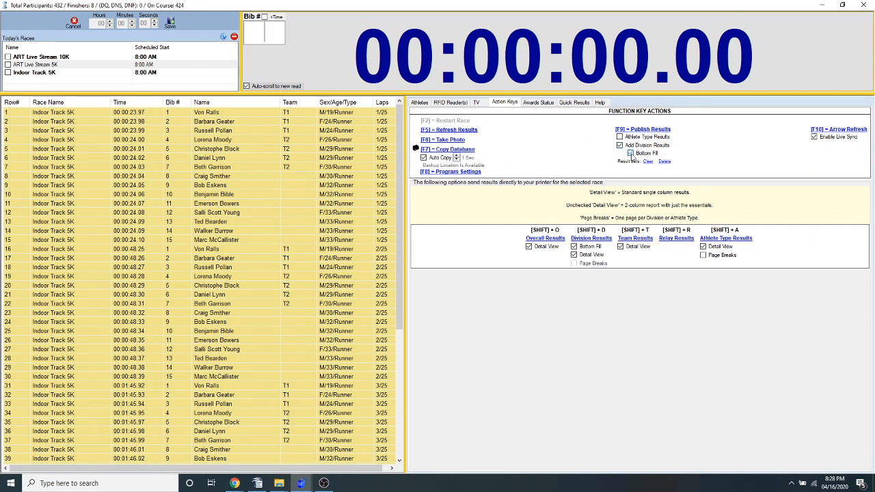
click(620, 146)
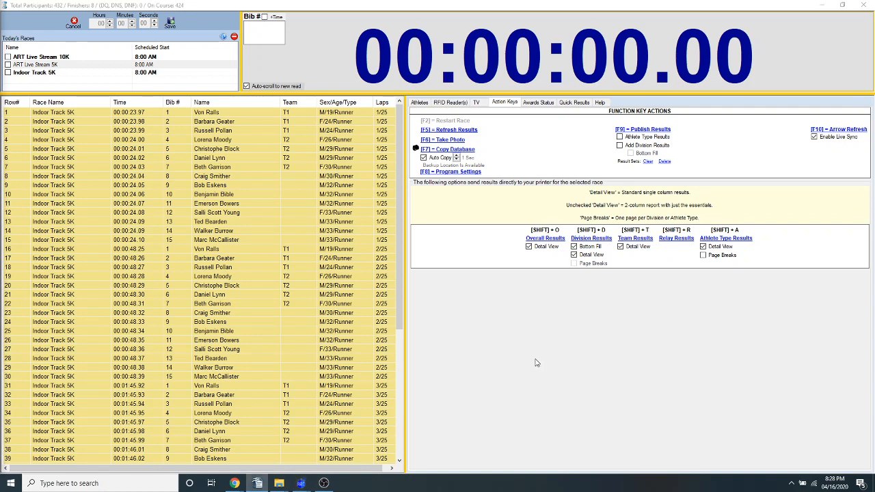
Check the awards status of the ART Live Stream 10K divisions and keep the clock screen open
click(537, 103)
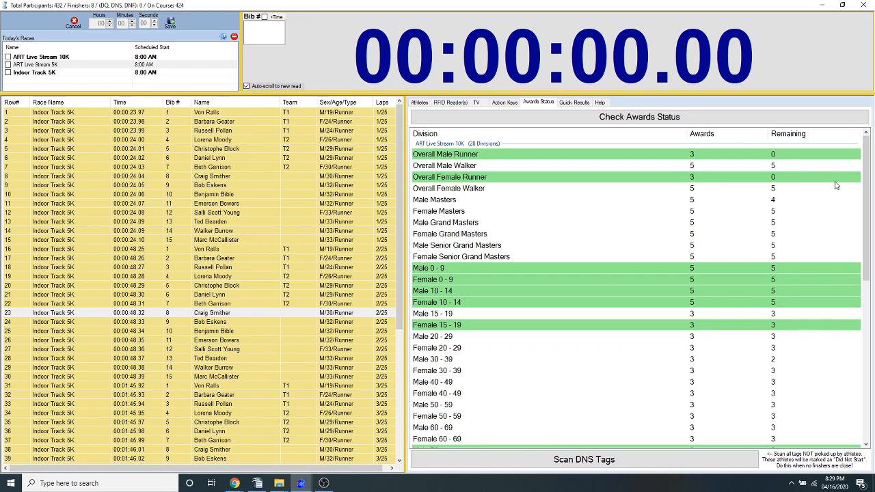
mouse_move(864, 164)
mouse_down()
mouse_move(861, 368)
mouse_move(864, 153)
mouse_up()
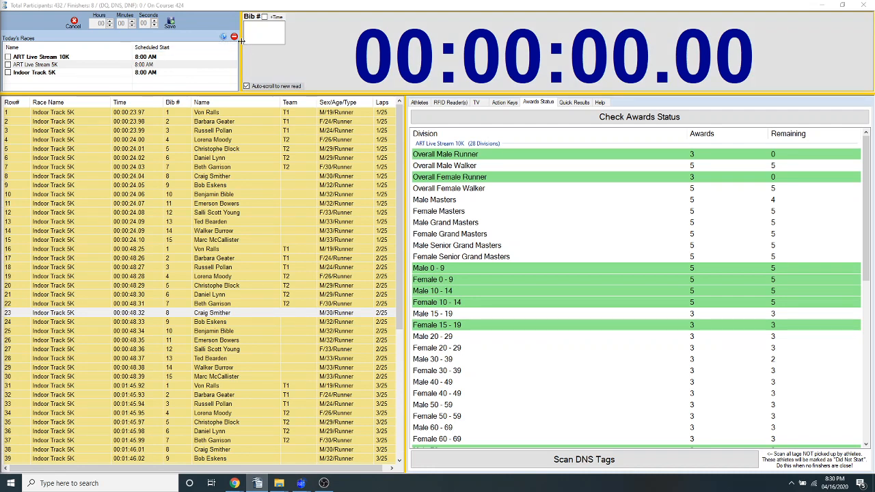
click(865, 5)
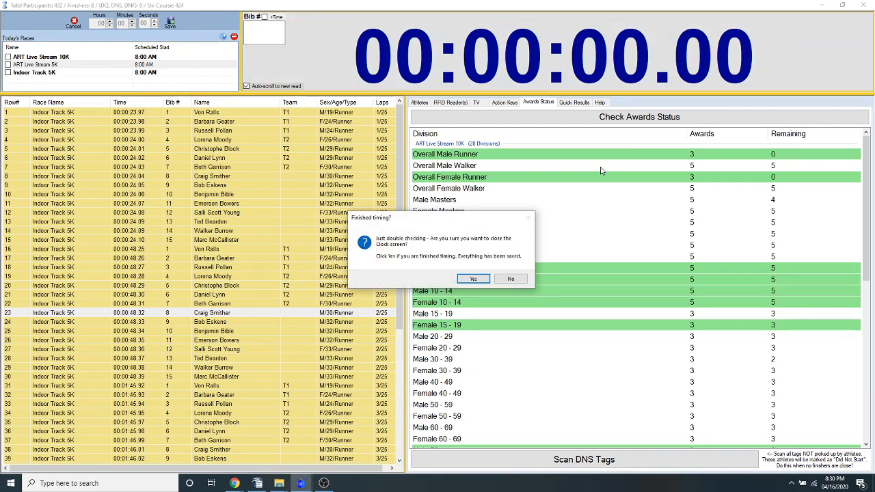
click(511, 280)
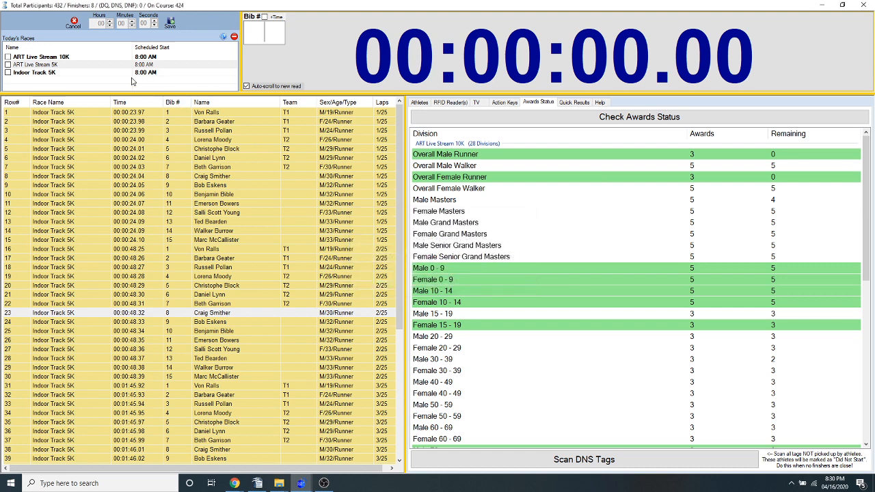
Remove the ART Live Stream 10K and Indoor Track 5K races from the clock screen
click(234, 37)
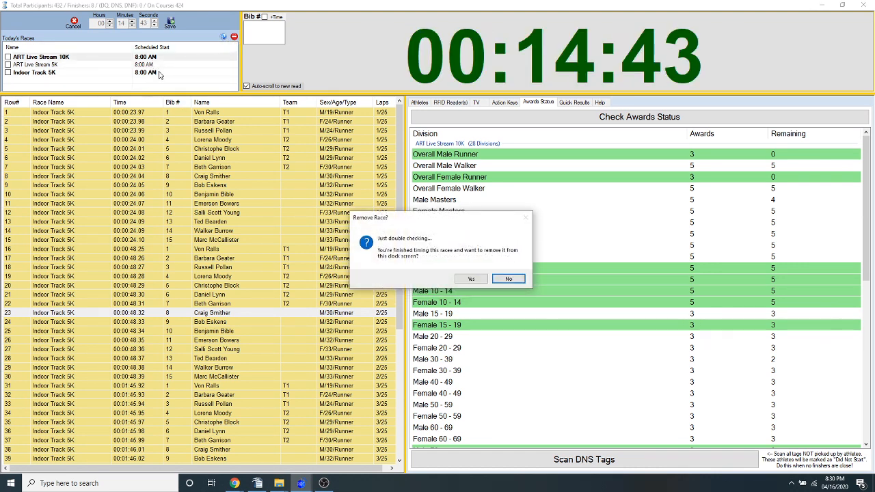
click(469, 278)
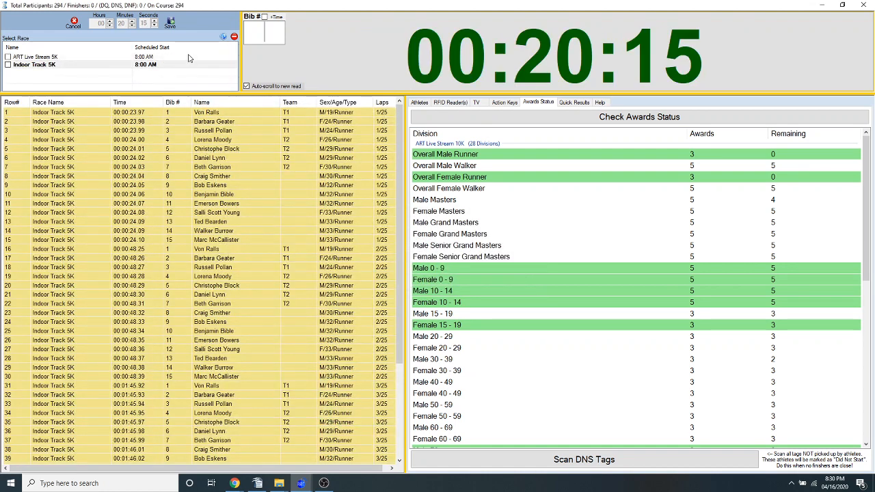
click(234, 37)
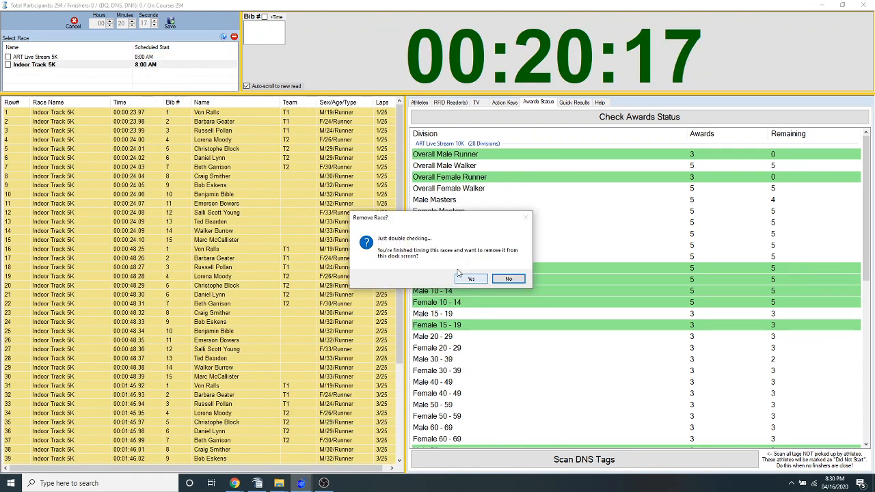
click(460, 274)
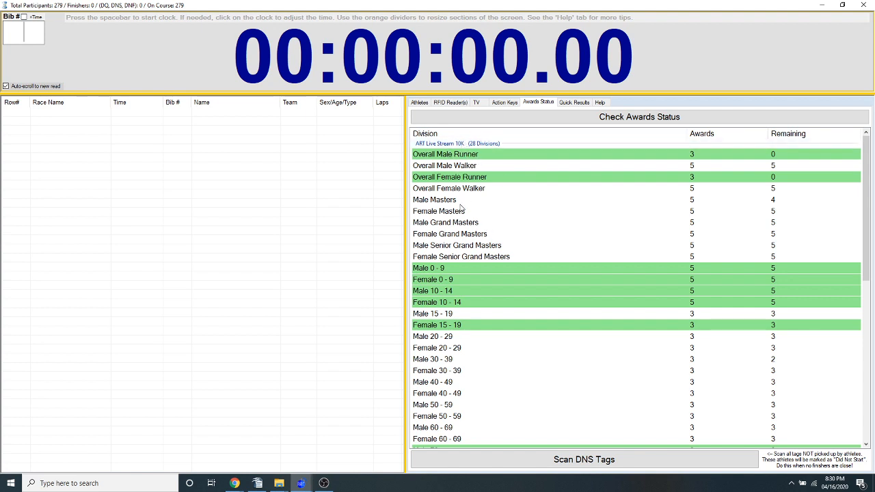
Start the ART Live Stream 5K race clock and begin listening to the RFID readers
click(419, 102)
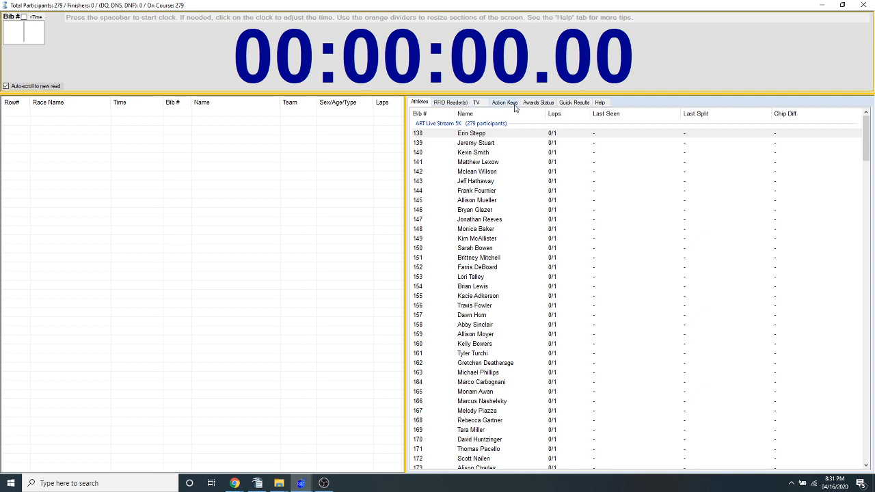
click(538, 103)
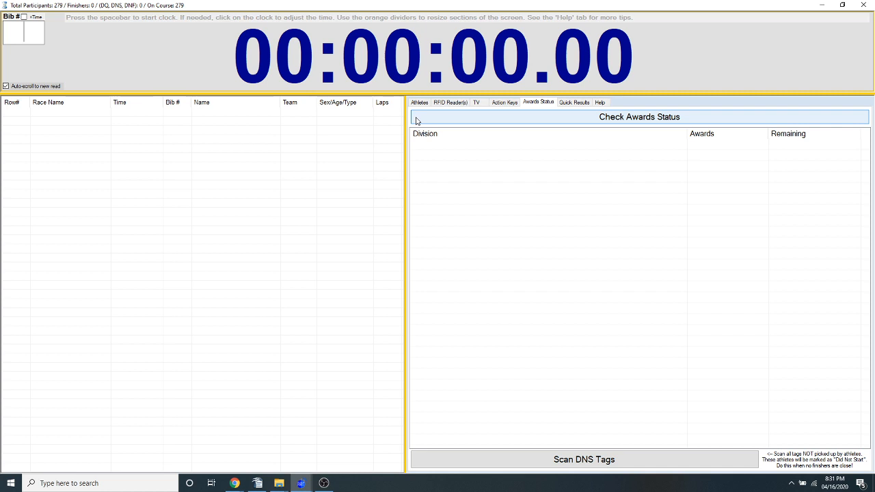
key(space)
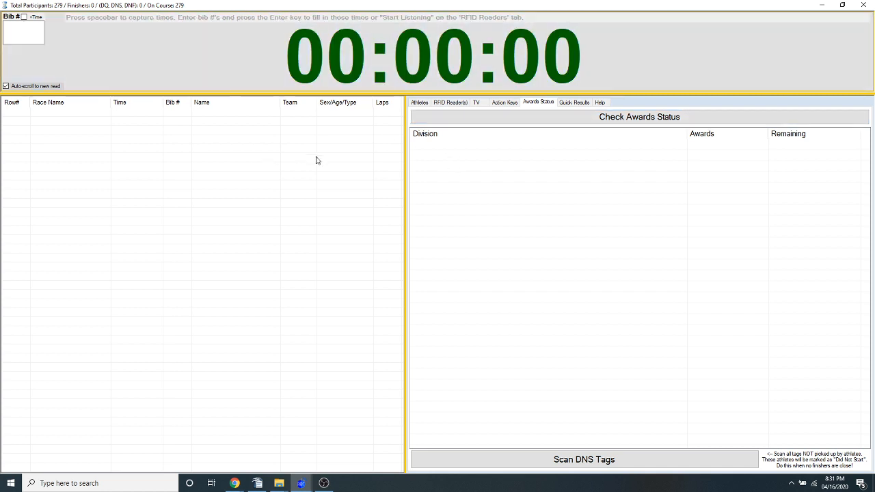
click(449, 104)
click(482, 120)
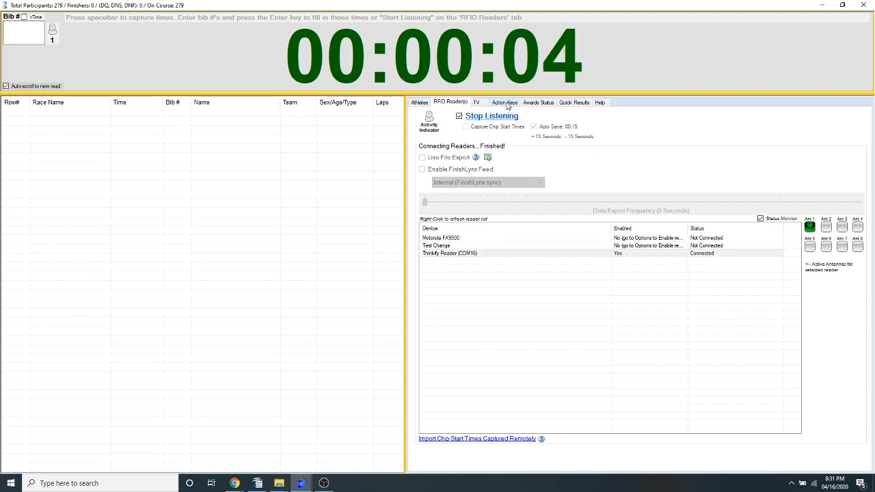
Check the ART Live Stream 5K awards status, scan the DNS tags and confirm that the scan is finished
click(507, 103)
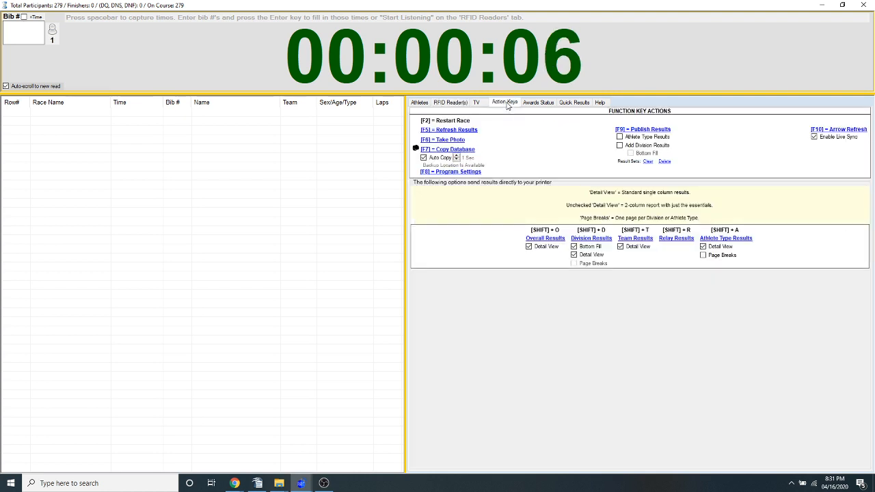
click(540, 103)
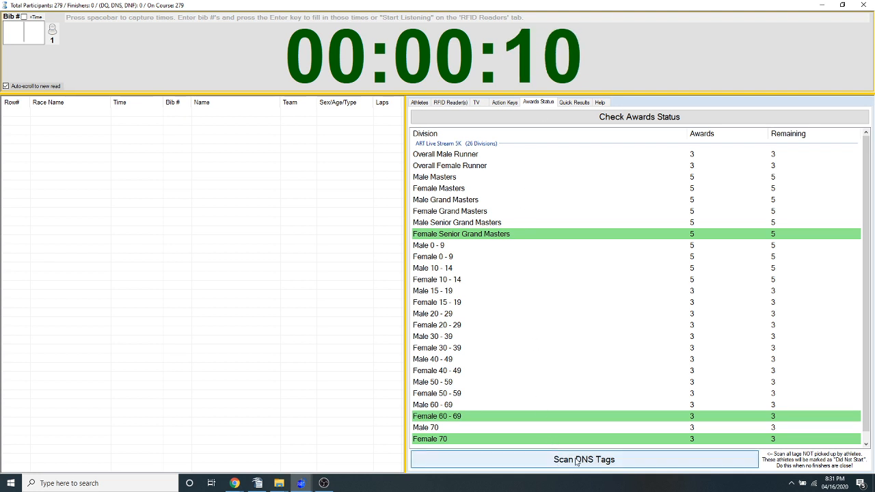
click(576, 460)
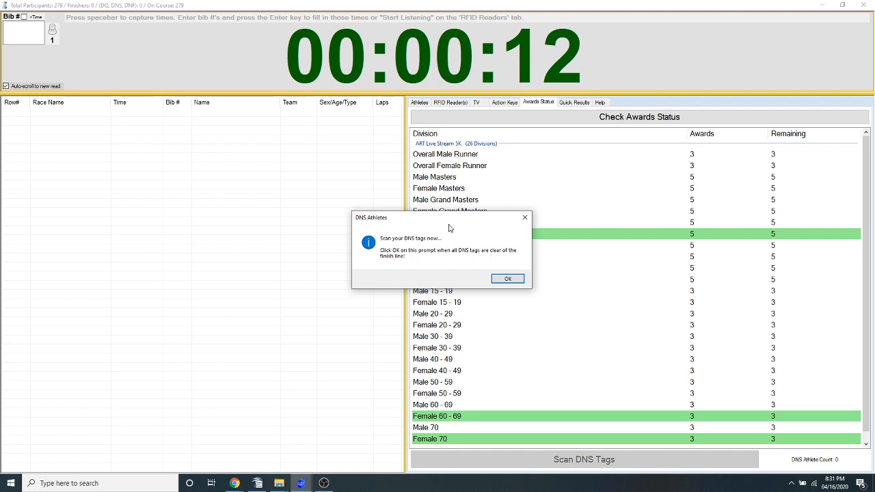
mouse_move(442, 221)
mouse_down()
mouse_move(457, 223)
mouse_move(433, 222)
mouse_up()
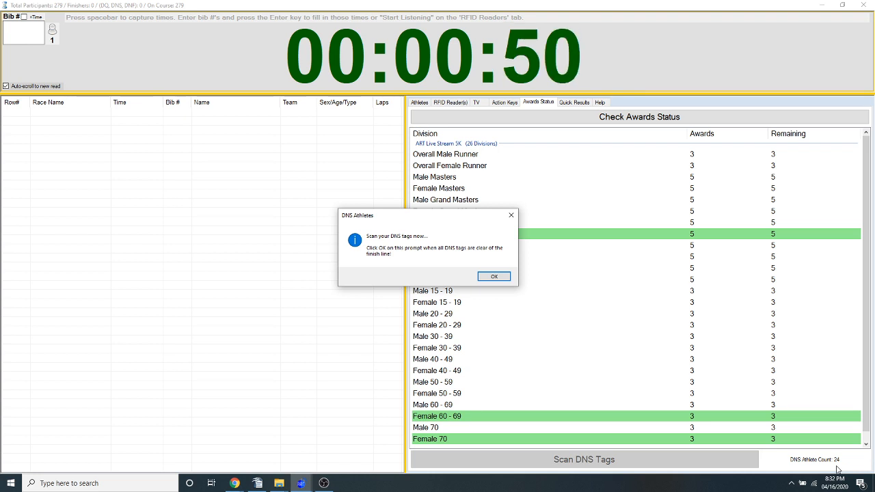
click(500, 277)
Review the ART Live Stream 5K athlete list for the participants marked DNS
click(425, 104)
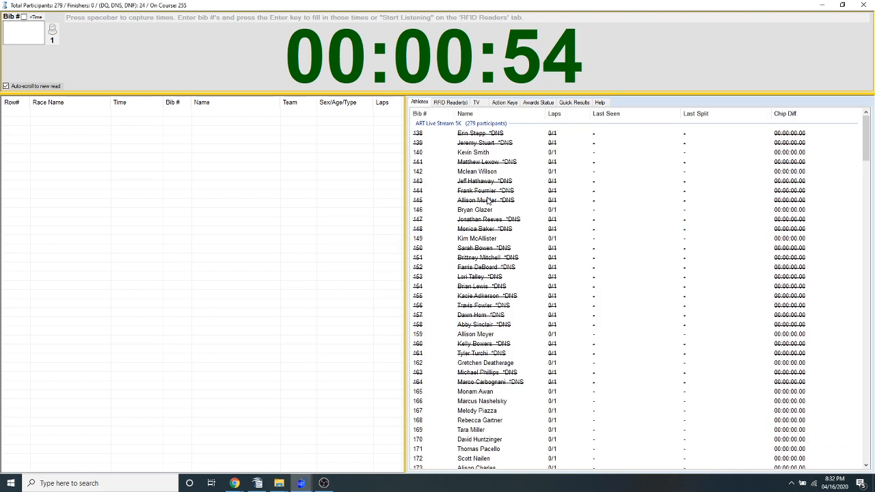
scroll(483, 174, down, 4)
scroll(483, 174, up, 3)
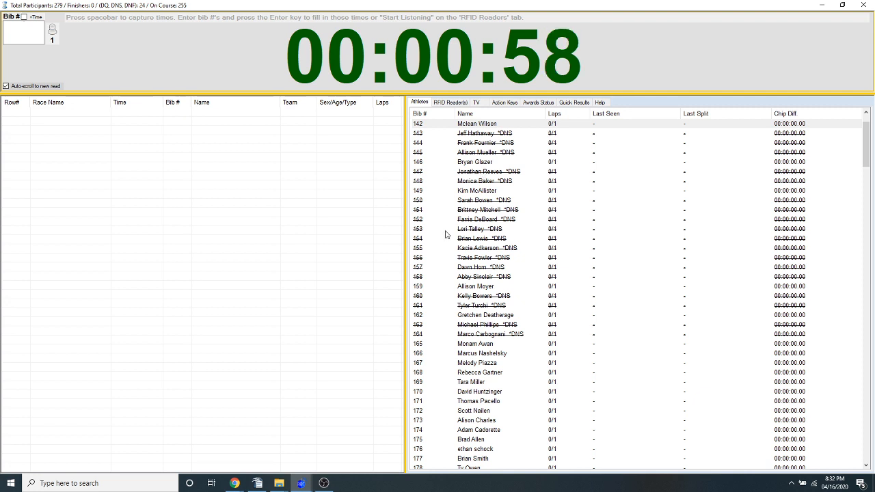
Record a finish time for bib 140 in the ART Live Stream 5K
scroll(448, 235, up, 1)
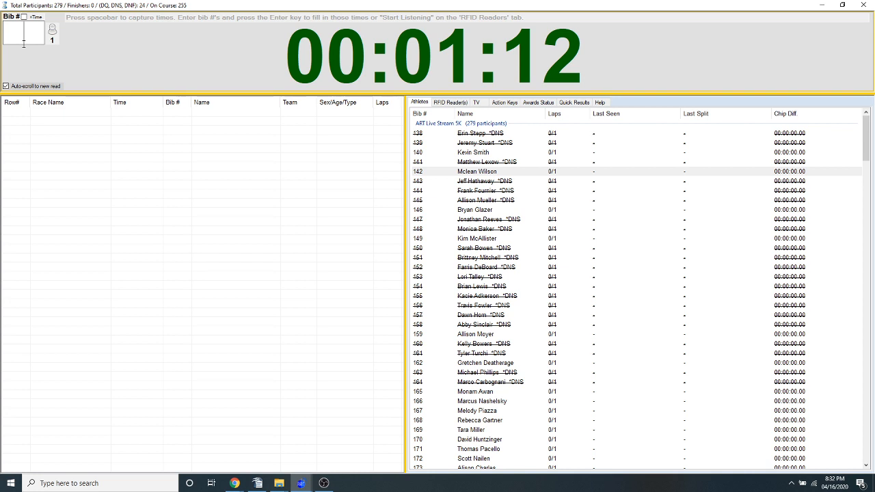
click(23, 44)
text(140)
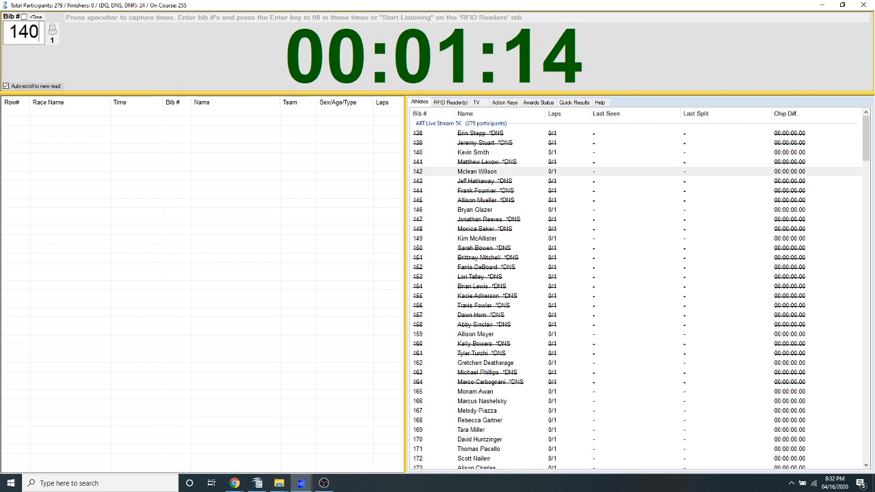
key(Return)
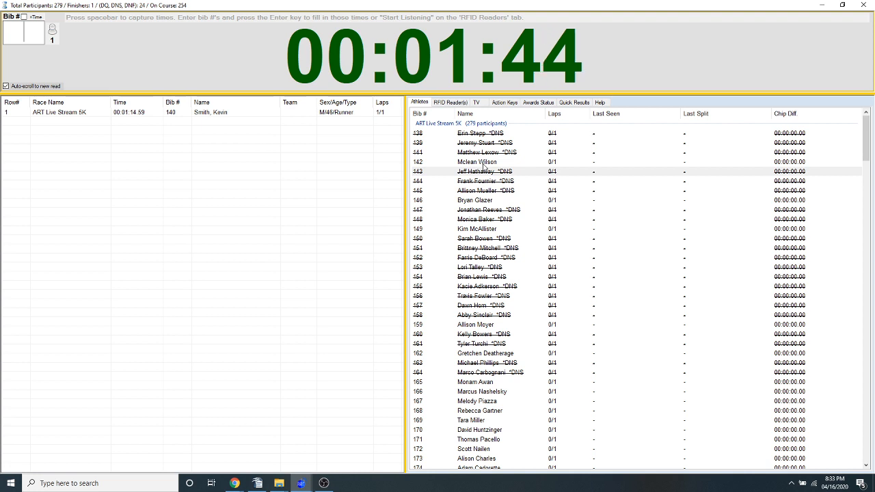
key(alt+Tab)
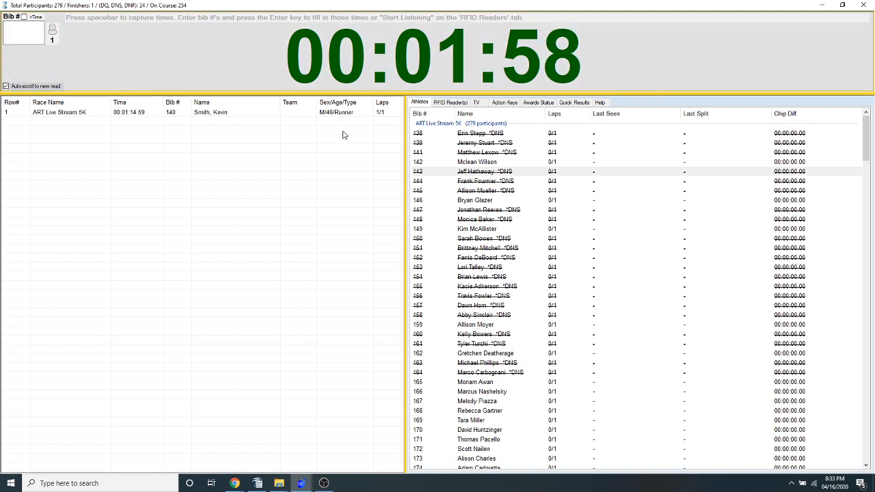
Stop the ART Live Stream 5K race clock and close its timing screen
click(864, 5)
click(474, 278)
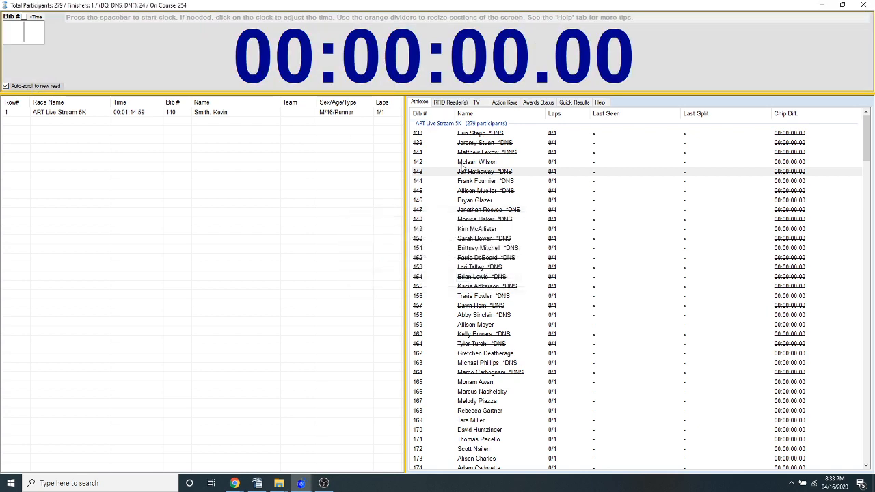
click(863, 6)
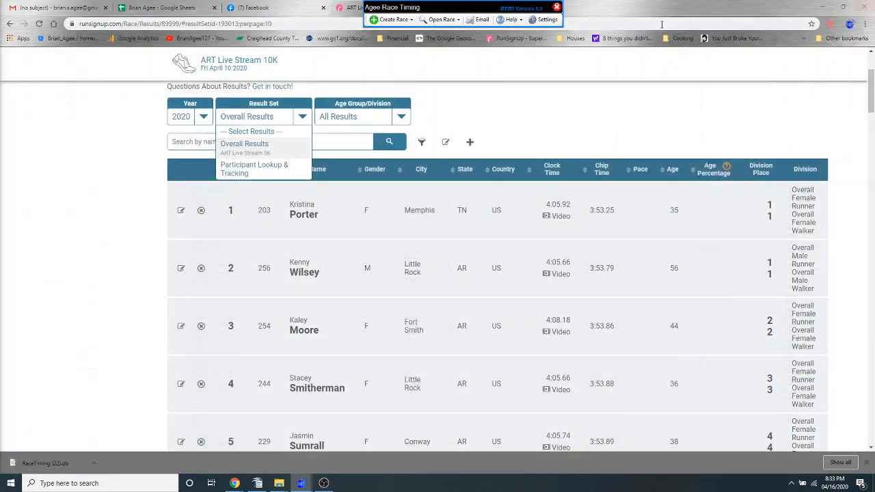
click(456, 21)
mouse_move(465, 86)
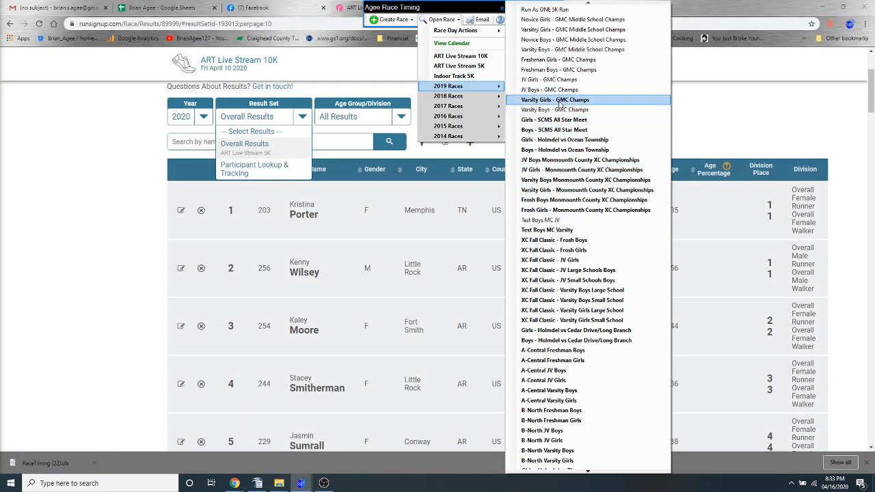
click(556, 140)
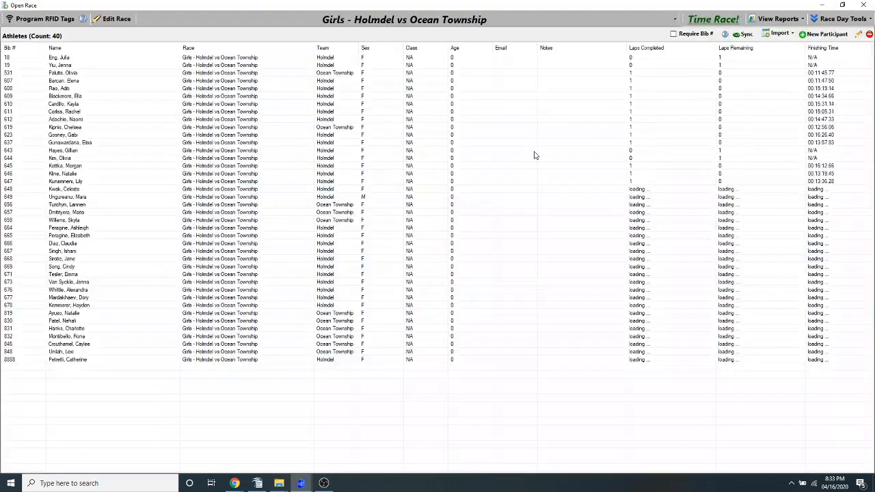
click(863, 5)
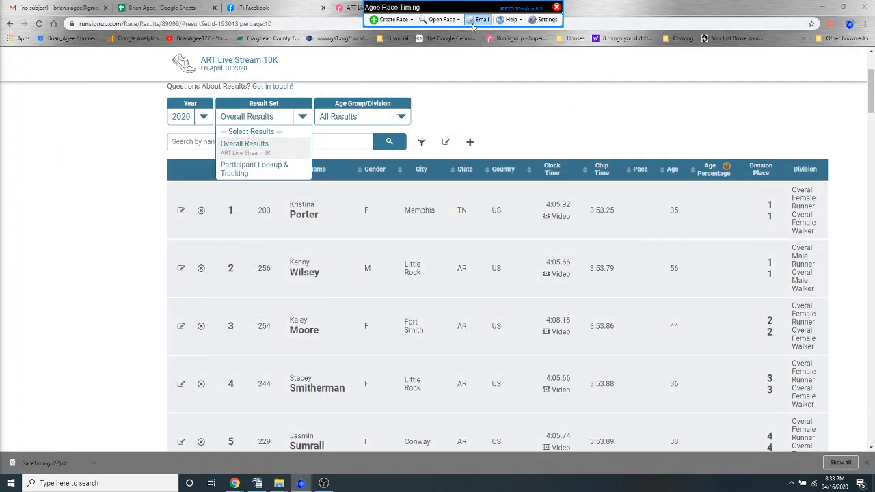
Open the 2019 race JV Boys Monmouth County XC Championships and bring up its timing screen
click(448, 19)
mouse_move(451, 86)
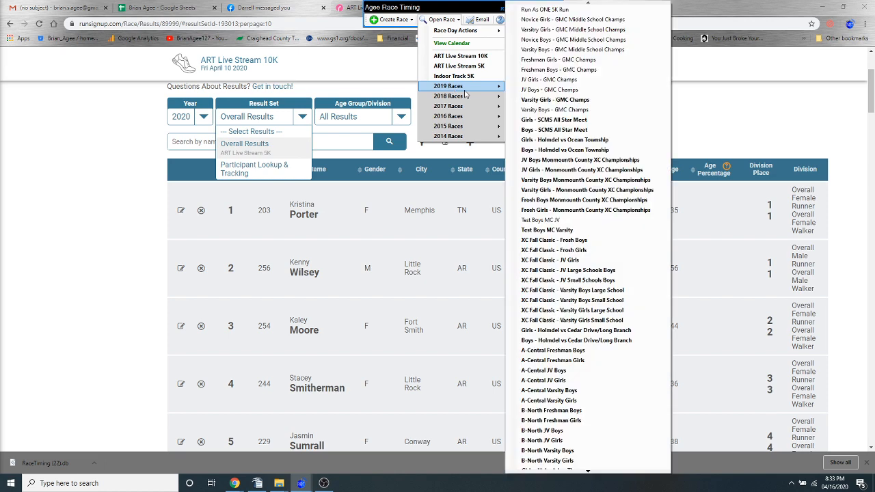
click(568, 159)
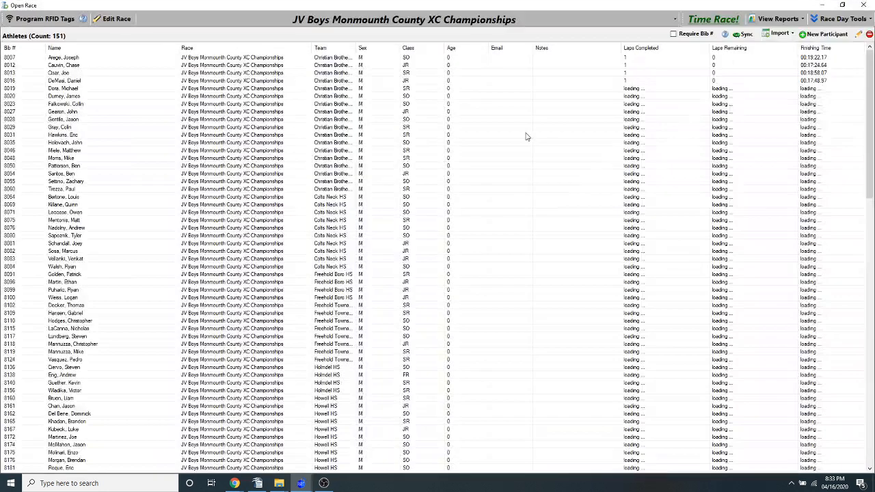
click(714, 21)
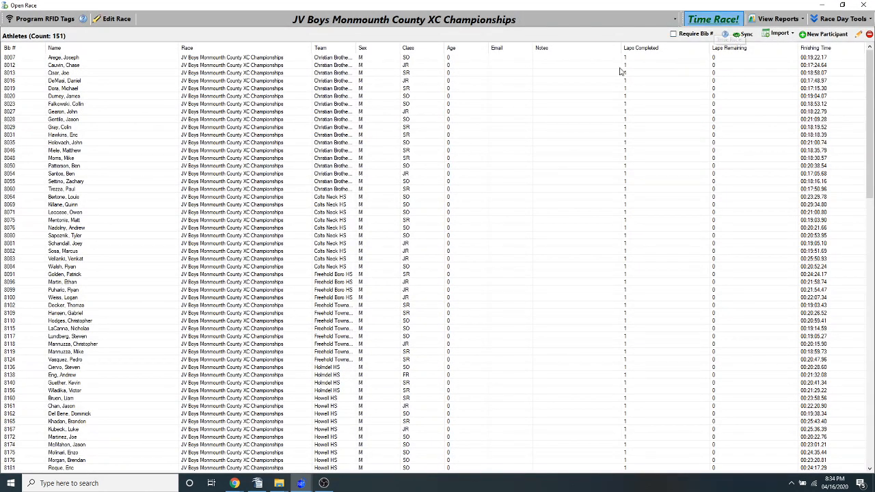
click(401, 305)
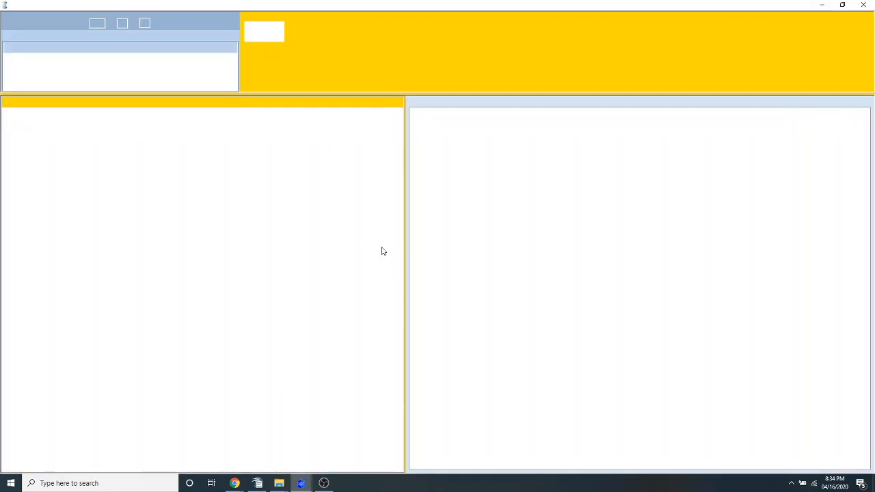
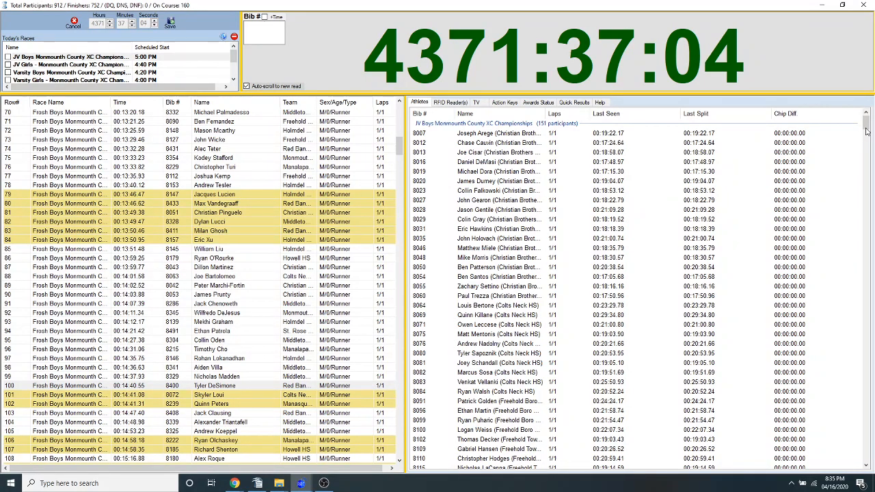
Capture a finish time without a bib number, and look through the championship athlete and finisher lists
click(866, 166)
drag(866, 165, 823, 248)
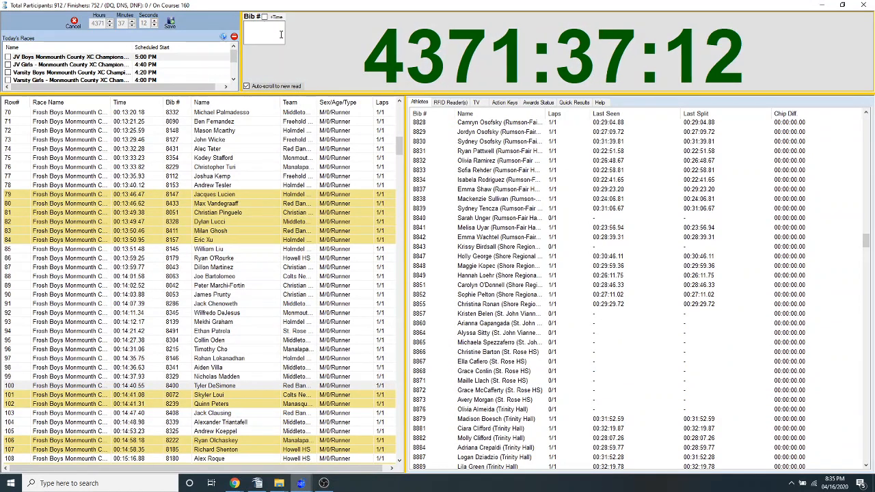
key(Return)
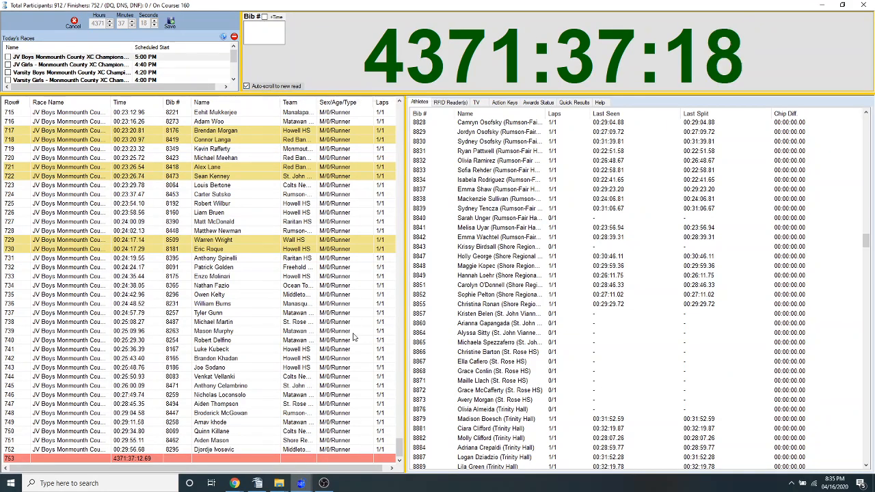
drag(400, 446, 360, 144)
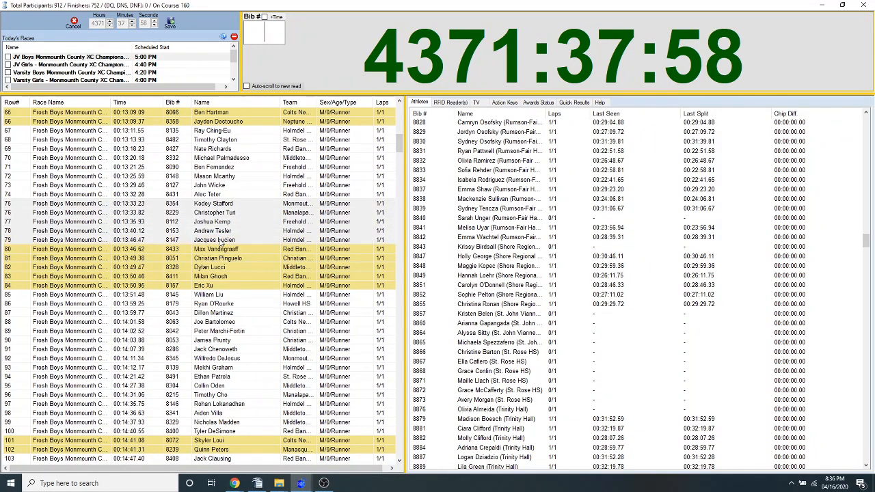
drag(400, 143, 377, 168)
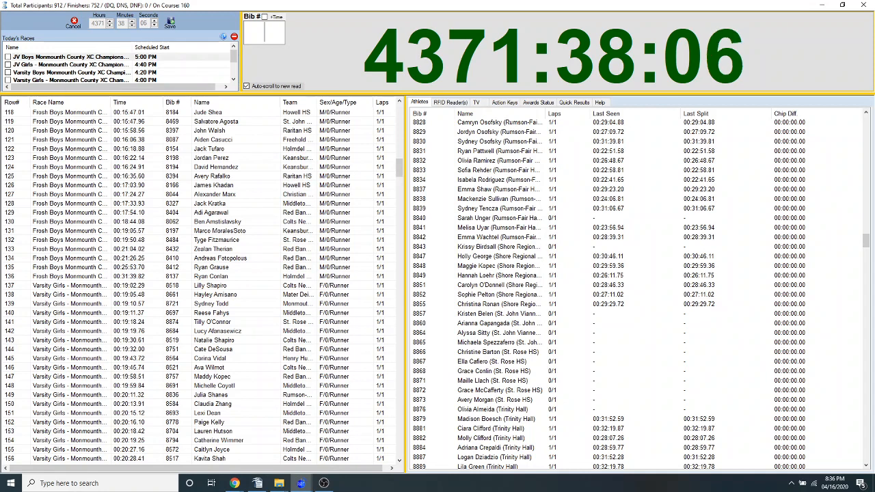
Look up the result for bib 8410 in Quick Results
key(alt+Tab)
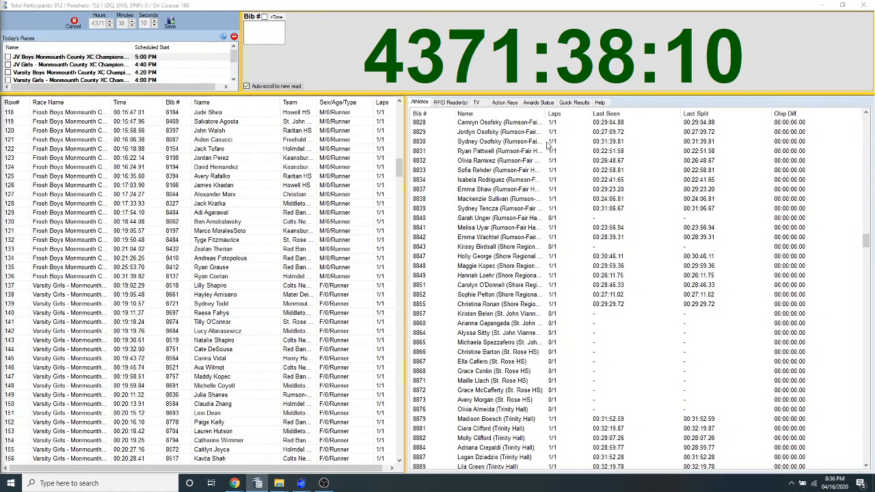
click(576, 103)
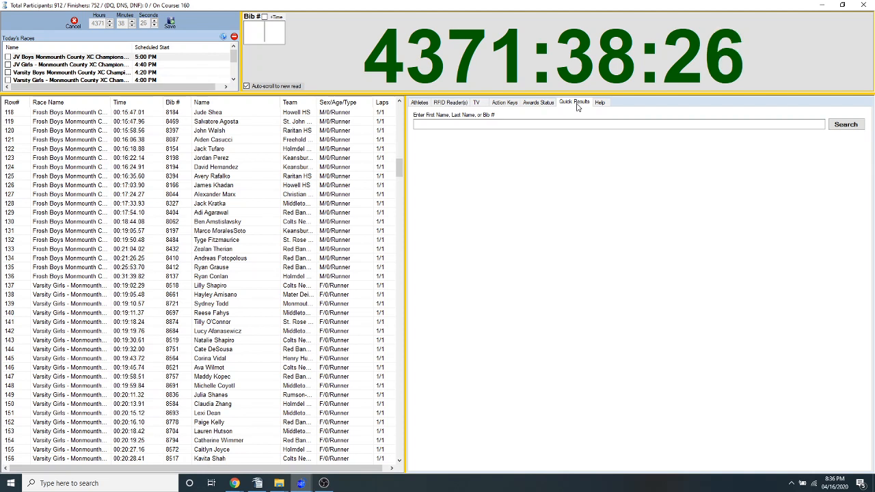
click(577, 125)
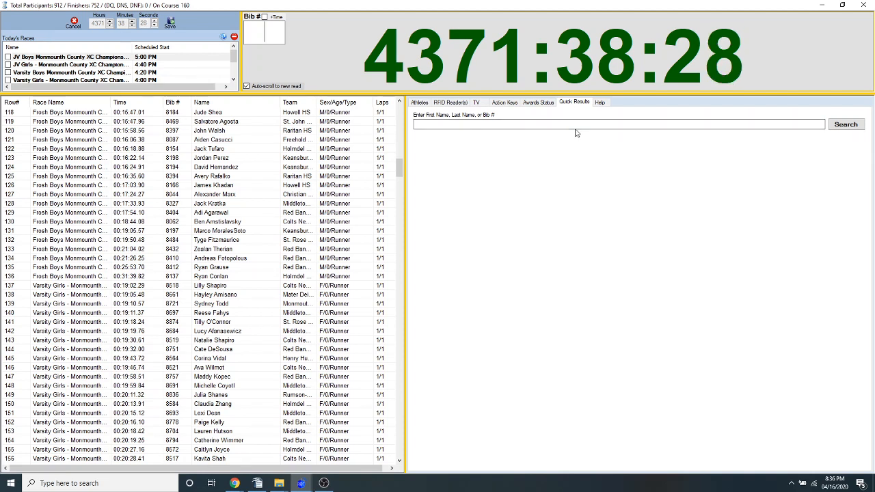
text(8410)
key(Return)
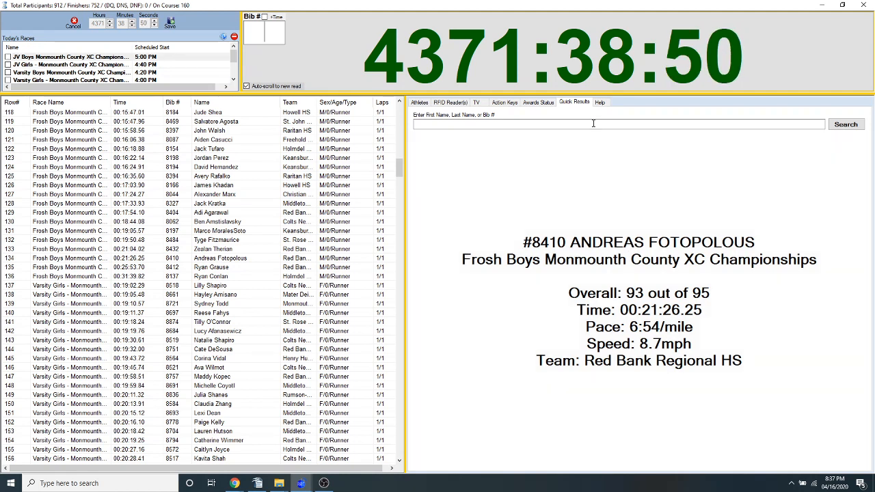
Search Quick Results by first name, open the matching Ocean Township HS athlete's result, and narrow the result pane
click(593, 123)
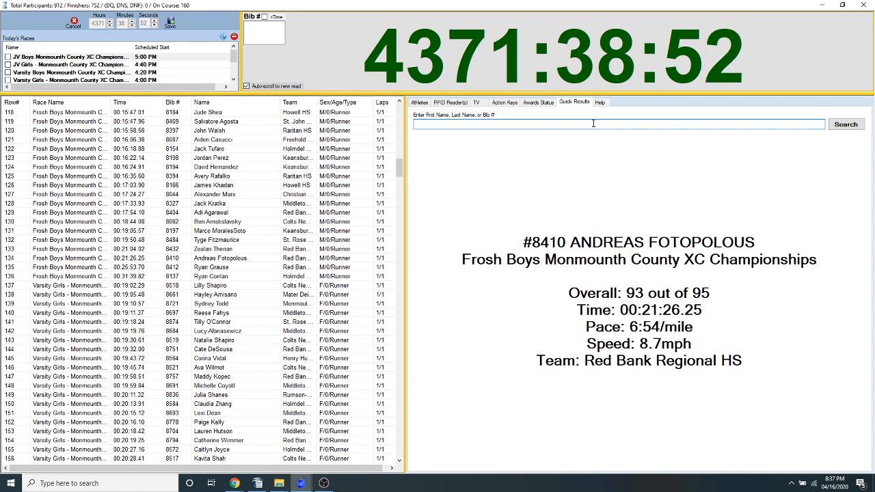
text(john)
key(Return)
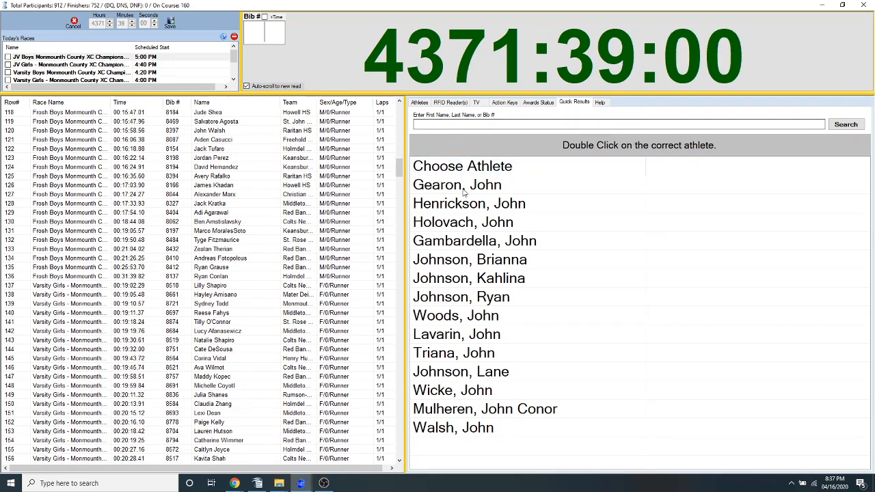
double_click(478, 318)
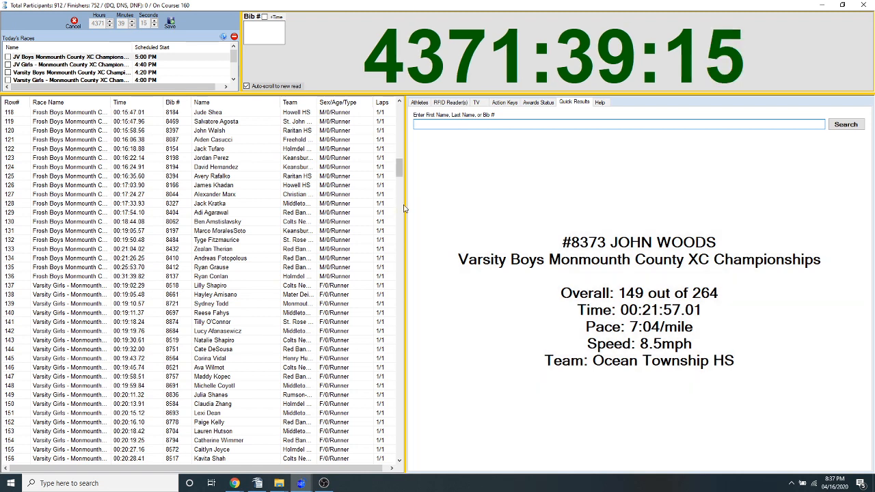
drag(404, 209, 481, 225)
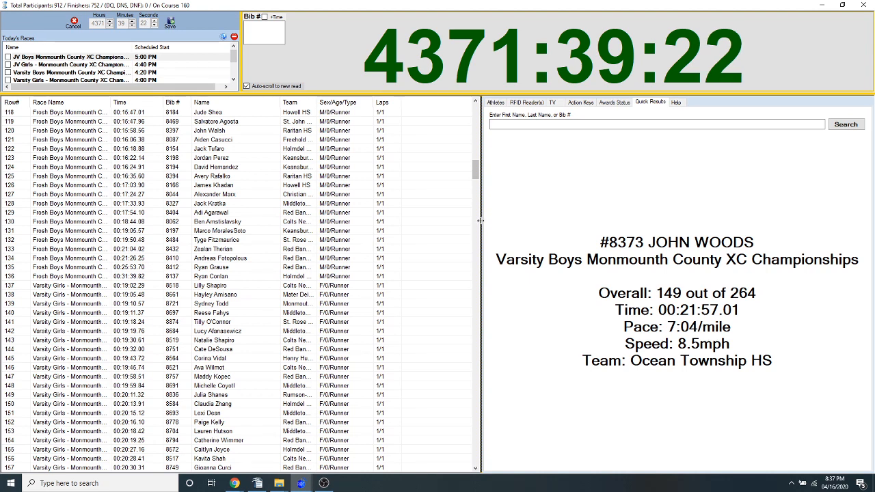
click(658, 124)
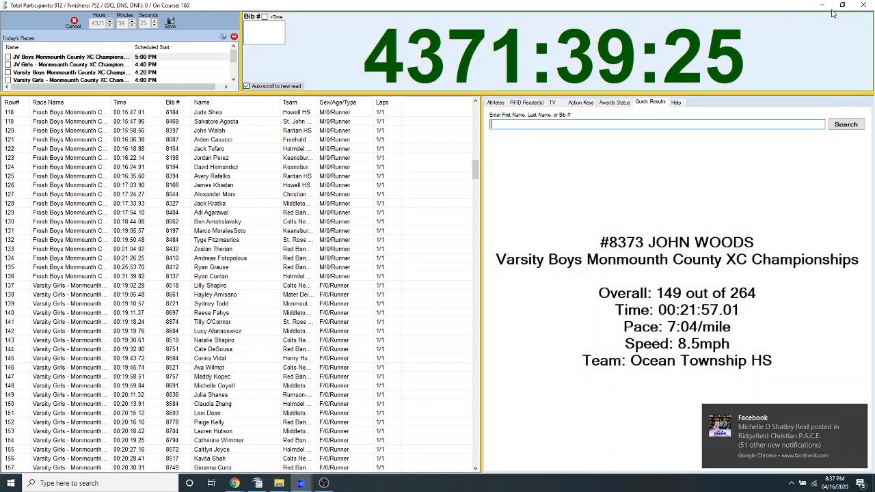
Close the cross-country timing screen and the JV Boys Monmouth County XC Championships race
click(863, 7)
click(461, 280)
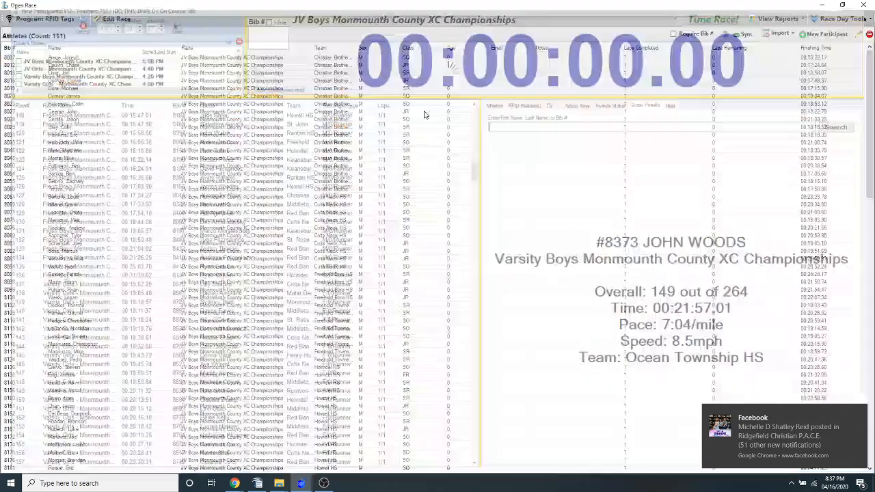
click(863, 5)
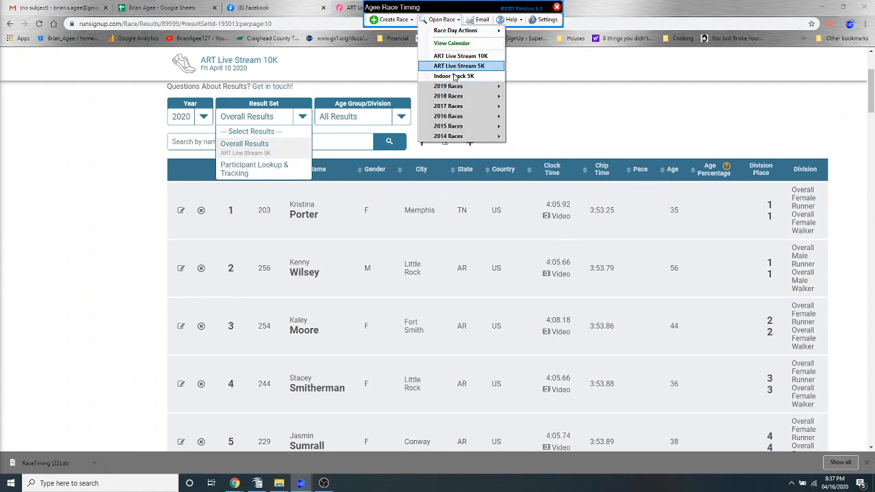
click(453, 80)
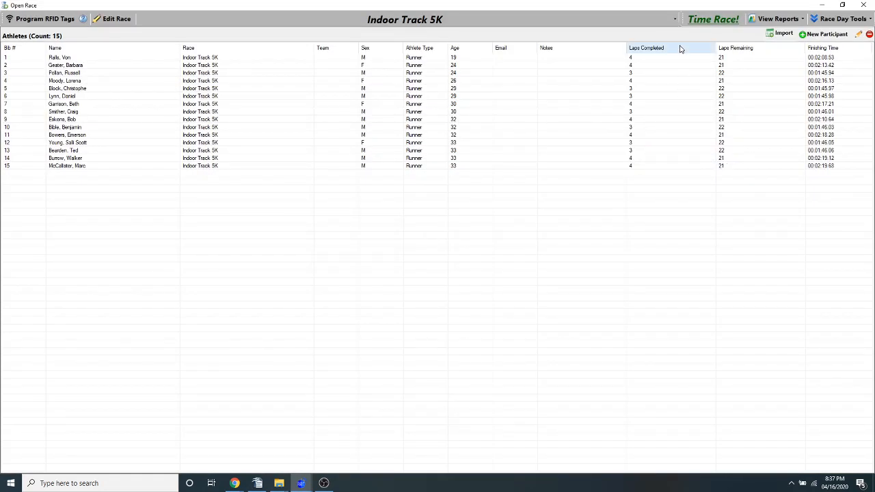
click(862, 5)
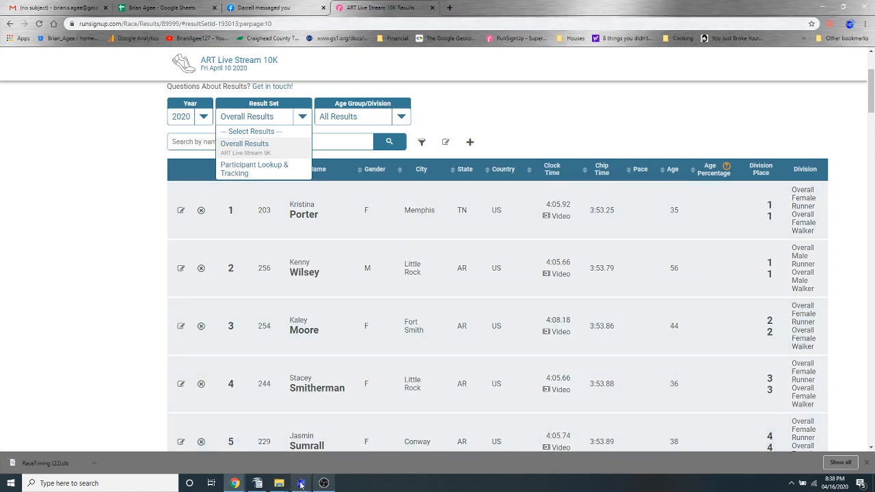
mouse_move(309, 484)
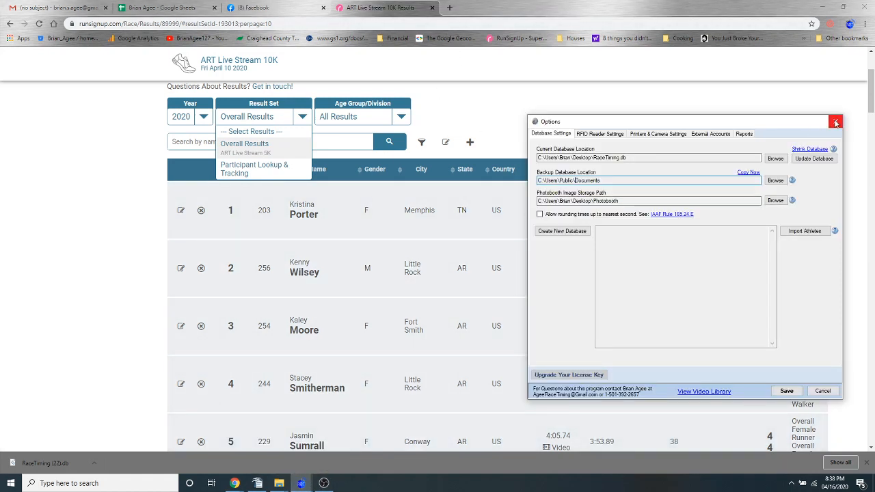
click(301, 484)
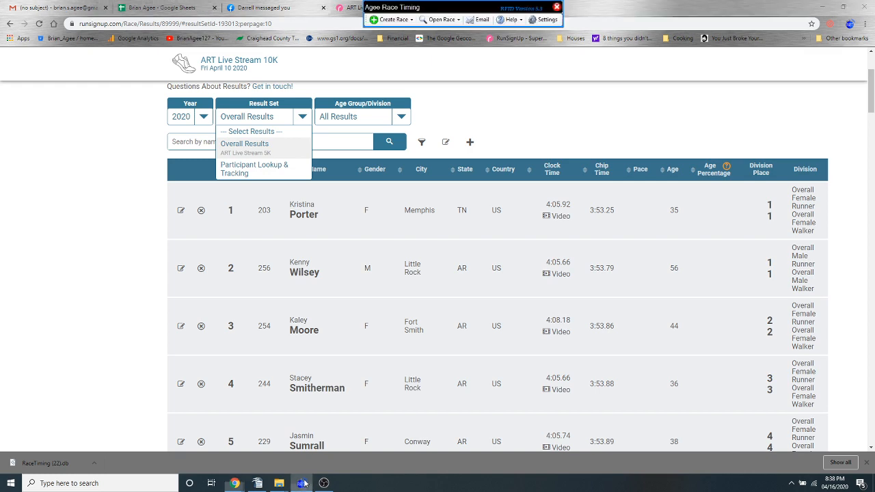
Open the ART Live Stream 10K race and bring up its timing screen
click(442, 19)
click(460, 55)
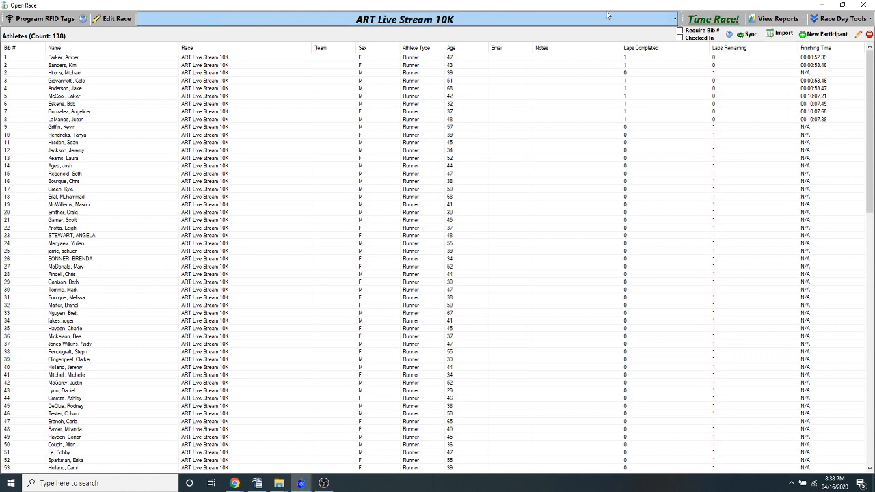
click(715, 23)
click(400, 302)
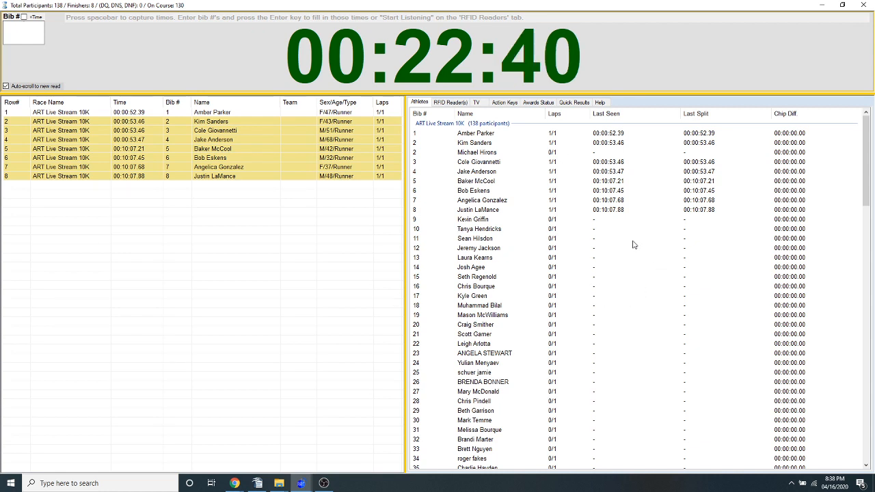
Look up the ART Live Stream 10K status of bib 11 in Quick Results
click(480, 239)
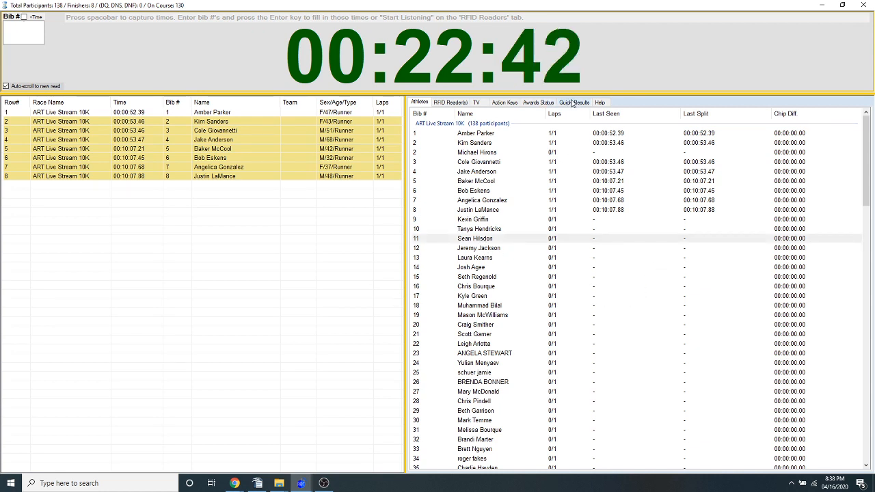
click(573, 103)
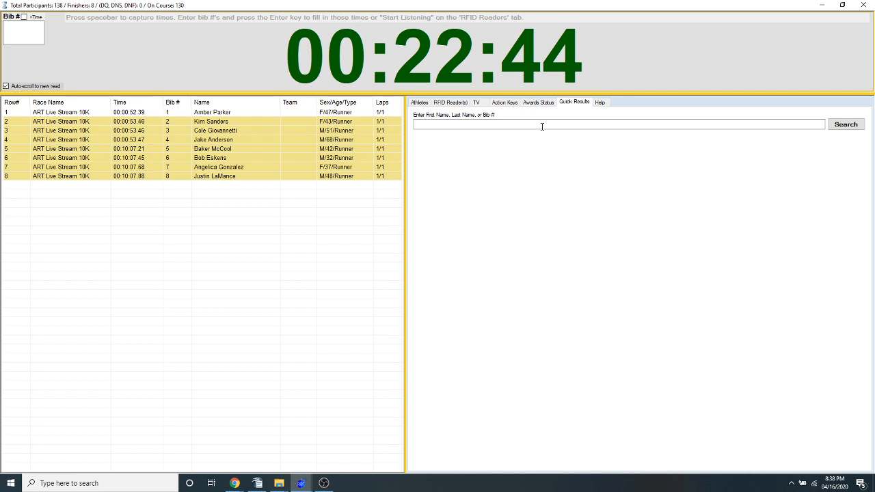
text(11)
key(Return)
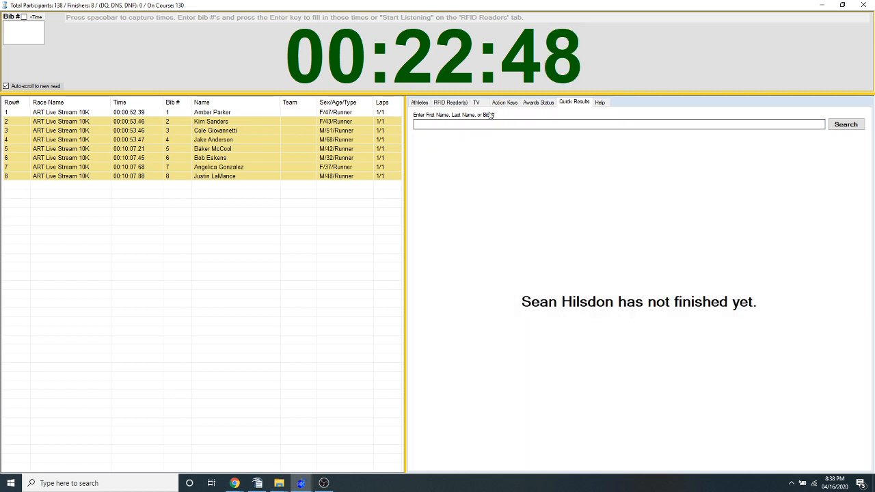
Set the chip start date and time of bib 11 to 2020/04/16 08:16:37 PM and save it
click(419, 102)
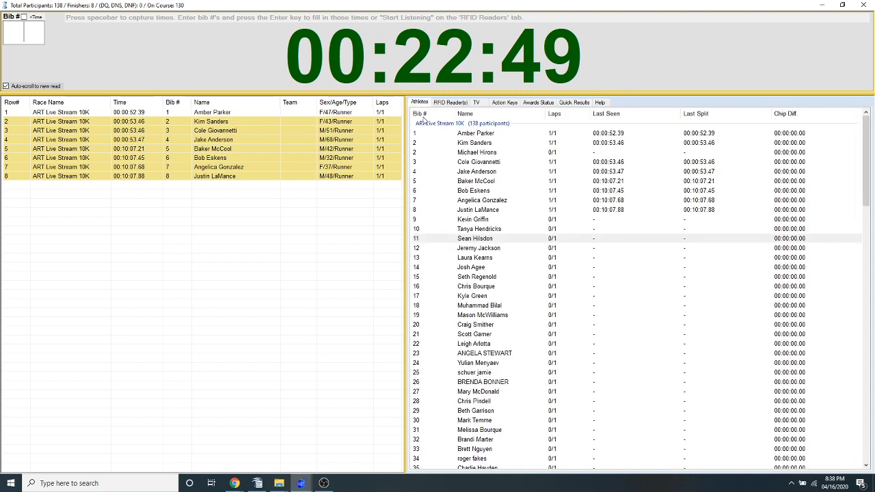
right_click(478, 240)
click(469, 245)
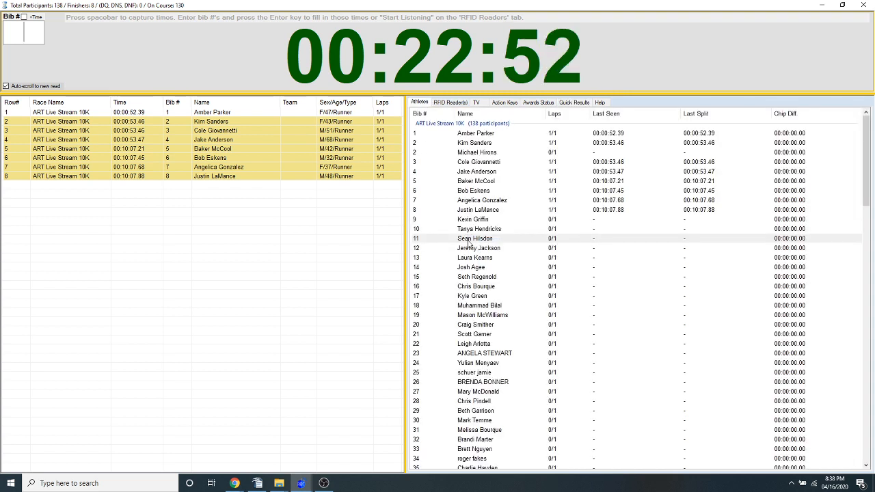
click(671, 117)
key(Up)
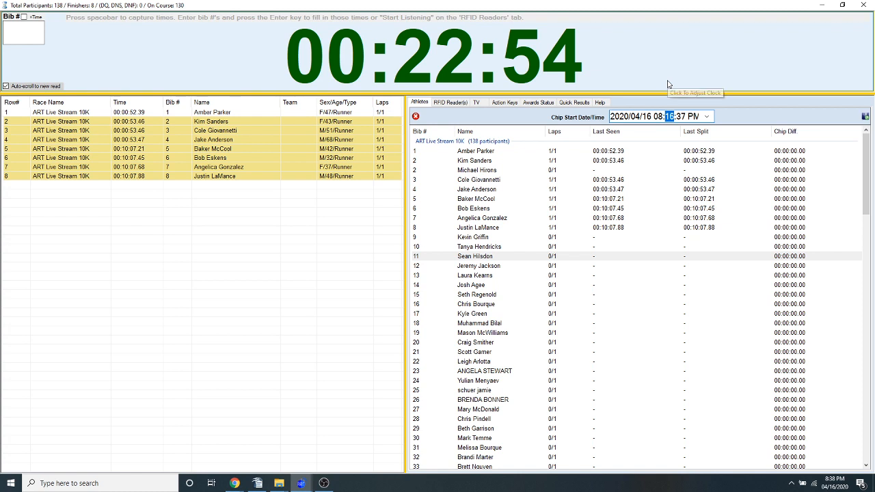
key(Return)
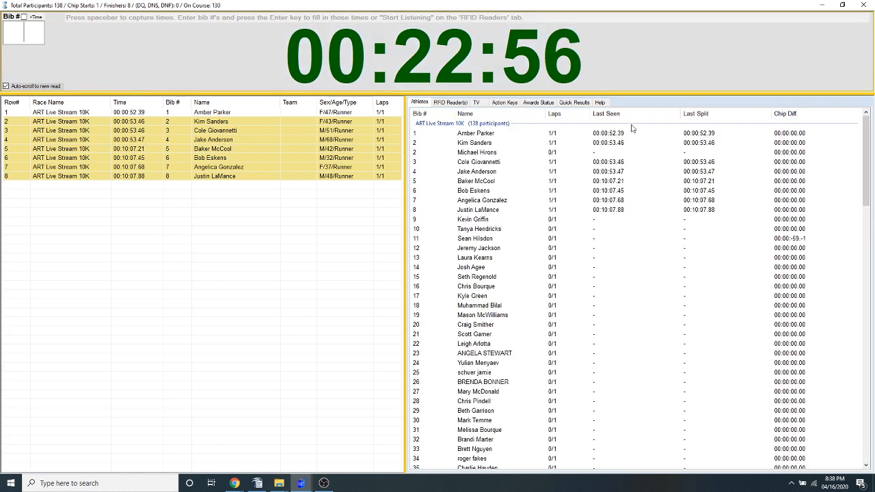
Check bib 11 again in Quick Results and search for another athlete by first name
click(574, 102)
click(534, 124)
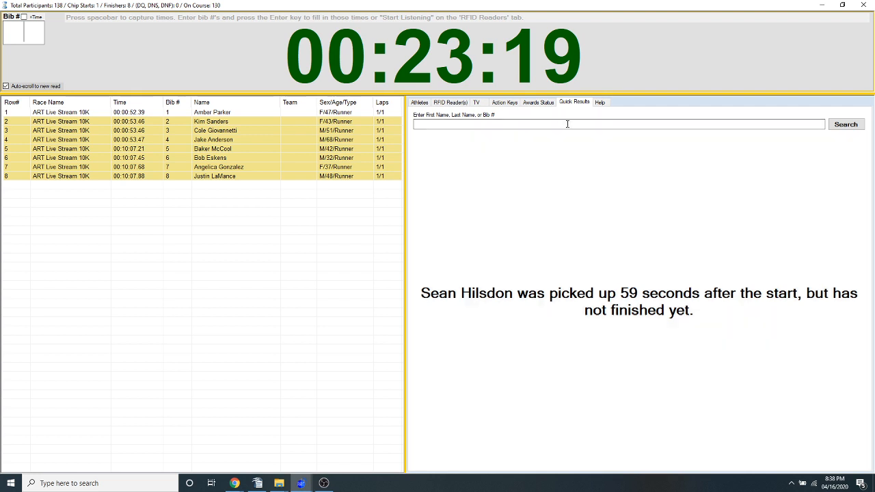
click(568, 123)
text(sally)
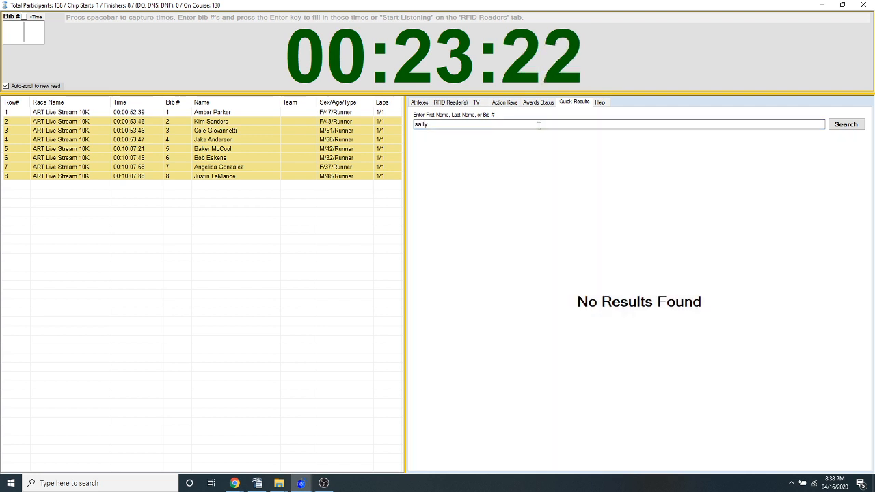
key(Return)
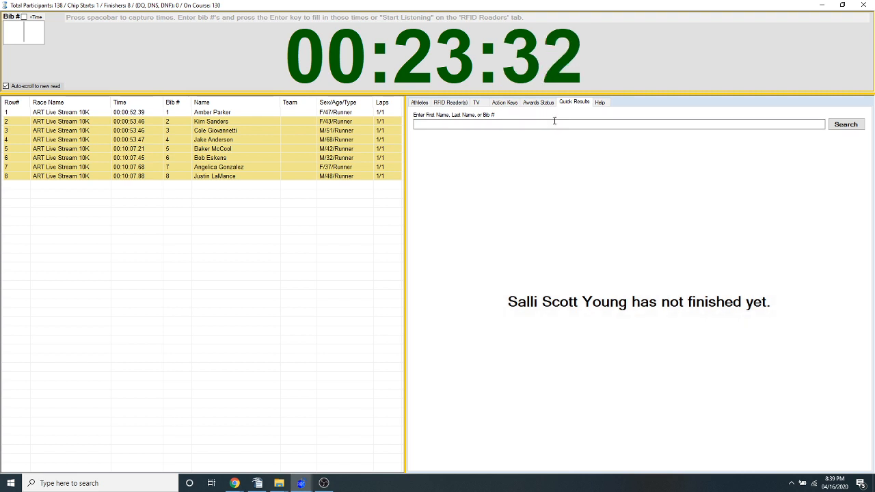
Show the public display clock for the ART Live Stream 10K and reposition its window
key(alt+Tab)
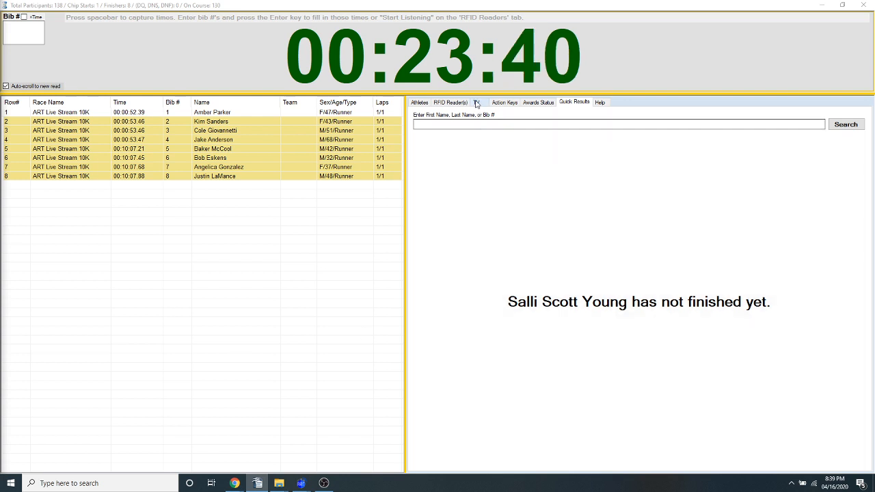
click(477, 102)
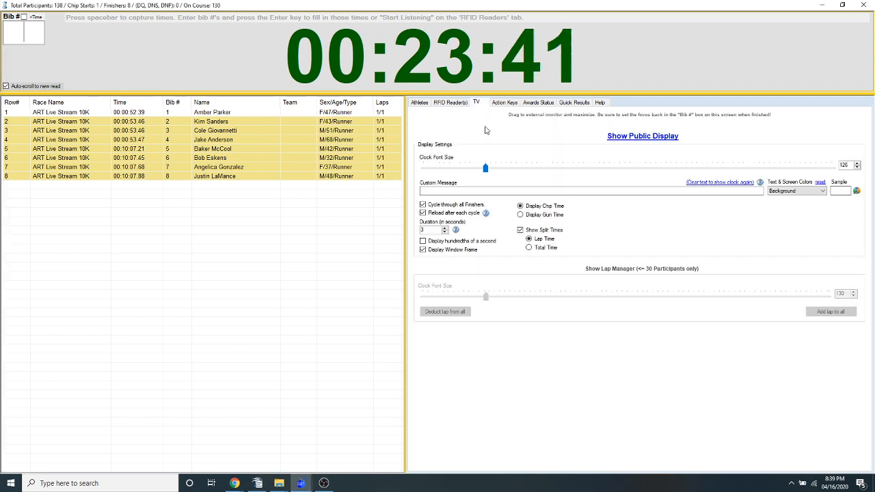
click(647, 139)
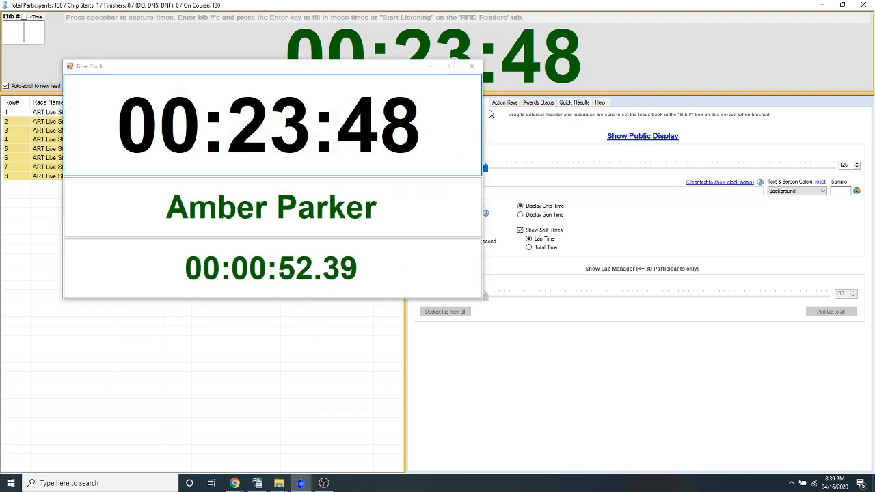
drag(379, 71, 510, 83)
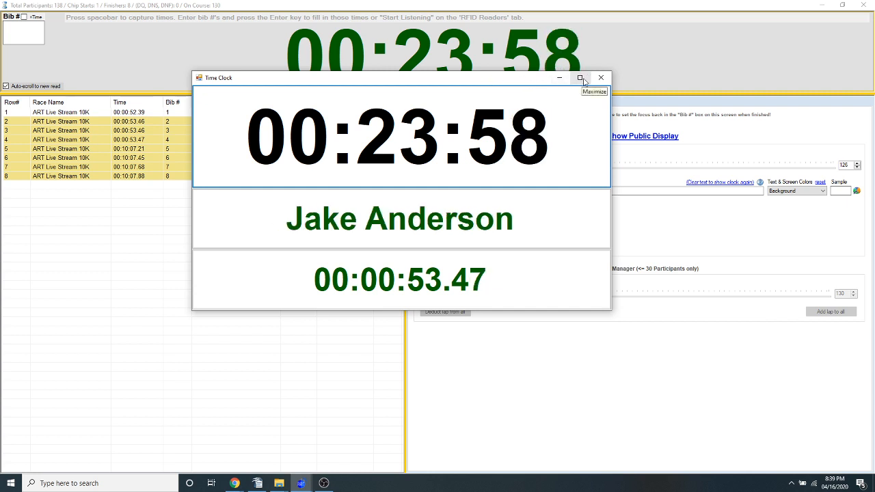
Move the public display clock to the external monitor and back, maximize it on the main screen, and close it
drag(264, 82, 770, 88)
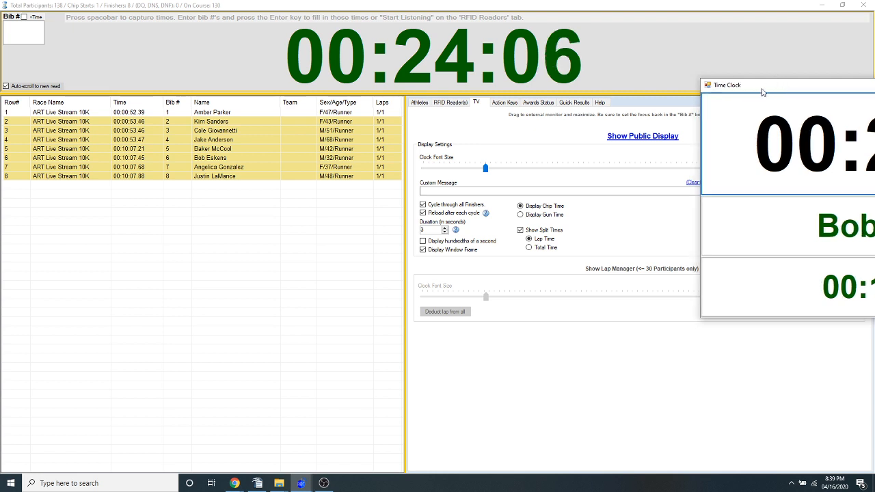
drag(801, 90, 874, 90)
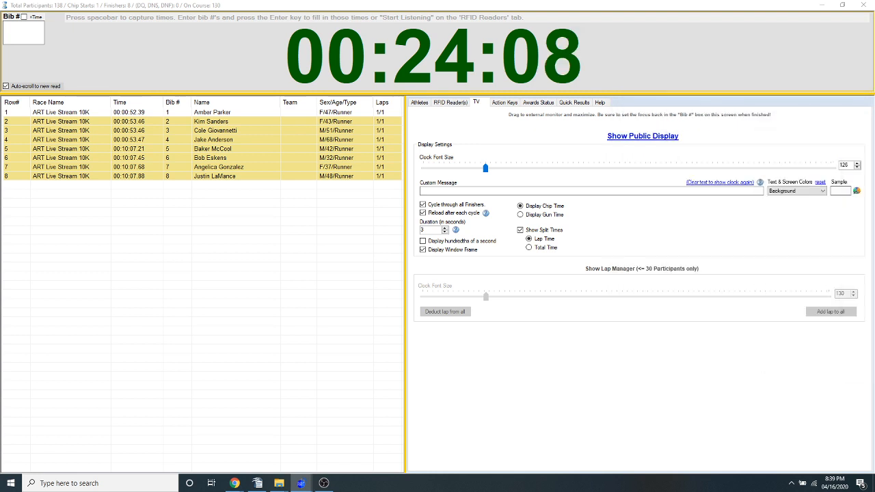
drag(874, 230, 874, 117)
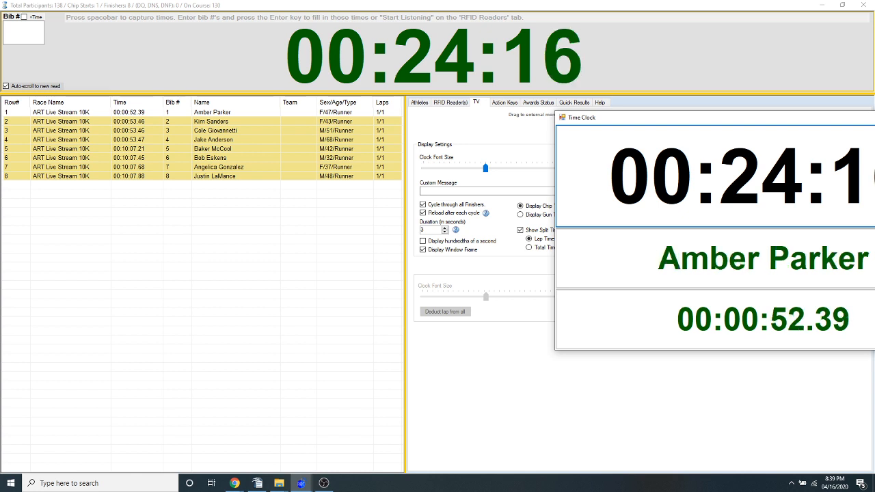
double_click(874, 117)
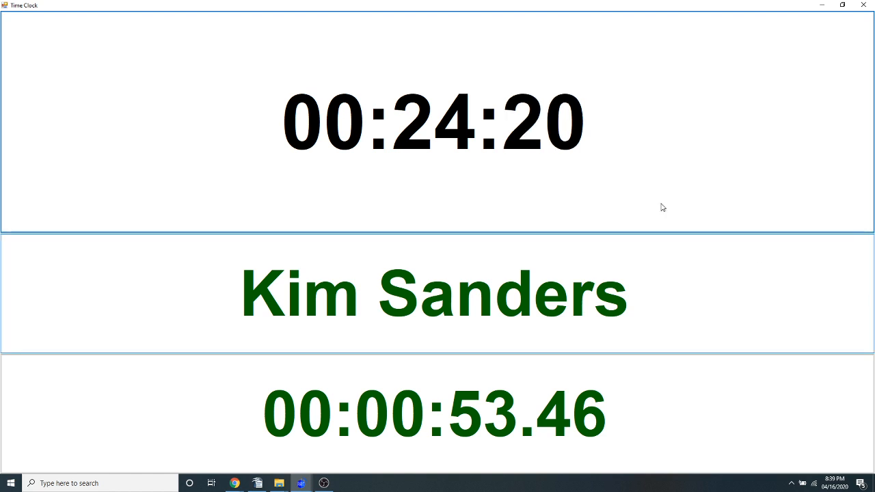
double_click(757, 9)
drag(642, 124, 319, 126)
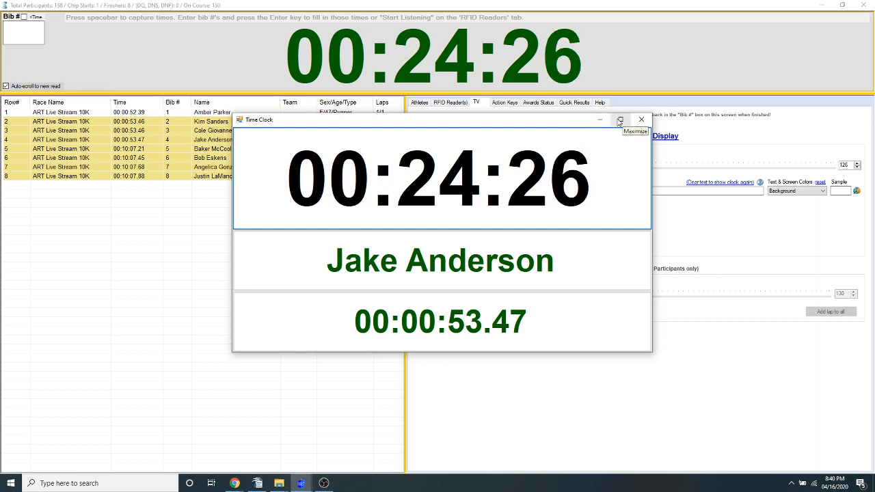
drag(327, 122, 816, 124)
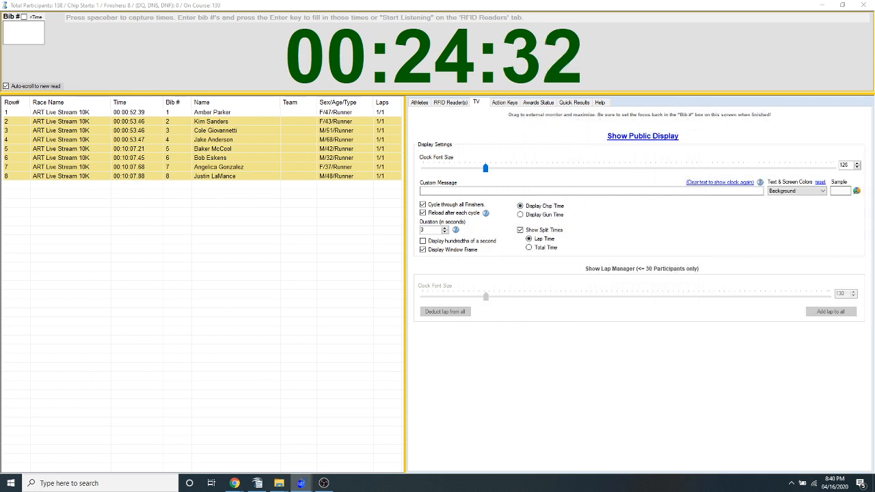
drag(874, 122, 402, 126)
double_click(402, 126)
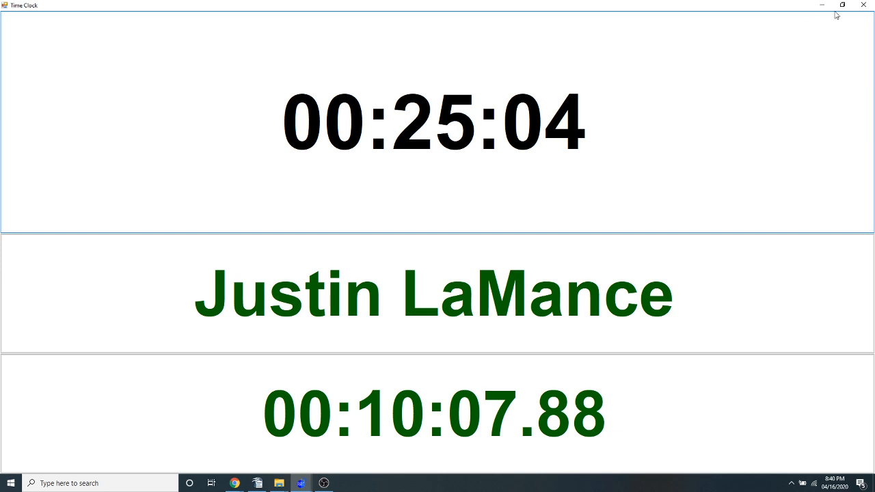
click(863, 5)
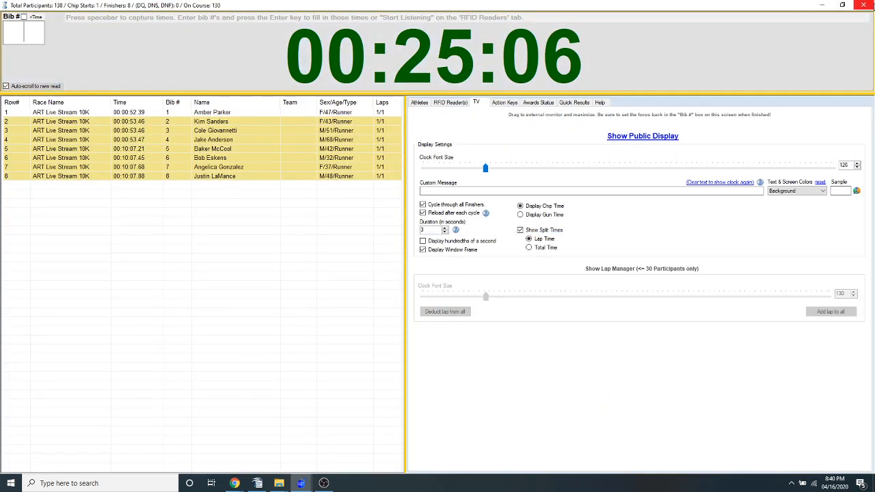
Close the ART Live Stream 10K race and open the Indoor Track 5K for timing
click(864, 5)
click(471, 277)
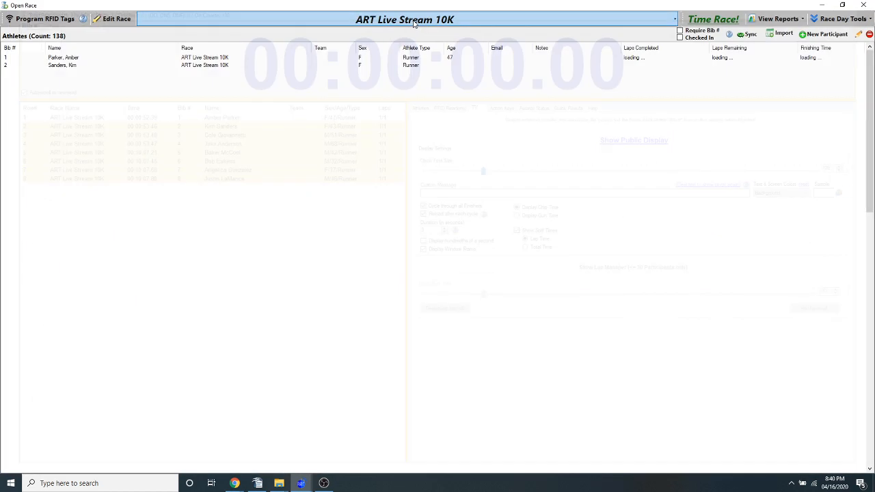
click(863, 4)
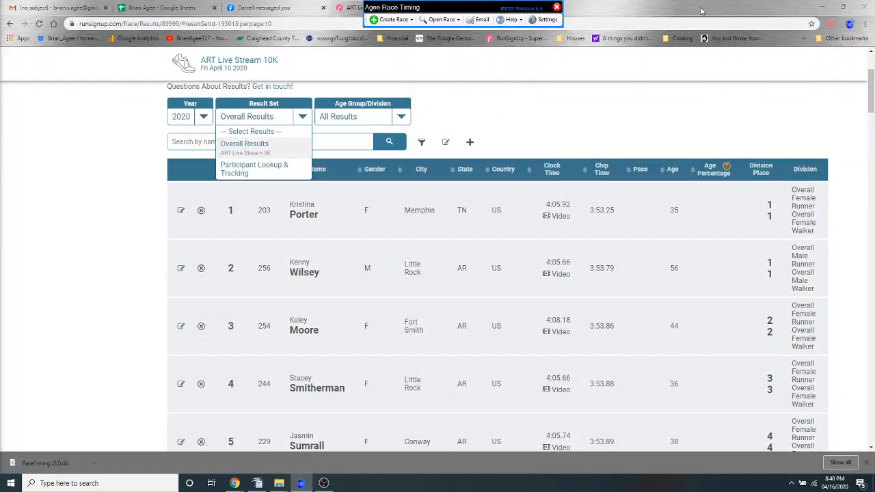
click(443, 22)
click(455, 75)
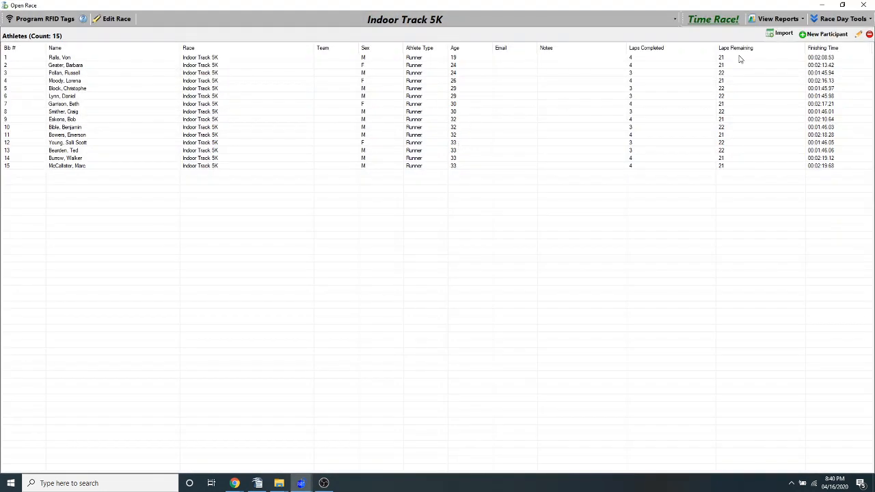
click(713, 19)
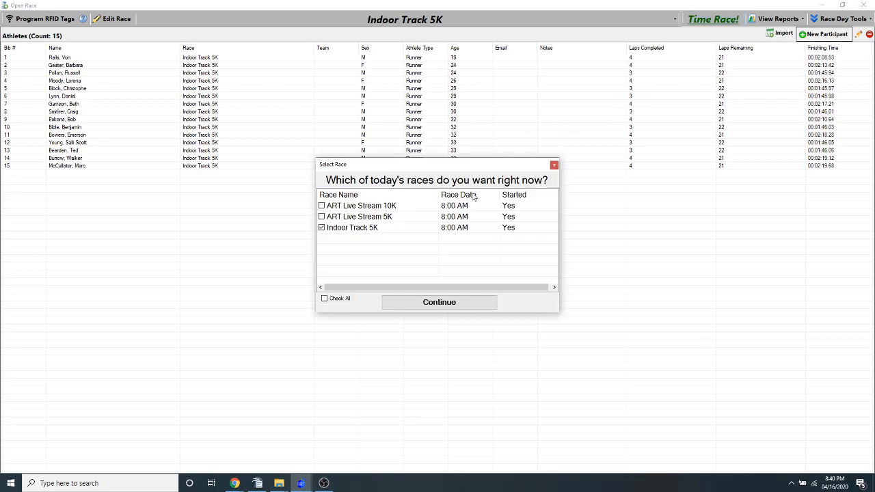
click(439, 302)
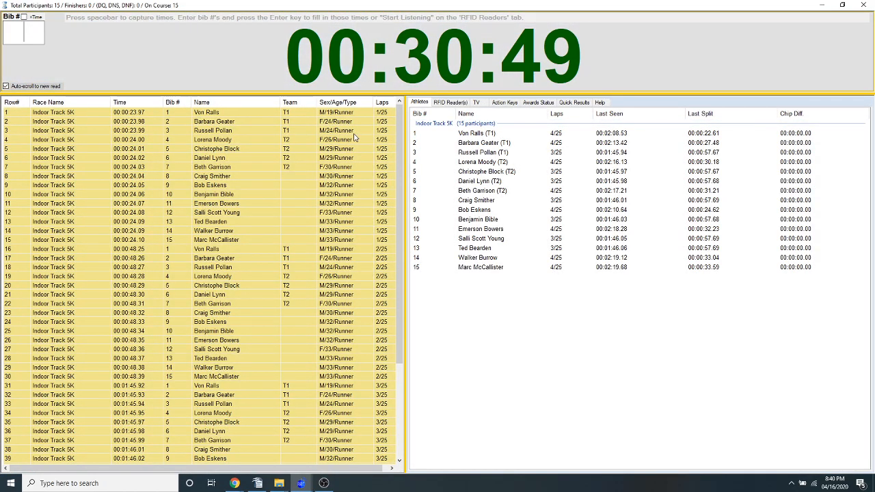
Show the public display clock for the Indoor Track 5K and close it
click(477, 102)
click(643, 136)
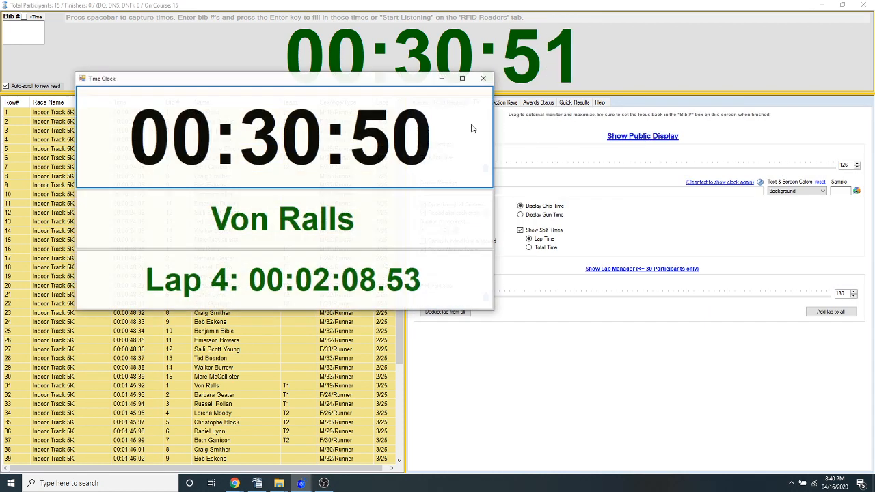
click(483, 79)
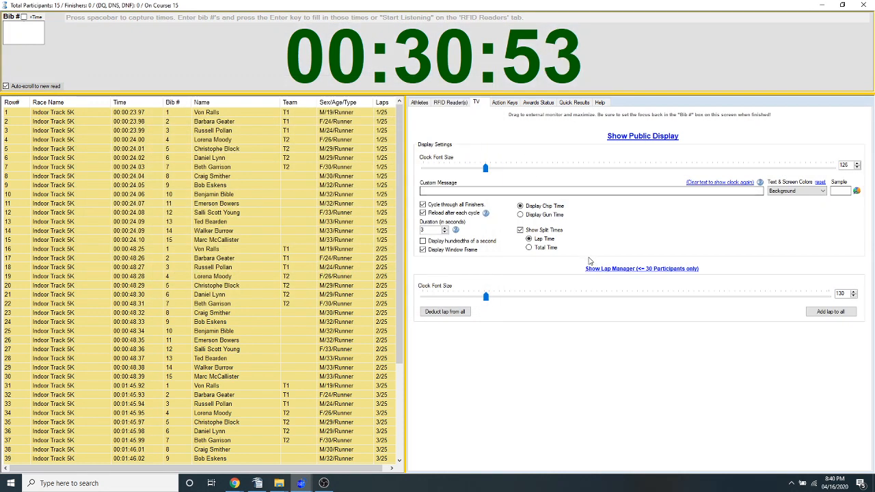
Show the Lap Manager, reposition its window, and record one lap each for bibs 9, 2, 4 and 7
click(592, 269)
drag(423, 117, 218, 109)
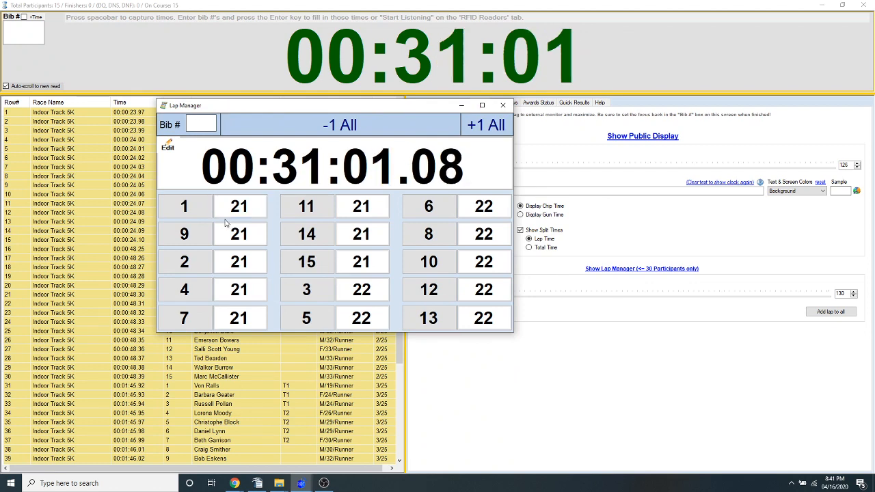
click(186, 236)
click(185, 262)
click(192, 292)
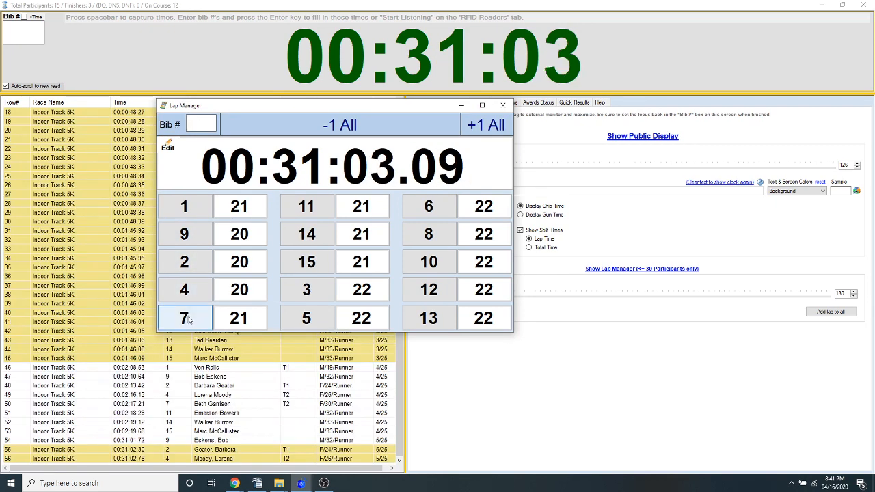
click(187, 318)
Record times for bib 20 and bib 13 through the main timing screen's bib entry
click(30, 35)
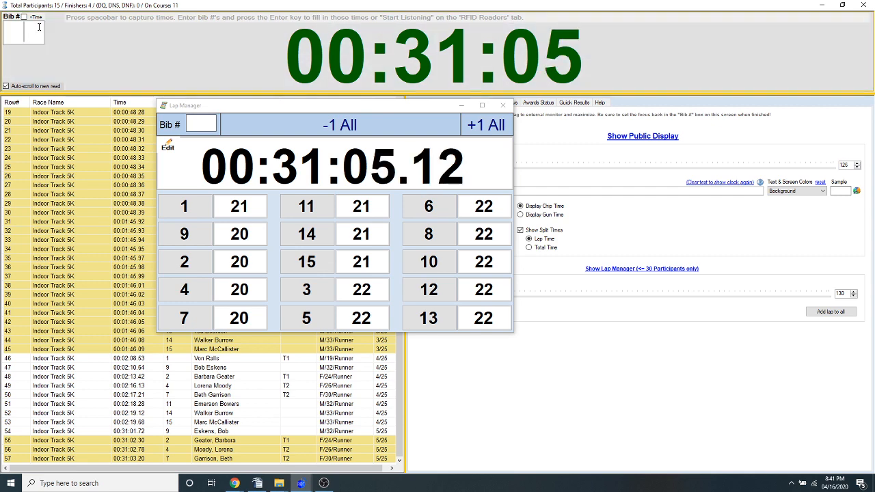
key(space)
text(20)
key(Return)
text(21)
key(BackSpace)
key(BackSpace)
text(13)
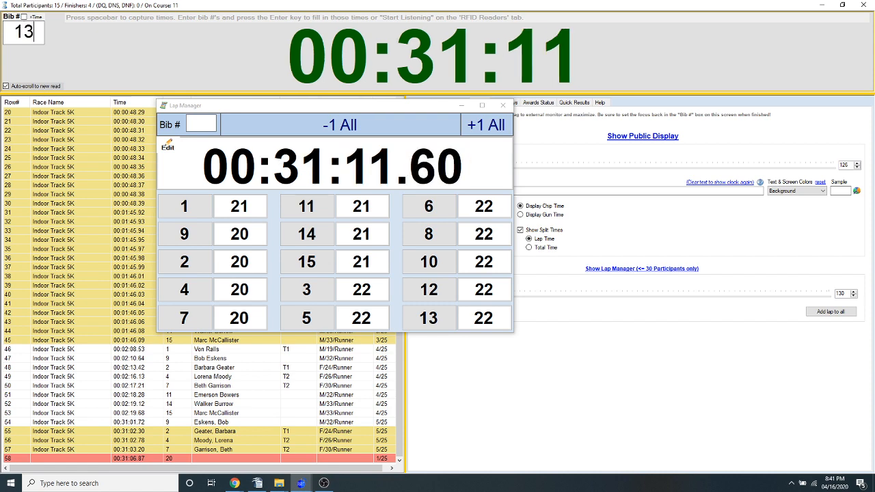
key(Return)
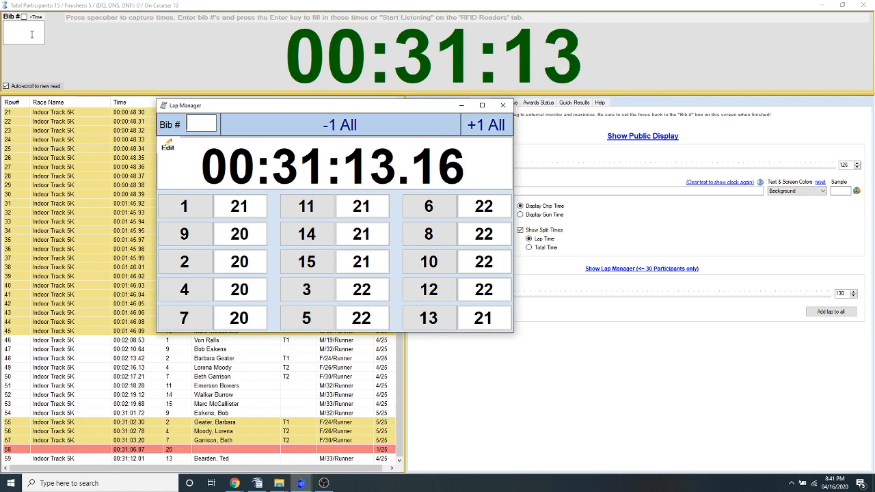
Reposition the Lap Manager window and close it
click(30, 36)
click(270, 110)
drag(271, 109, 306, 111)
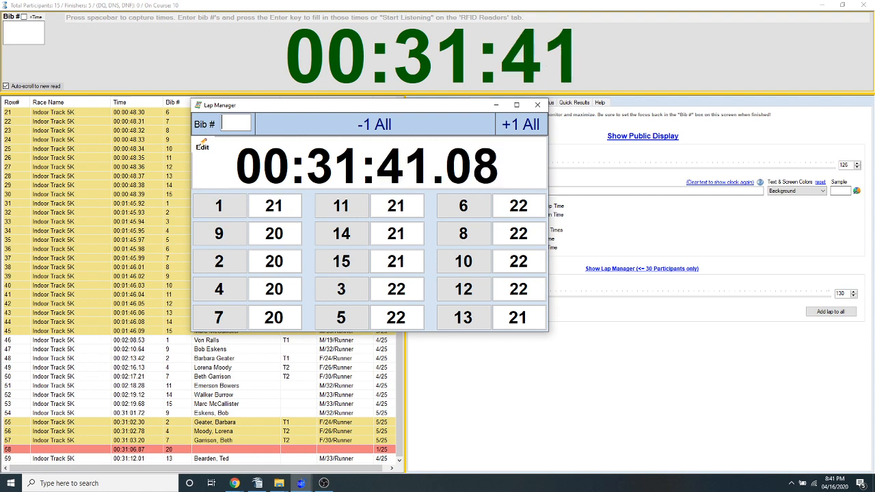
click(537, 104)
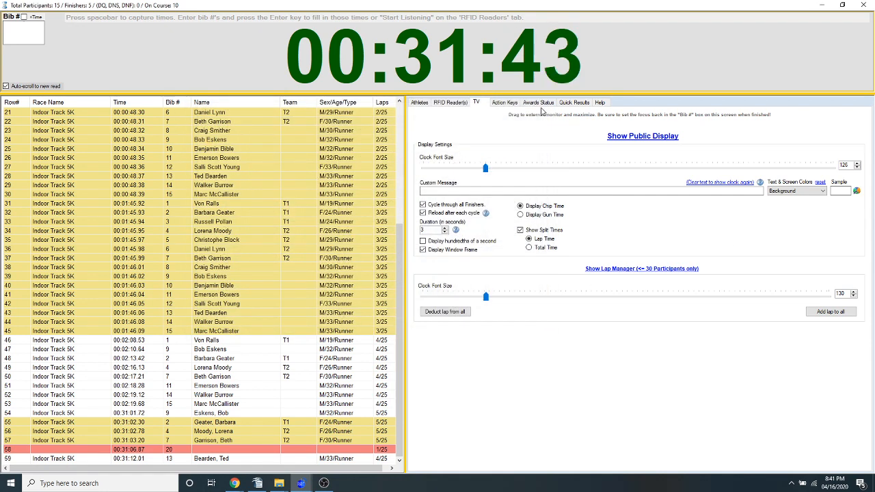
Try adjusting the seconds of bib 4's chip start time in the athletes list, and cancel the edit
click(422, 104)
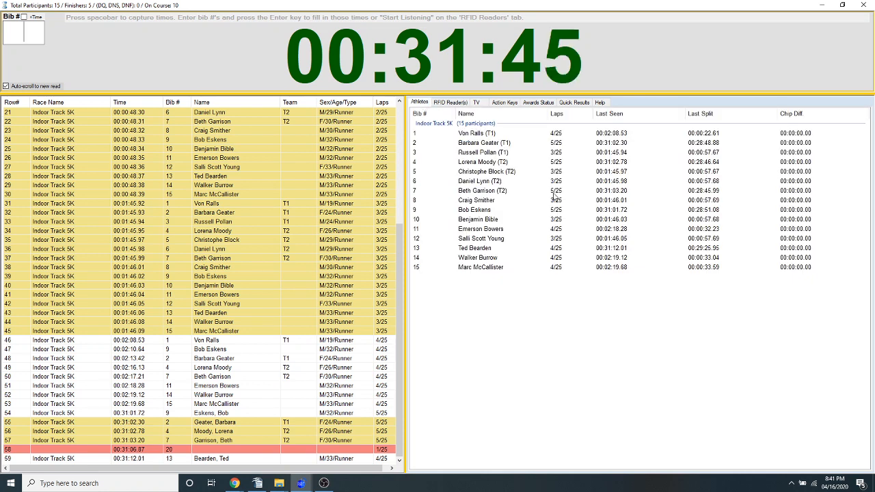
click(681, 117)
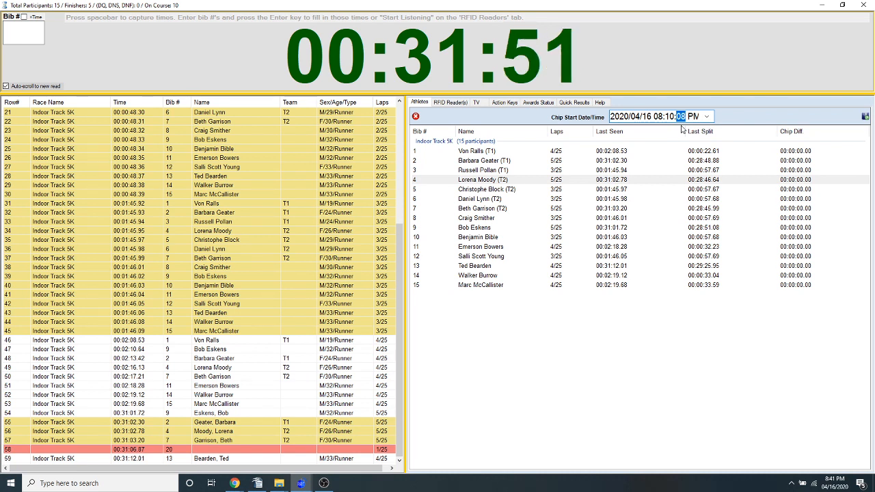
key(Up)
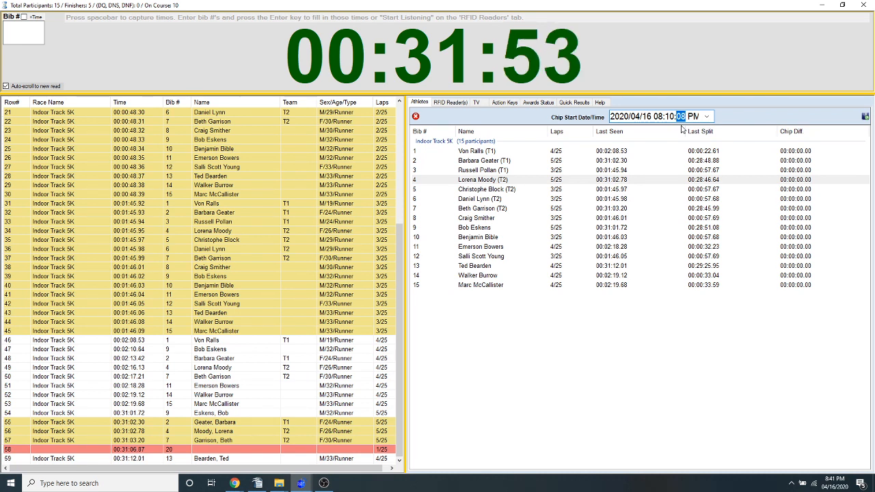
key(Down)
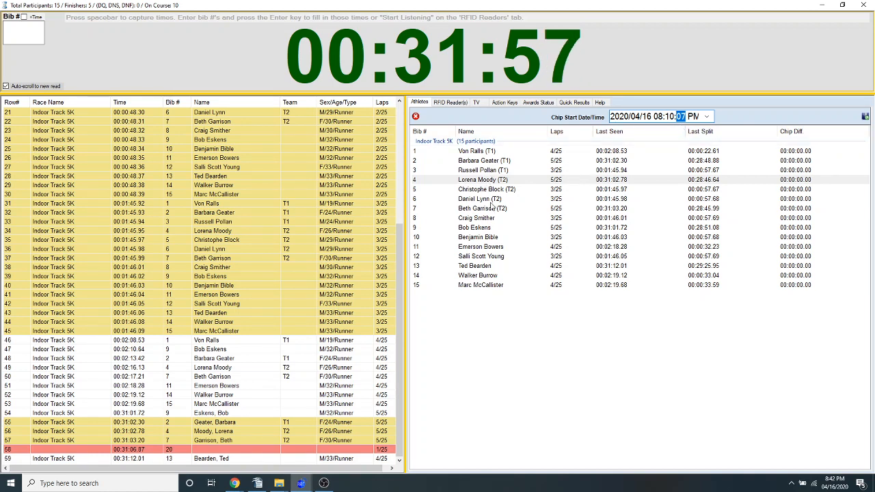
click(416, 117)
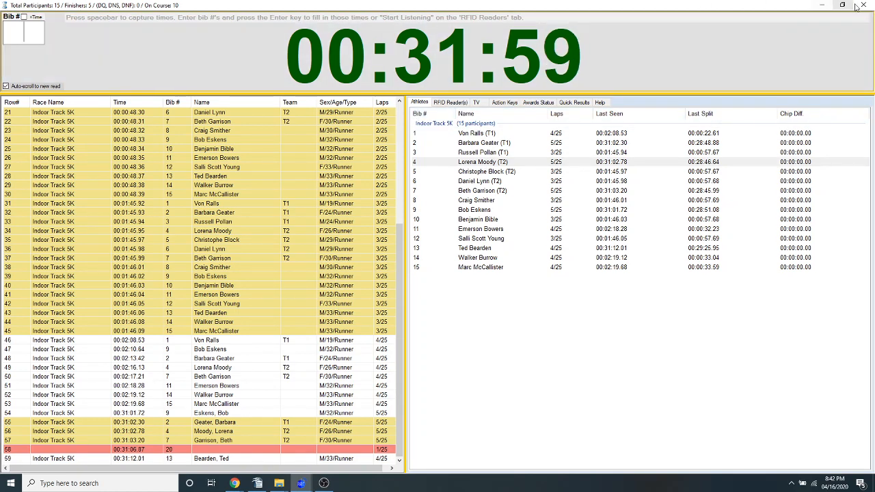
Exit race timing, open bib 10's chip start time from its participant record, and close the Indoor Track 5K
click(864, 4)
click(473, 279)
click(454, 129)
double_click(454, 130)
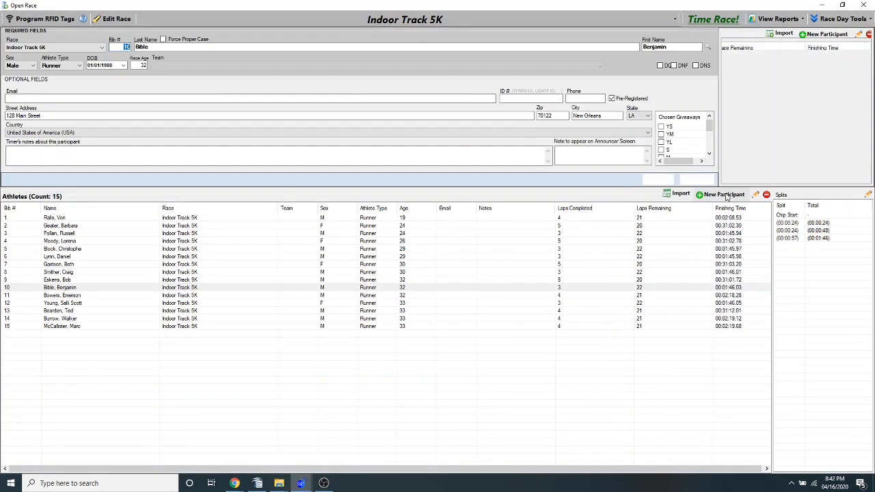
click(793, 217)
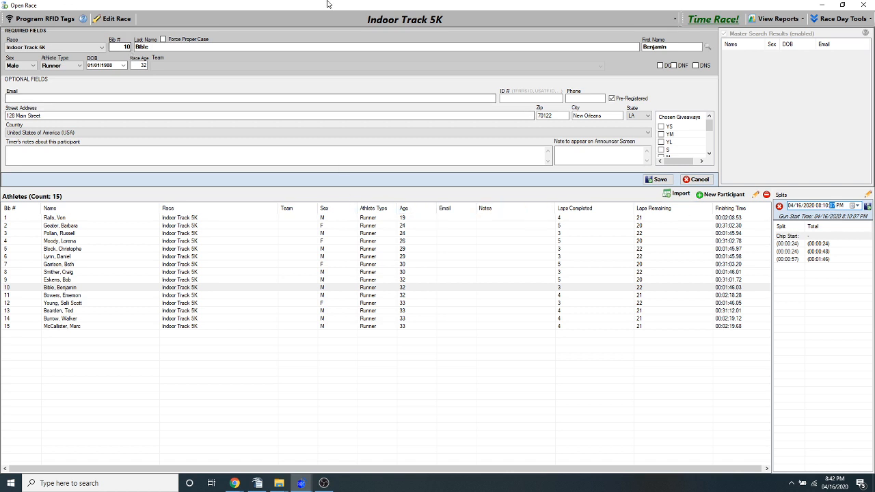
click(863, 5)
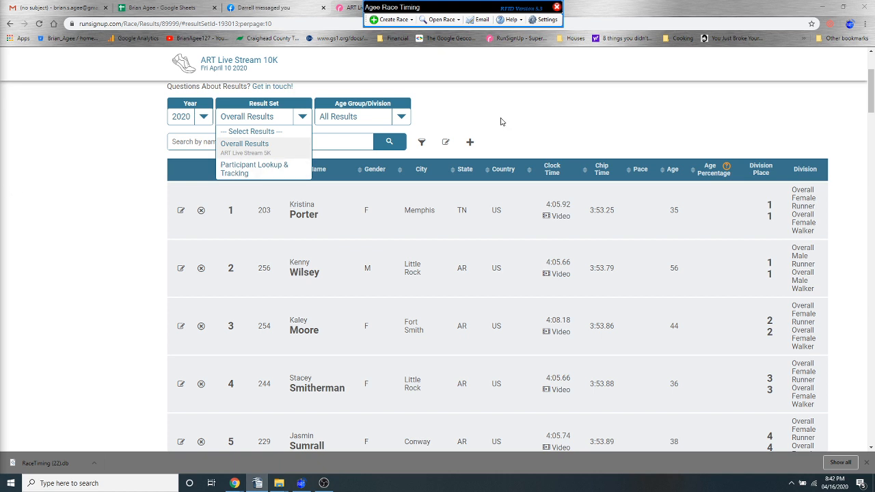
Open the ART Live Stream 10K race to view its athletes, and close it
click(441, 21)
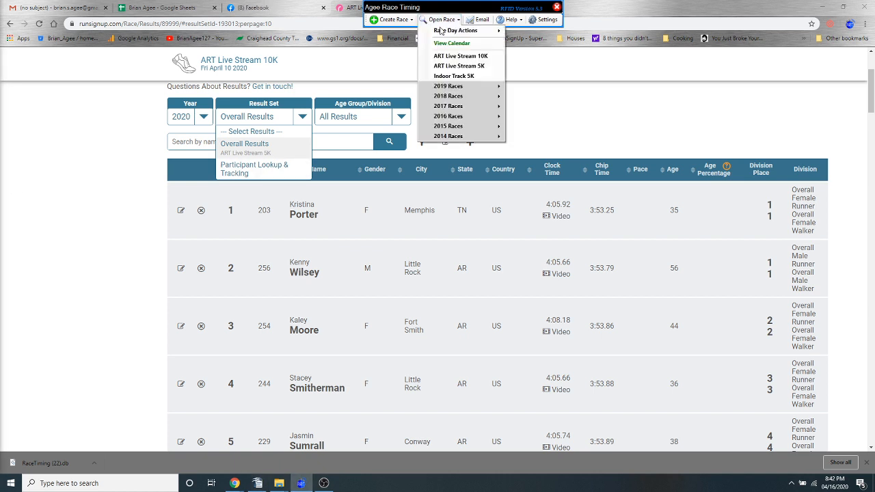
click(460, 57)
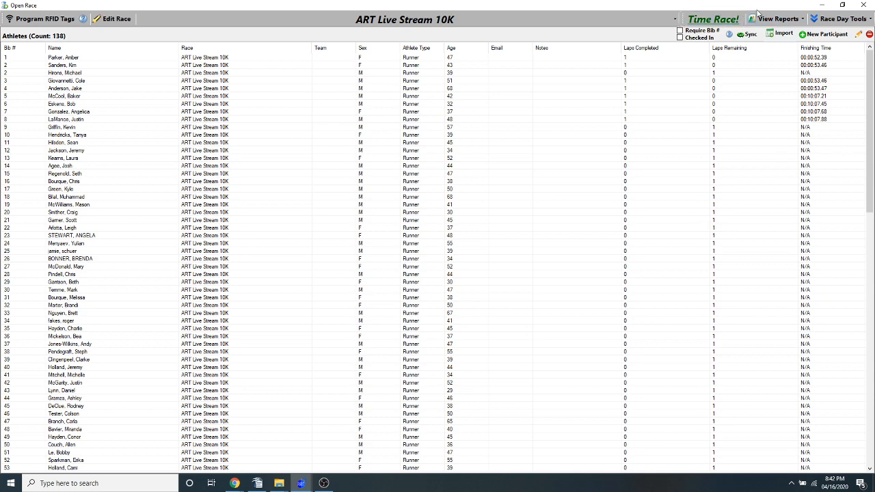
click(867, 5)
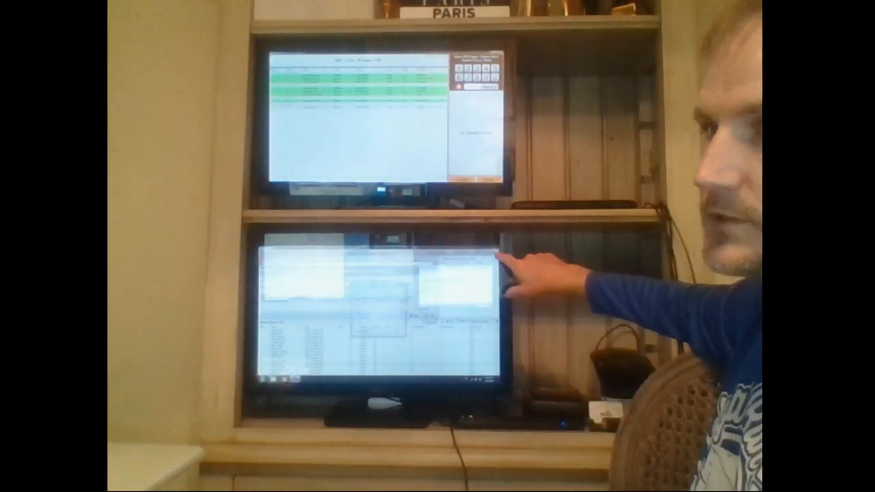
click(404, 285)
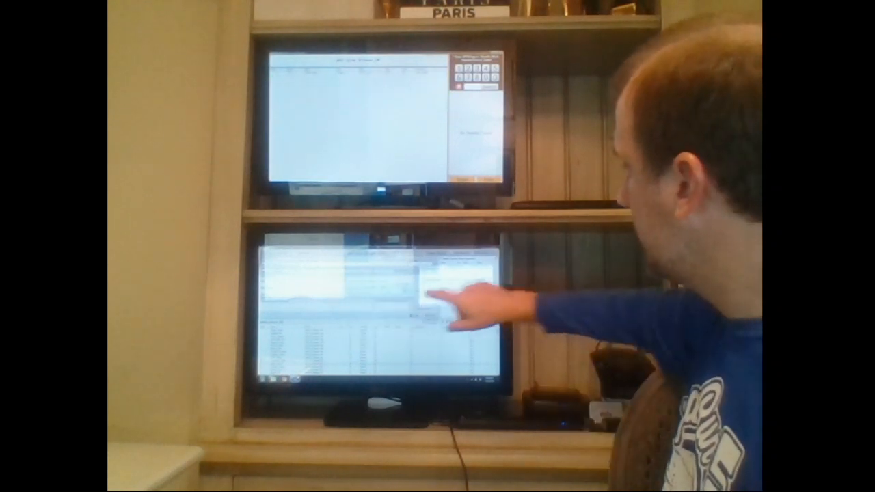
click(490, 268)
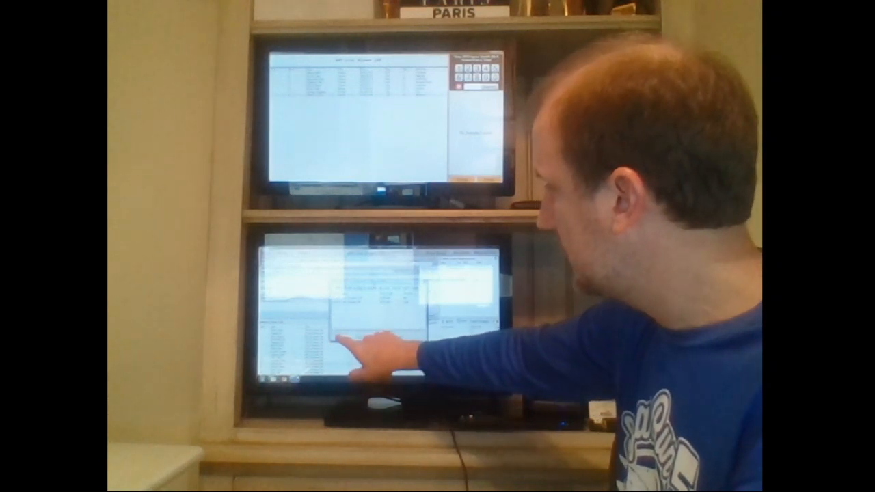
click(374, 339)
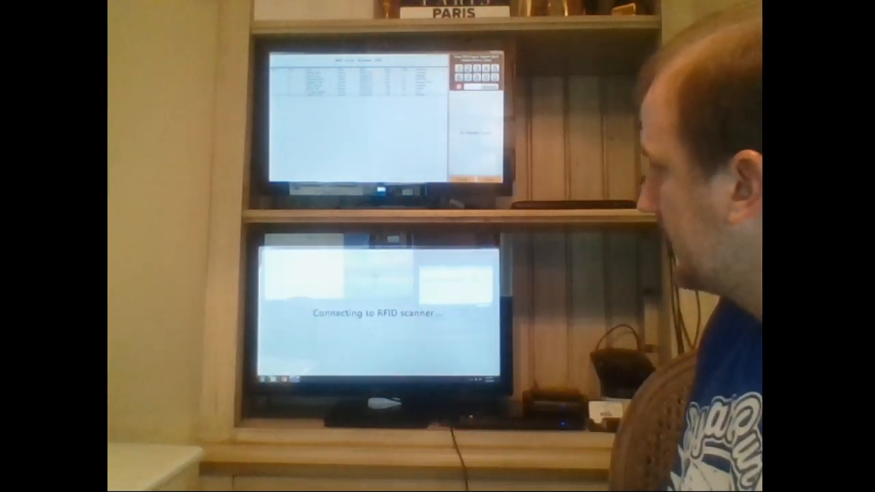